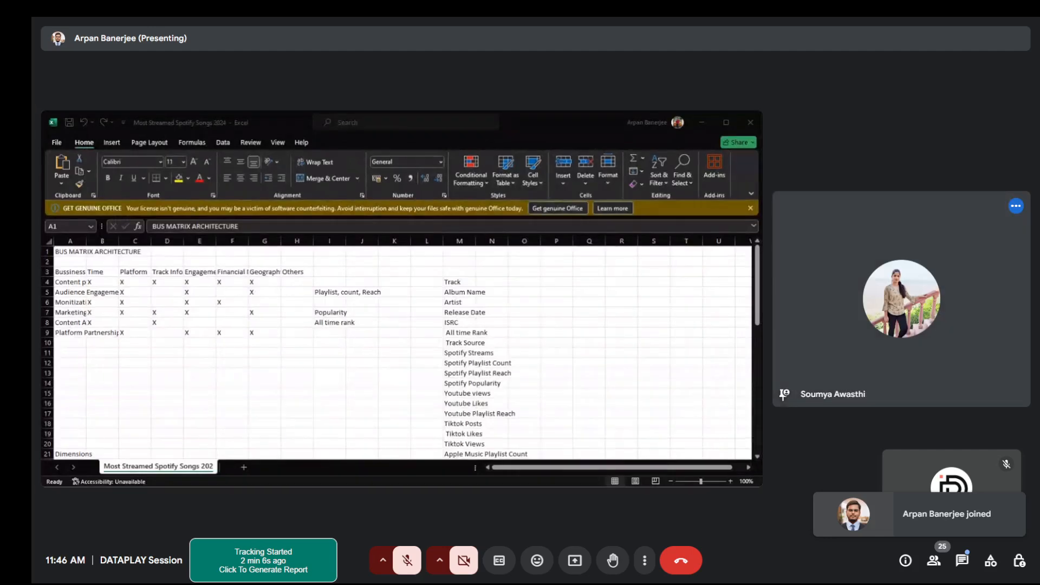
# Step: Maximize the workbook window and dismiss the genuine Office notice
pyautogui.click(727, 121)
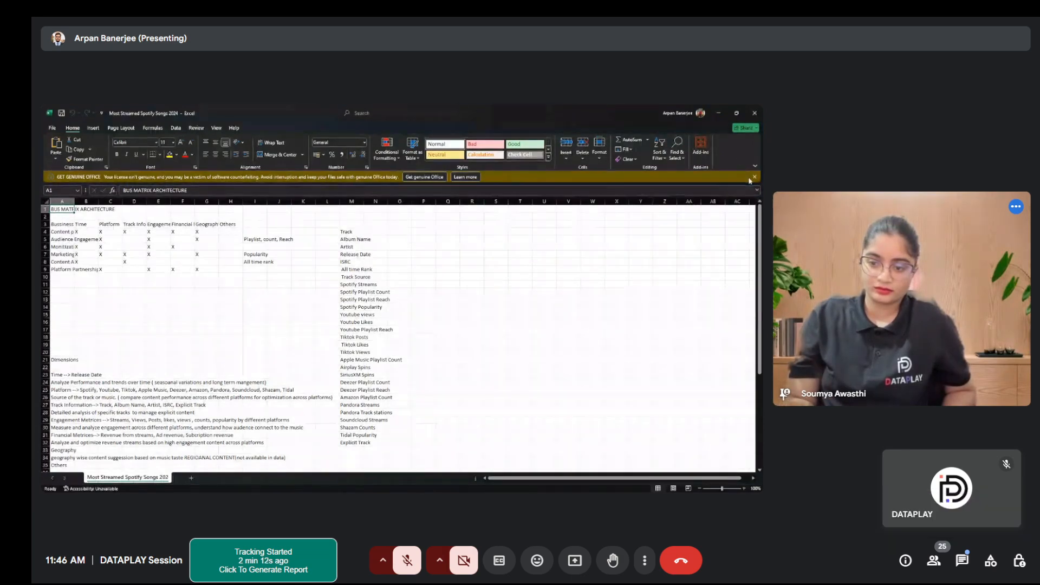
pyautogui.click(755, 177)
# Step: Look over the bus matrix, the dimension and business process notes, and the list of track fields in column M
pyautogui.scroll(-10, 258, 325)
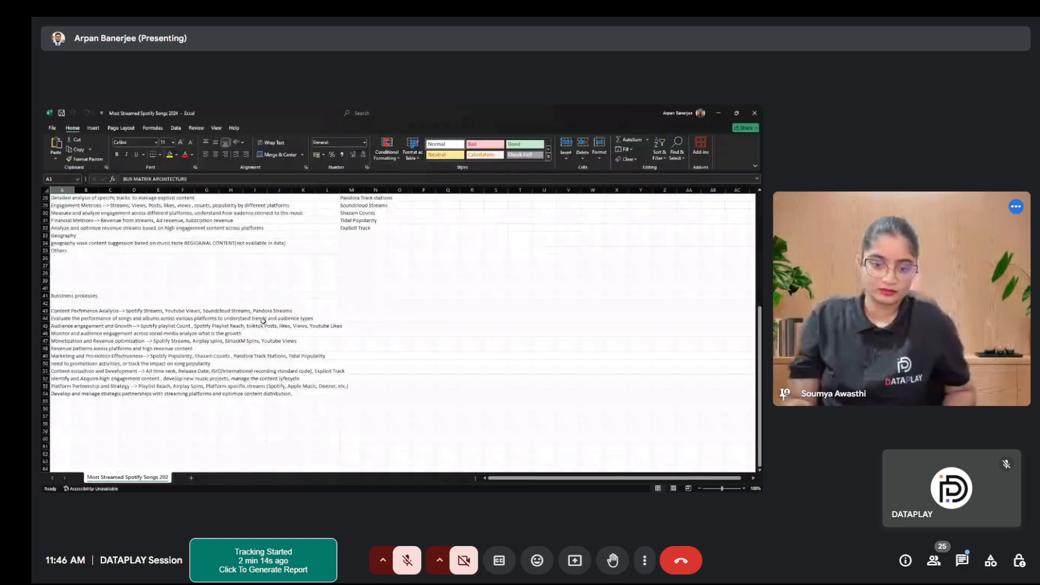
pyautogui.scroll(7, 102, 320)
pyautogui.keyDown('ctrl'); pyautogui.scroll(2, 102, 320); pyautogui.keyUp('ctrl')
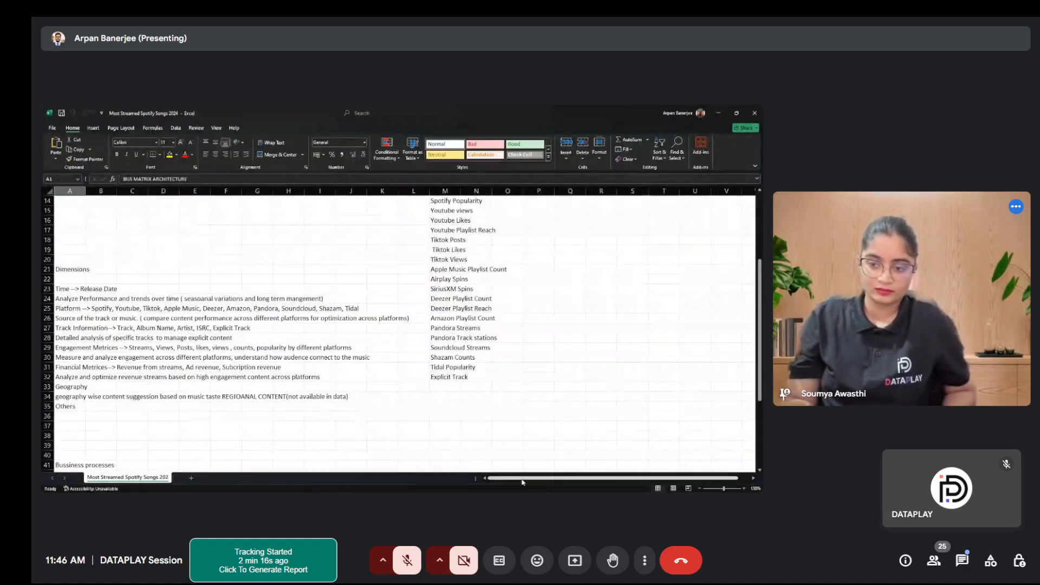
pyautogui.scroll(5, 325, 331)
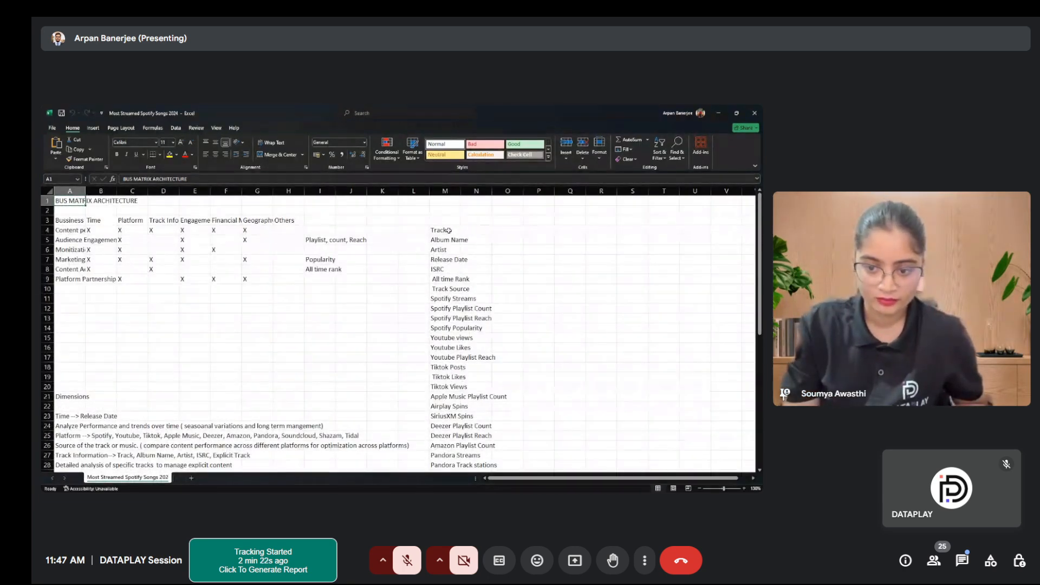
pyautogui.scroll(-1, 448, 317)
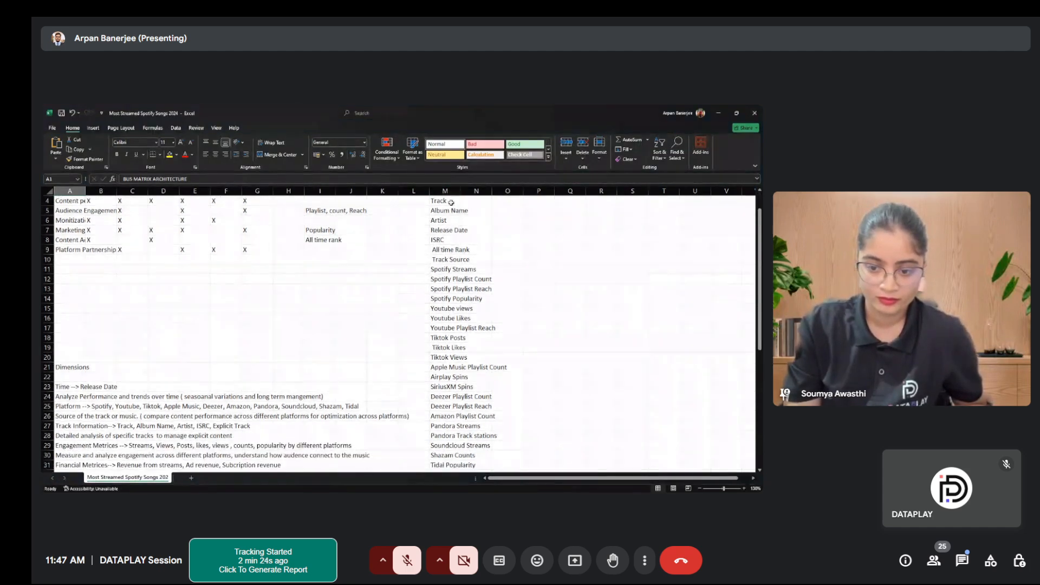
pyautogui.scroll(-2, 455, 441)
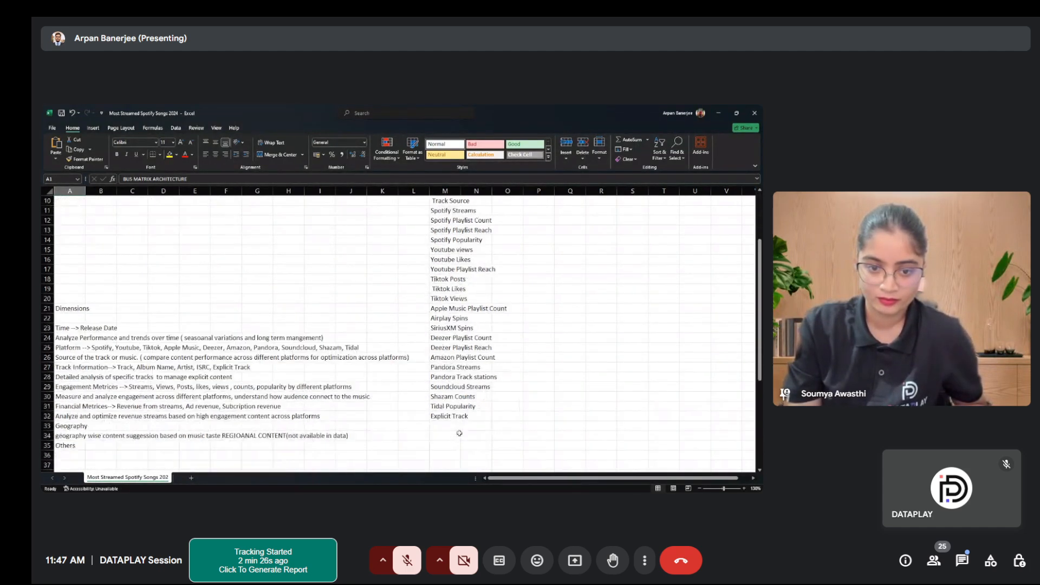
pyautogui.scroll(3, 460, 431)
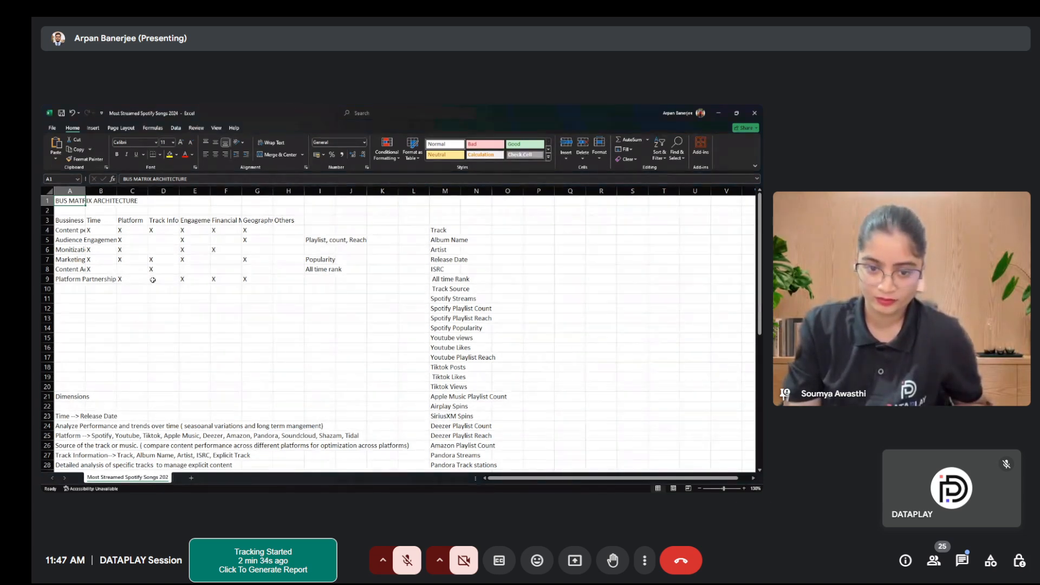
# Step: Widen column A to fit the business process names, and review the dimension and business process notes below the matrix
pyautogui.moveTo(85, 190); pyautogui.dragTo(166, 193)
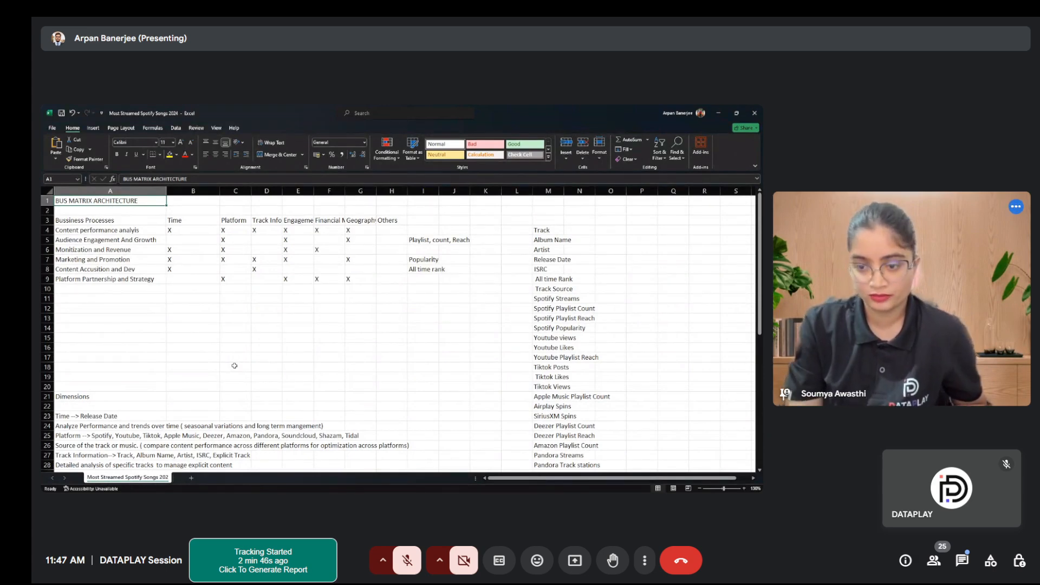
pyautogui.scroll(-5, 281, 367)
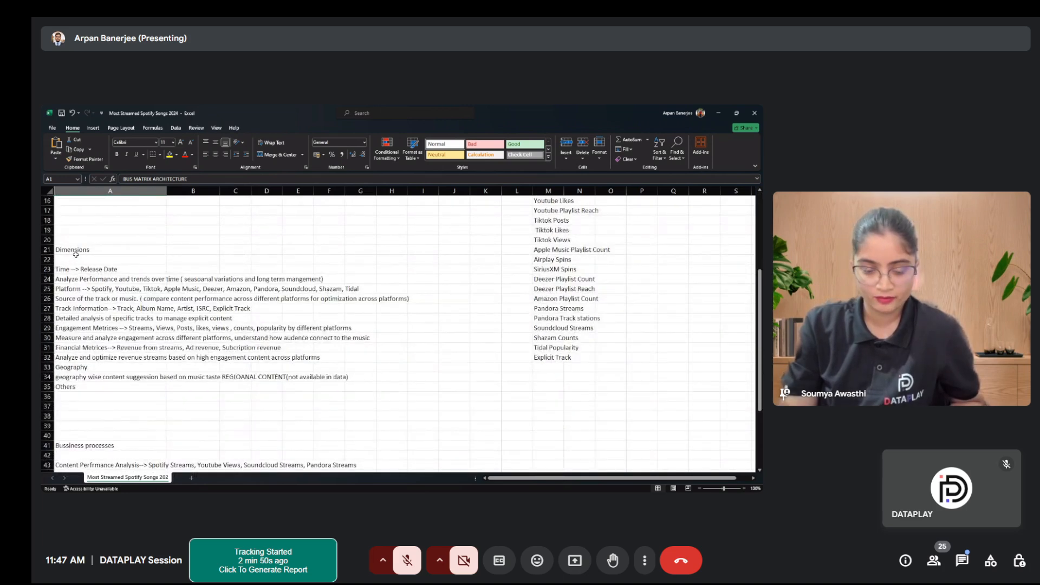
pyautogui.scroll(4, 587, 211)
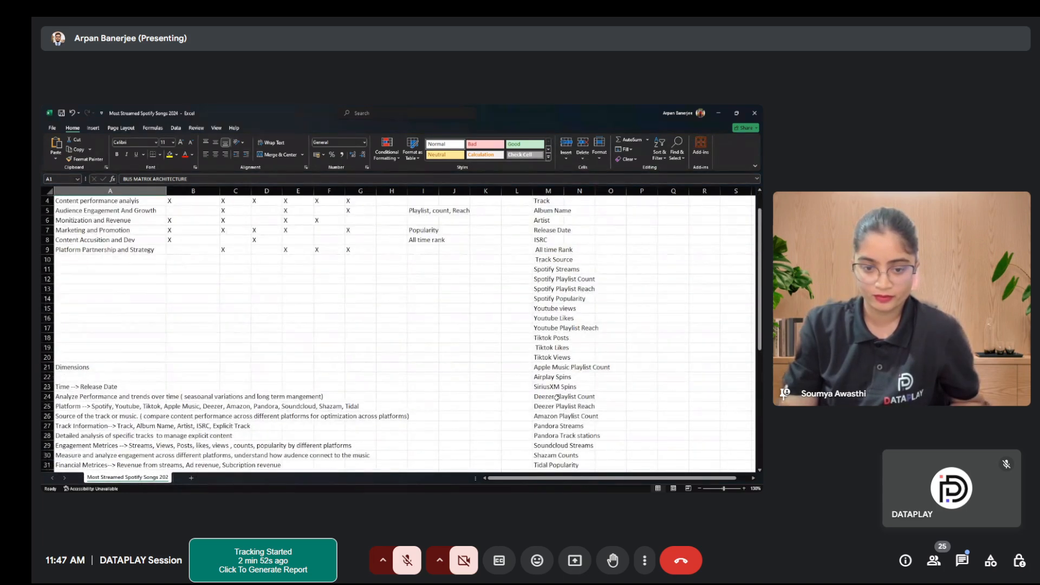
pyautogui.scroll(-4, 506, 387)
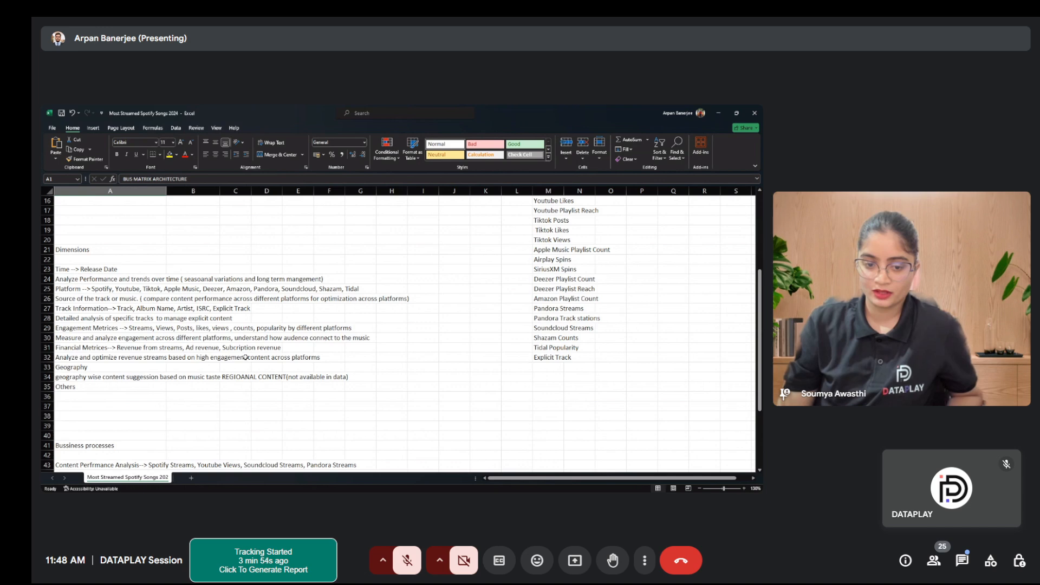
pyautogui.scroll(-7, 246, 357)
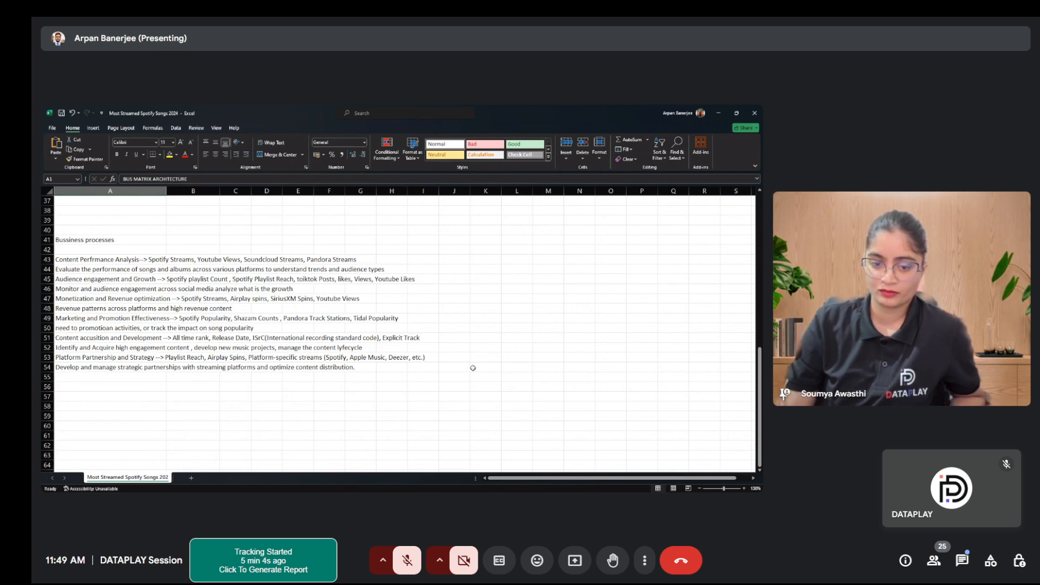
pyautogui.scroll(10, 473, 368)
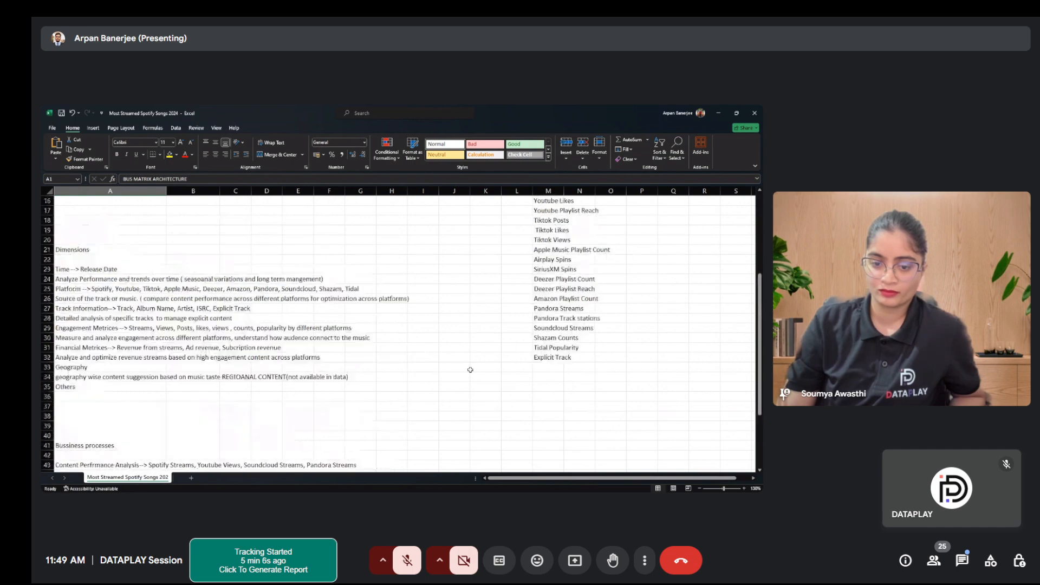
pyautogui.scroll(2, 470, 370)
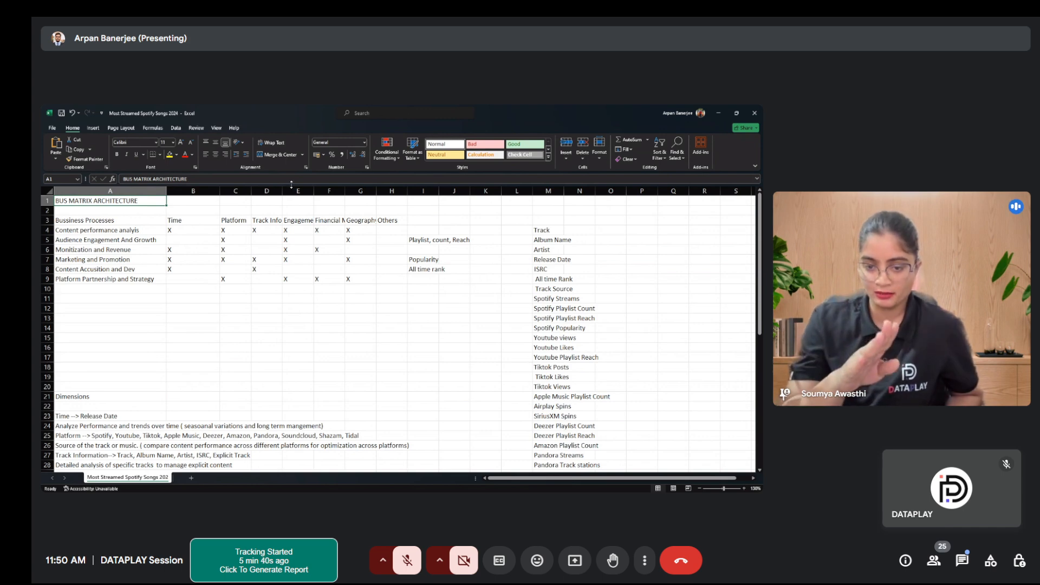
# Step: Widen columns D to G to fit the bus matrix headers, and examine the Track Information dimension in row 27
pyautogui.moveTo(283, 191); pyautogui.dragTo(564, 193)
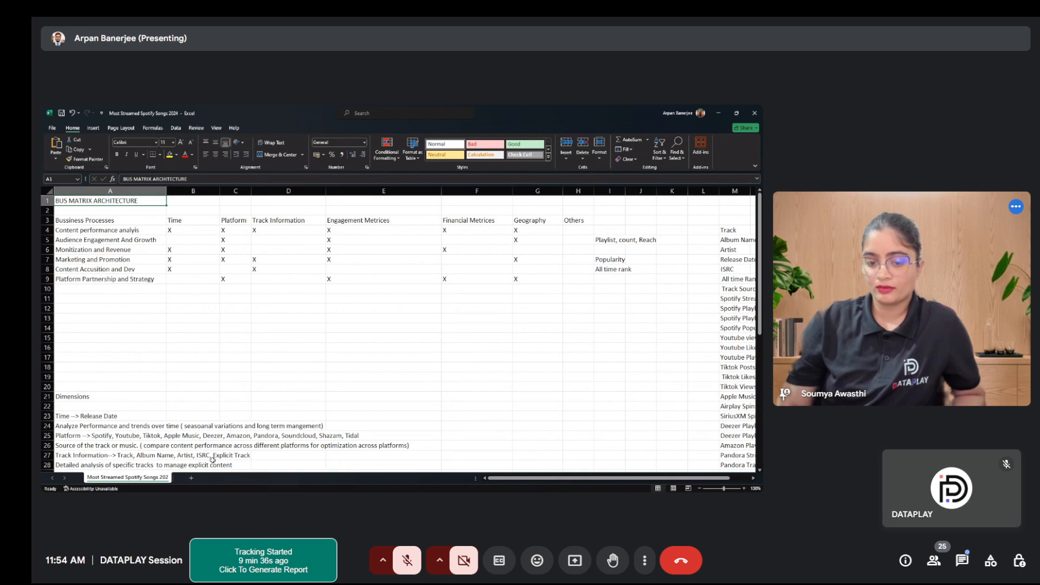
pyautogui.click(118, 456)
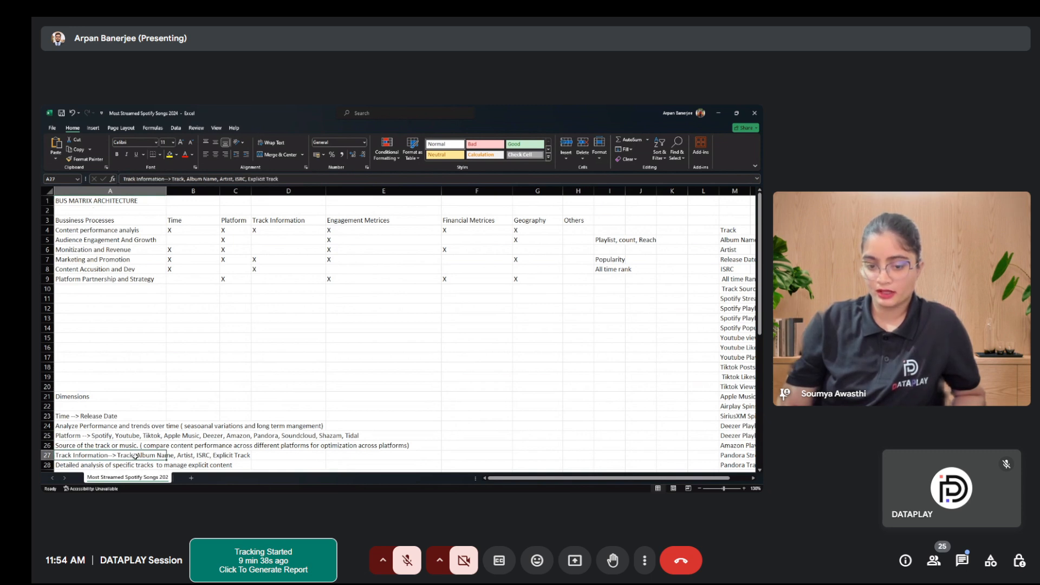
pyautogui.click(184, 457)
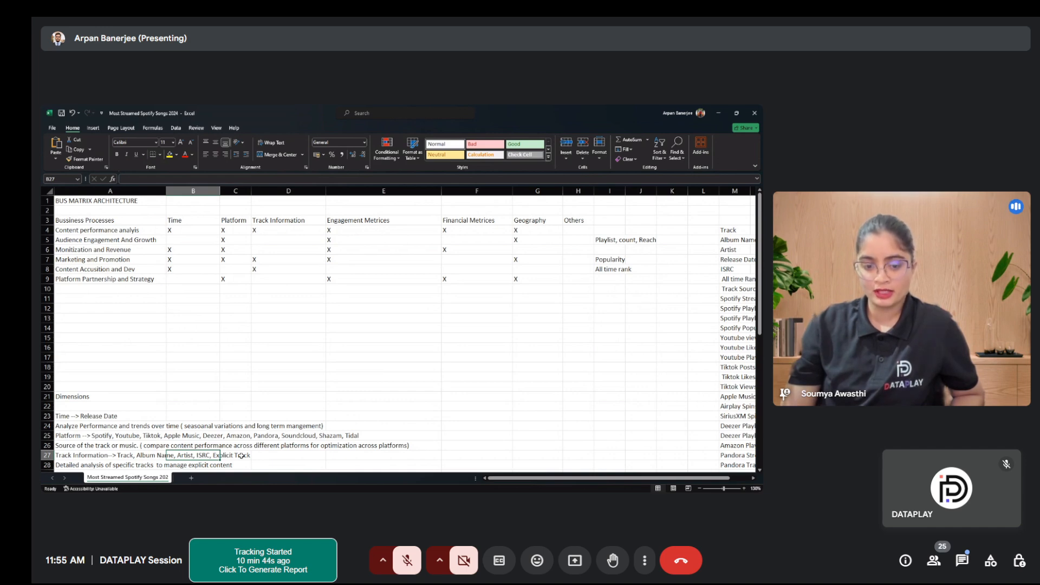
pyautogui.scroll(-3, 150, 412)
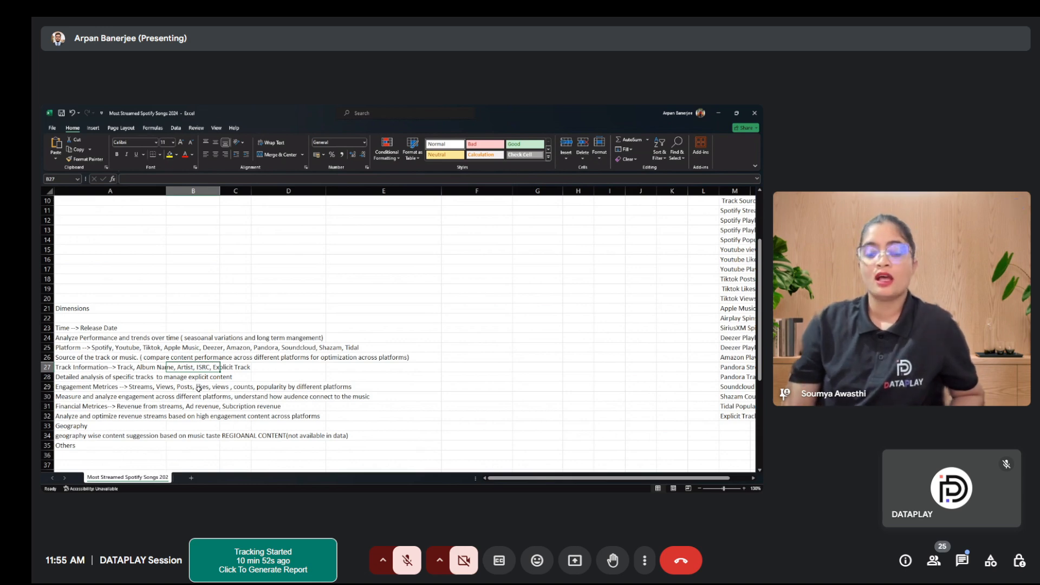
pyautogui.scroll(3, 307, 369)
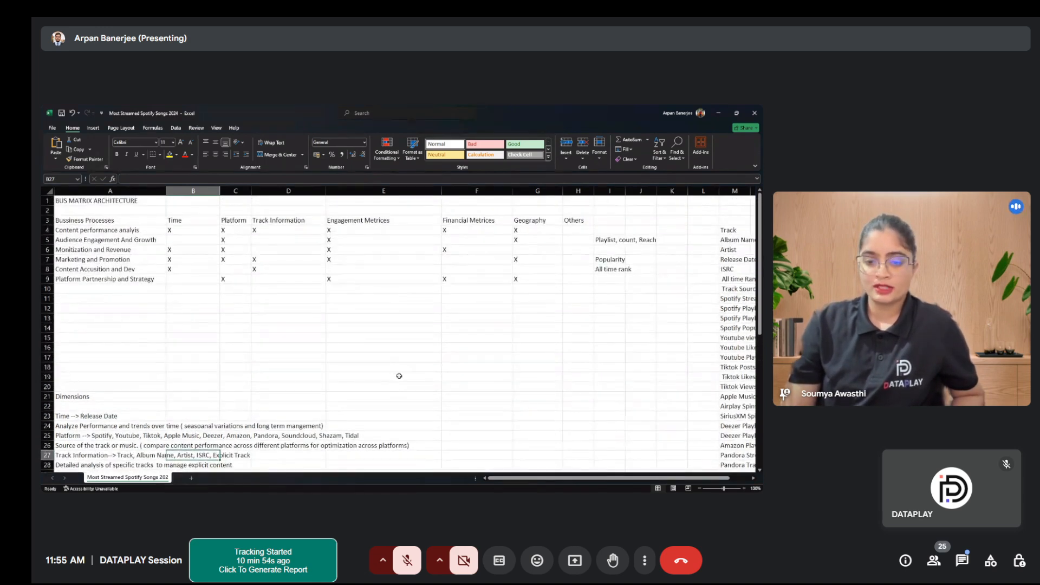
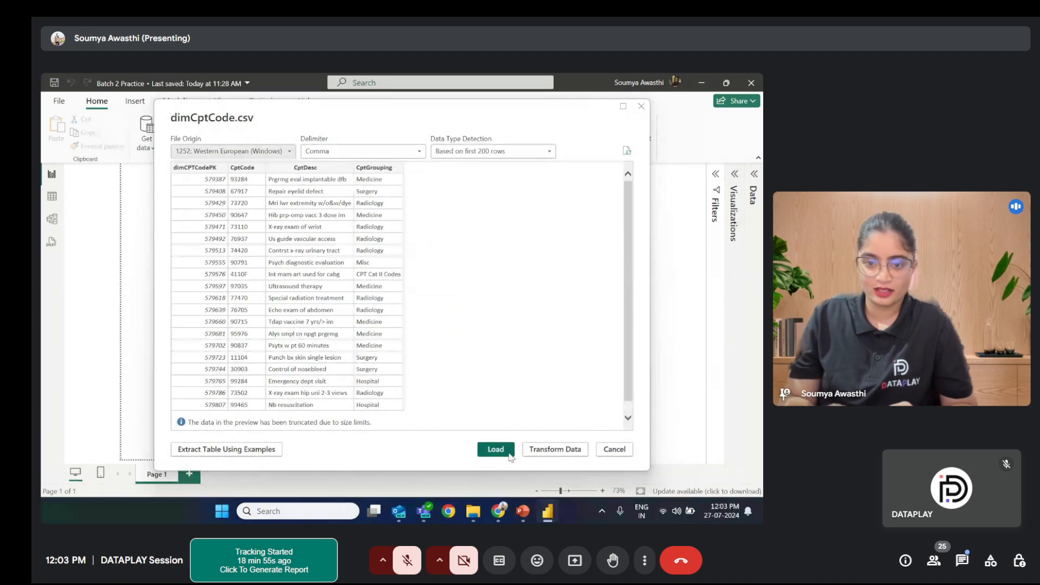
# Step: Load dimCptCode.csv into the report and apply the pending query changes
pyautogui.click(503, 450)
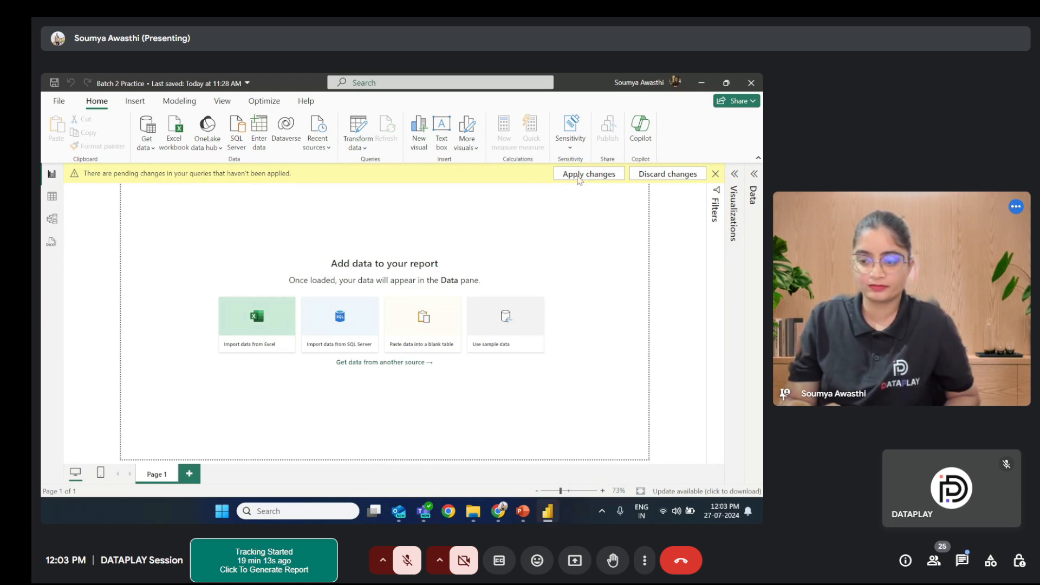
pyautogui.click(580, 175)
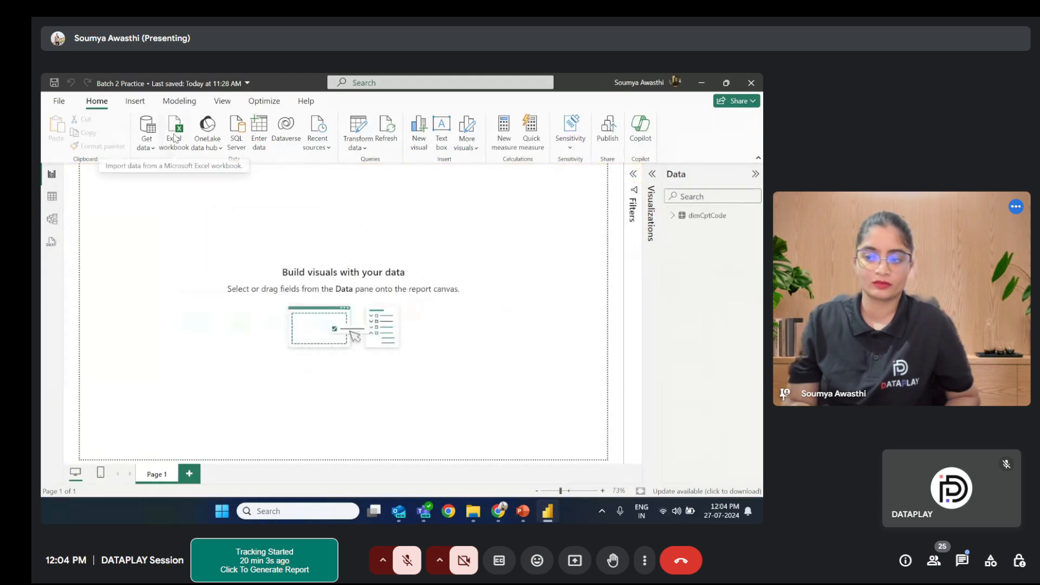
# Step: Import dimDate.csv through the Excel workbook source, showing all file types, and load it into the report
pyautogui.click(174, 138)
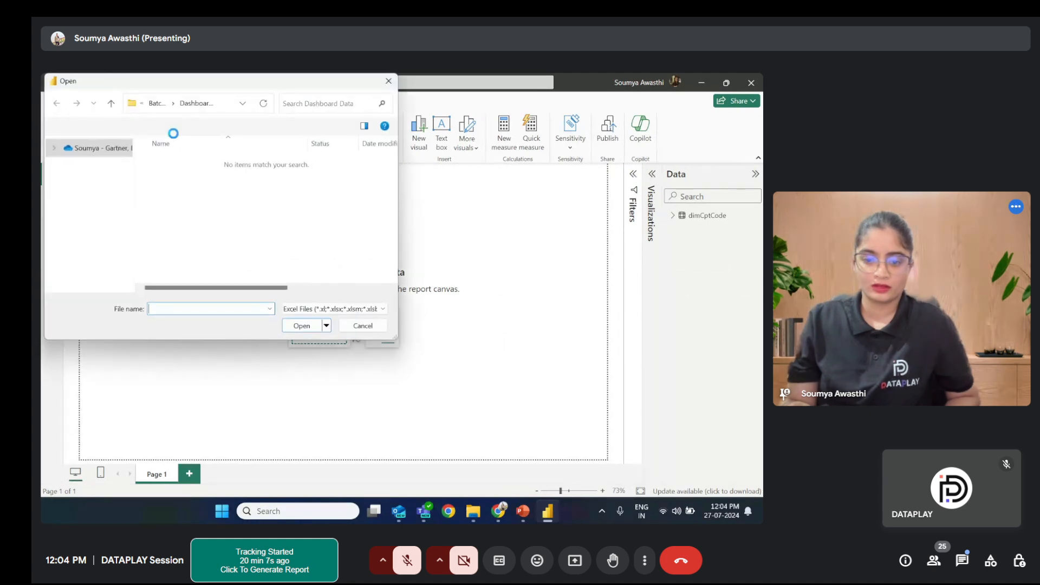
pyautogui.click(318, 309)
pyautogui.click(316, 329)
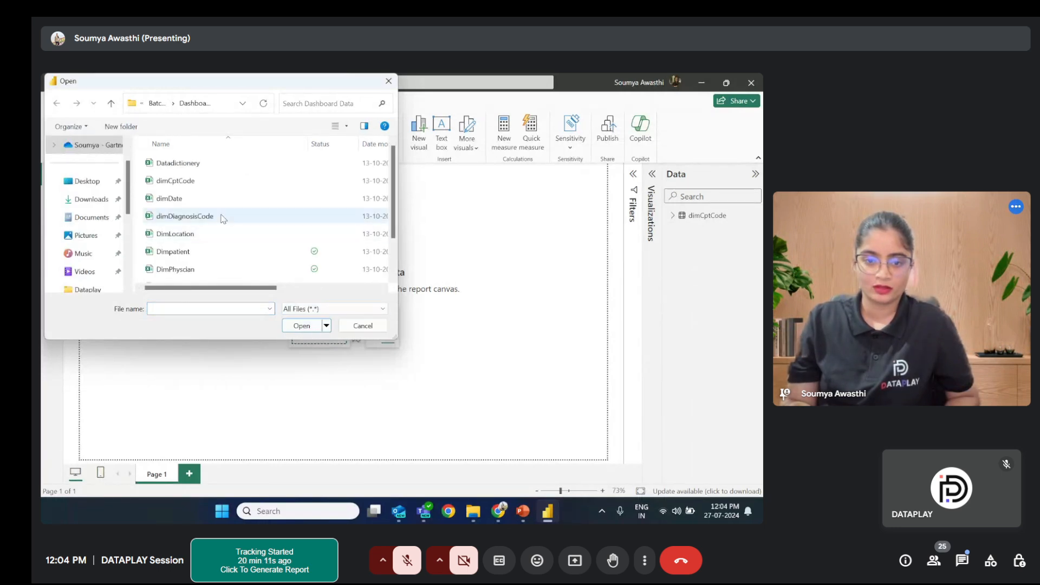
pyautogui.click(195, 199)
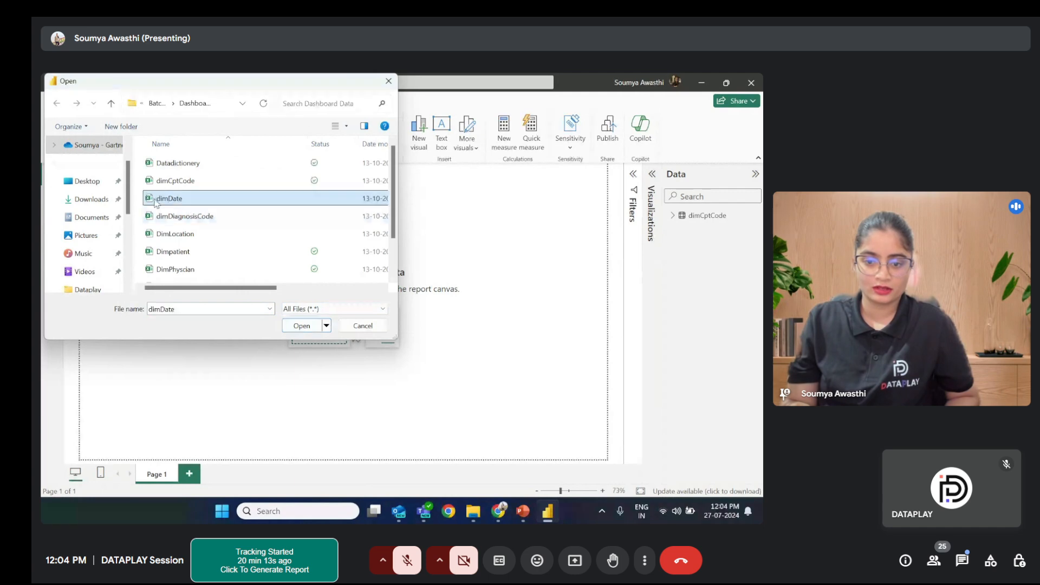
pyautogui.click(296, 326)
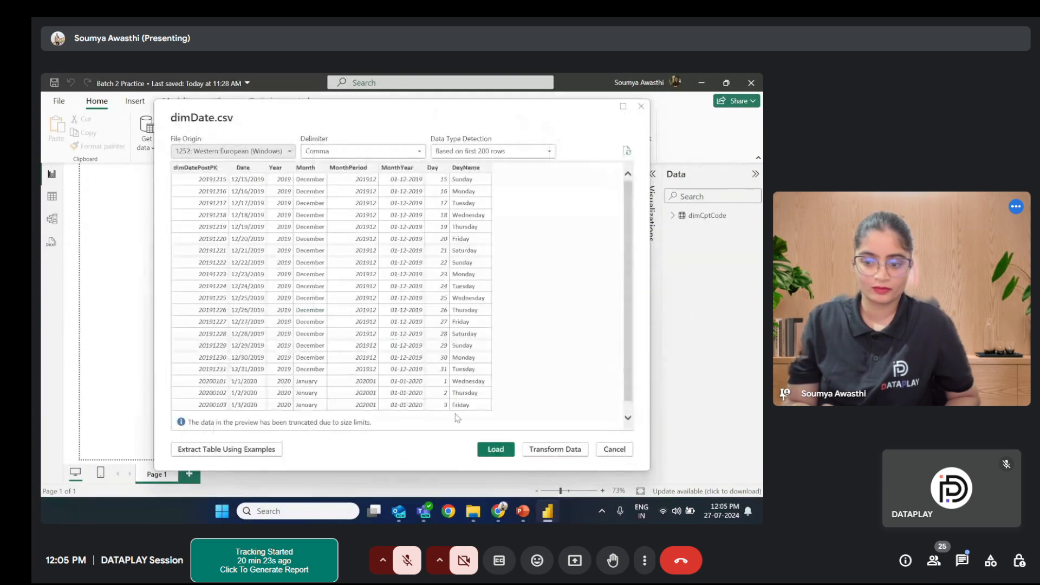
pyautogui.click(495, 450)
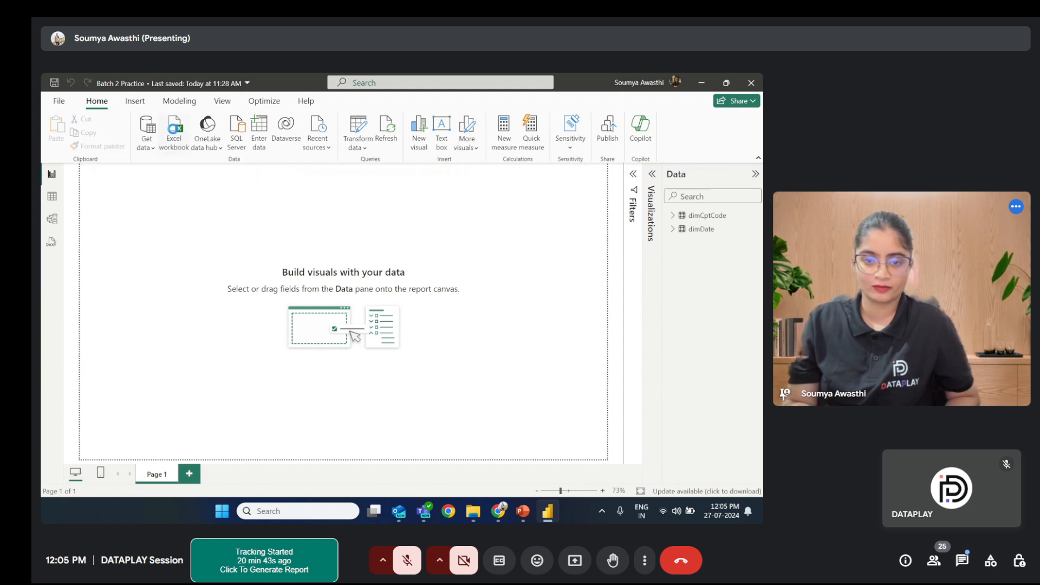
# Step: Import dimDiagnosisCode.csv through the Excel workbook source, showing all file types, and load it into the report
pyautogui.click(174, 134)
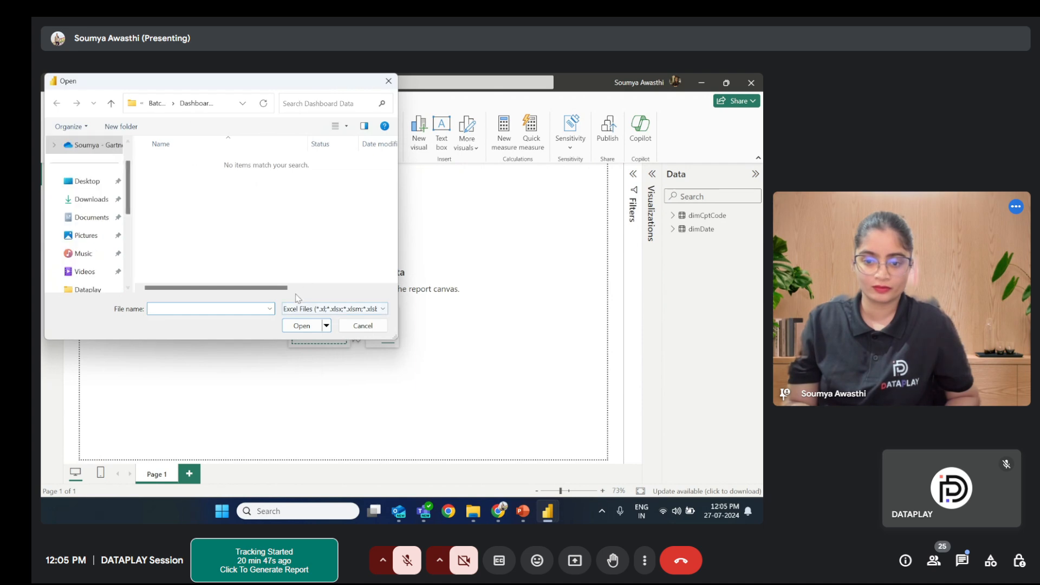
pyautogui.click(300, 309)
pyautogui.click(298, 329)
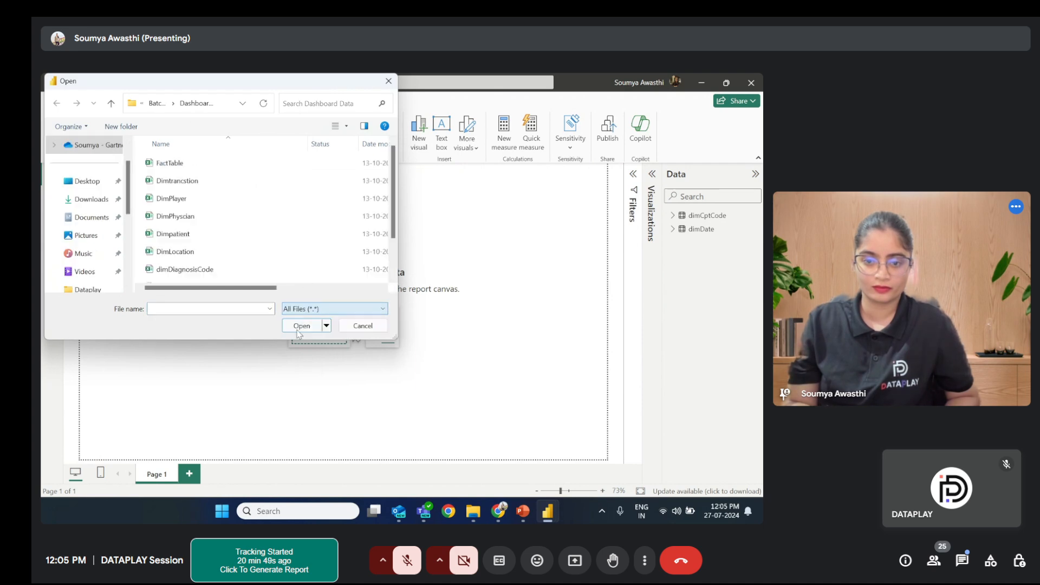
pyautogui.click(182, 216)
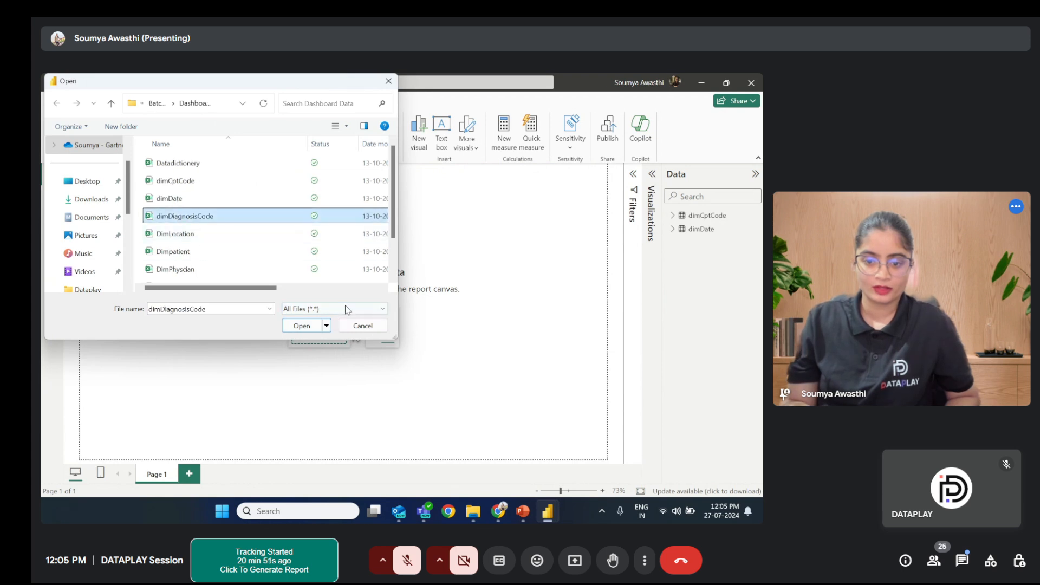
pyautogui.click(307, 330)
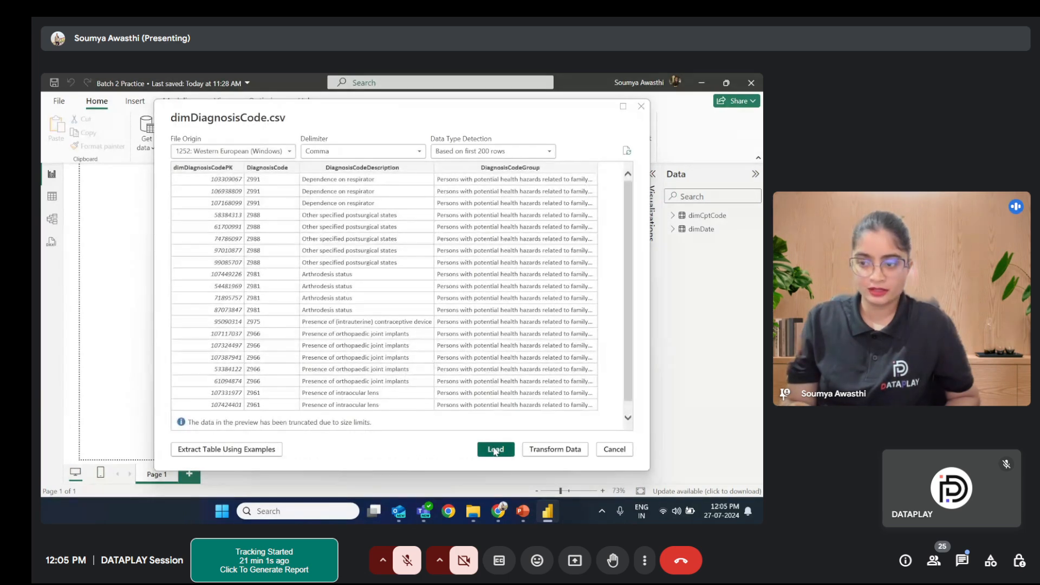
pyautogui.click(496, 450)
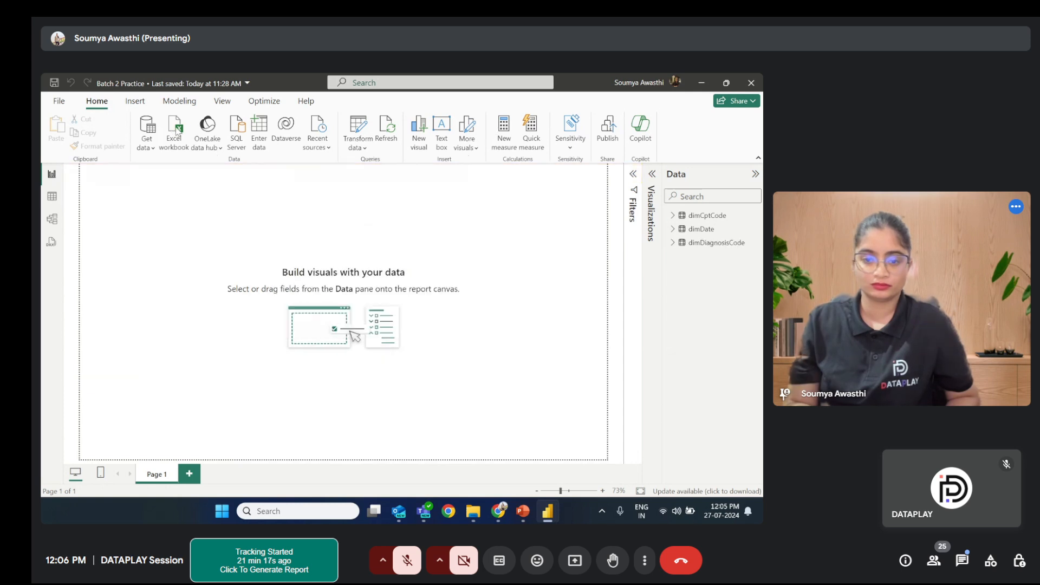
# Step: Import DimLocation.csv through the Excel workbook source, showing all file types, and load it into the report
pyautogui.click(175, 142)
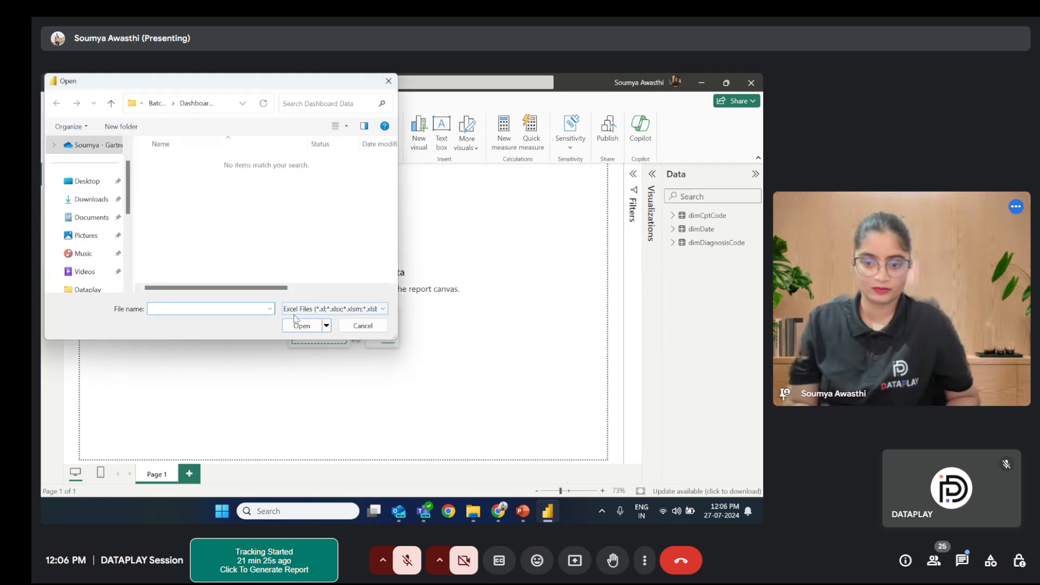
pyautogui.click(292, 309)
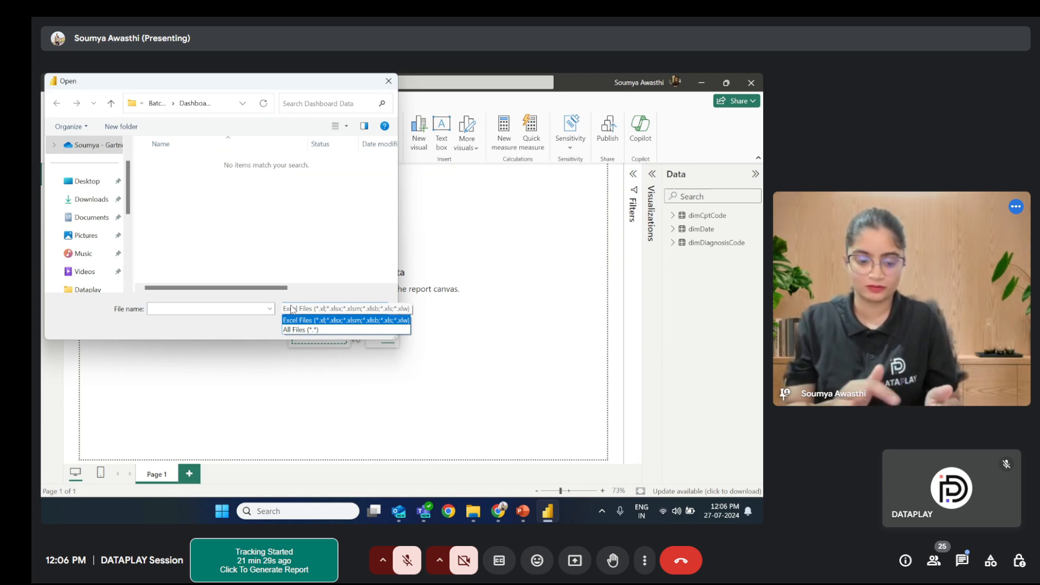
pyautogui.click(300, 321)
pyautogui.click(302, 315)
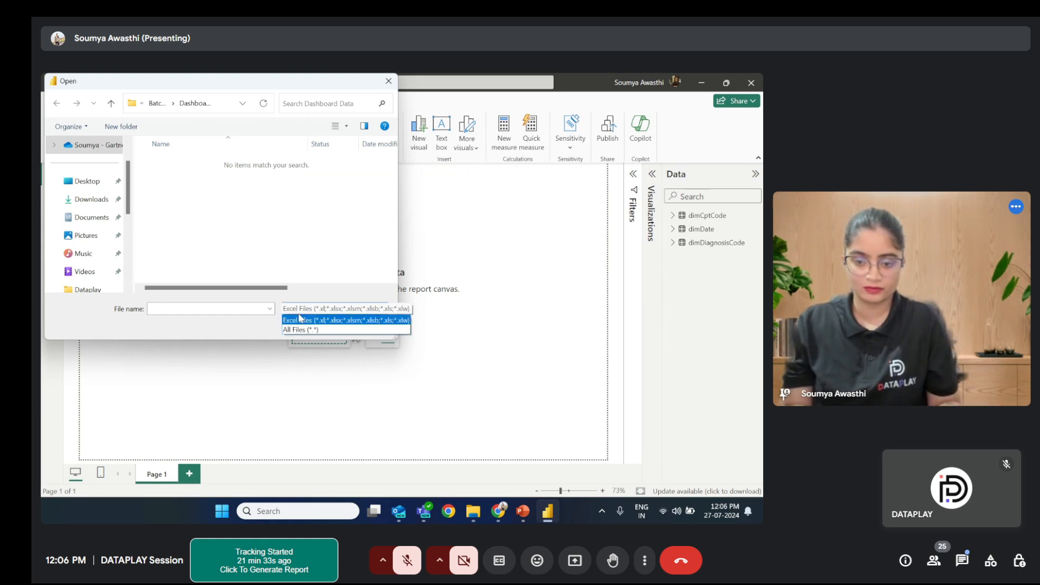
pyautogui.click(296, 329)
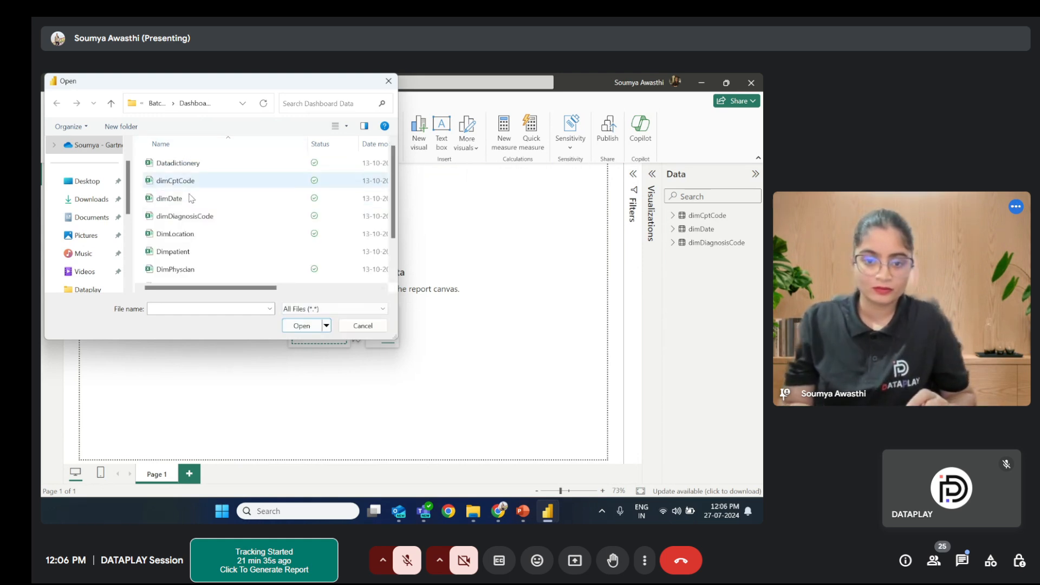
pyautogui.click(257, 235)
pyautogui.scroll(-1, 259, 244)
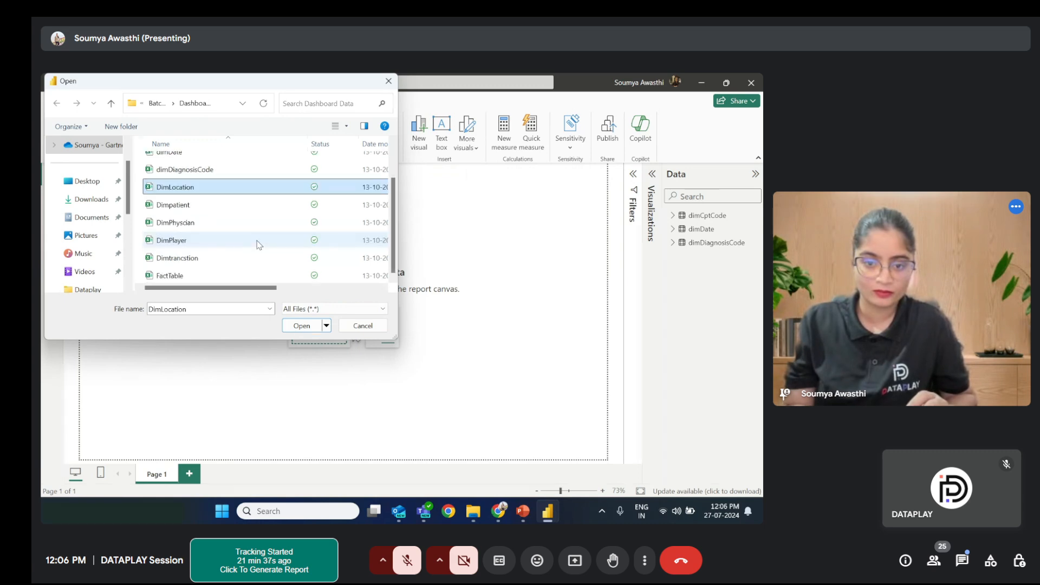
pyautogui.click(304, 327)
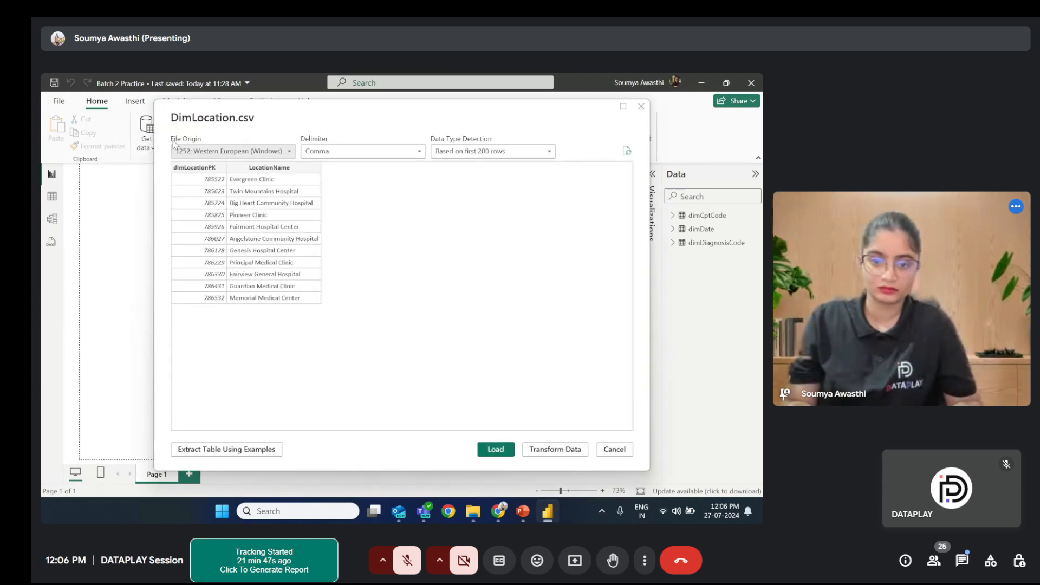
pyautogui.click(496, 450)
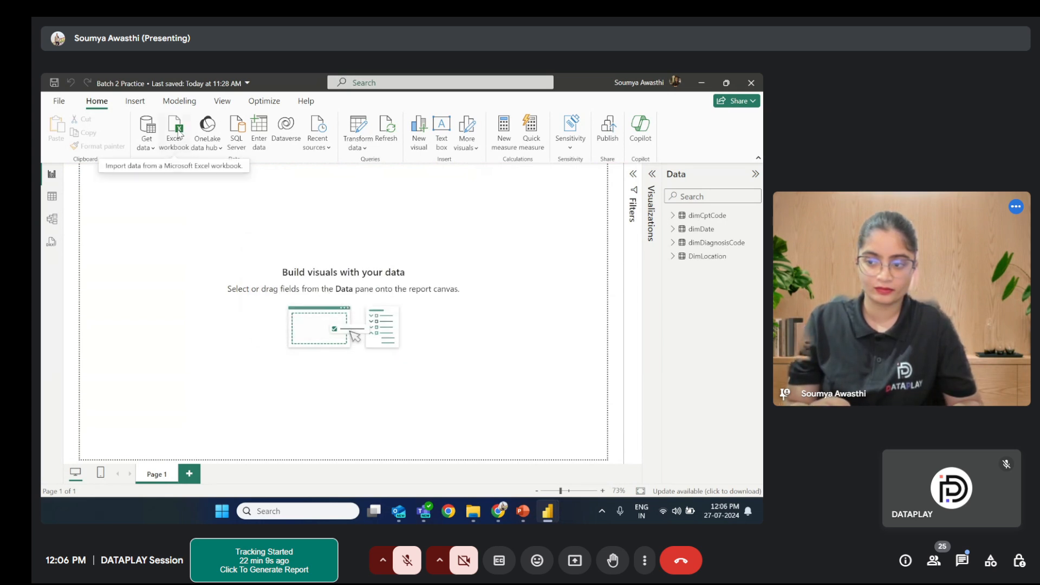
# Step: Import Dimpatient.csv through the Excel workbook source, showing all file types, then load it and apply the pending query changes
pyautogui.click(174, 134)
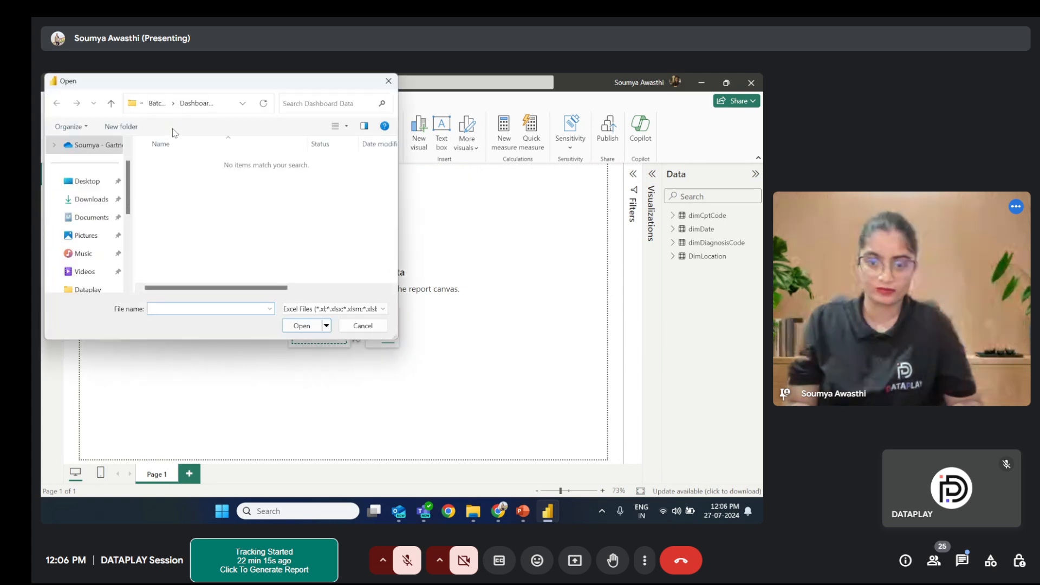
pyautogui.click(336, 309)
pyautogui.click(303, 328)
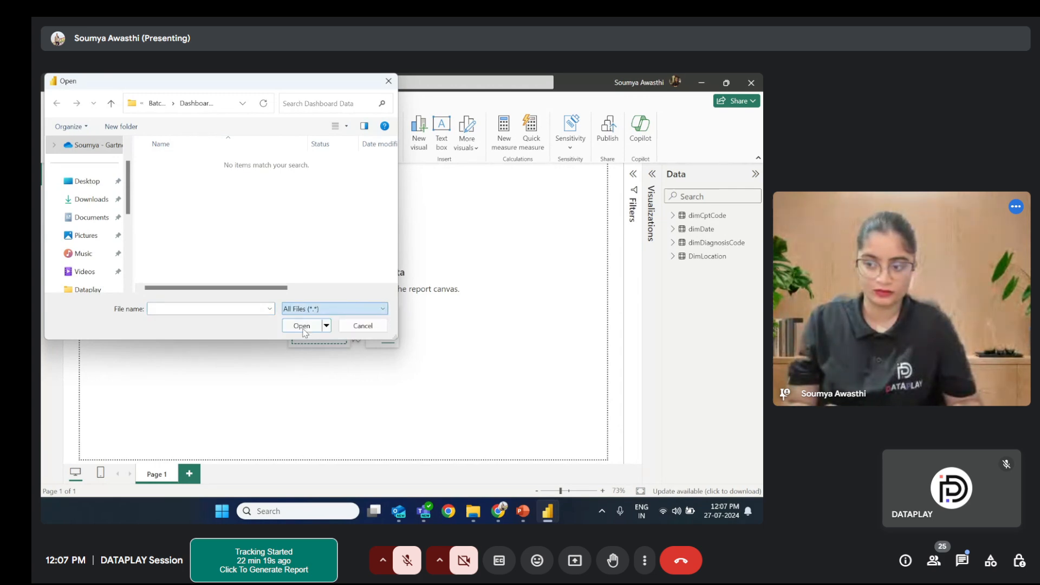
pyautogui.scroll(-1, 167, 227)
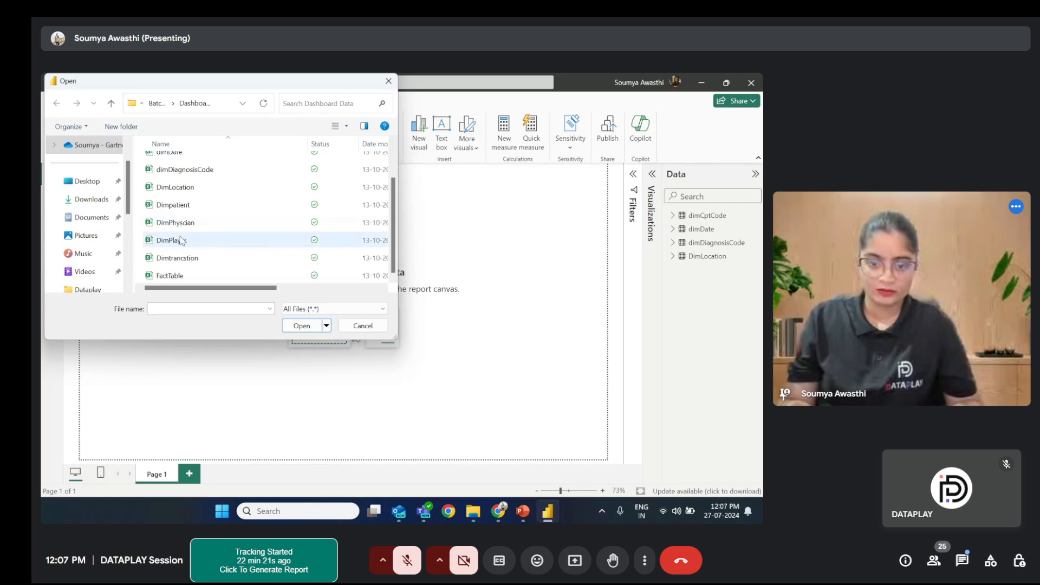
pyautogui.click(163, 206)
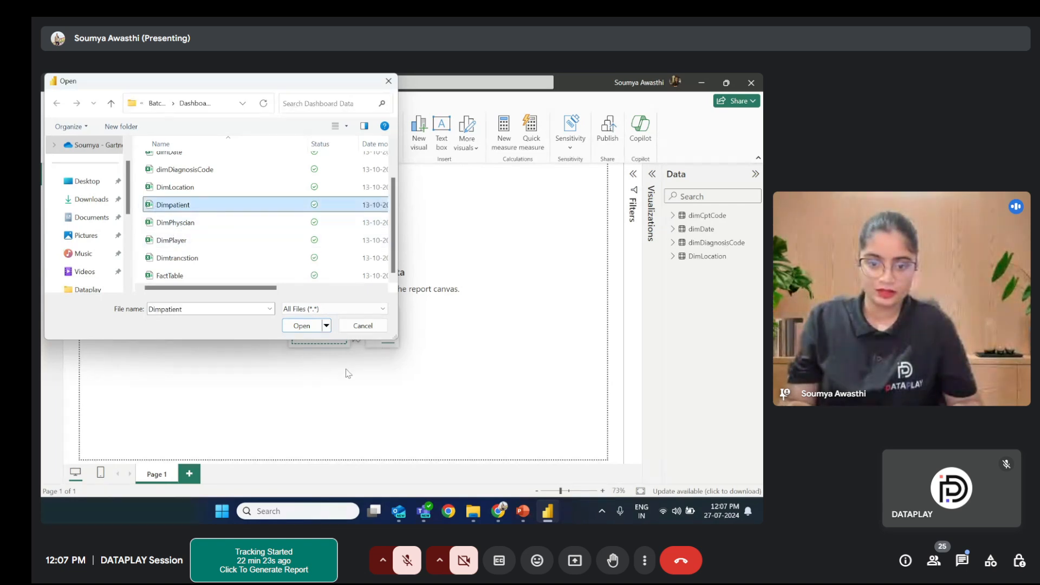
pyautogui.click(306, 327)
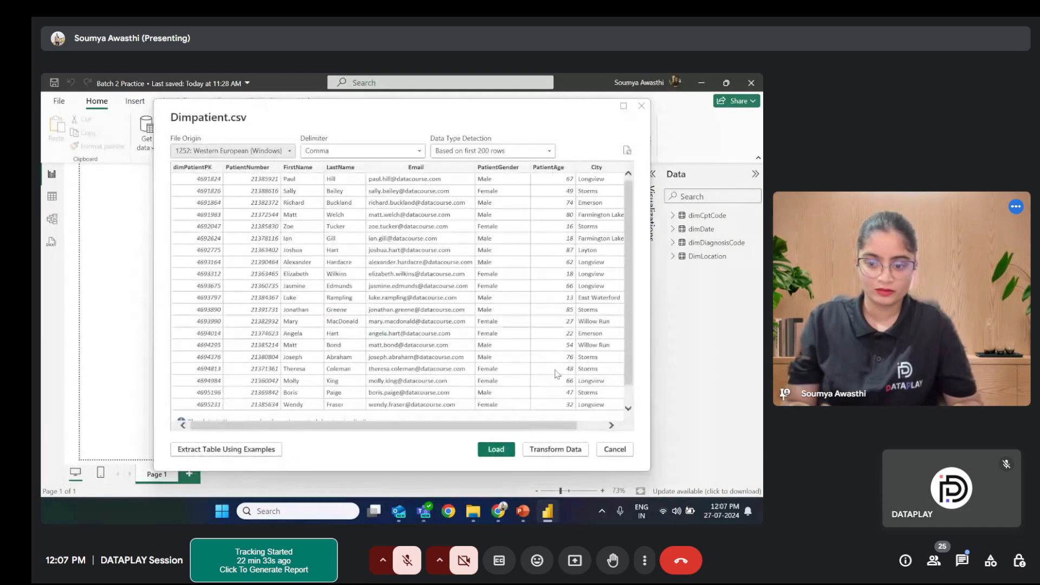
pyautogui.click(496, 451)
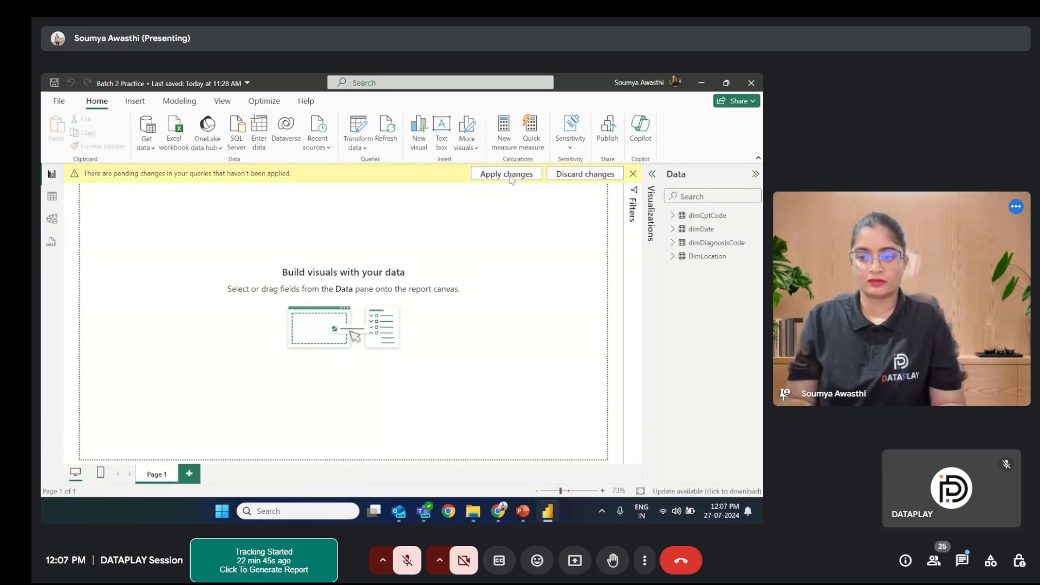
pyautogui.click(512, 179)
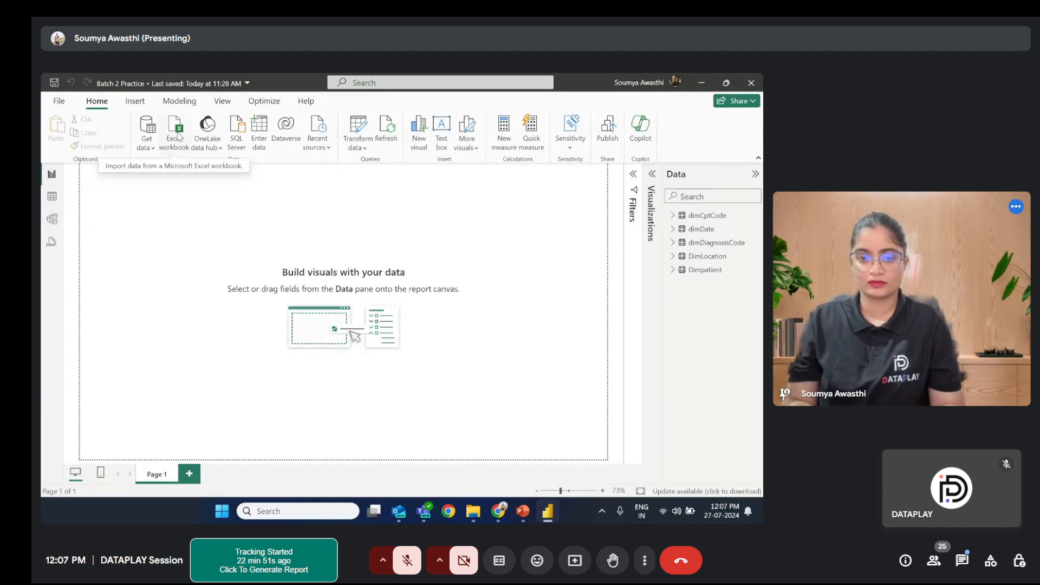
# Step: Import DimPhyscian.csv through the Excel workbook source, showing all file types, and load it into the report
pyautogui.click(179, 137)
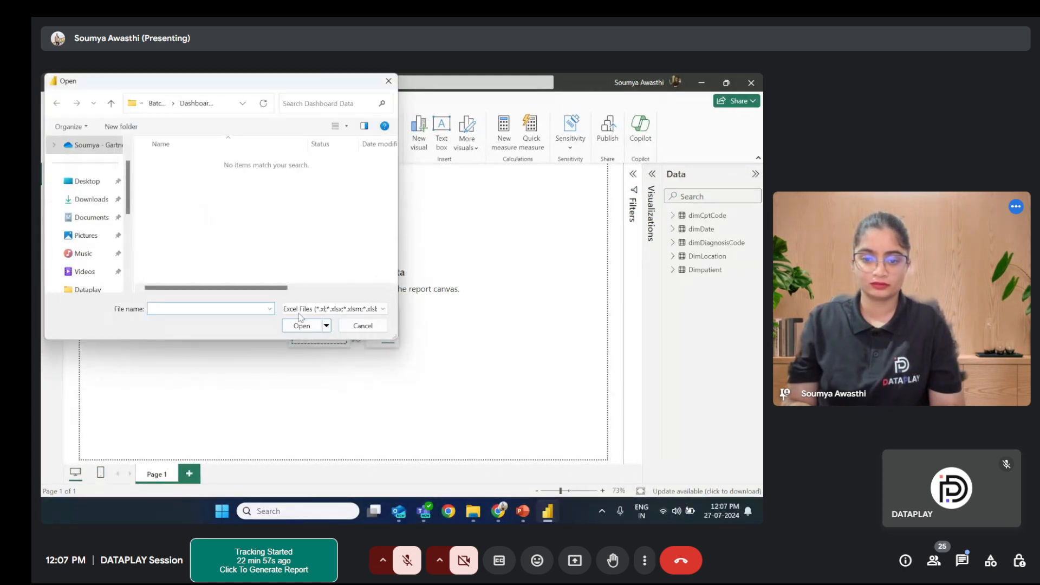
pyautogui.click(302, 309)
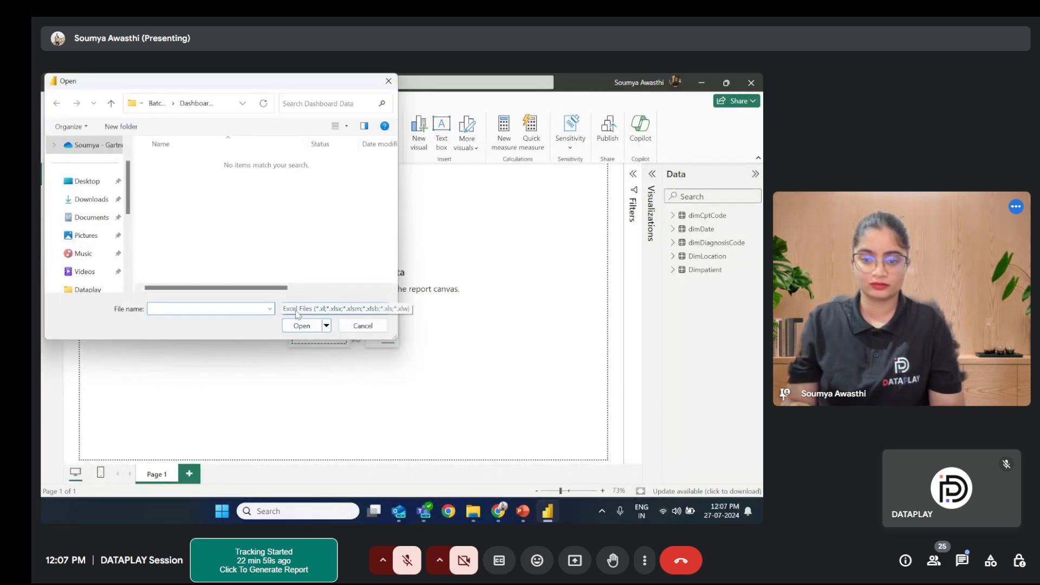
pyautogui.click(299, 329)
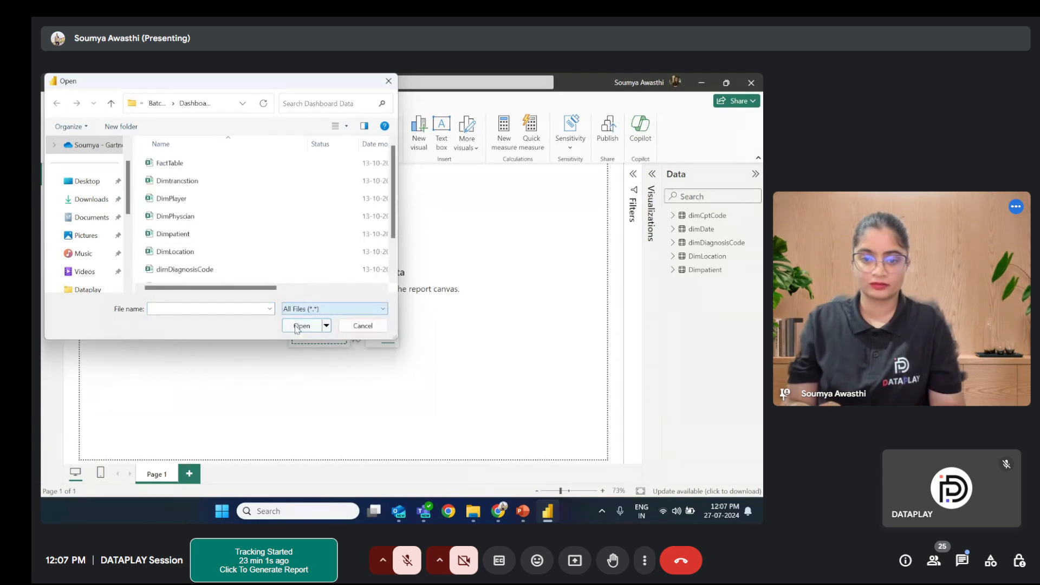
pyautogui.scroll(-1, 265, 235)
pyautogui.click(167, 224)
pyautogui.click(301, 326)
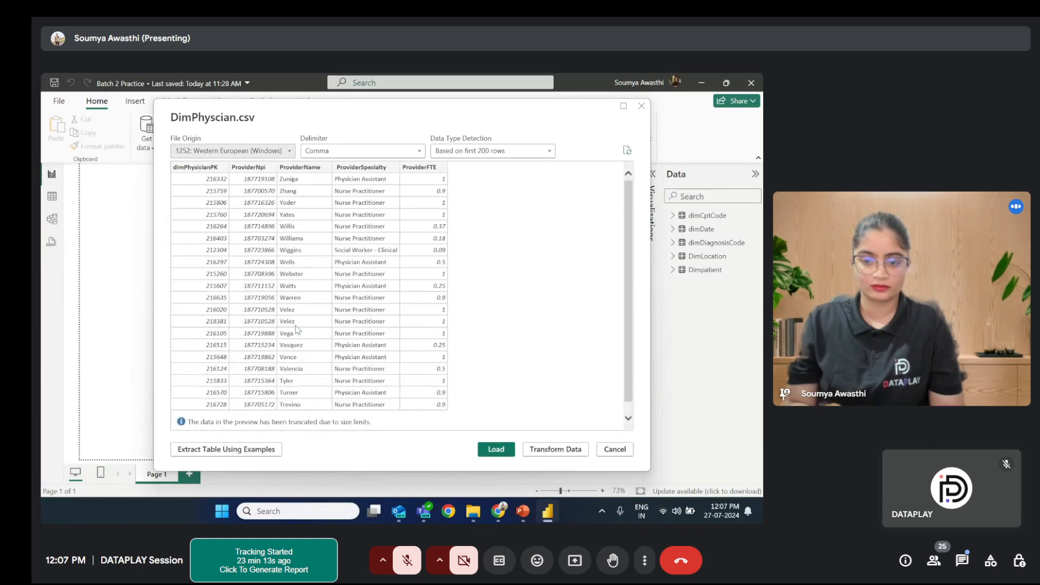
pyautogui.click(496, 451)
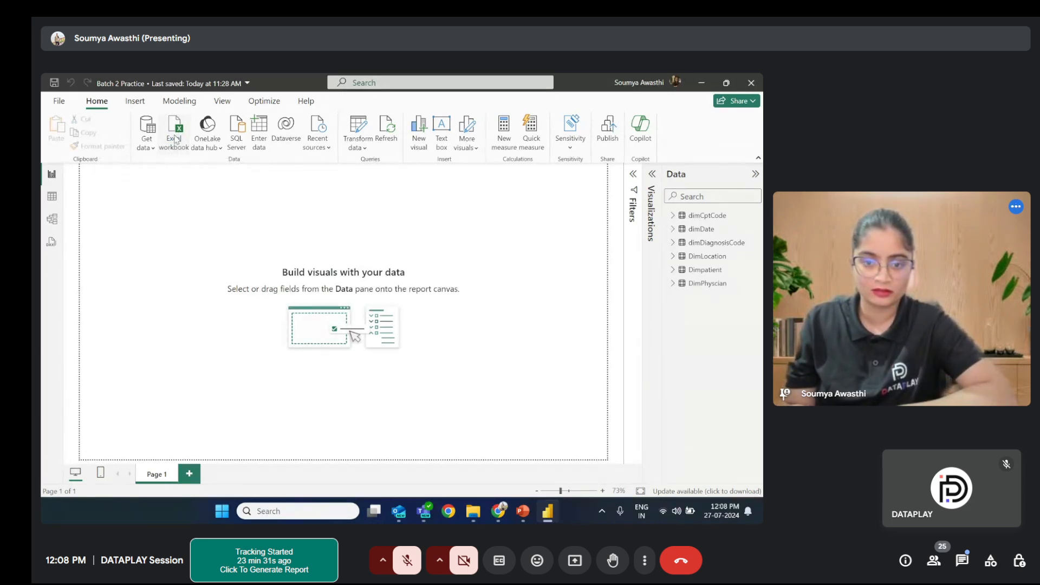
# Step: Import DimPlayer.csv through the Excel workbook source, showing all file types, and load it into the report
pyautogui.click(175, 139)
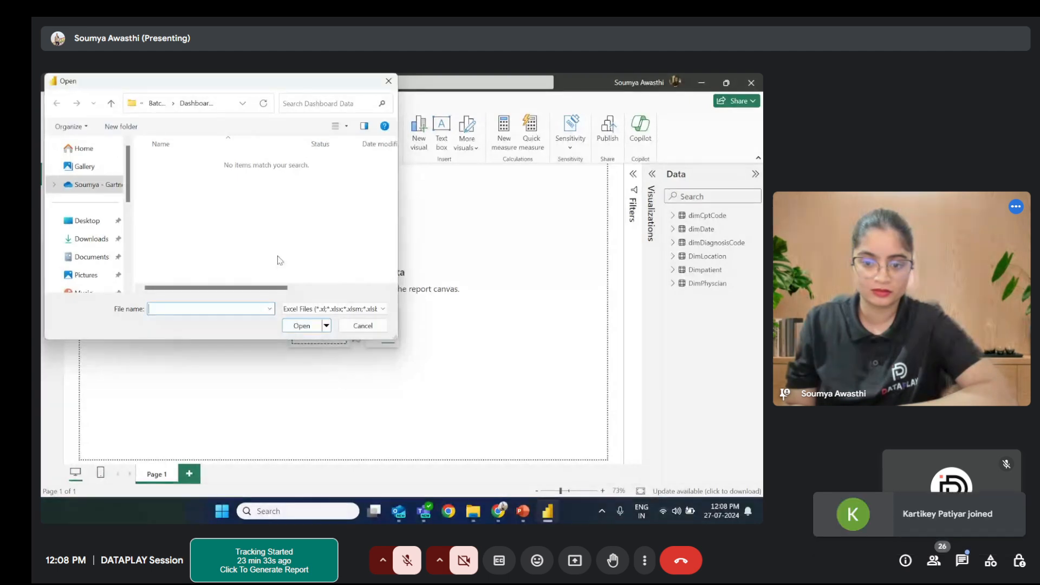
pyautogui.click(314, 309)
pyautogui.click(307, 328)
pyautogui.scroll(-1, 251, 209)
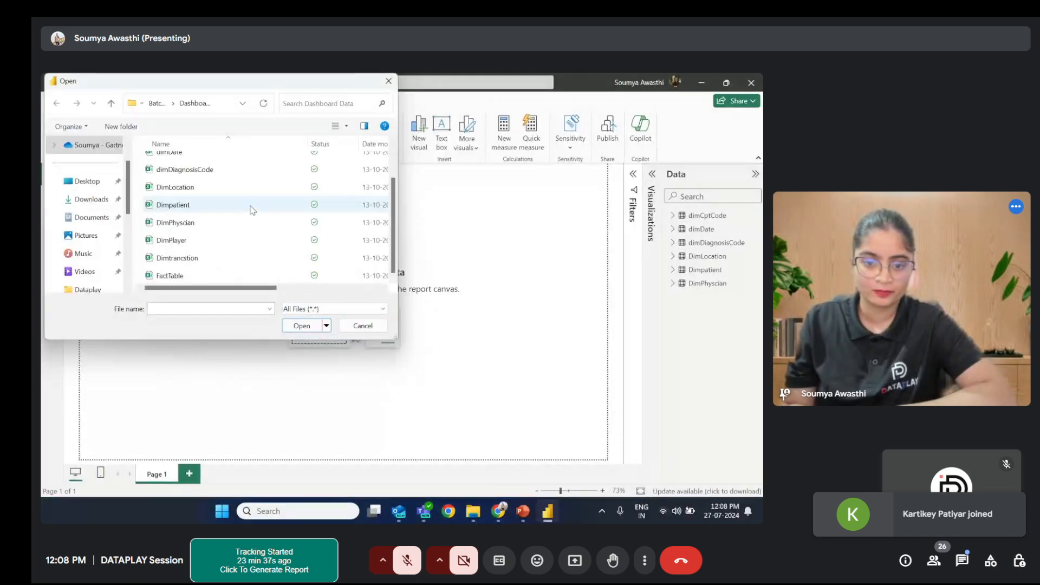
pyautogui.click(185, 244)
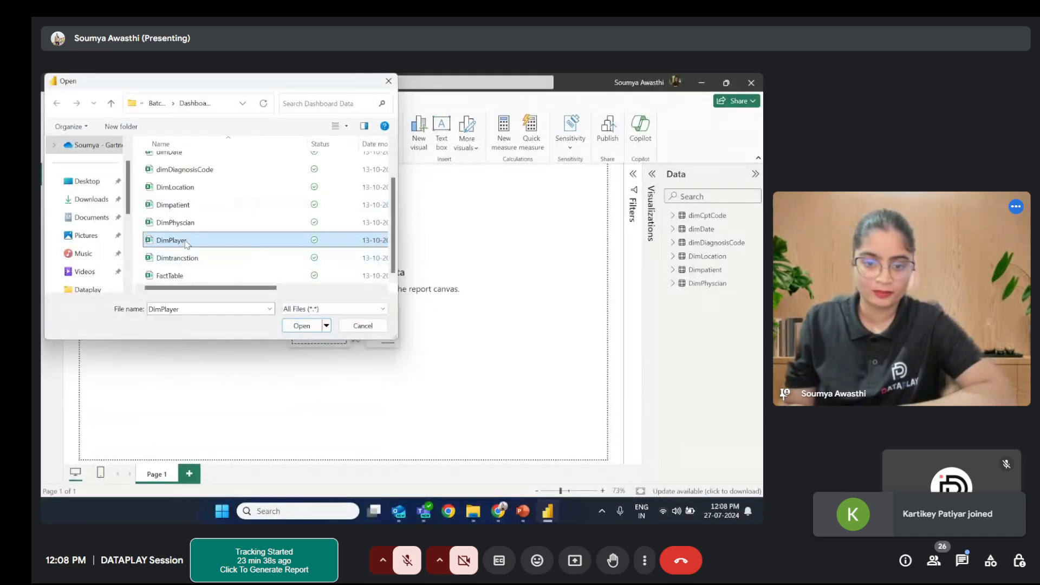
pyautogui.click(302, 327)
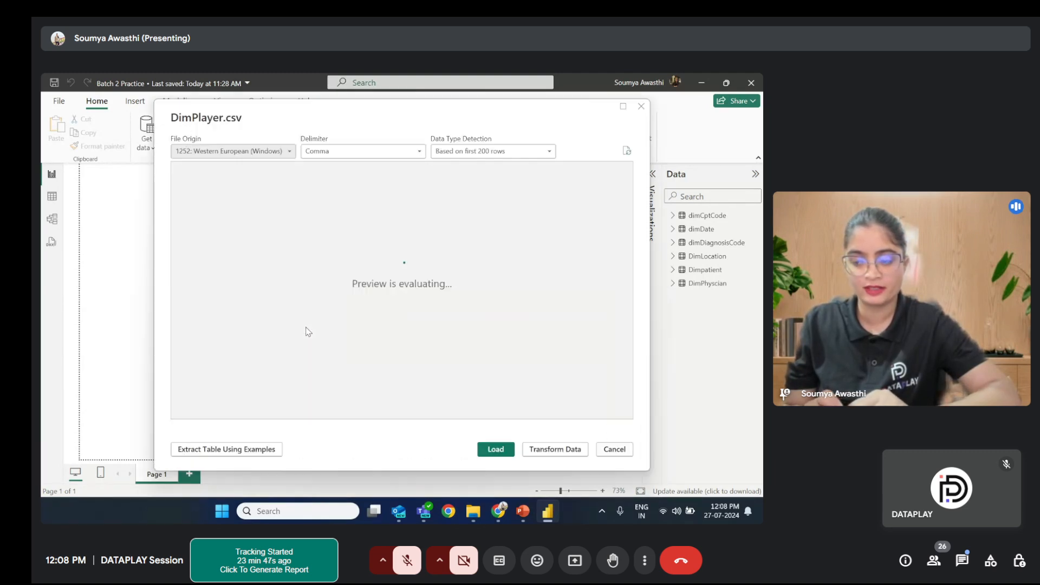
pyautogui.click(497, 450)
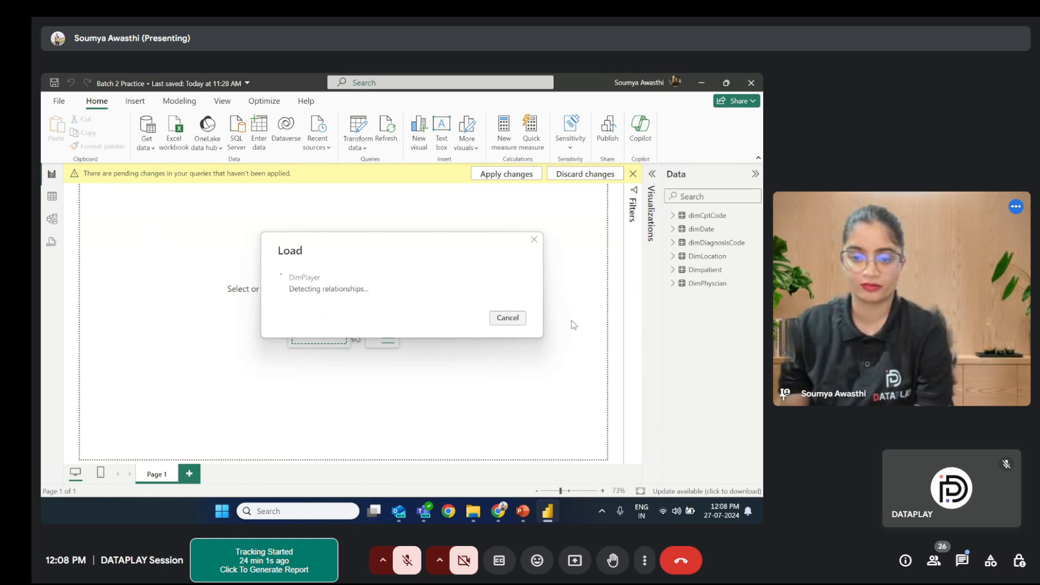
# Step: Import Dimtrancstion.csv through the Excel workbook source, showing all file types, and load it into the report
pyautogui.click(173, 142)
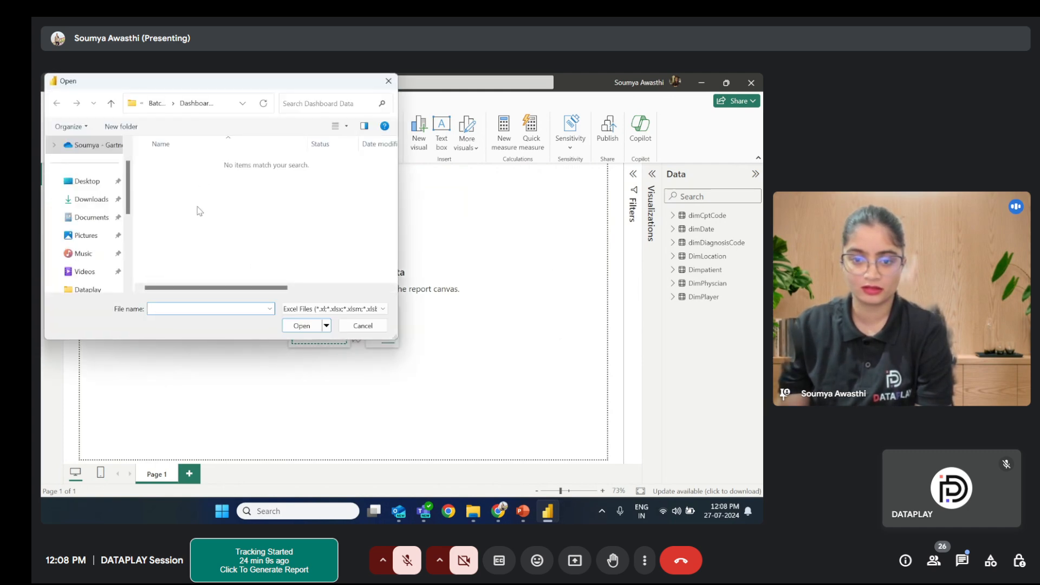
pyautogui.click(296, 309)
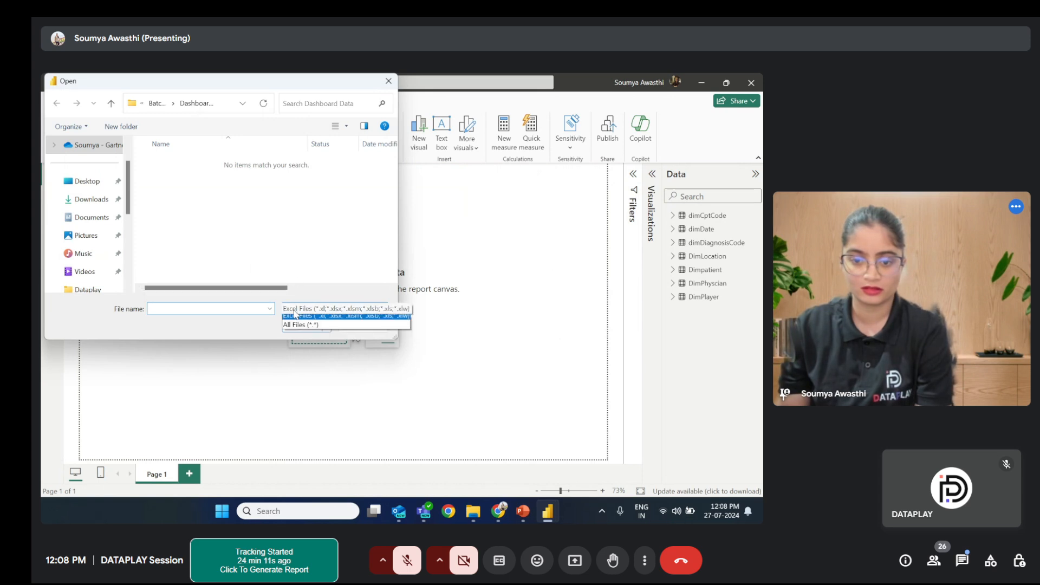
pyautogui.click(292, 325)
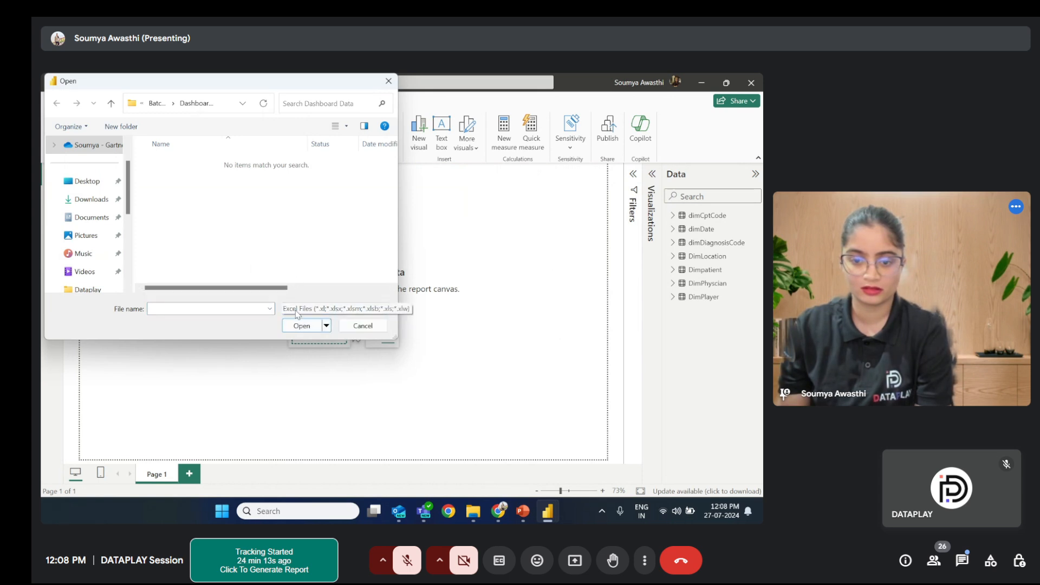
pyautogui.click(297, 314)
pyautogui.click(297, 326)
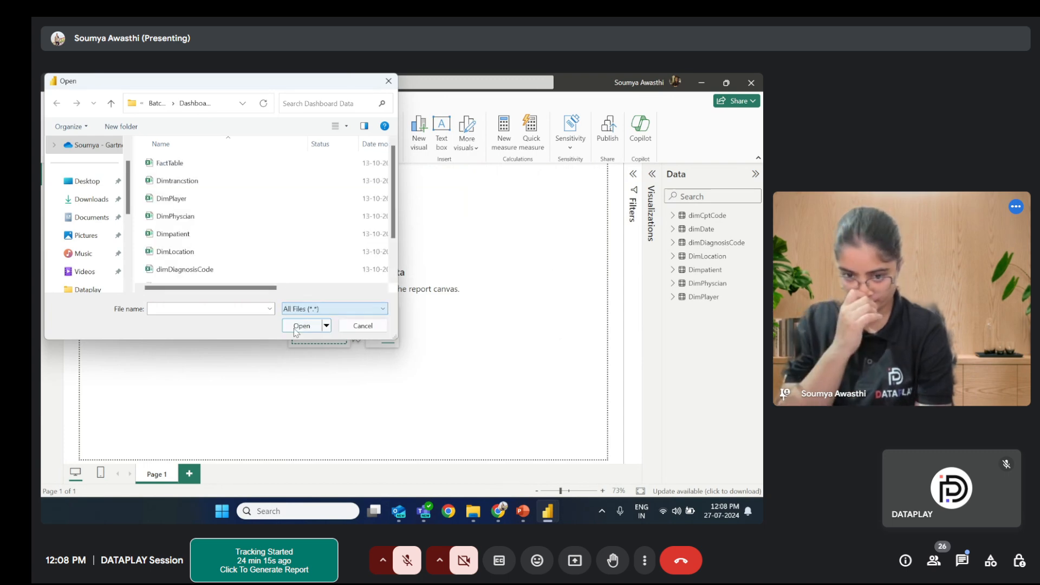
pyautogui.scroll(-1, 241, 254)
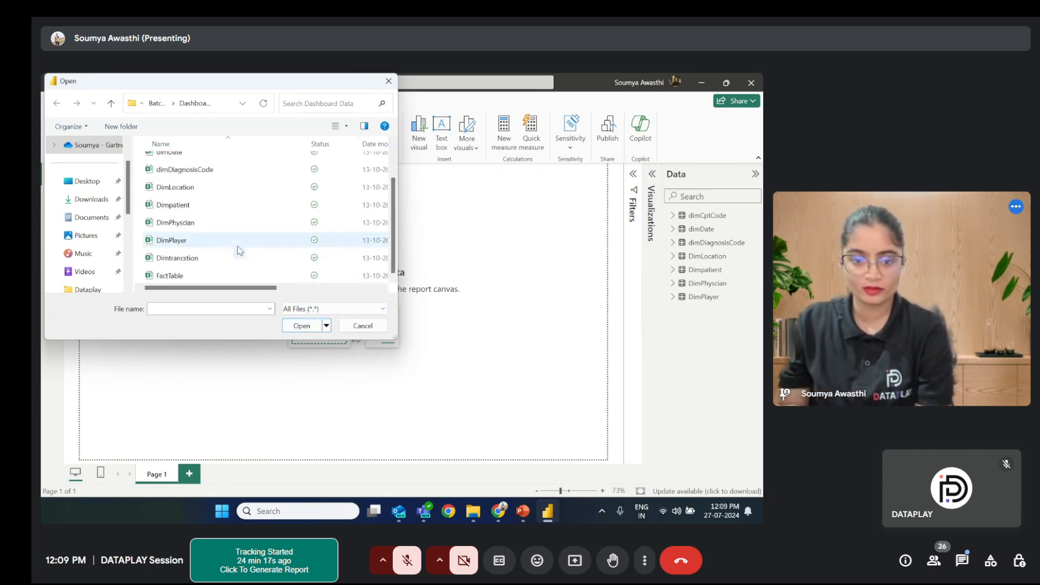
pyautogui.click(174, 259)
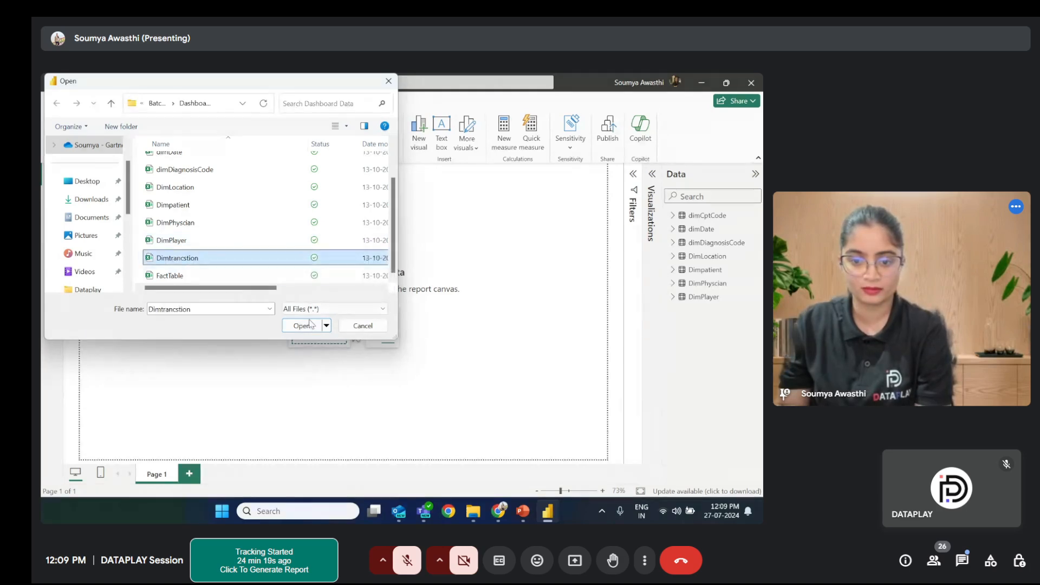
pyautogui.click(303, 326)
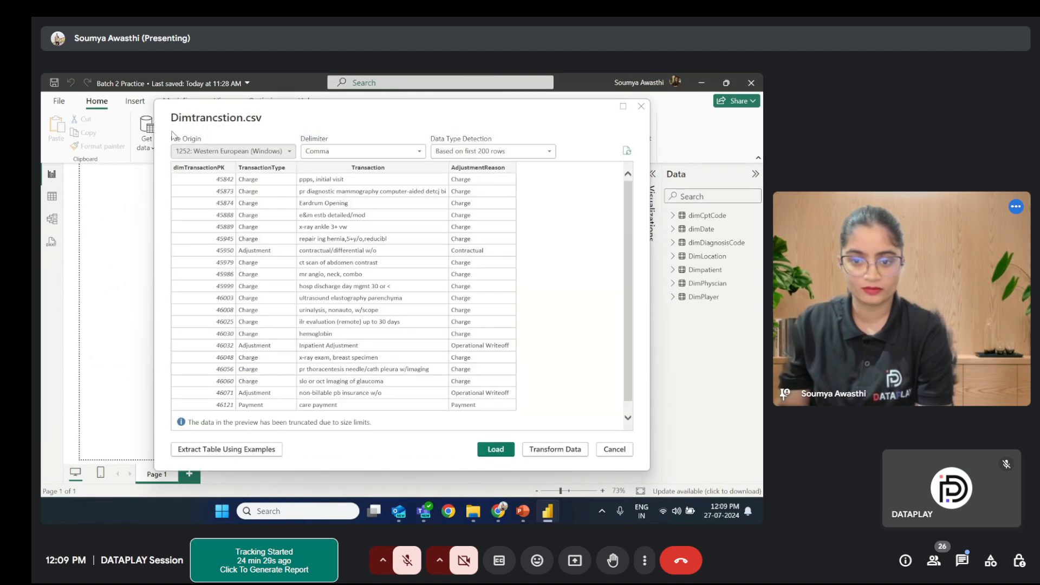
pyautogui.click(496, 449)
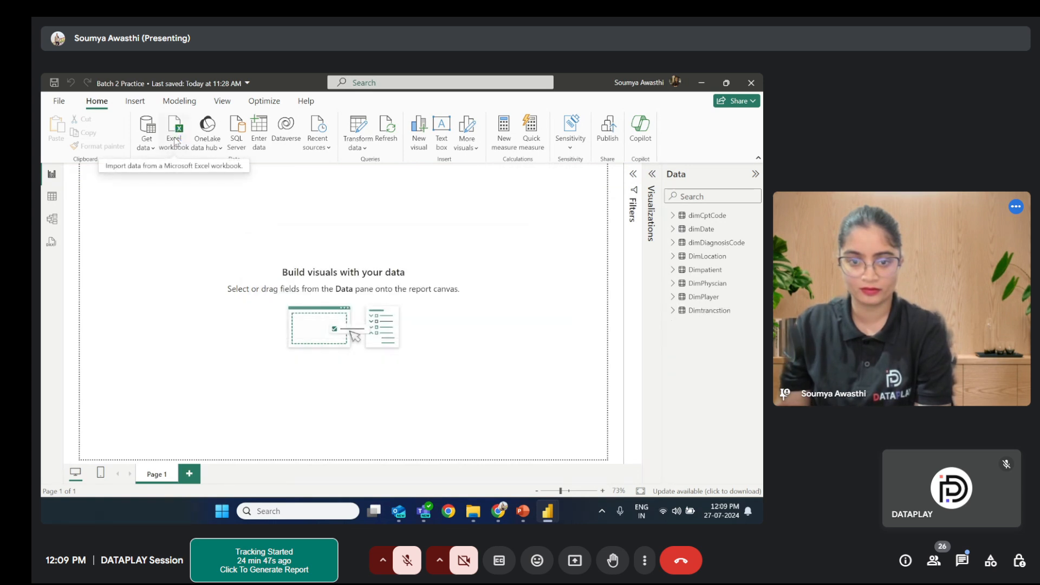
# Step: Import FactTable.csv through the Excel workbook source, showing all file types, and load it into the report
pyautogui.click(174, 137)
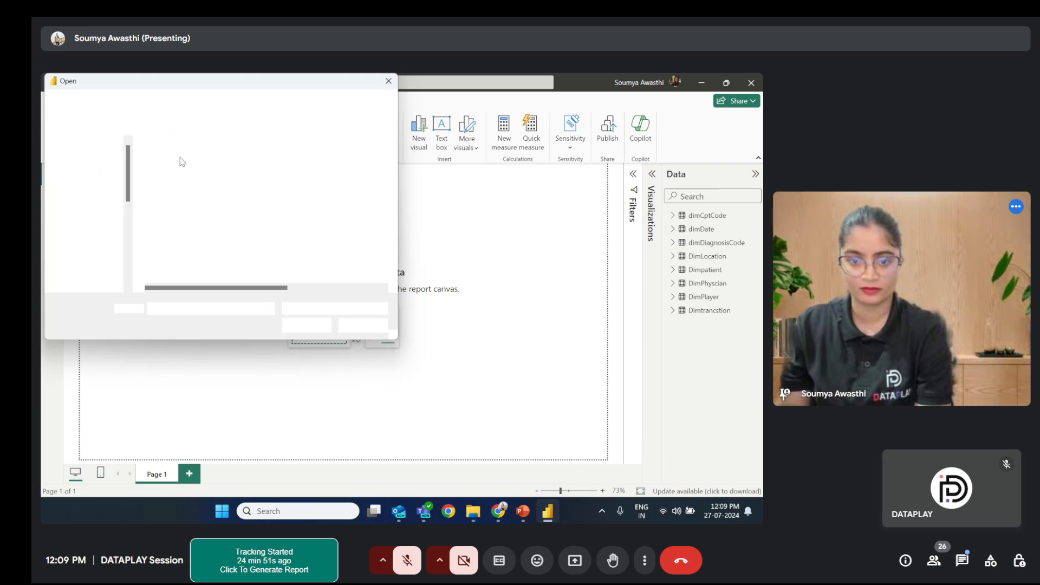
pyautogui.click(313, 309)
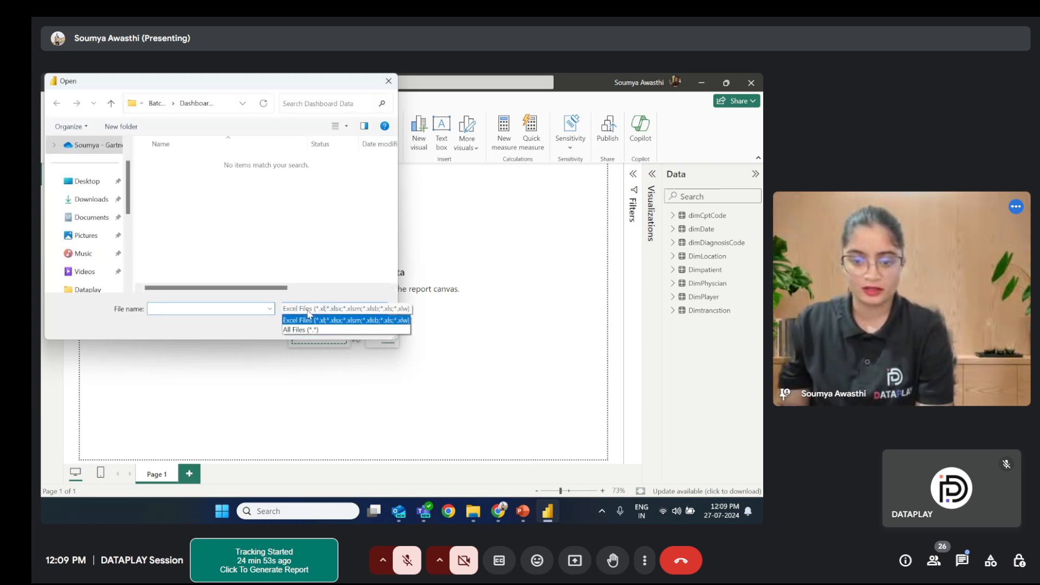
pyautogui.click(302, 329)
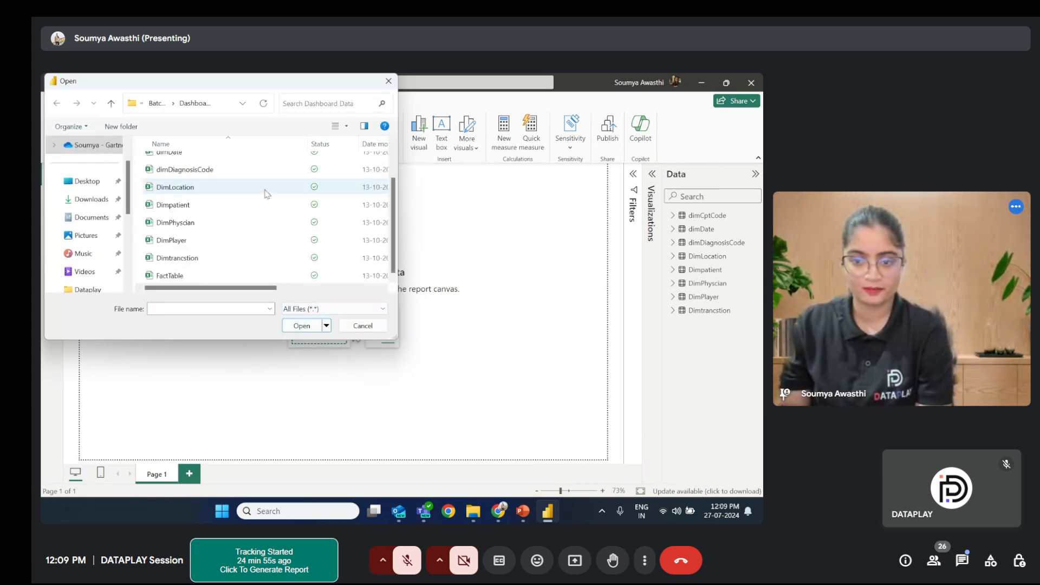
pyautogui.scroll(-1, 161, 284)
pyautogui.click(162, 277)
pyautogui.click(302, 327)
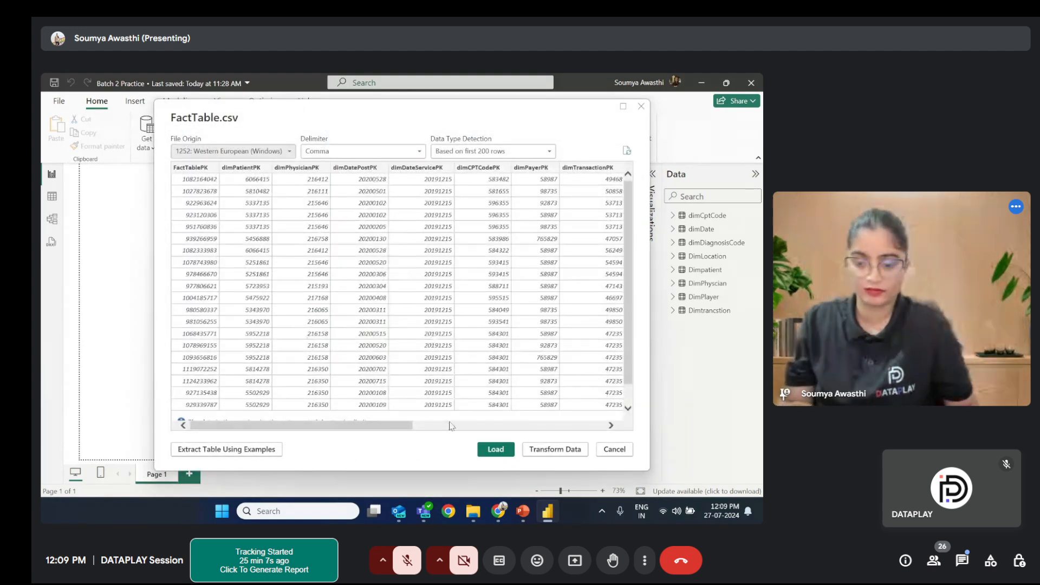
pyautogui.click(484, 451)
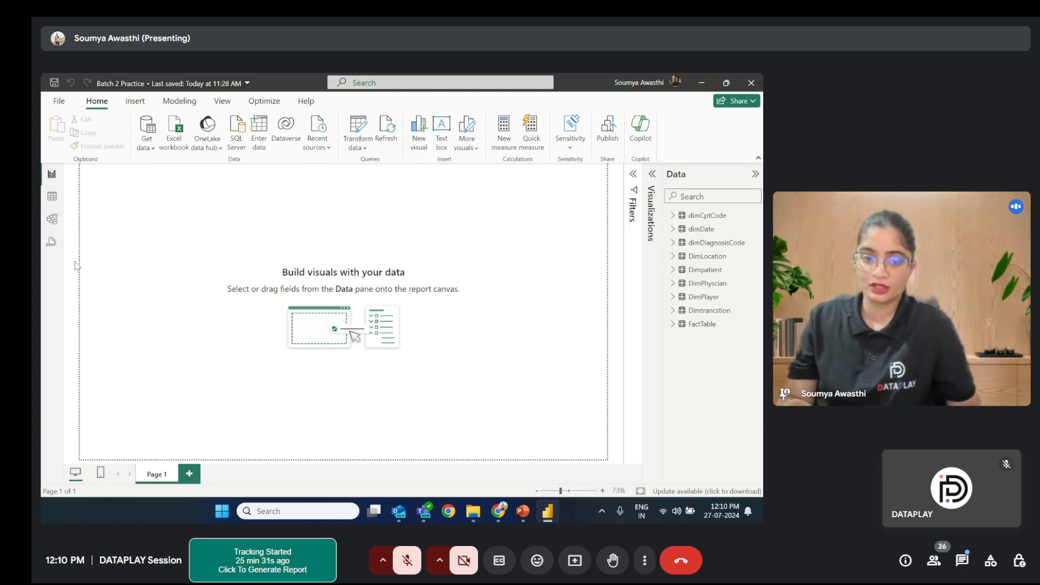
# Step: Examine the links between the dimension tables and the fact table in the model diagram, with the side panes collapsed
pyautogui.click(51, 220)
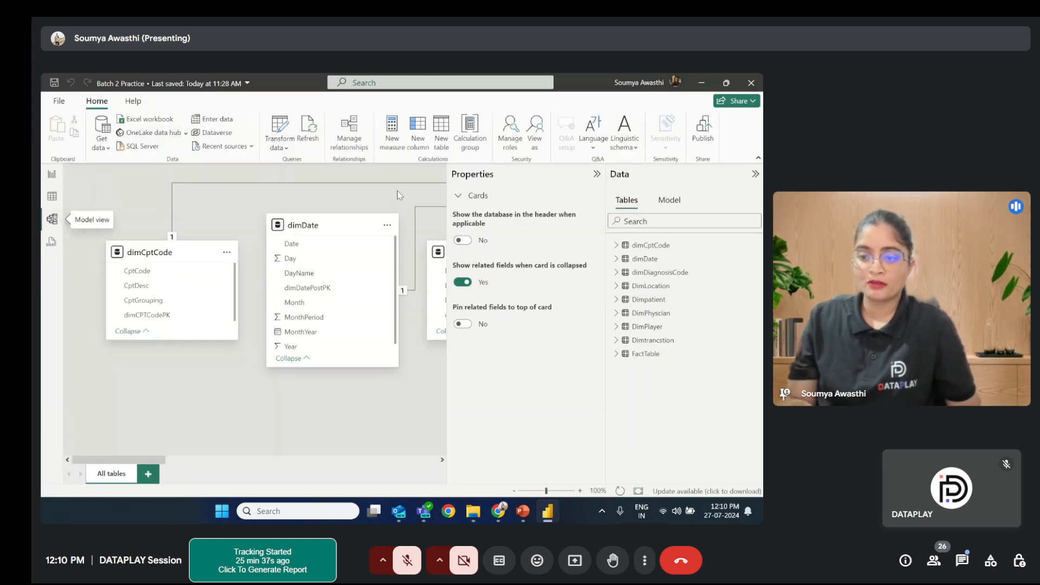
pyautogui.click(597, 174)
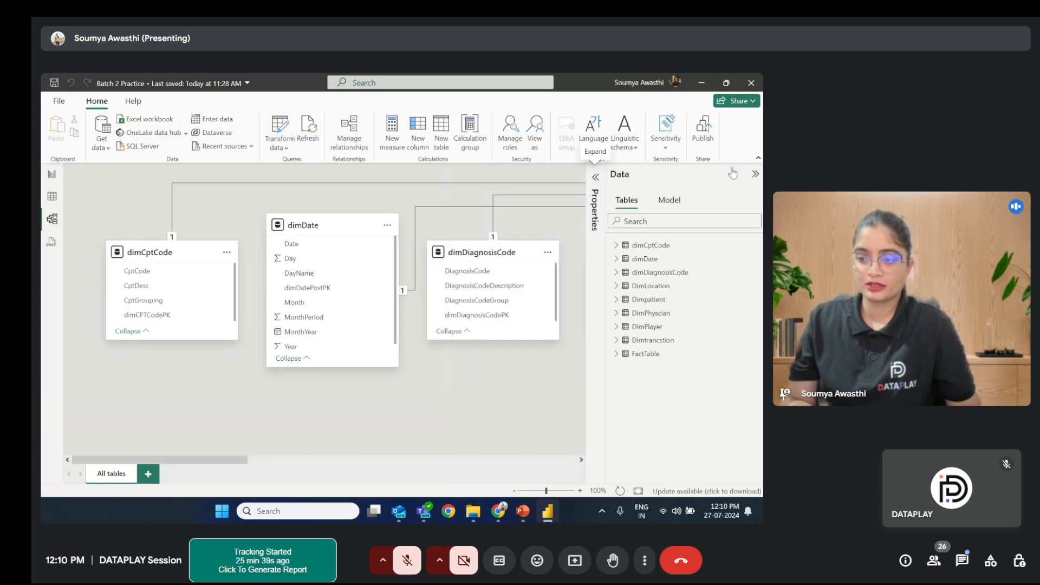
pyautogui.click(755, 176)
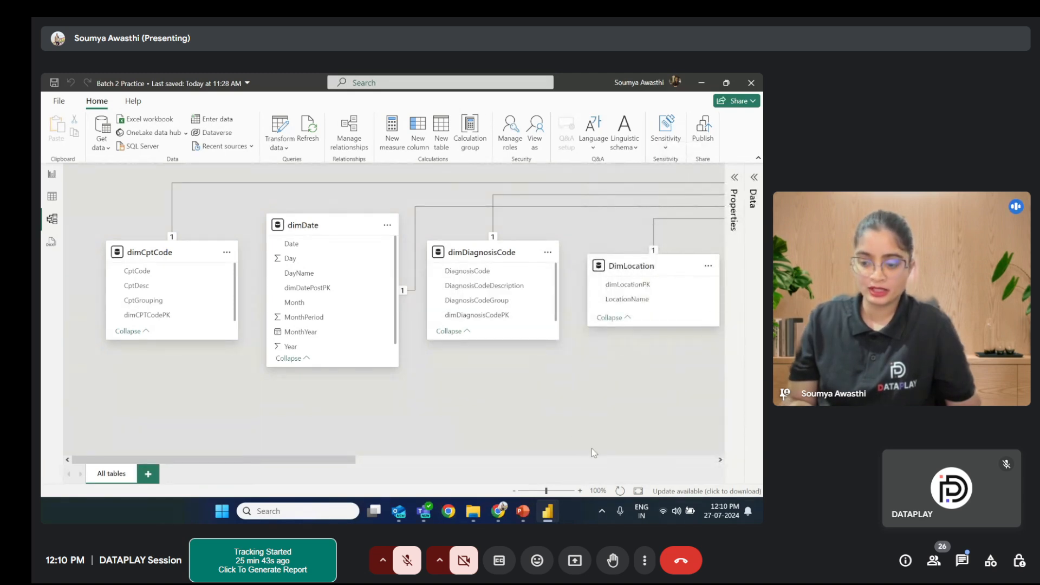
pyautogui.click(513, 492)
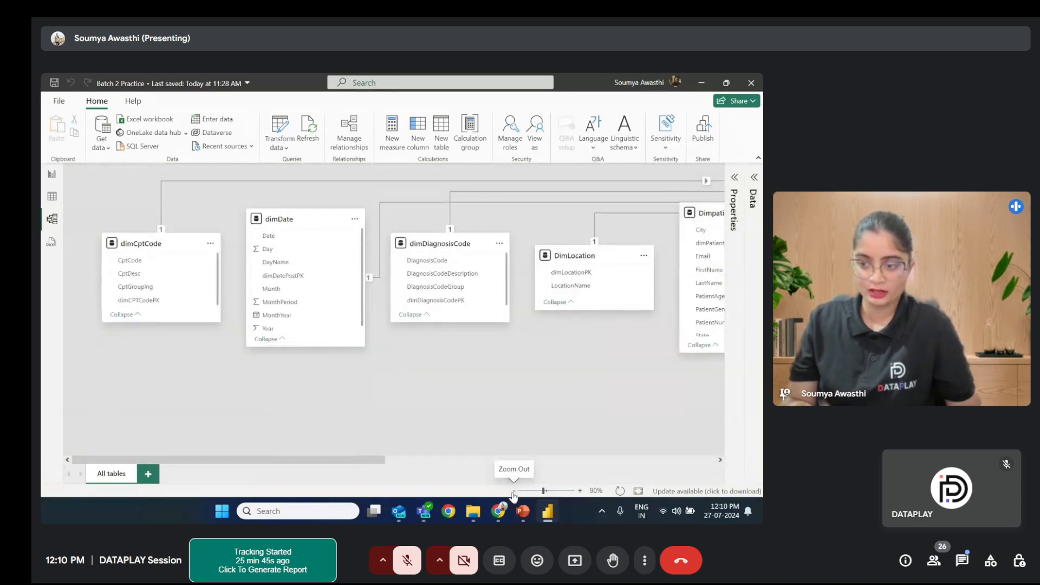
pyautogui.click(513, 492)
pyautogui.click(513, 491)
pyautogui.hscroll(3, 614, 352)
pyautogui.hscroll(2, 497, 397)
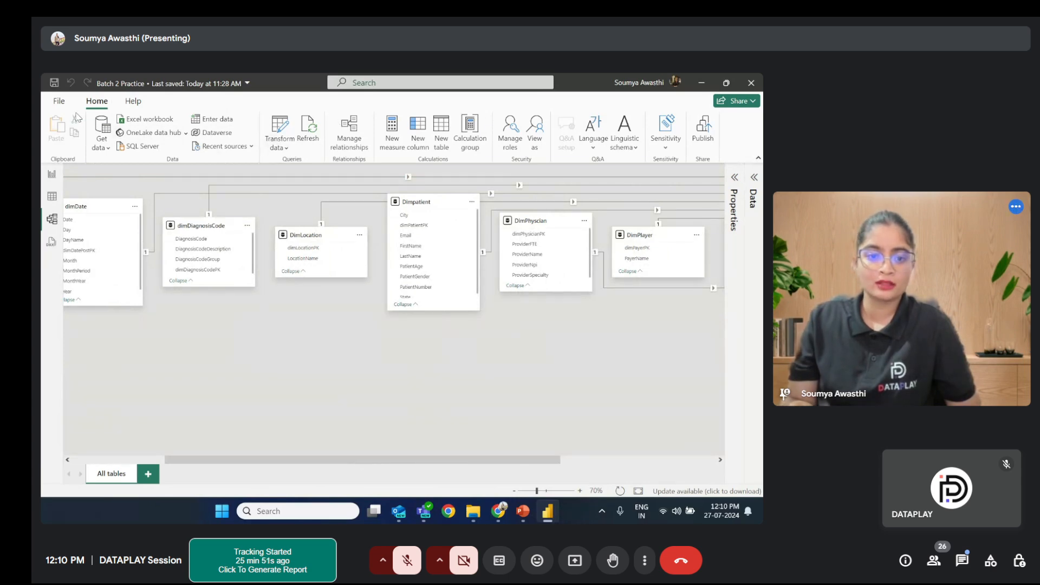
# Step: Review the list of table relationships from the report view, then close it
pyautogui.click(59, 102)
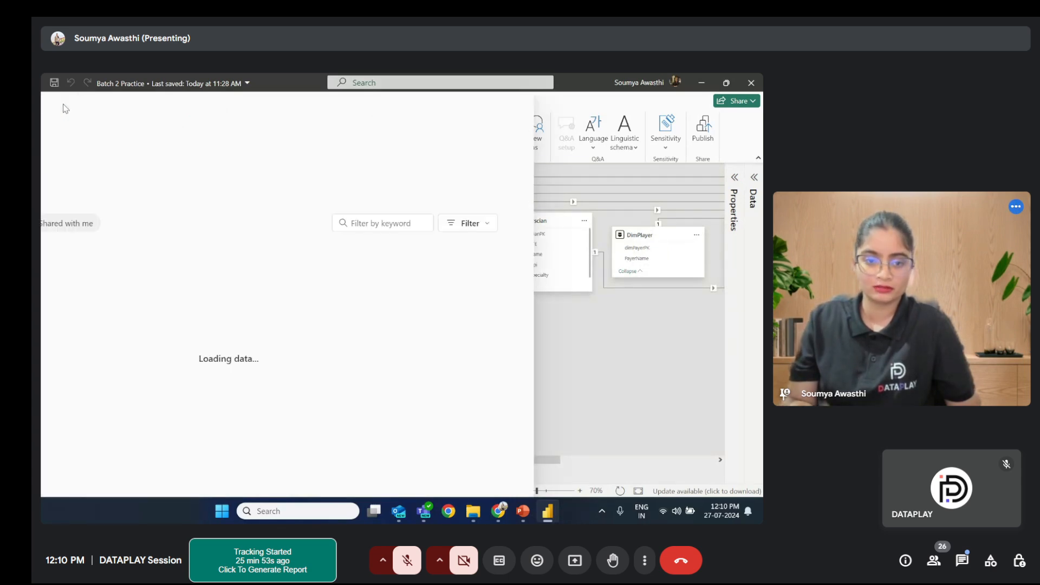
pyautogui.click(59, 105)
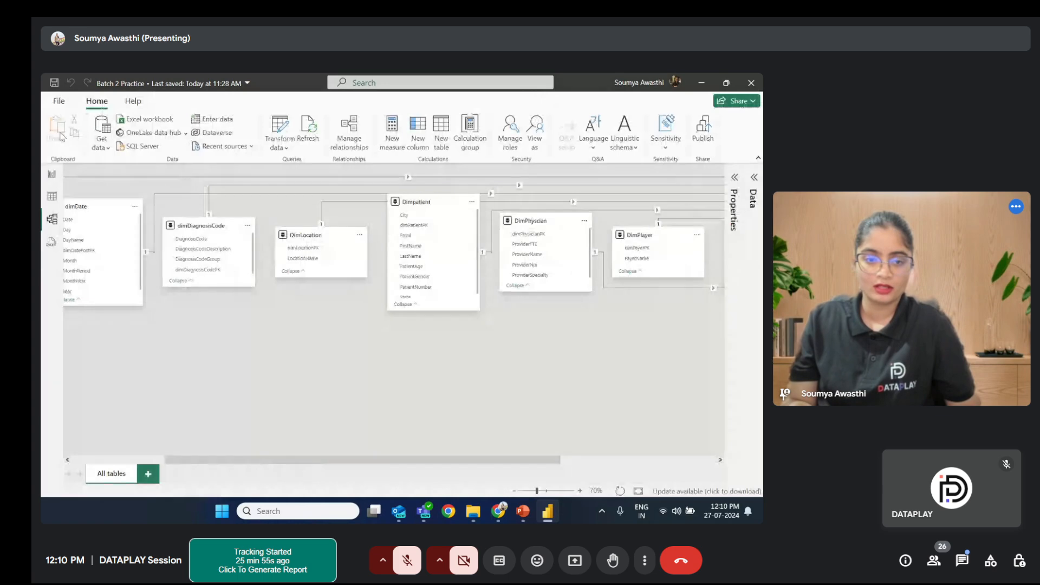
pyautogui.click(53, 181)
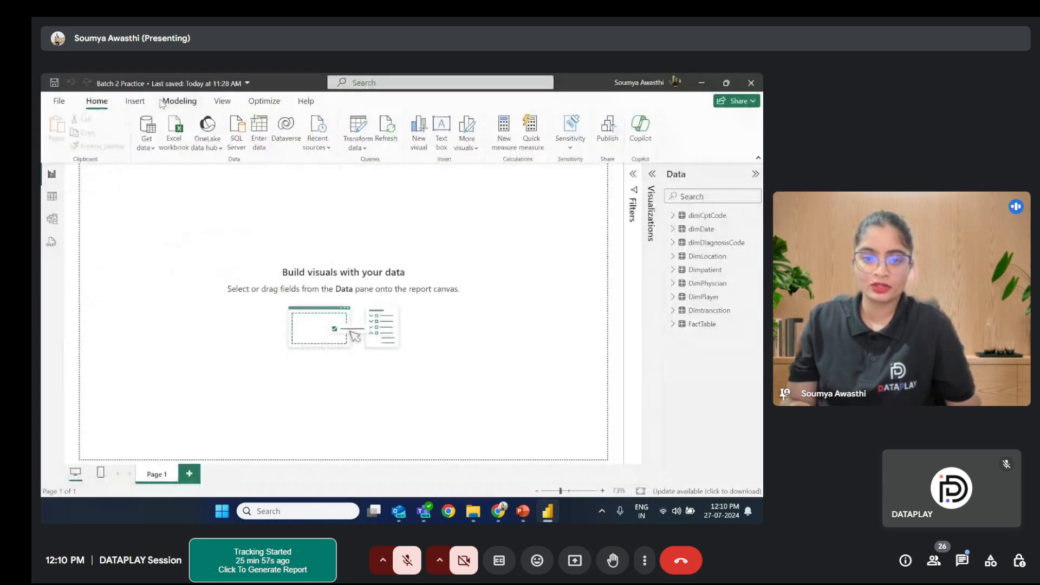
pyautogui.click(180, 106)
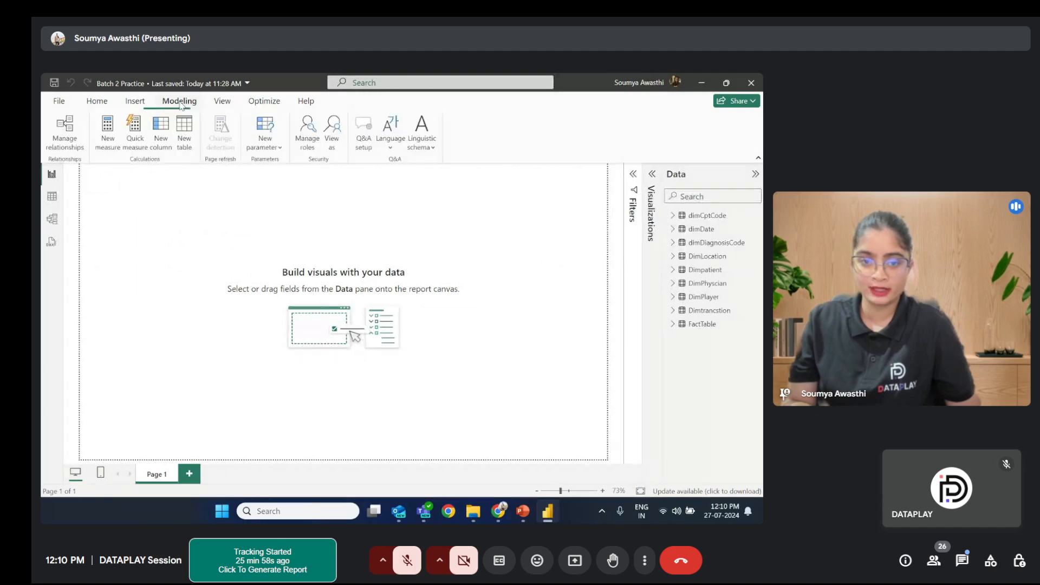
pyautogui.click(68, 140)
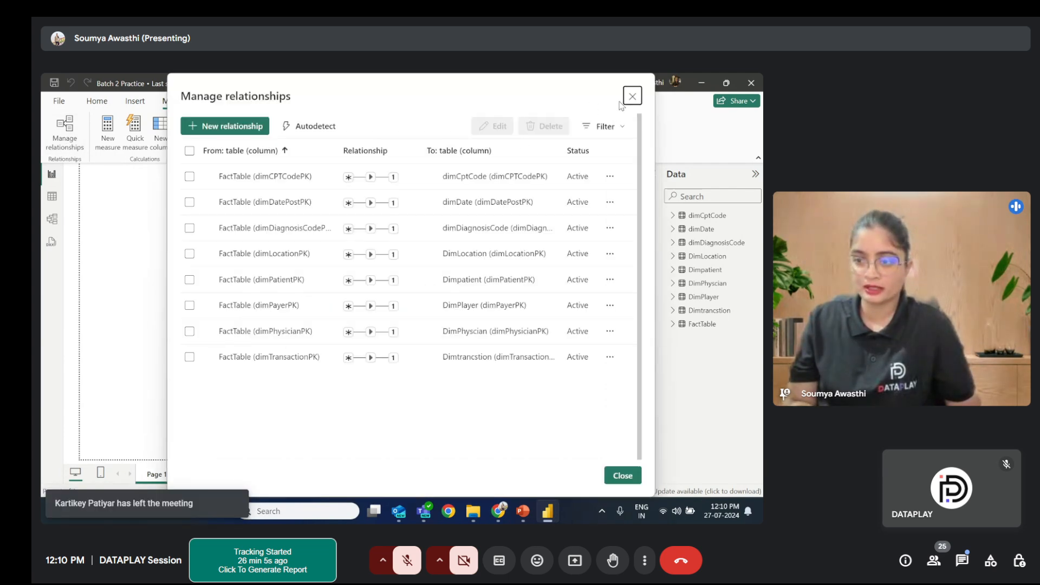
pyautogui.click(632, 98)
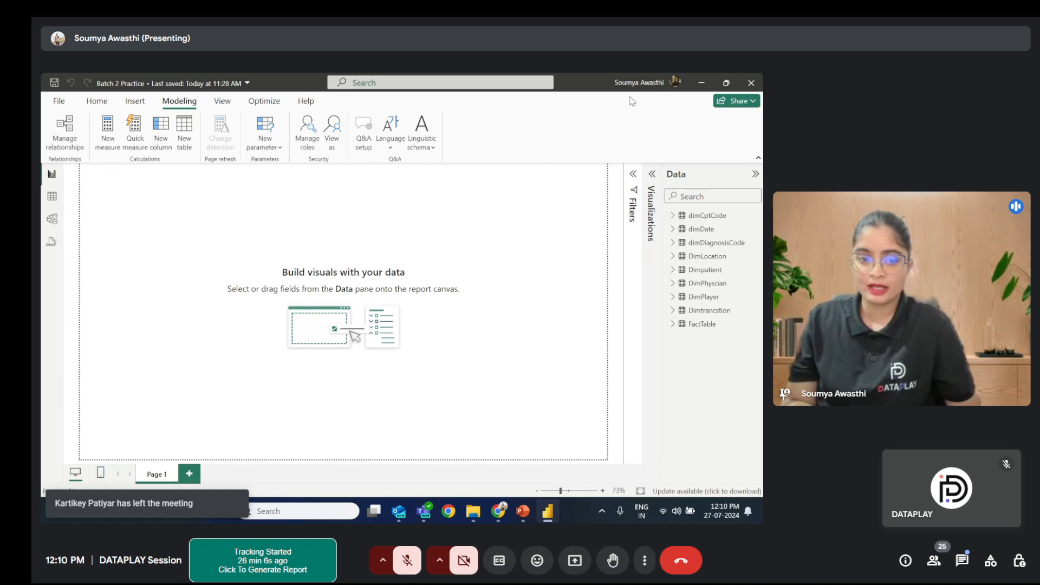
# Step: From the model view, switch the FactTable to dimCptCode relationship on dimCPTCodePK to inactive in the relationship manager
pyautogui.click(52, 221)
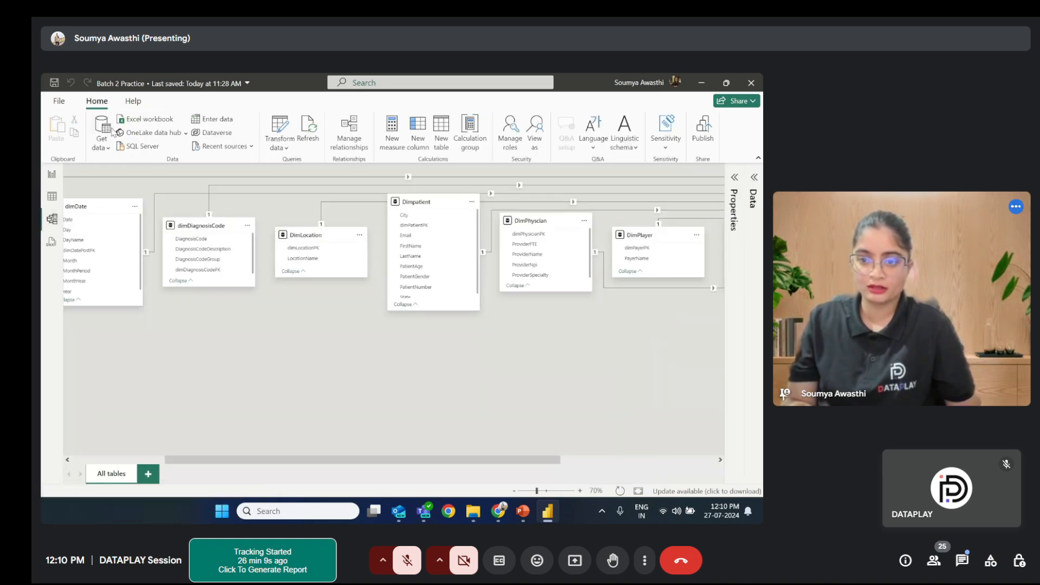
pyautogui.click(349, 134)
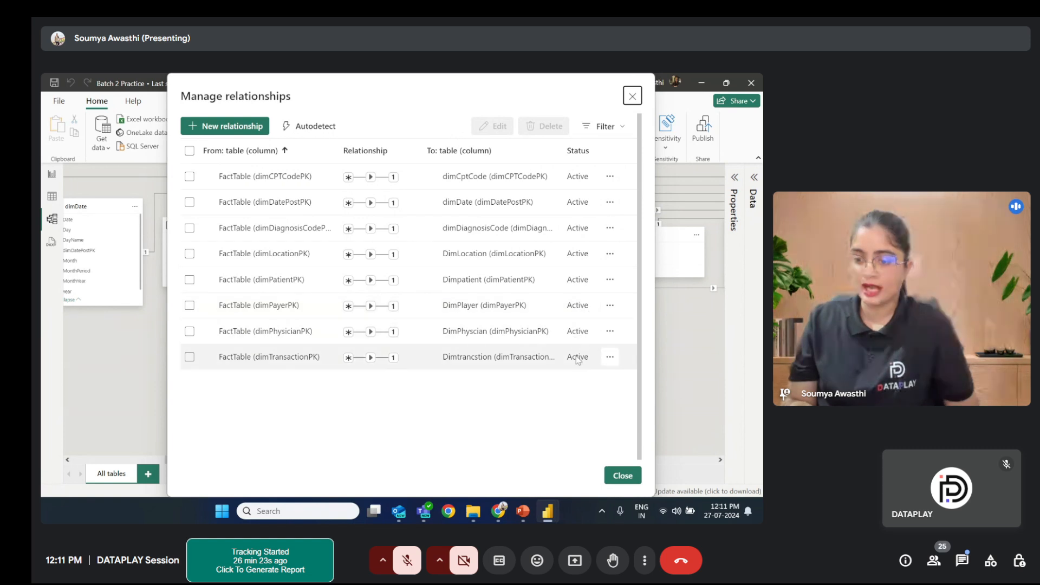
pyautogui.click(609, 177)
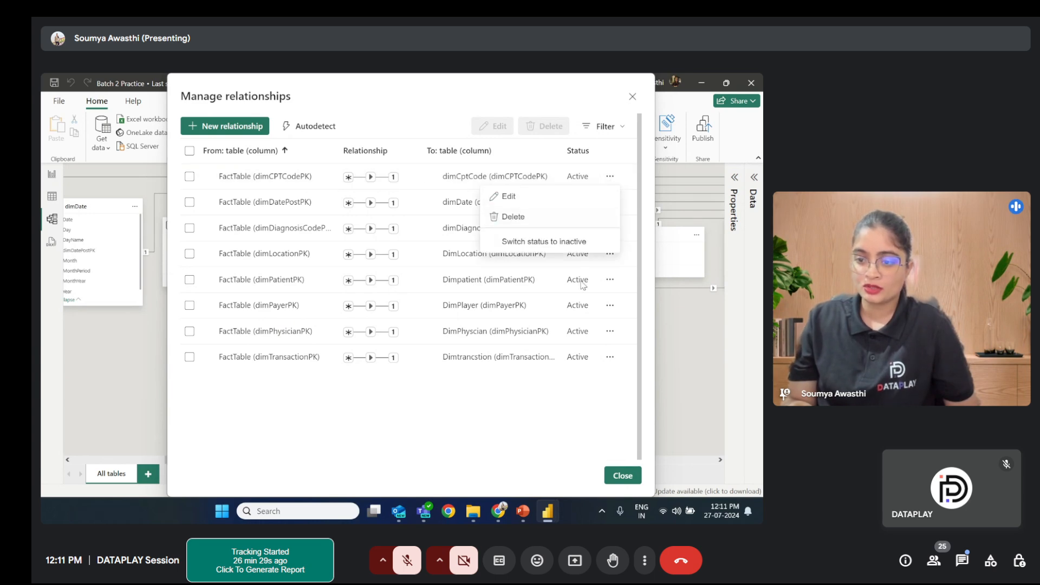
pyautogui.click(579, 249)
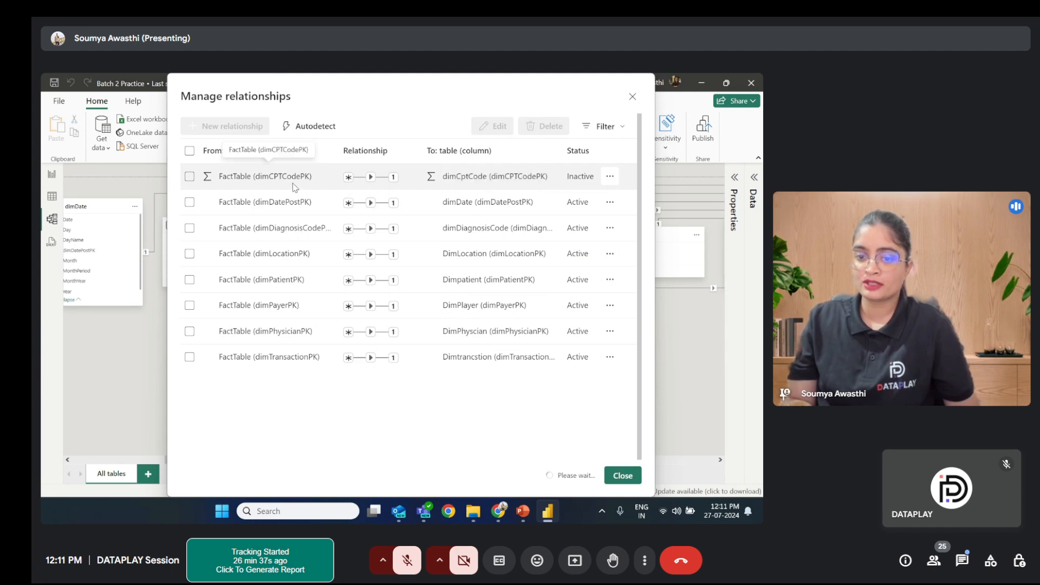
# Step: Switch the inactive FactTable to dimCptCode relationship back to active
pyautogui.click(611, 177)
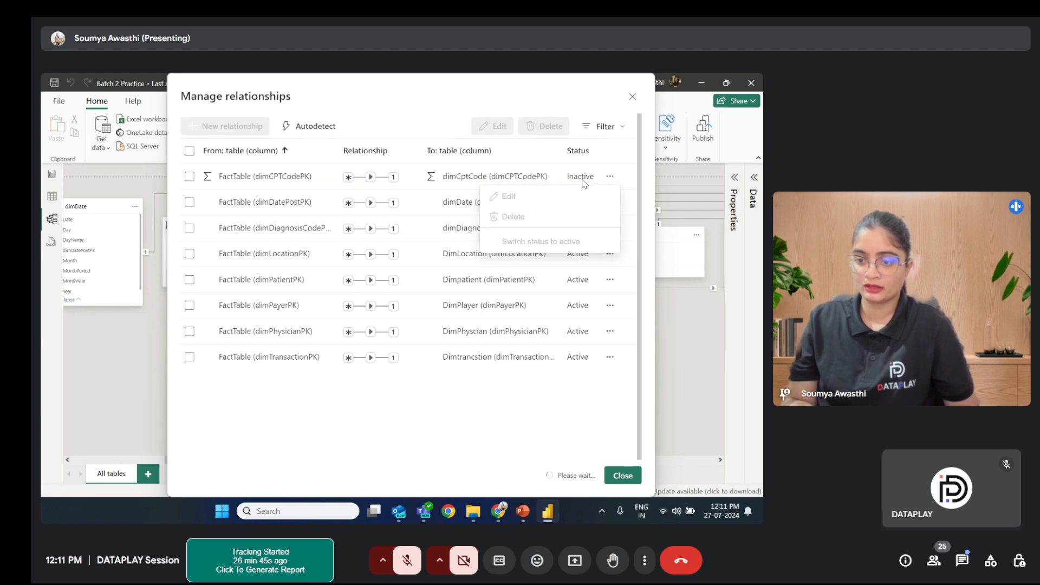
pyautogui.click(190, 177)
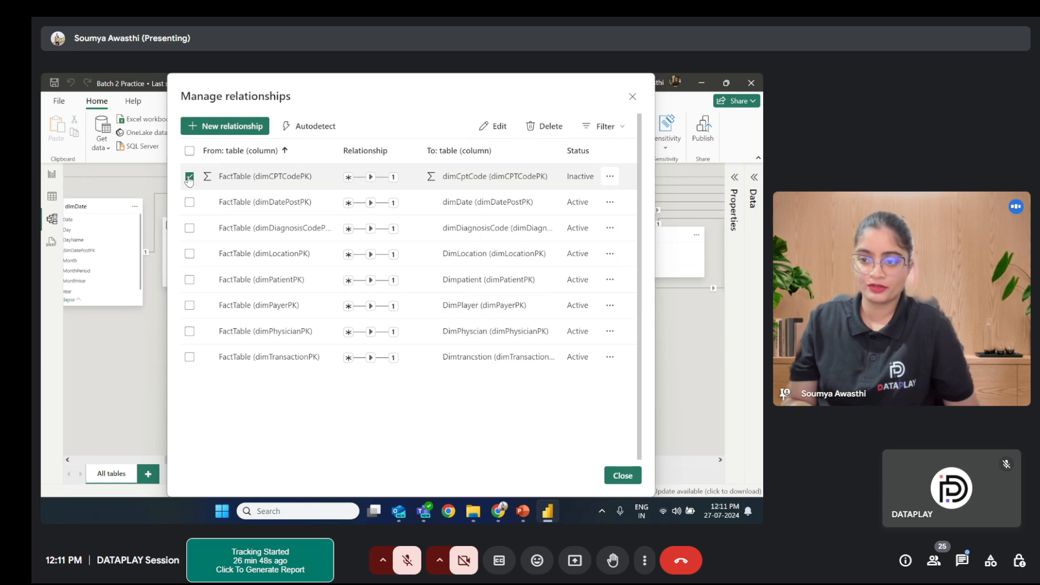
pyautogui.click(611, 180)
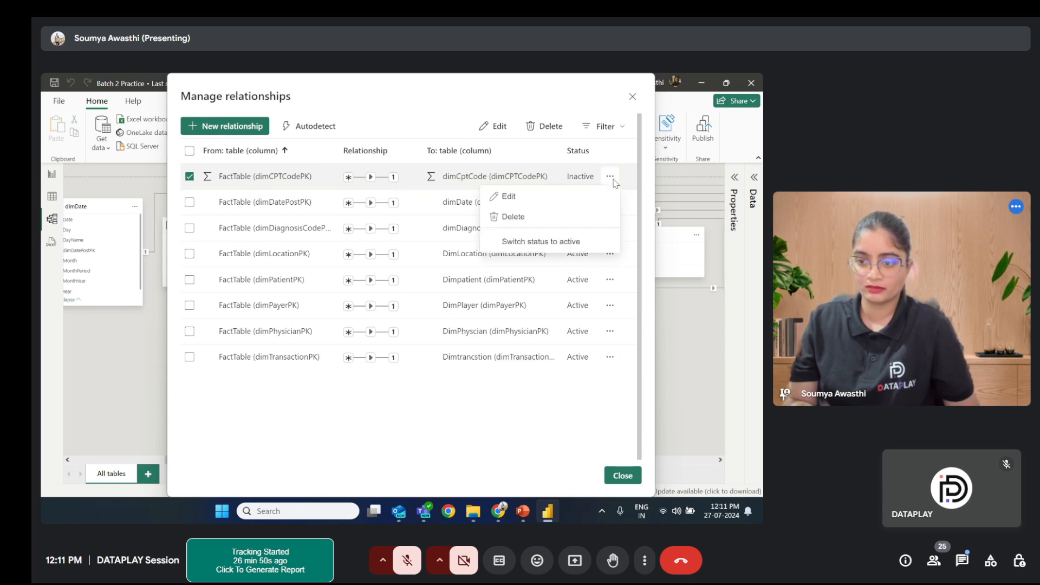
pyautogui.click(535, 241)
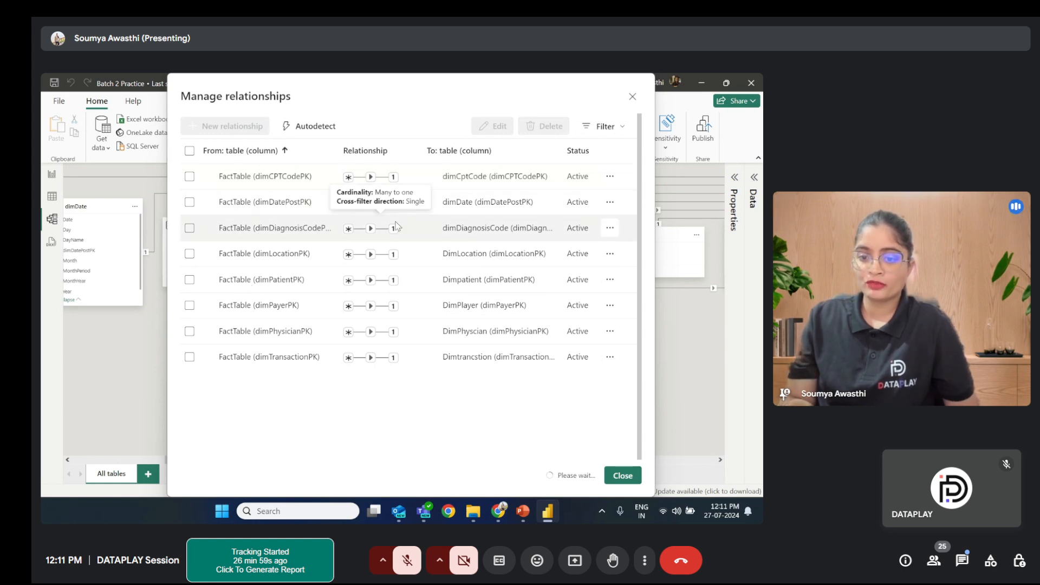
pyautogui.click(611, 177)
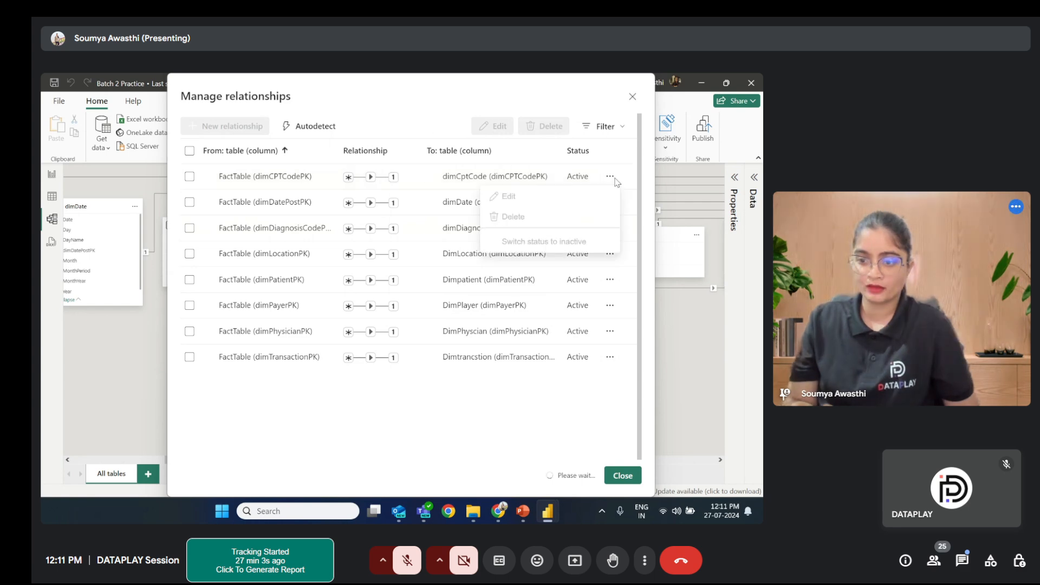
pyautogui.click(485, 403)
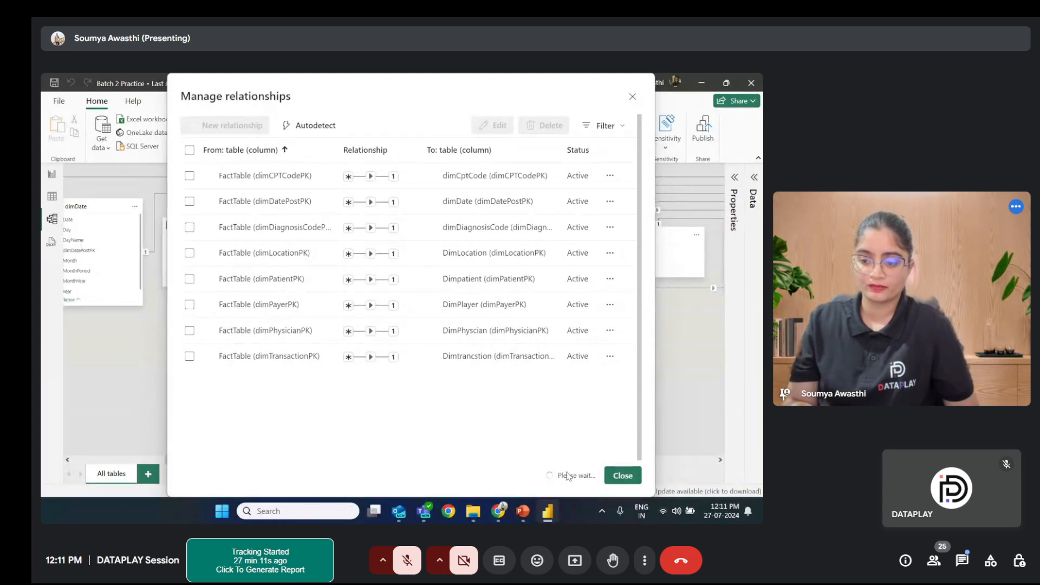
pyautogui.click(189, 177)
pyautogui.click(609, 176)
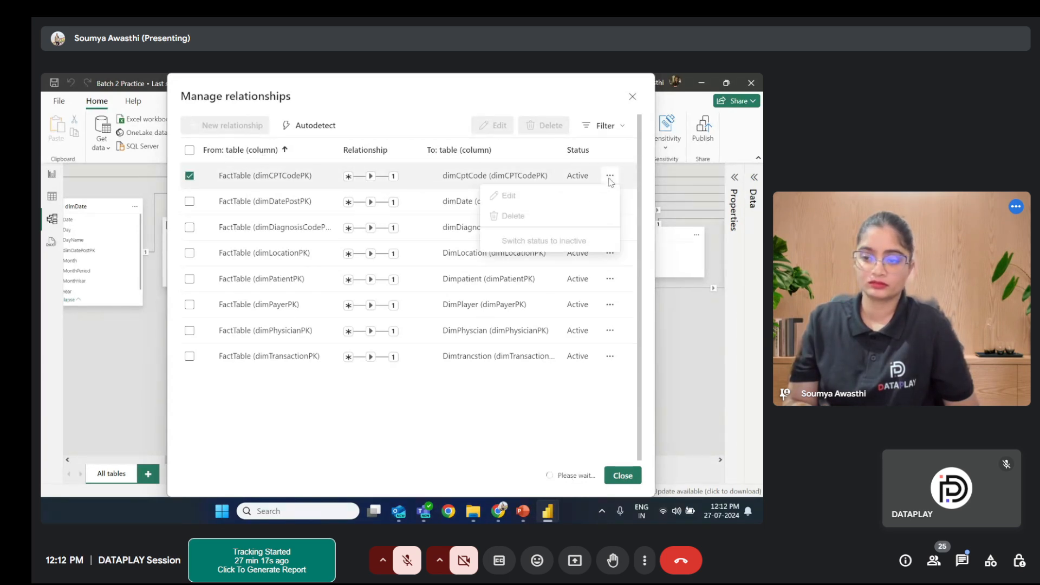
pyautogui.click(501, 417)
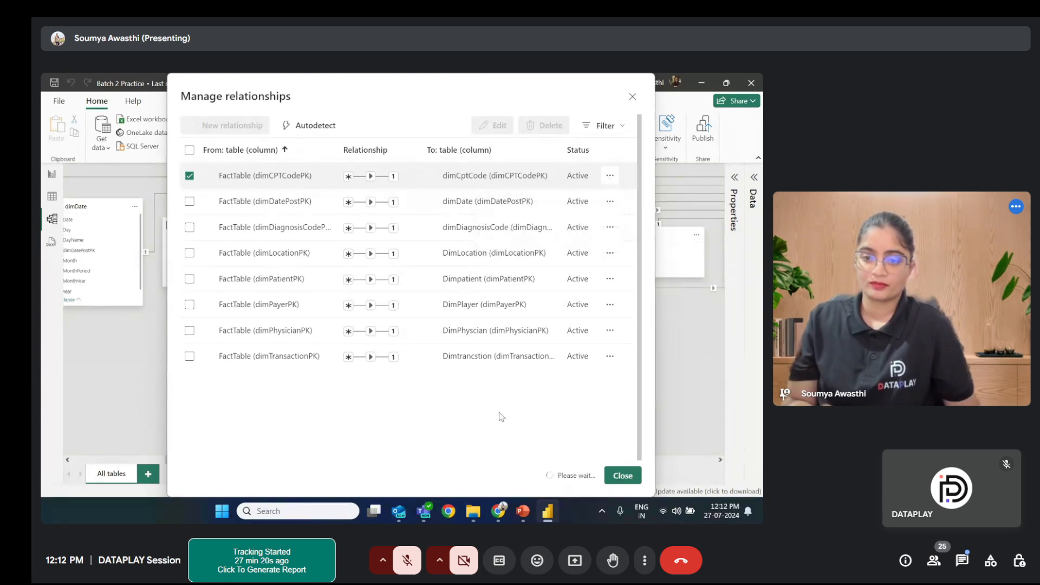
pyautogui.click(188, 181)
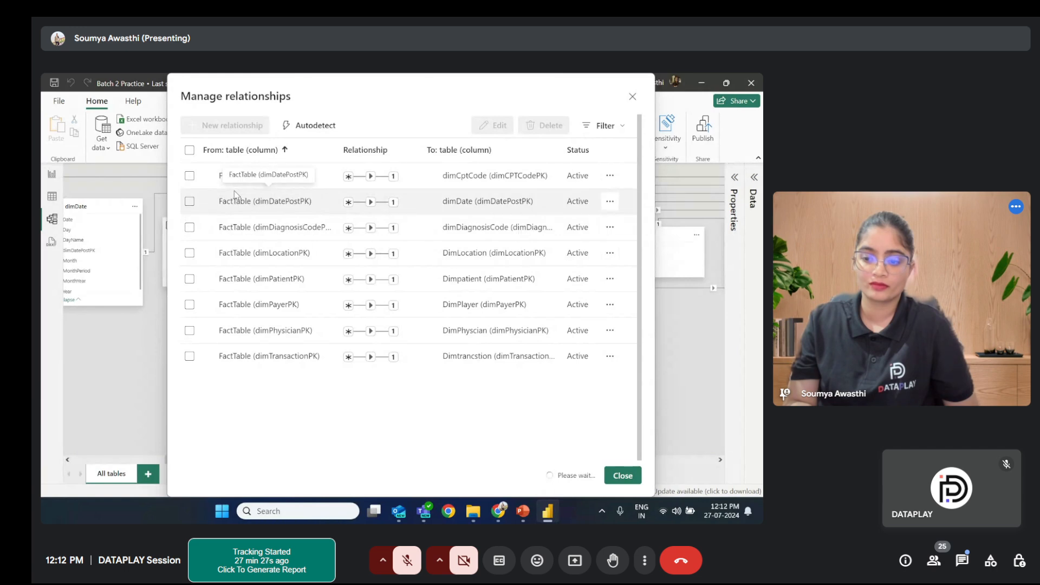
pyautogui.moveTo(548, 509)
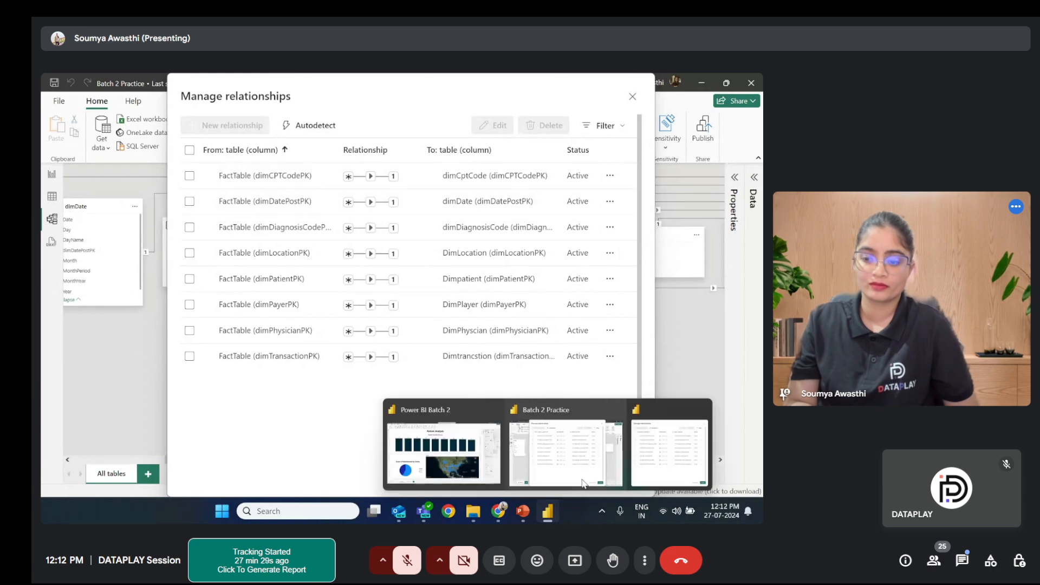
pyautogui.click(583, 483)
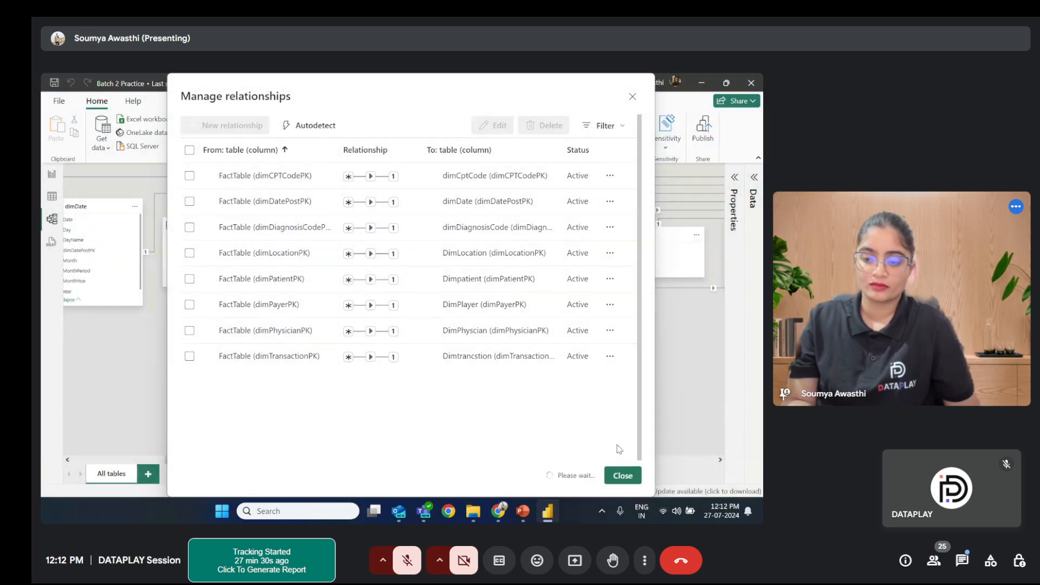
pyautogui.click(622, 476)
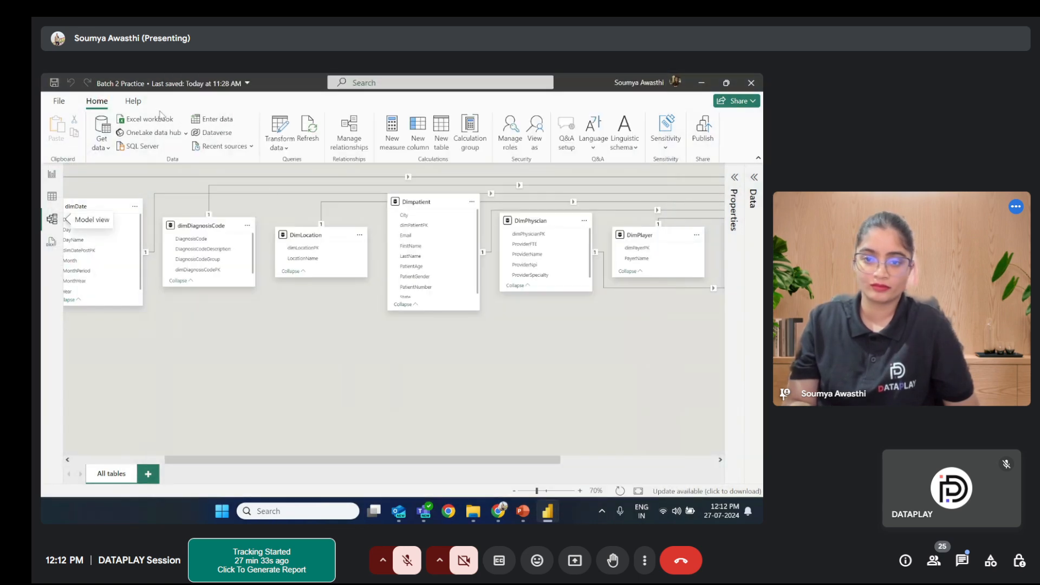
# Step: Review the cardinality, cross-filter direction and active setting of the FactTable to dimCptCode relationship, then save and close the relationship manager
pyautogui.click(350, 140)
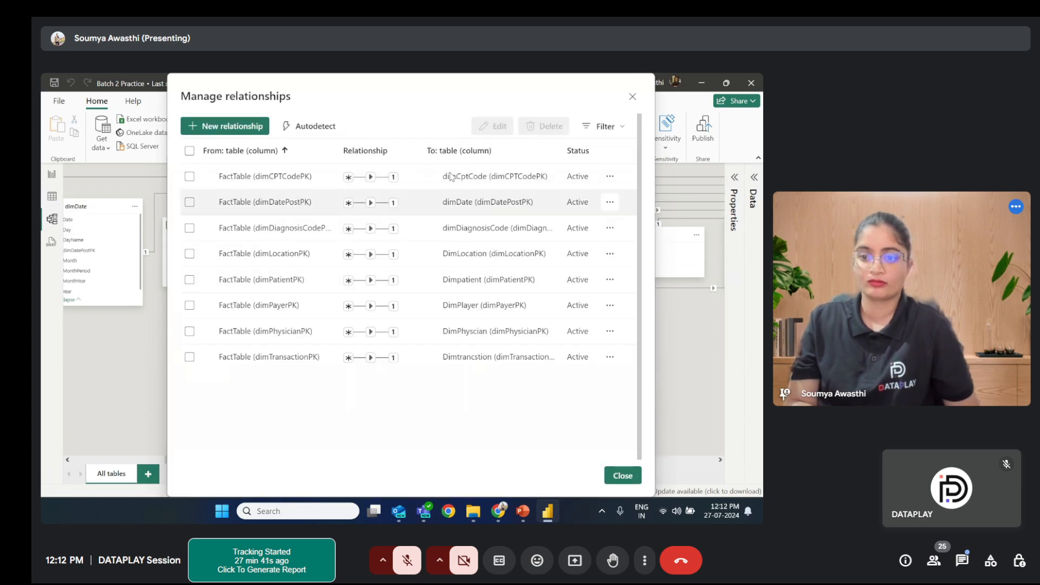
pyautogui.click(189, 179)
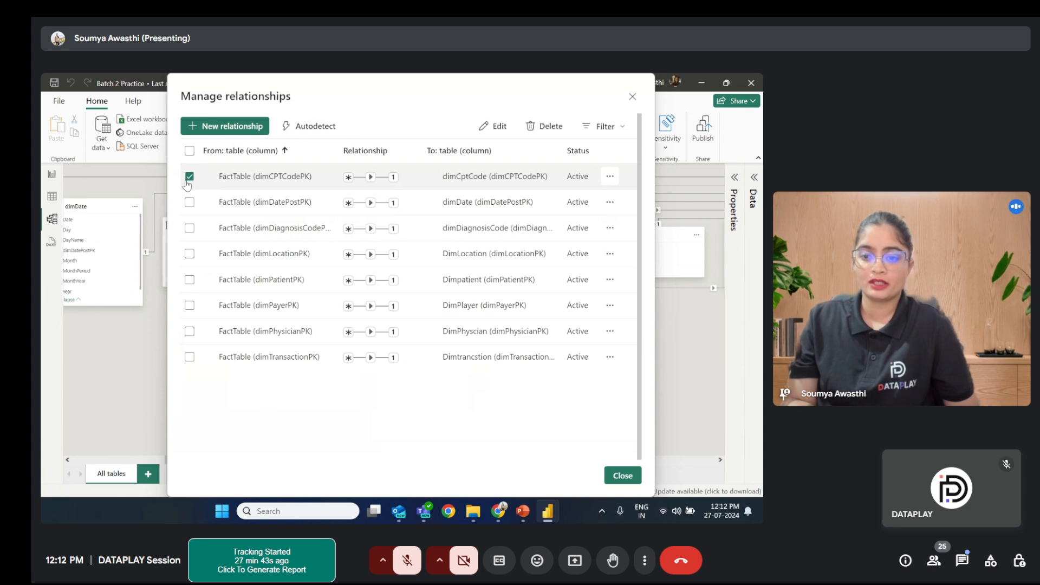
pyautogui.click(501, 133)
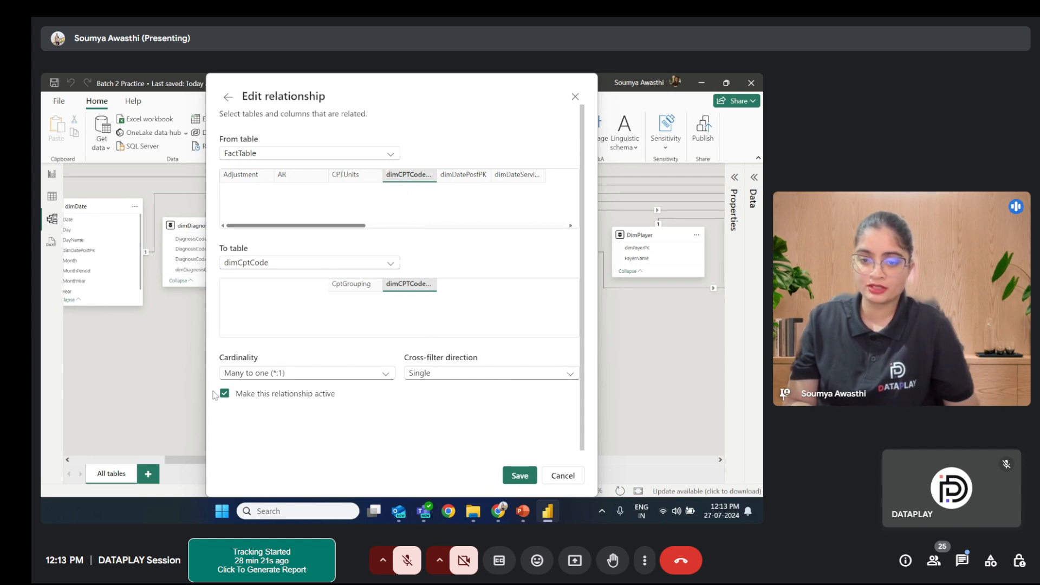
pyautogui.click(516, 477)
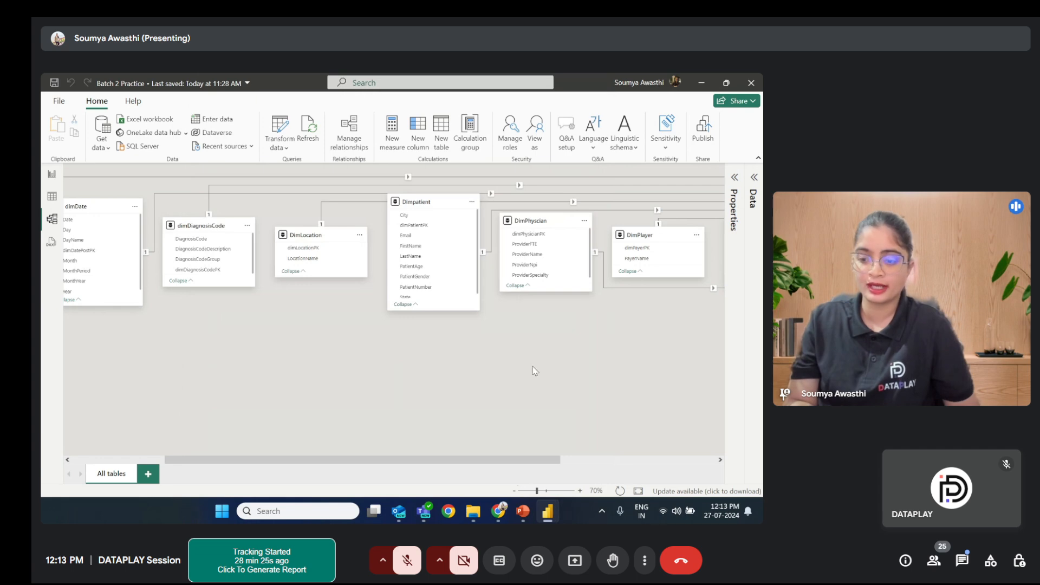
pyautogui.click(614, 476)
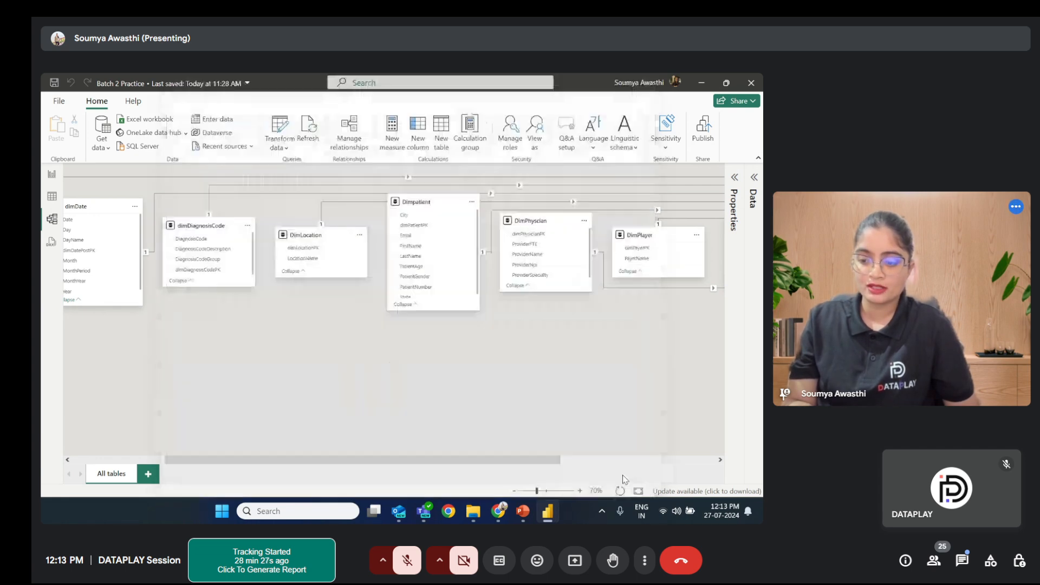
# Step: Move the Dimpatient table out of the row in the model diagram and place FactTable centrally below the dimension tables
pyautogui.hscroll(3, 604, 384)
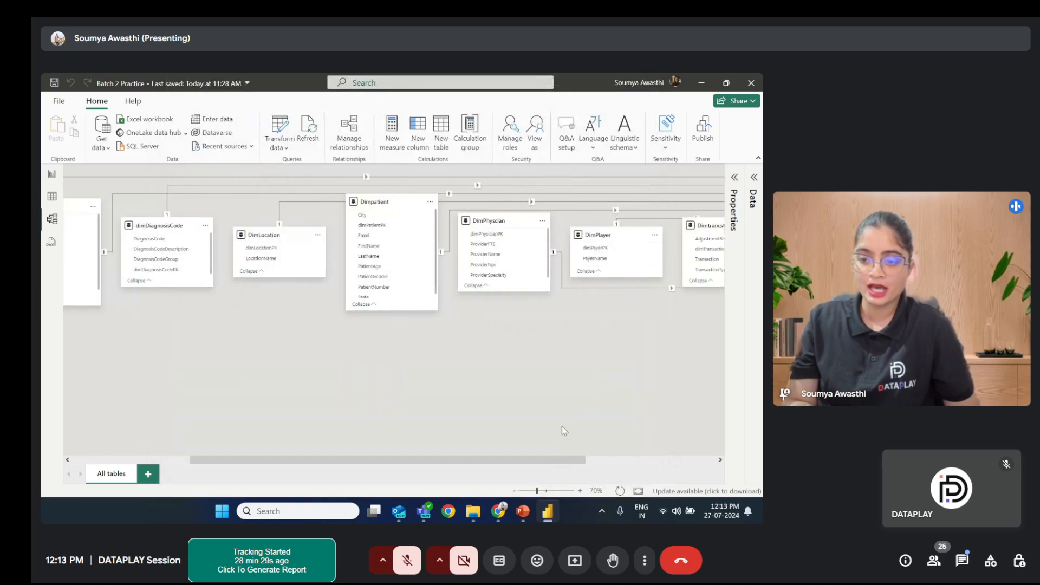
pyautogui.click(514, 491)
pyautogui.click(514, 491)
pyautogui.click(513, 491)
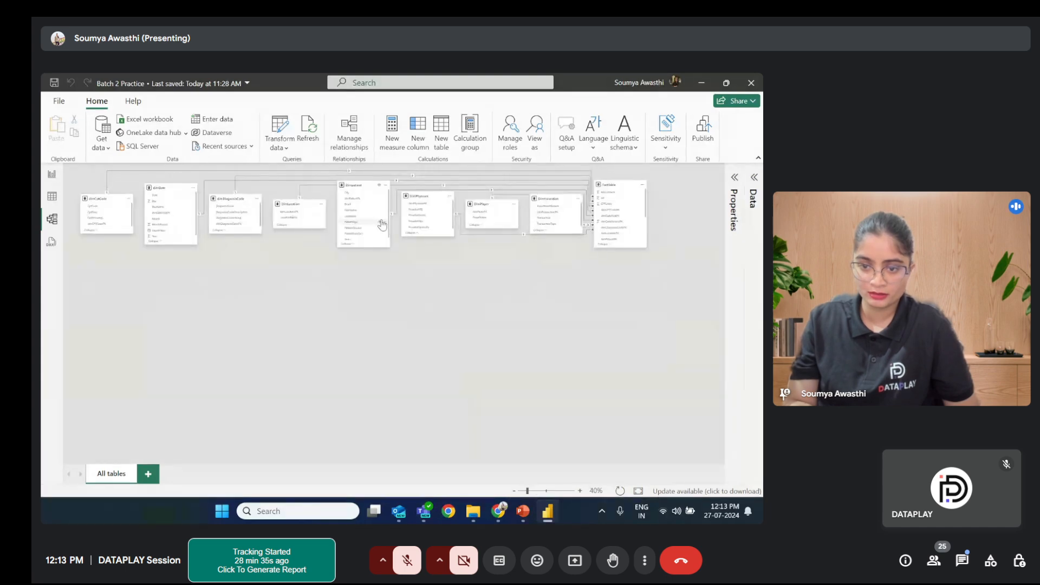
pyautogui.moveTo(367, 189); pyautogui.dragTo(382, 238)
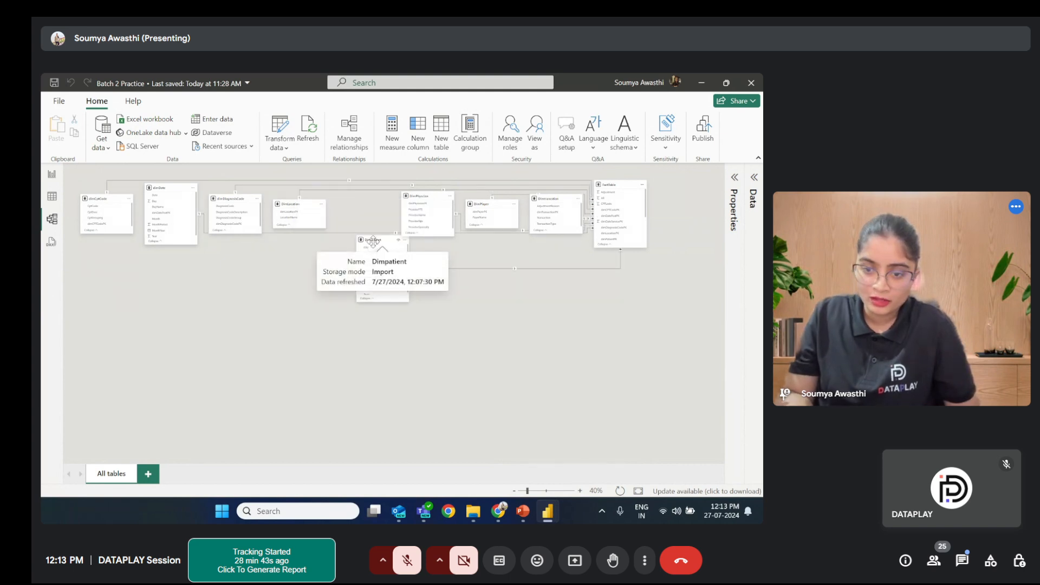
pyautogui.moveTo(374, 241); pyautogui.dragTo(368, 281)
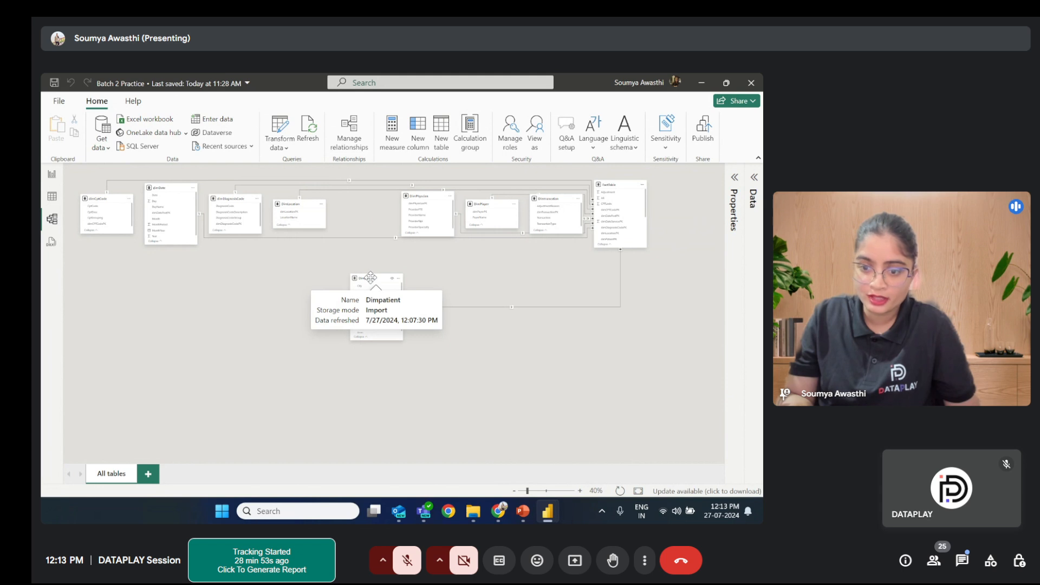
pyautogui.moveTo(369, 278); pyautogui.dragTo(570, 294)
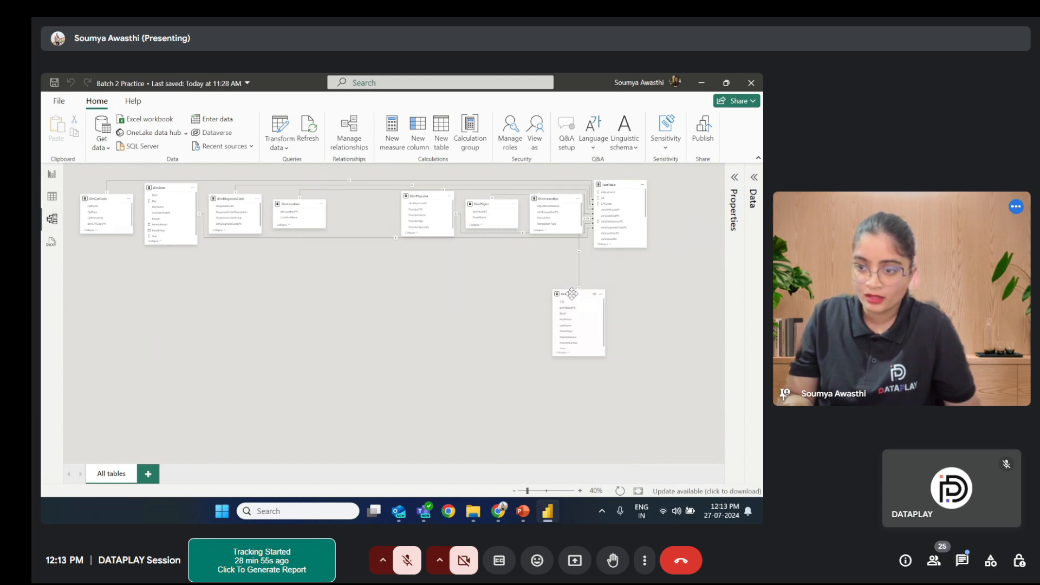
pyautogui.moveTo(614, 184); pyautogui.dragTo(353, 301)
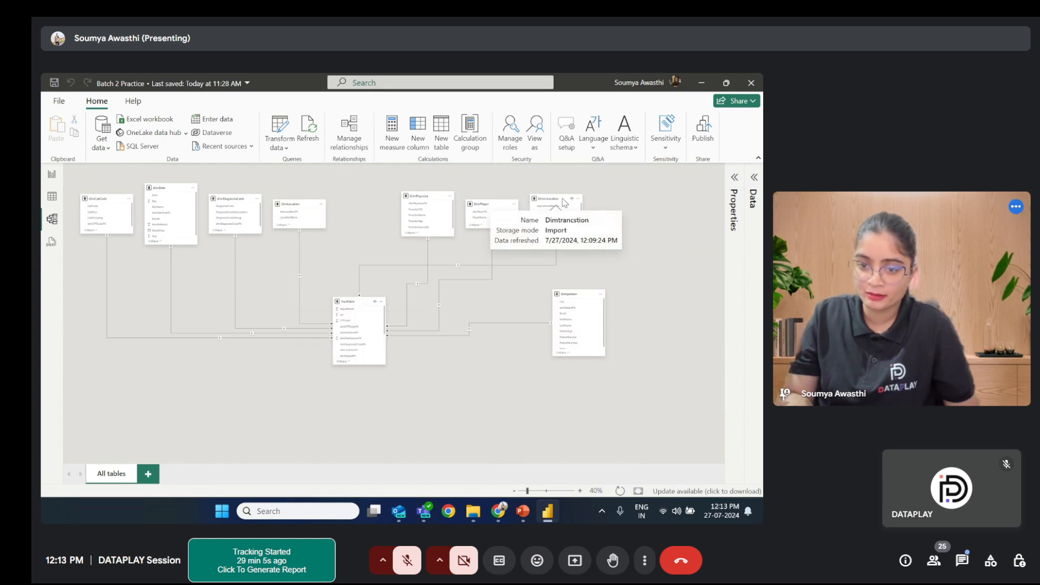
# Step: Arrange Dimtrancstion directly above FactTable in the diagram, with dimCptCode and Dimpatient below it
pyautogui.moveTo(564, 202); pyautogui.dragTo(373, 205)
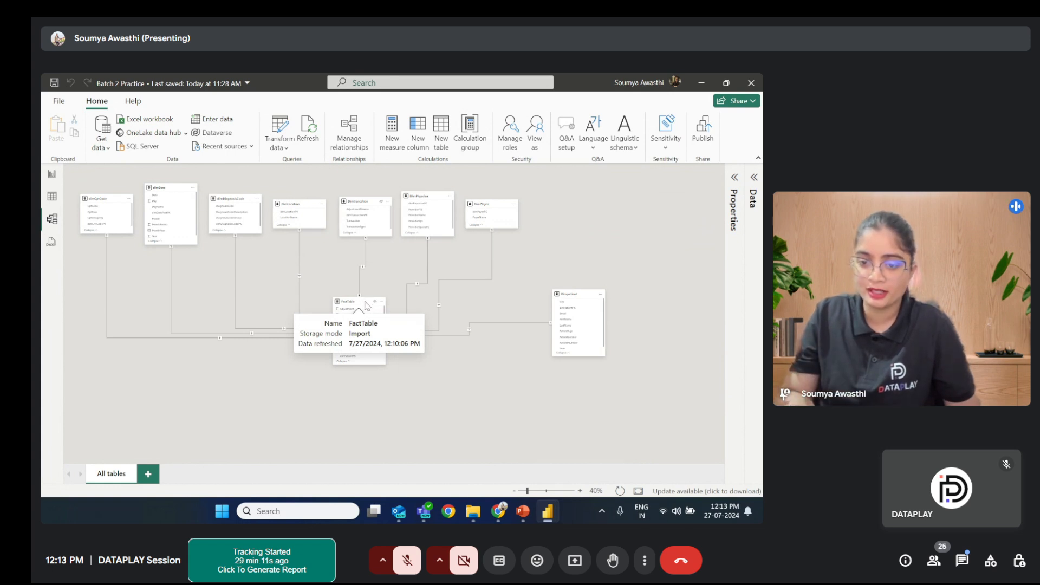
pyautogui.moveTo(367, 306); pyautogui.dragTo(367, 268)
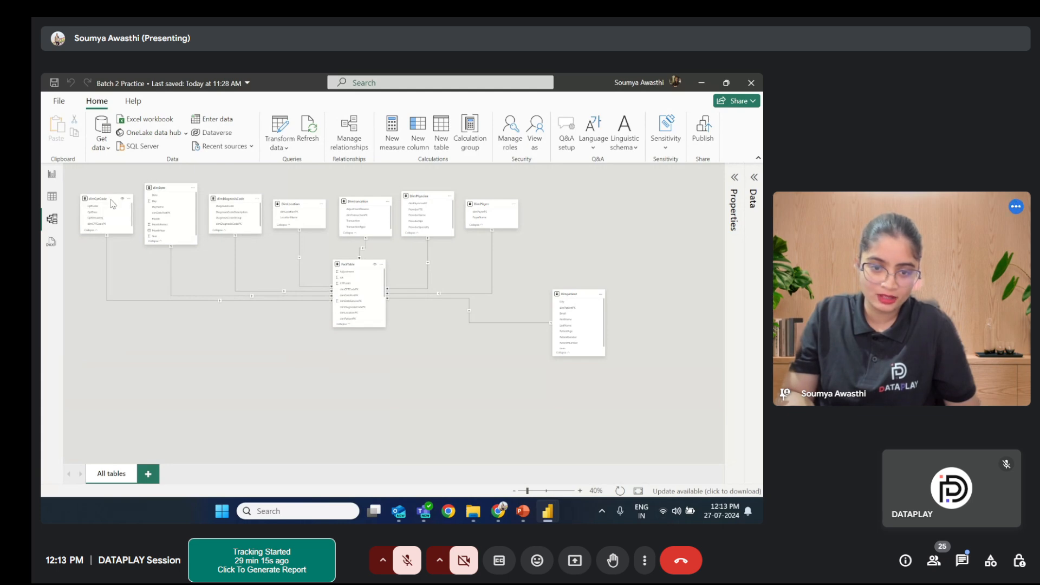
pyautogui.moveTo(113, 202); pyautogui.dragTo(298, 390)
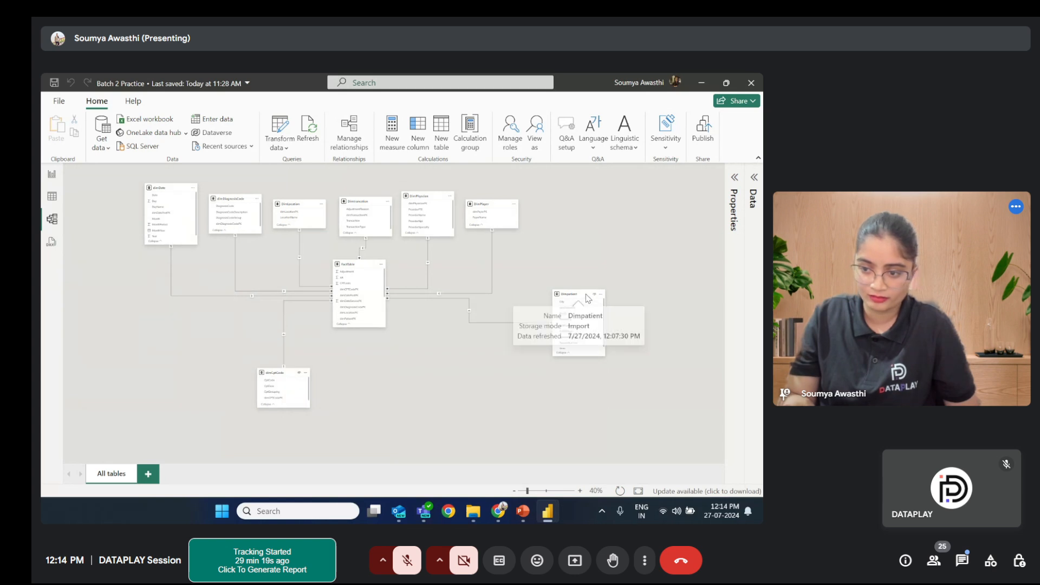
pyautogui.moveTo(588, 298); pyautogui.dragTo(429, 369)
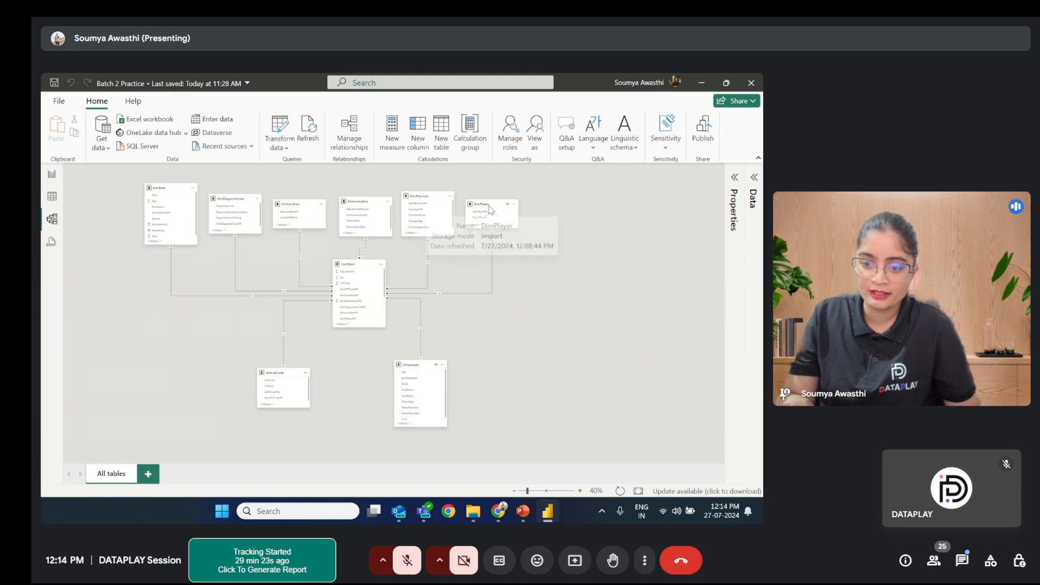
# Step: Arrange DimPlayer and DimPhyscian to the right of FactTable, and dimDate, dimDiagnosisCode and DimLocation to its left
pyautogui.moveTo(493, 222); pyautogui.dragTo(493, 278)
pyautogui.moveTo(496, 277)
pyautogui.mouseDown()
pyautogui.moveTo(491, 340)
pyautogui.moveTo(498, 294)
pyautogui.mouseUp()
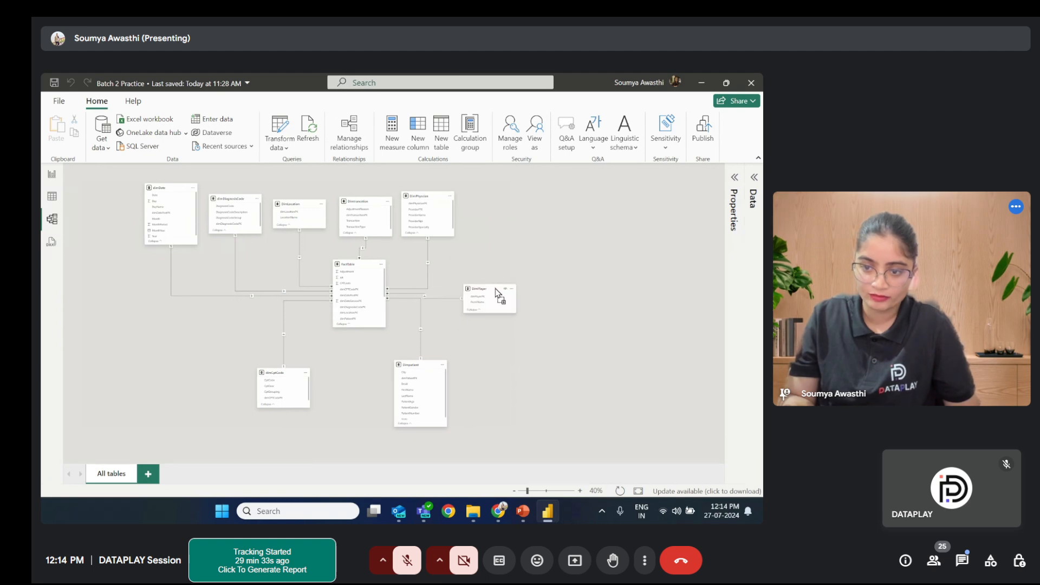
pyautogui.moveTo(436, 197); pyautogui.dragTo(456, 206)
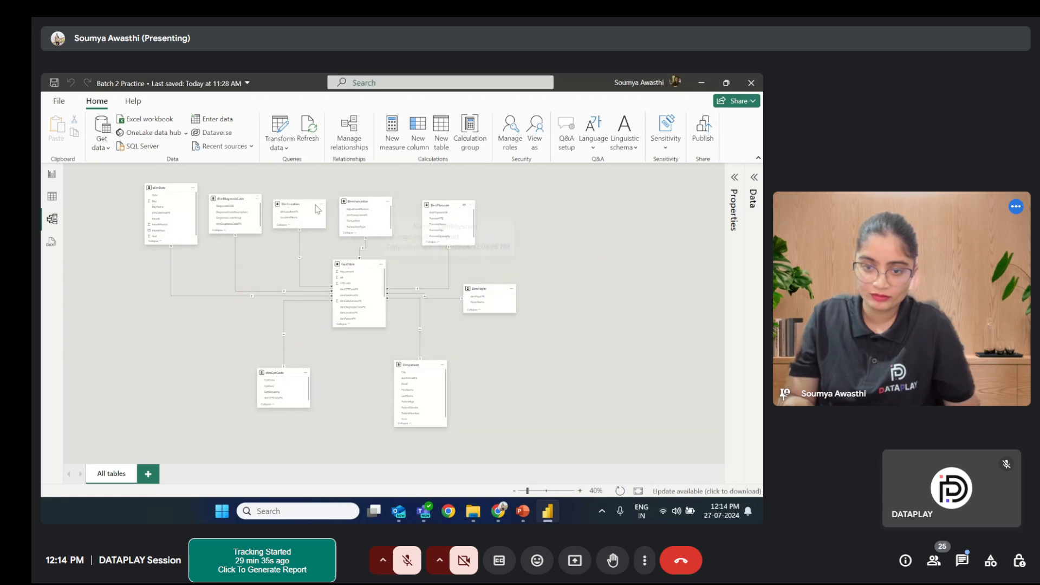
pyautogui.moveTo(175, 188); pyautogui.dragTo(174, 312)
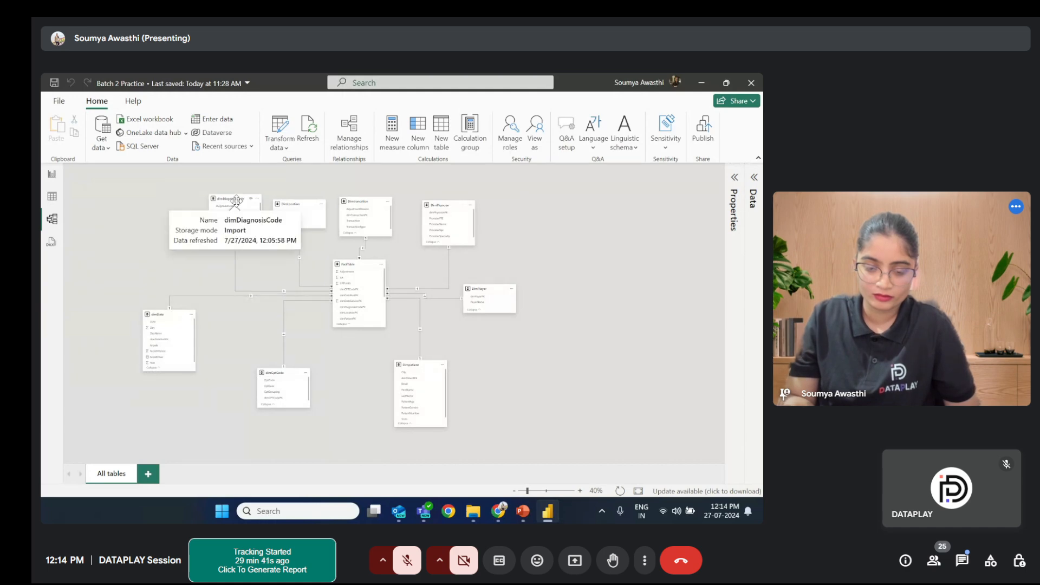
pyautogui.moveTo(236, 200); pyautogui.dragTo(209, 225)
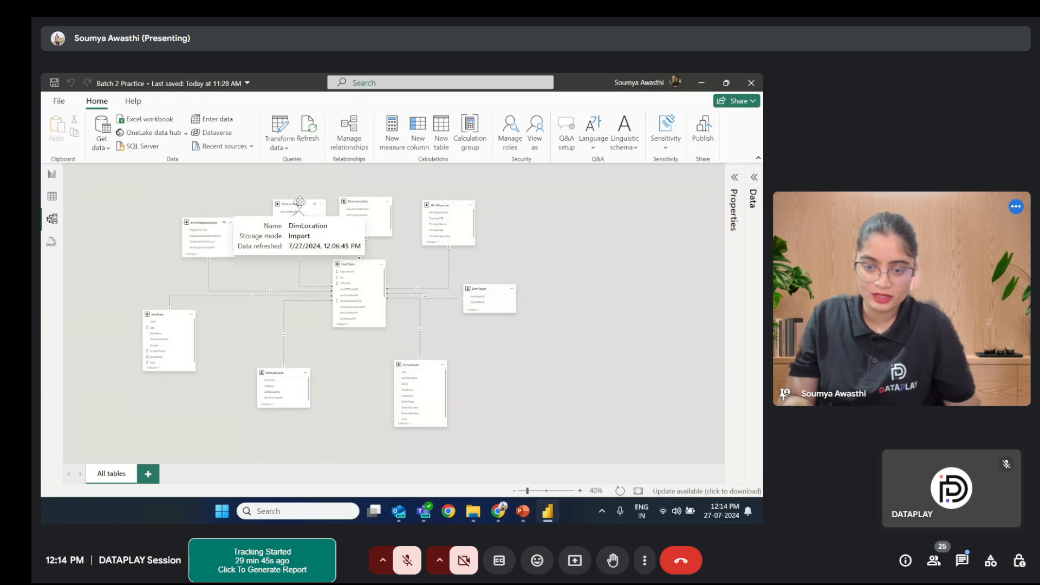
pyautogui.moveTo(300, 203); pyautogui.dragTo(283, 203)
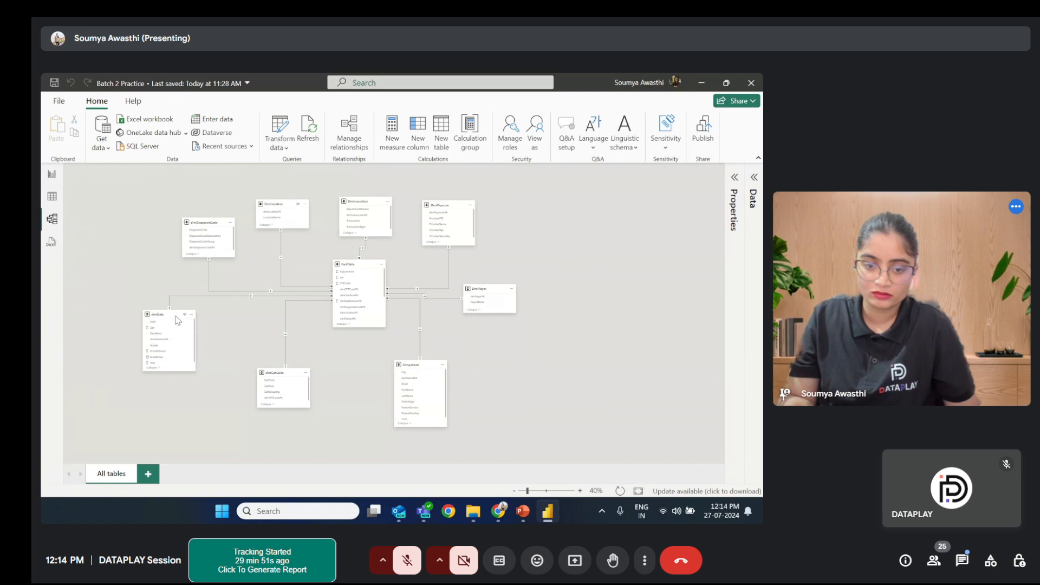
pyautogui.moveTo(176, 319); pyautogui.dragTo(225, 309)
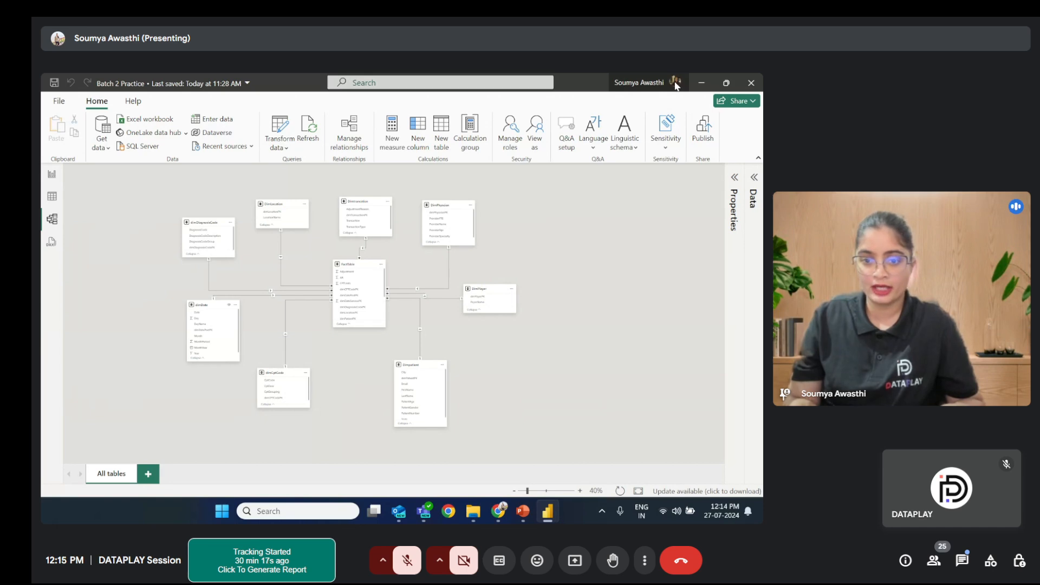
pyautogui.click(702, 83)
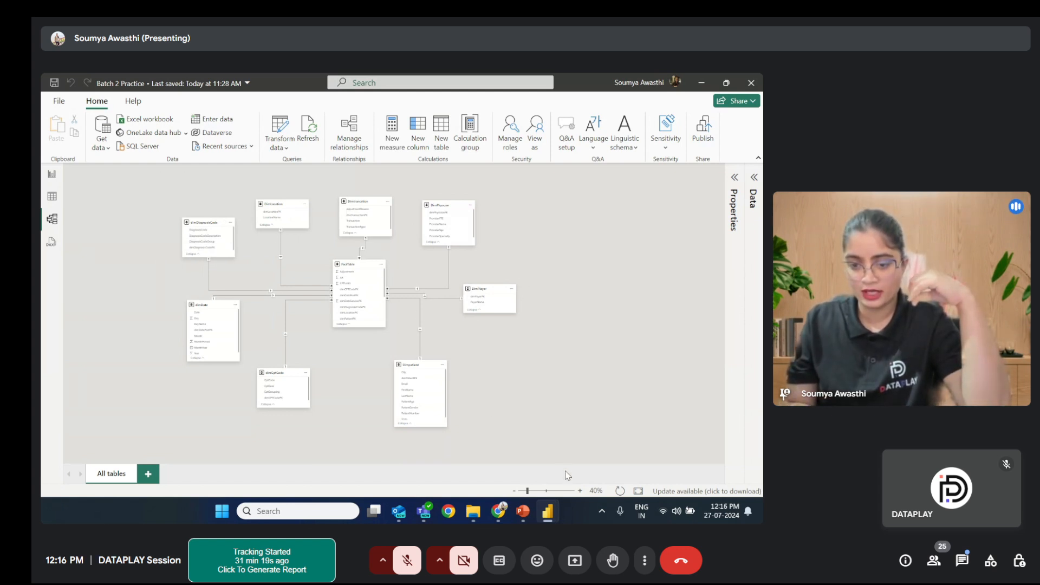
# Step: Bring Dimtrancstion, DimPhyscian, DimPlayer, Dimpatient, dimCptCode and dimDate closer around FactTable
pyautogui.moveTo(369, 206); pyautogui.dragTo(369, 215)
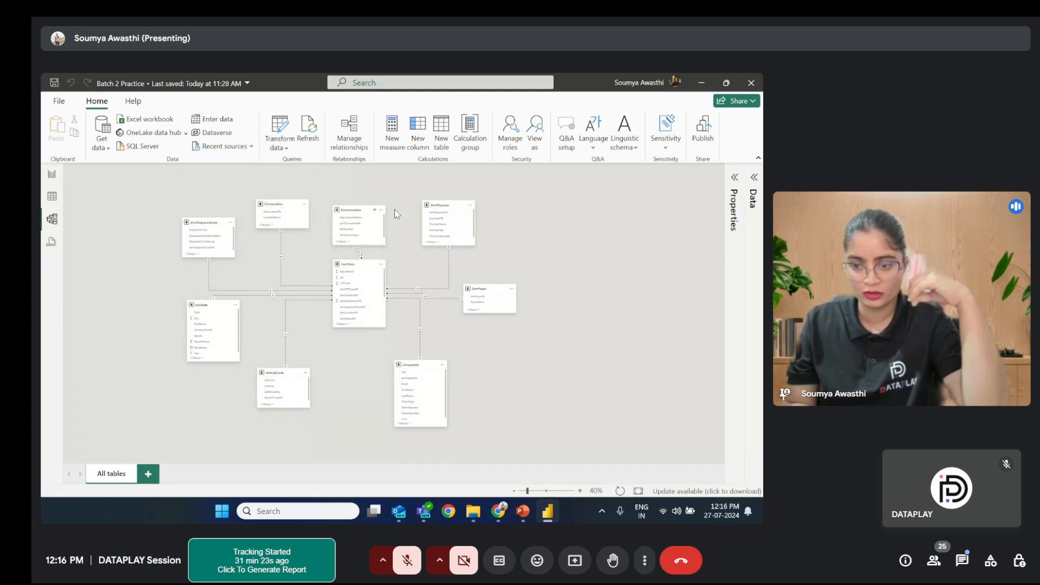
pyautogui.moveTo(455, 210); pyautogui.dragTo(426, 233)
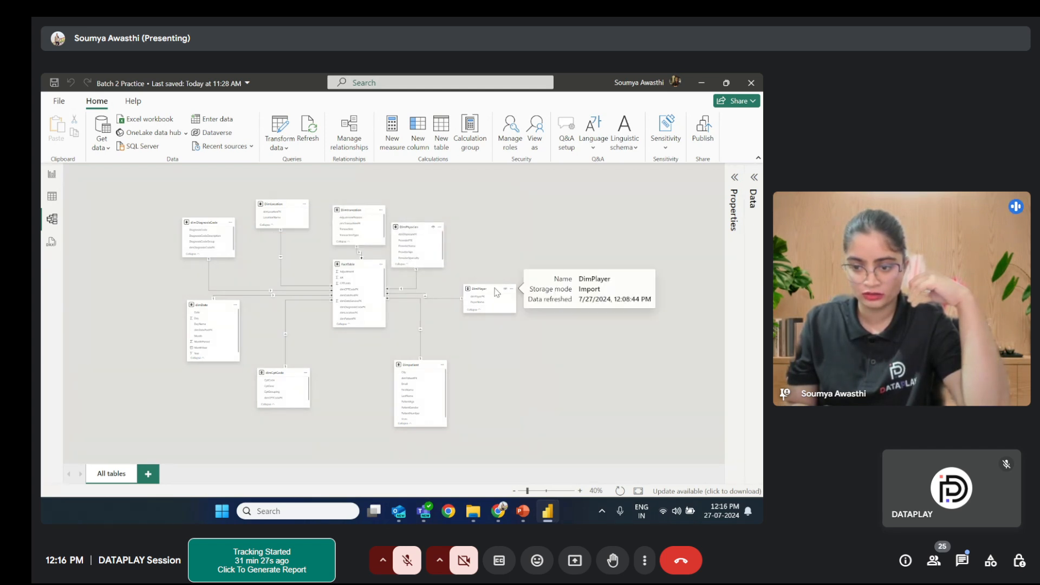
pyautogui.moveTo(490, 290); pyautogui.dragTo(463, 283)
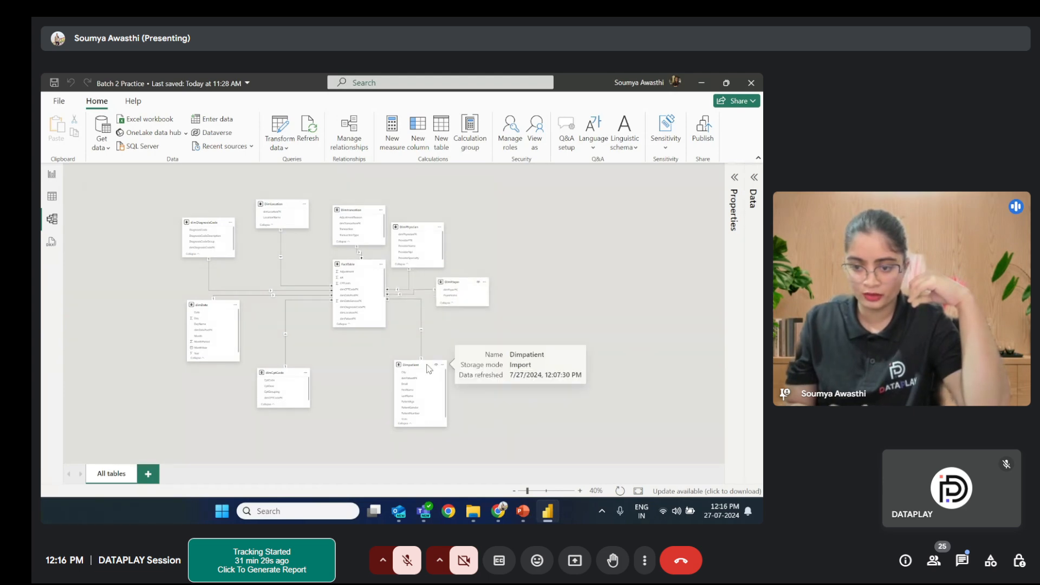
pyautogui.moveTo(429, 368); pyautogui.dragTo(426, 334)
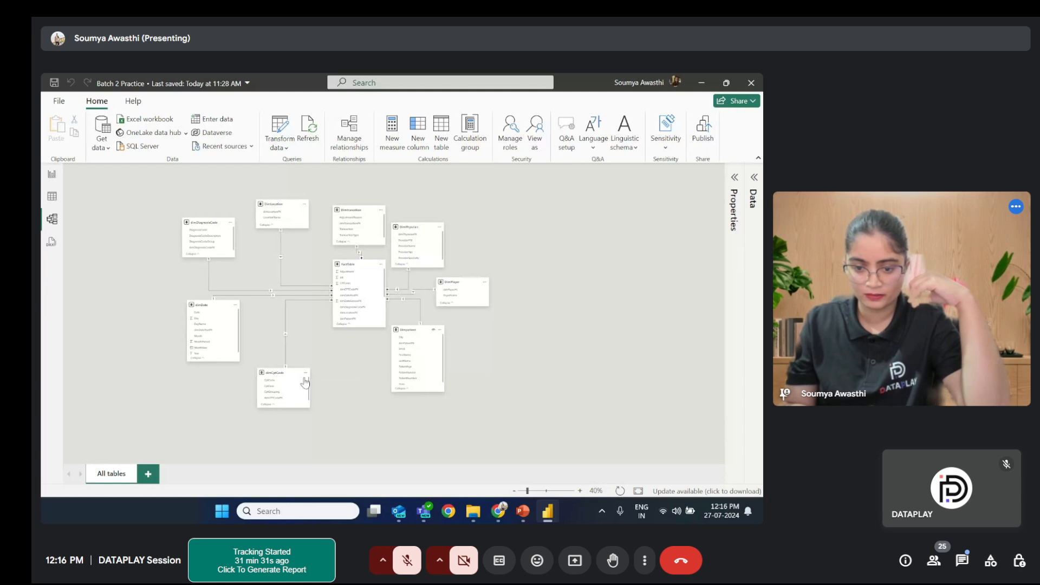
pyautogui.moveTo(291, 378); pyautogui.dragTo(309, 341)
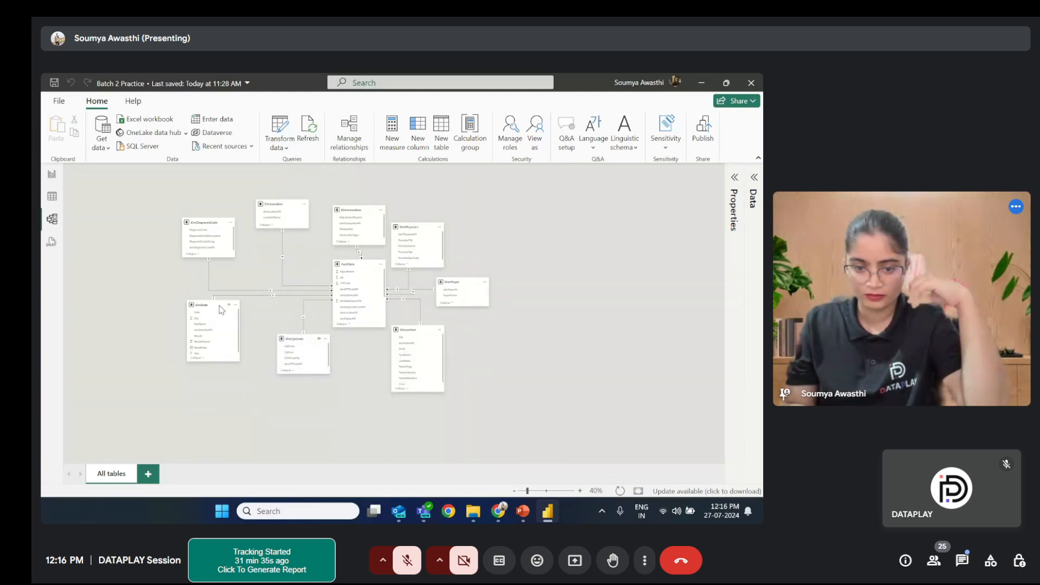
pyautogui.moveTo(227, 304); pyautogui.dragTo(273, 272)
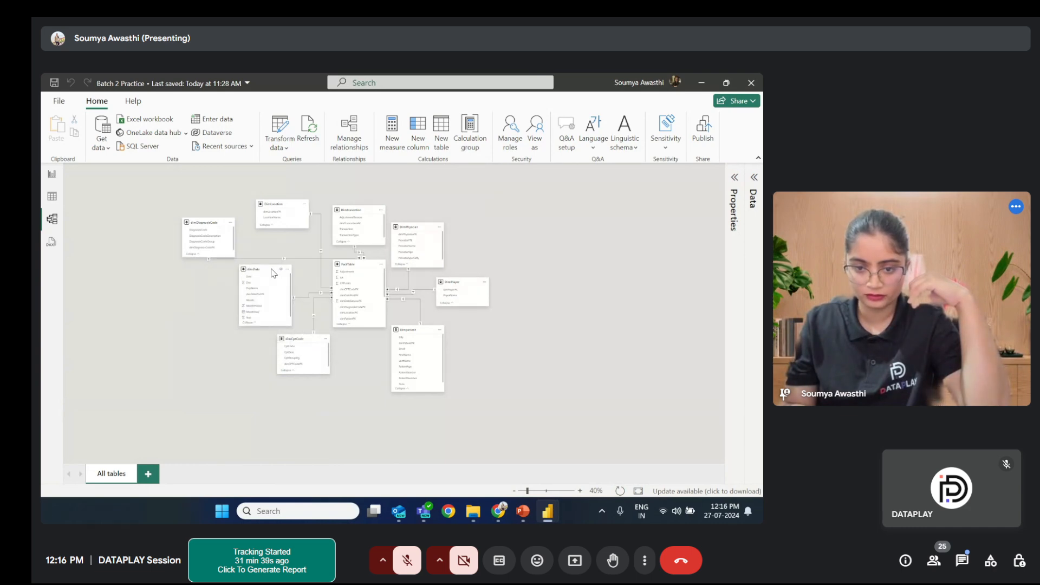
# Step: Complete the compact star layout by stacking DimLocation, dimDiagnosisCode and dimDate to the left of FactTable and placing dimCptCode directly beneath it
pyautogui.moveTo(292, 208); pyautogui.dragTo(305, 205)
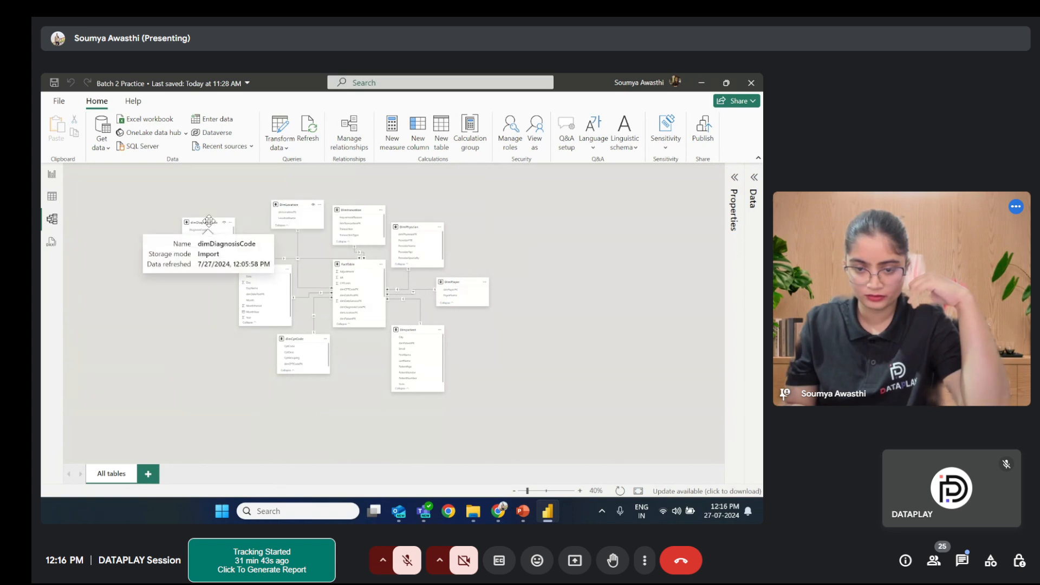
pyautogui.moveTo(213, 218); pyautogui.dragTo(245, 219)
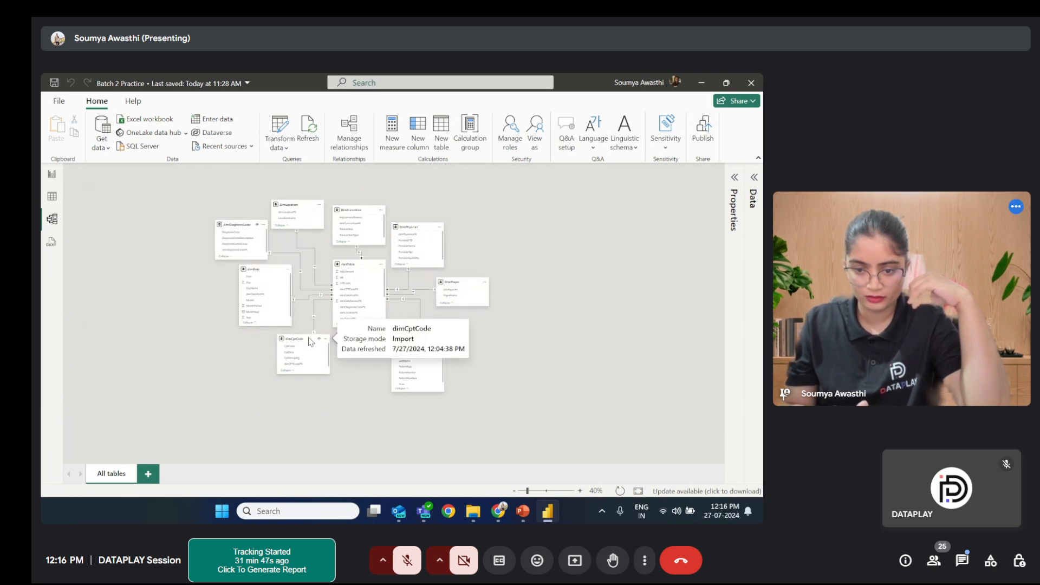
pyautogui.moveTo(314, 343); pyautogui.dragTo(354, 358)
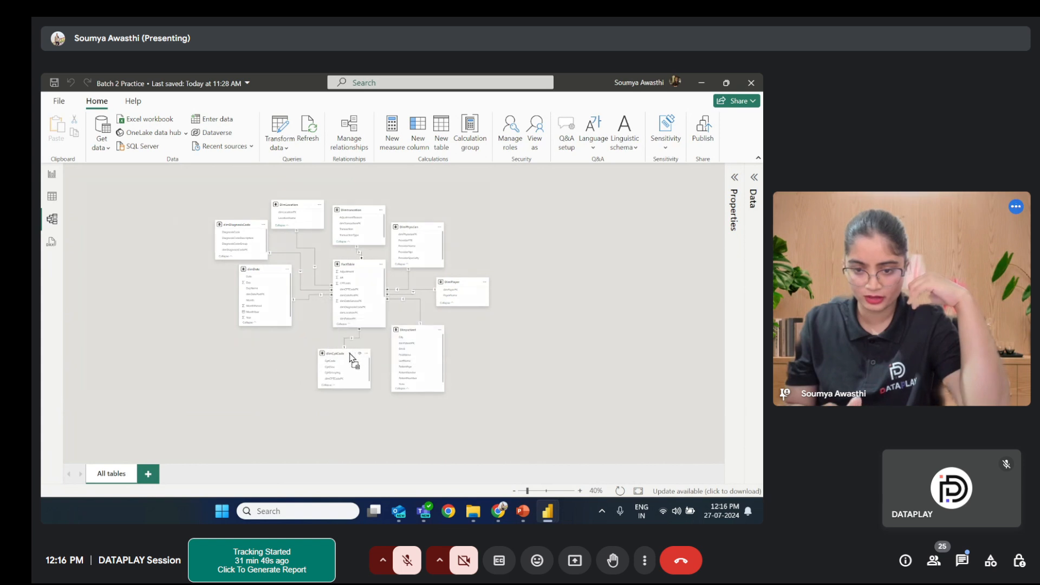
pyautogui.moveTo(272, 274); pyautogui.dragTo(294, 310)
pyautogui.moveTo(248, 222); pyautogui.dragTo(278, 261)
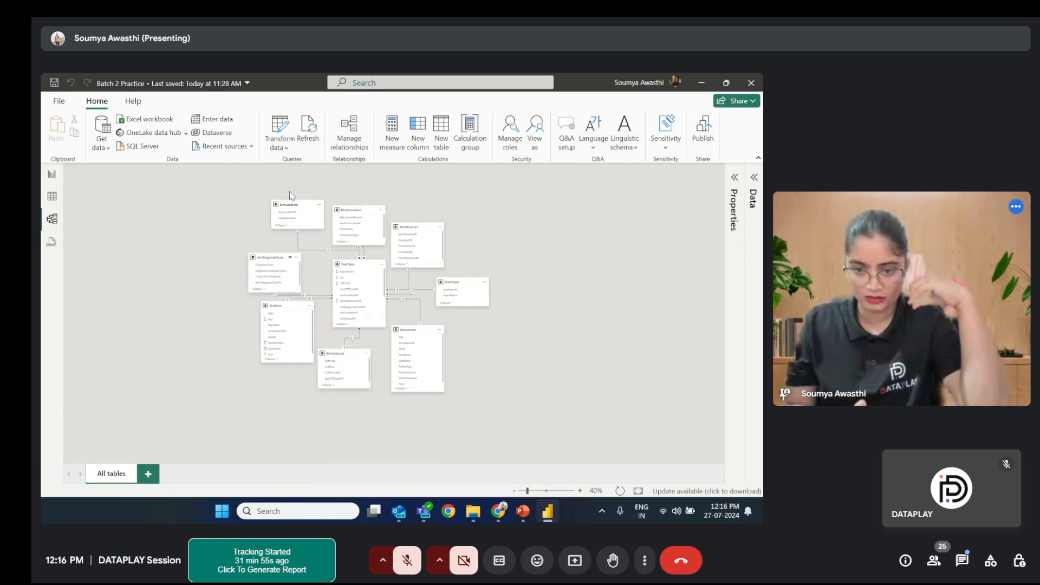
pyautogui.moveTo(302, 208); pyautogui.dragTo(303, 221)
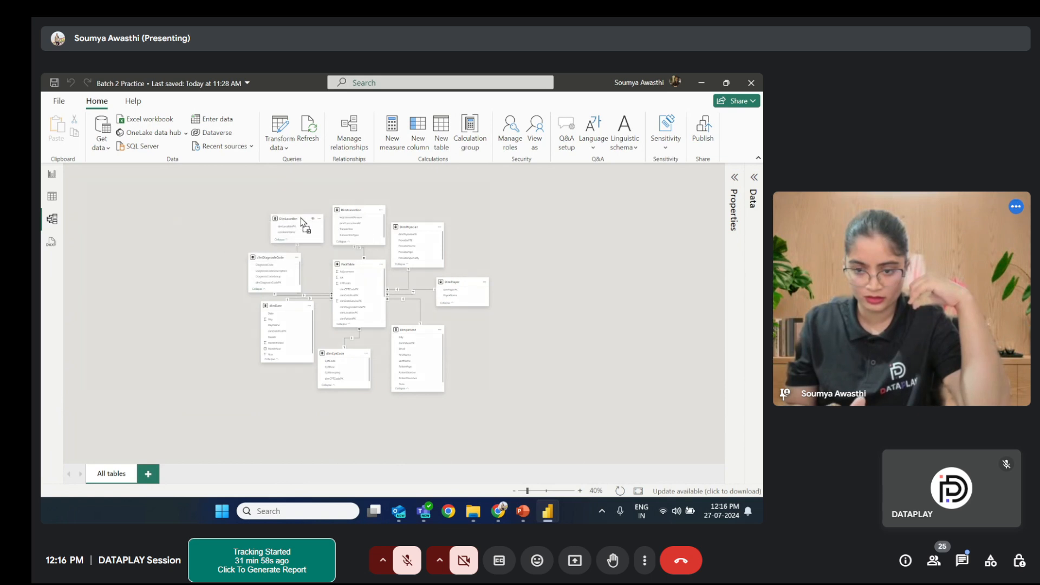
pyautogui.click(580, 492)
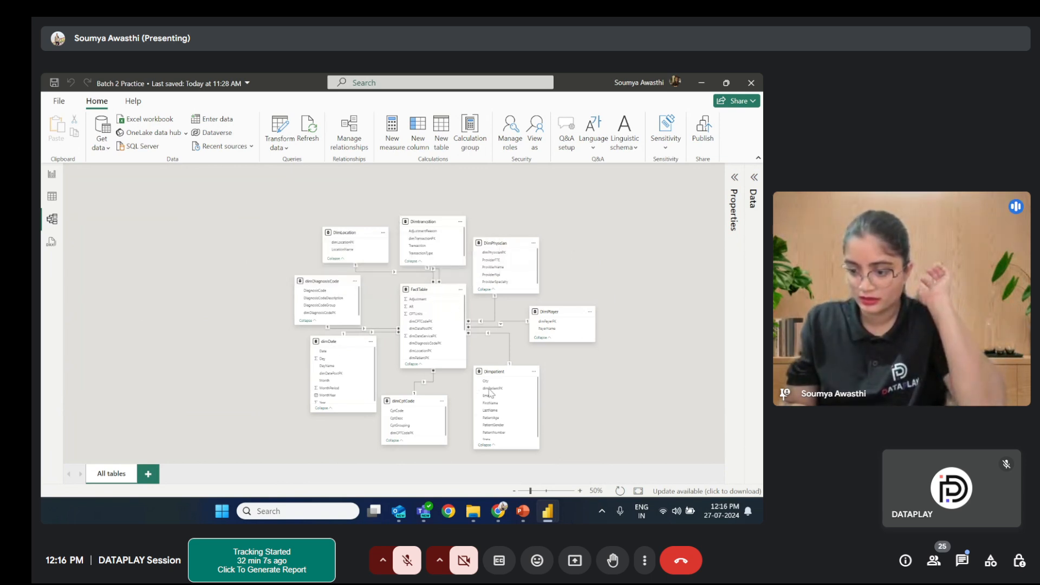
pyautogui.click(639, 493)
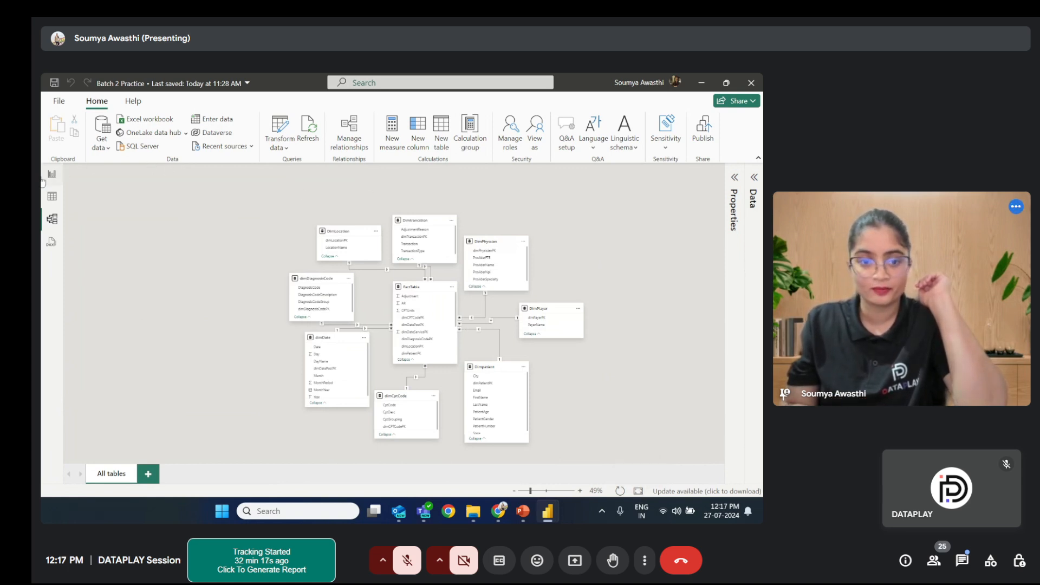
# Step: Leave the model diagram for the table data and return to the blank report page
pyautogui.click(53, 200)
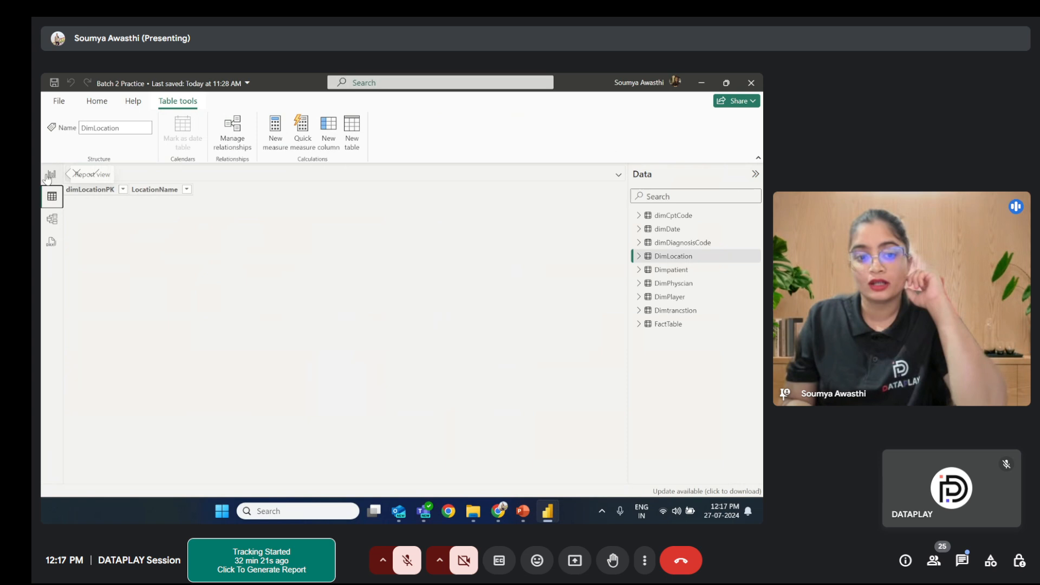
pyautogui.click(50, 175)
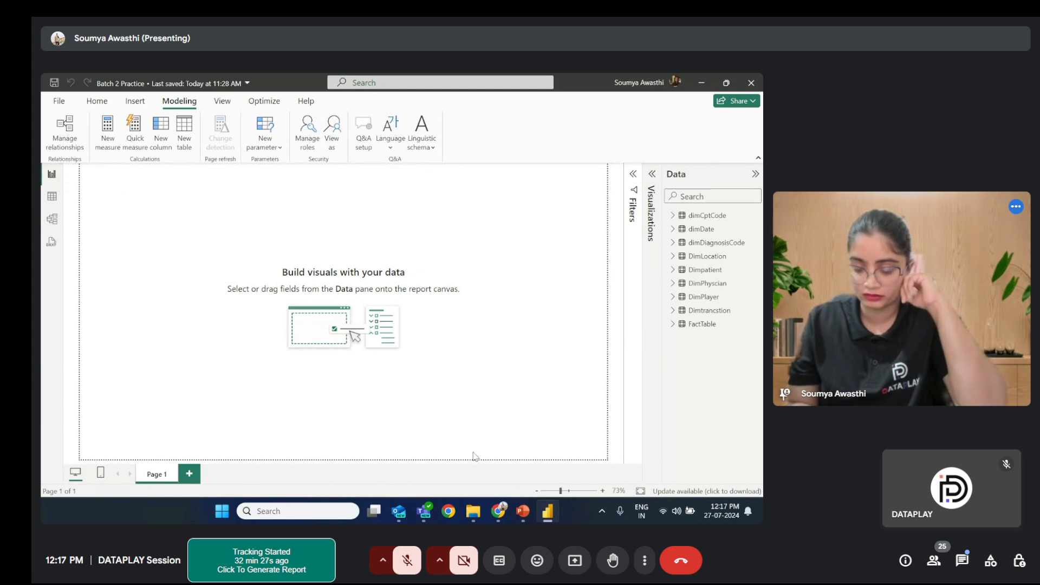
# Step: Switch to the PowerPoint presentation and review the Dimensional Modelling in Project and Let's Create a Dashboard slides
pyautogui.click(522, 512)
pyautogui.click(65, 288)
pyautogui.click(66, 272)
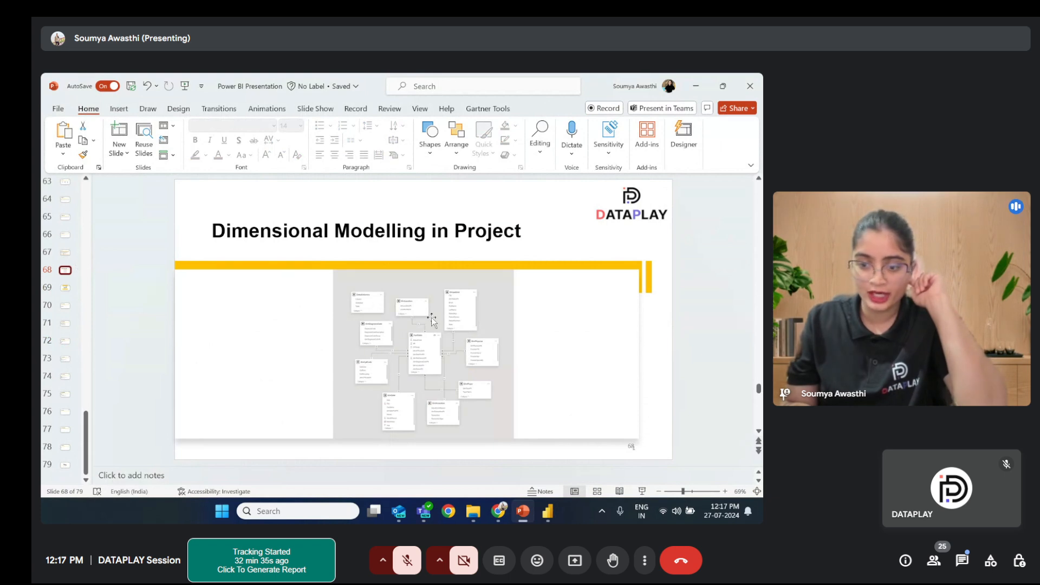
pyautogui.click(66, 253)
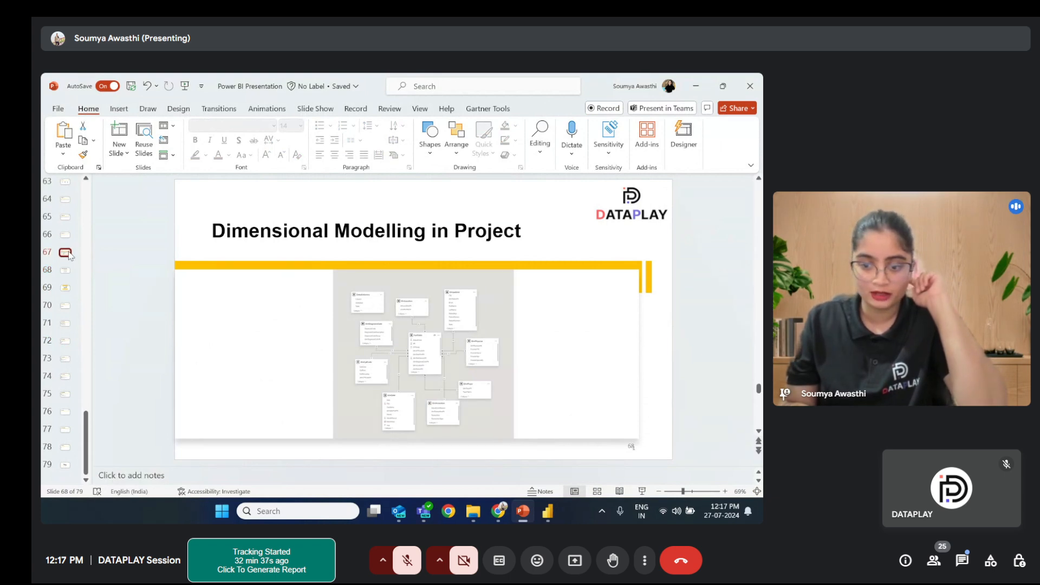
pyautogui.click(66, 271)
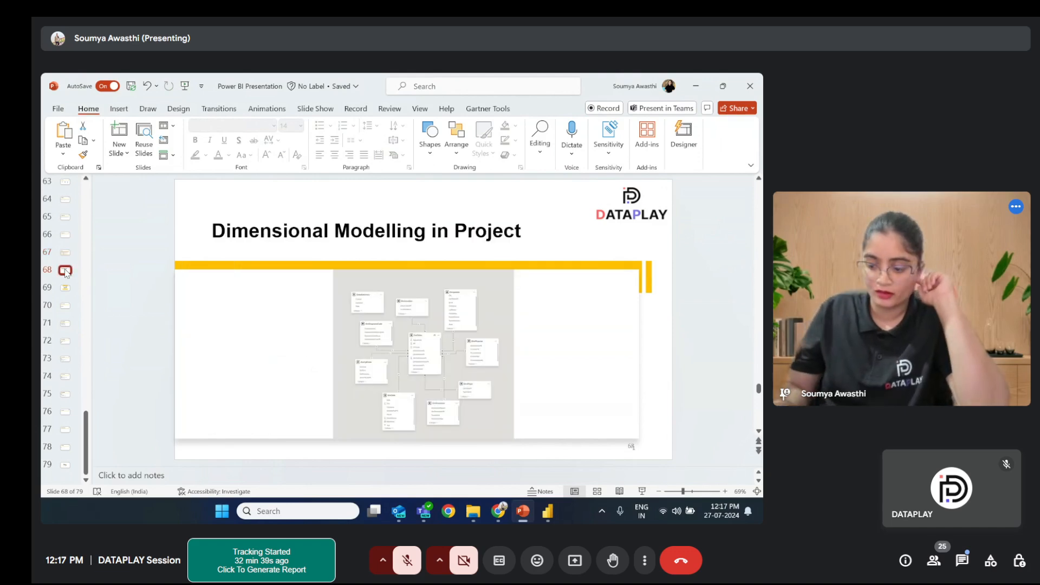
pyautogui.press('Down')
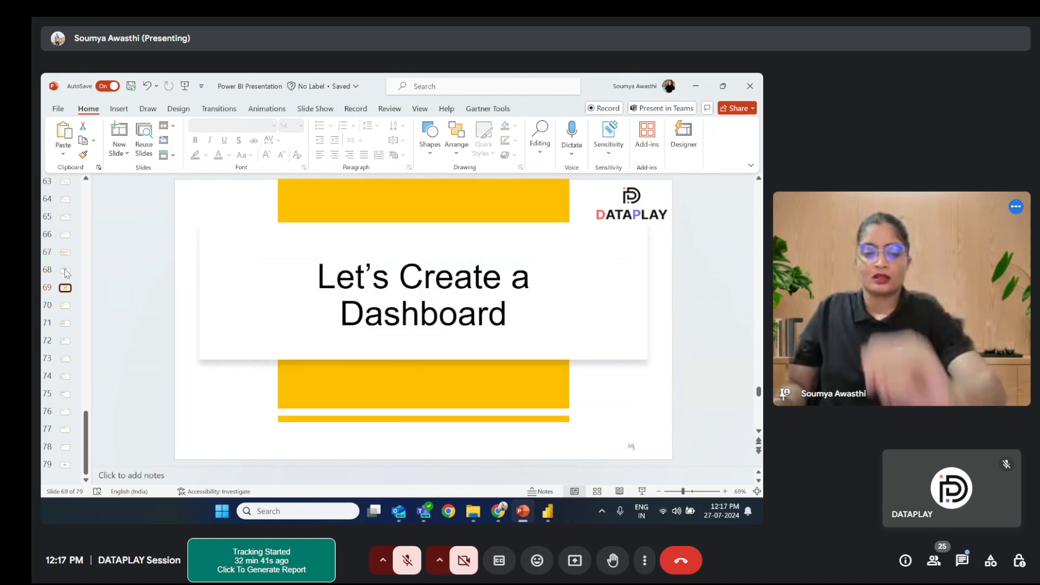
pyautogui.click(66, 271)
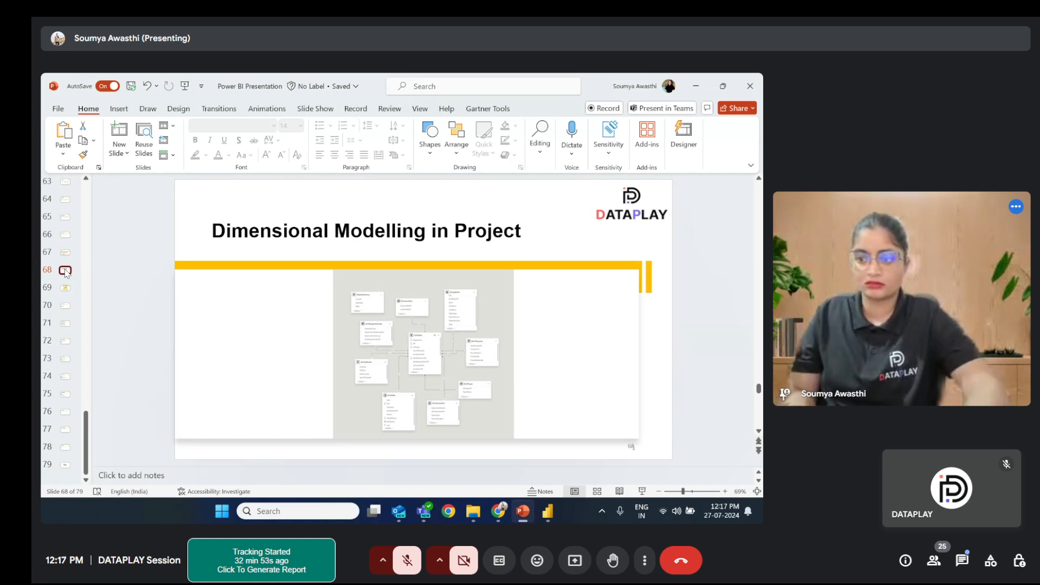
pyautogui.click(696, 93)
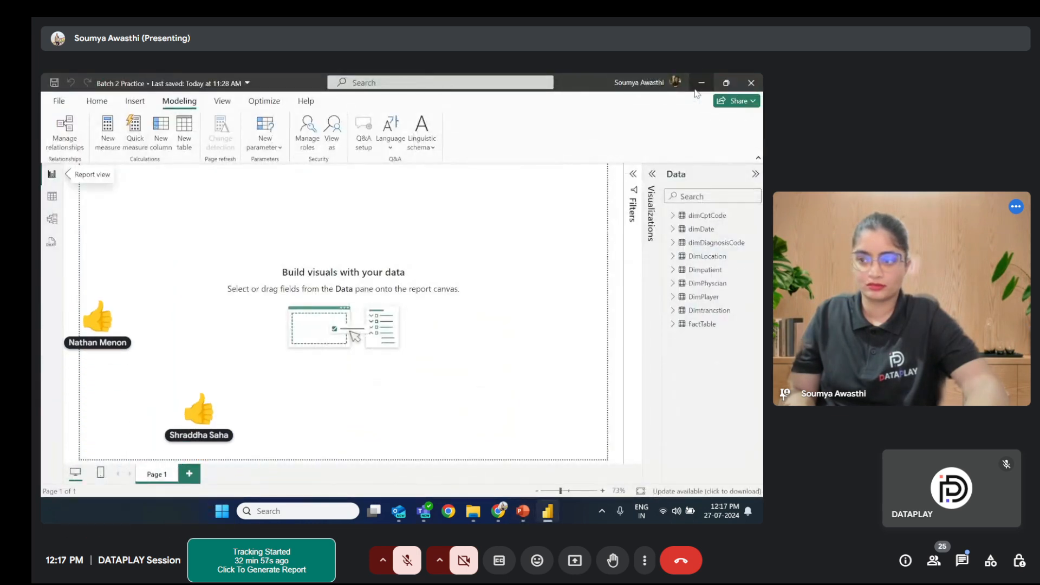
pyautogui.click(697, 91)
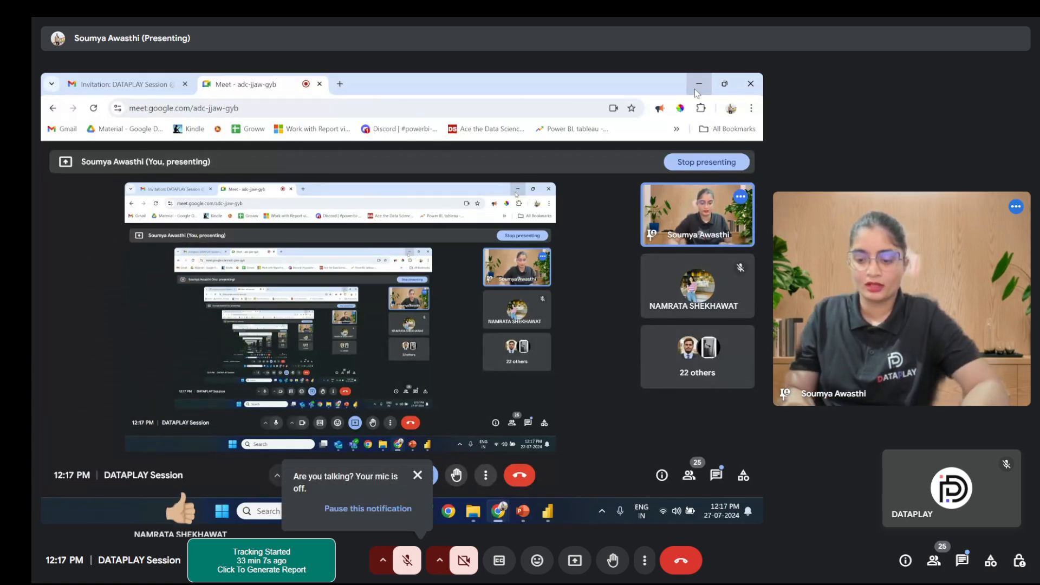
pyautogui.click(523, 515)
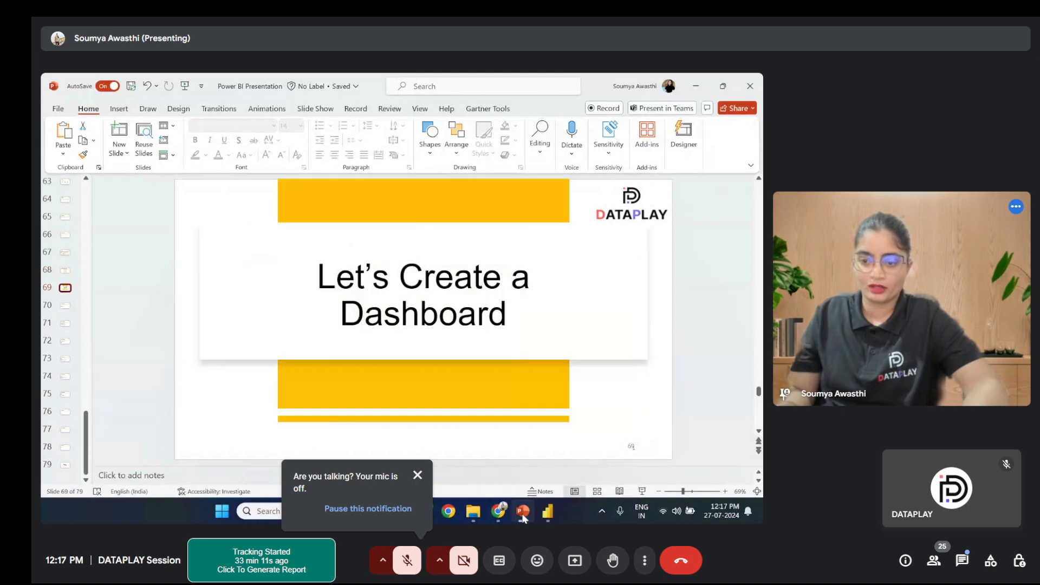
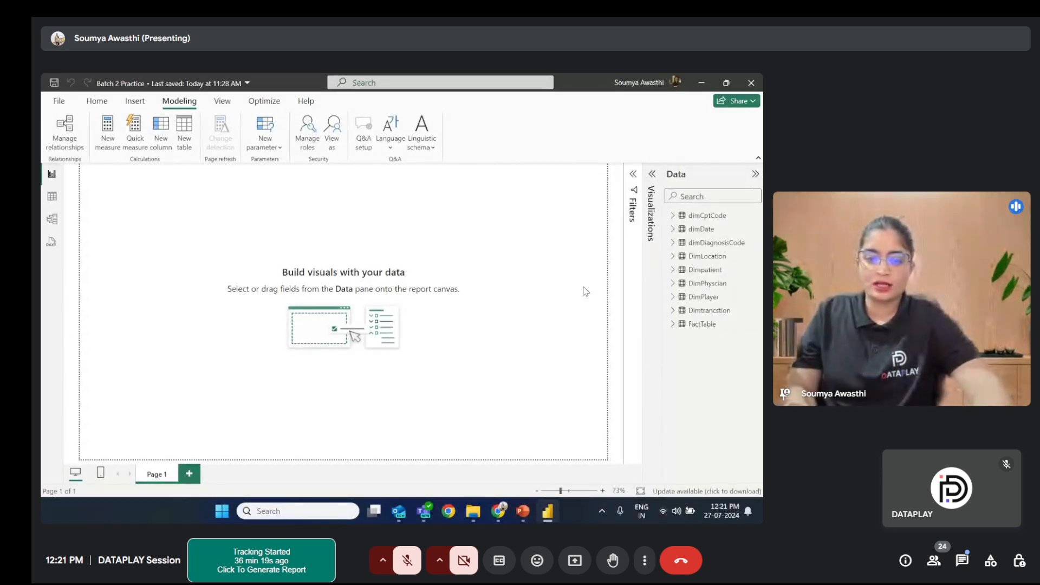
# Step: Insert a text box on the blank Power BI report page and enter Overview as its text
pyautogui.click(95, 108)
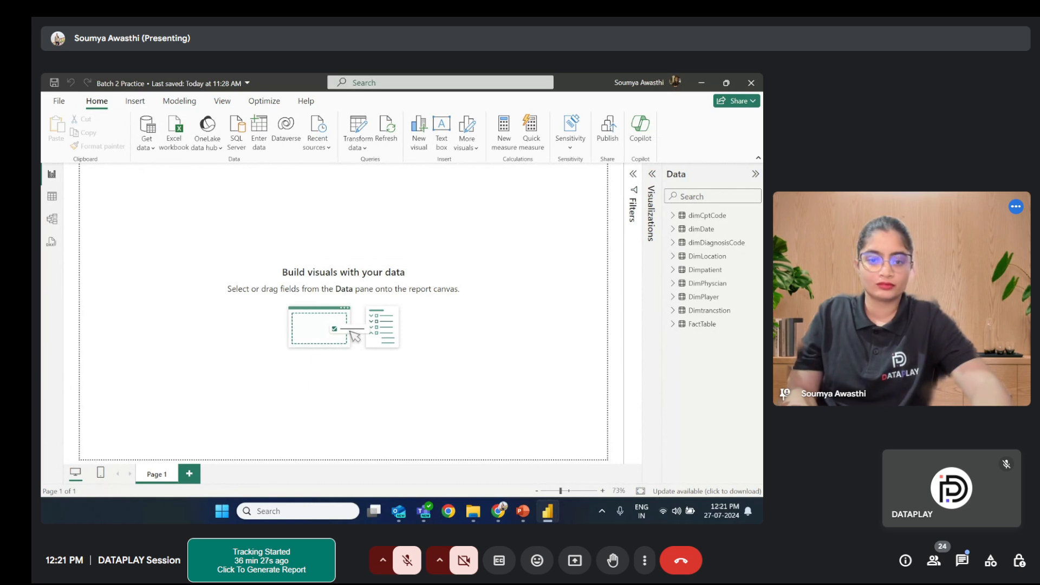
pyautogui.click(133, 102)
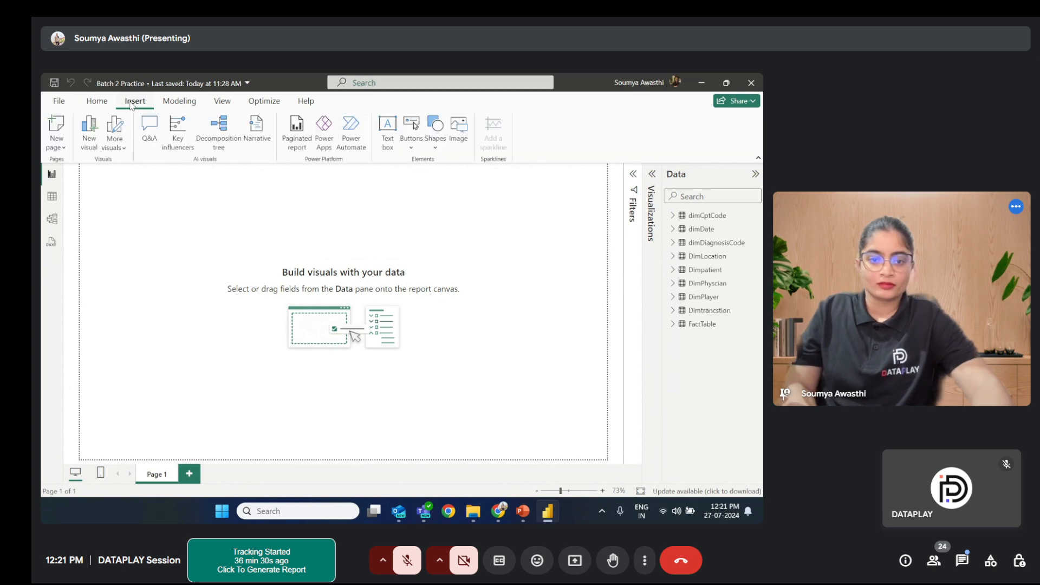
pyautogui.click(388, 129)
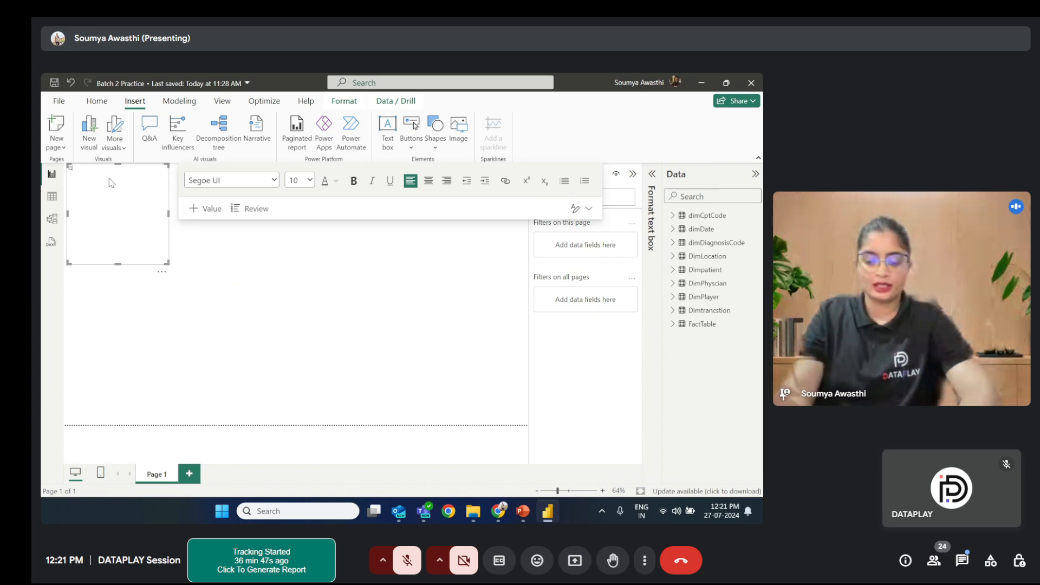
pyautogui.write('De')
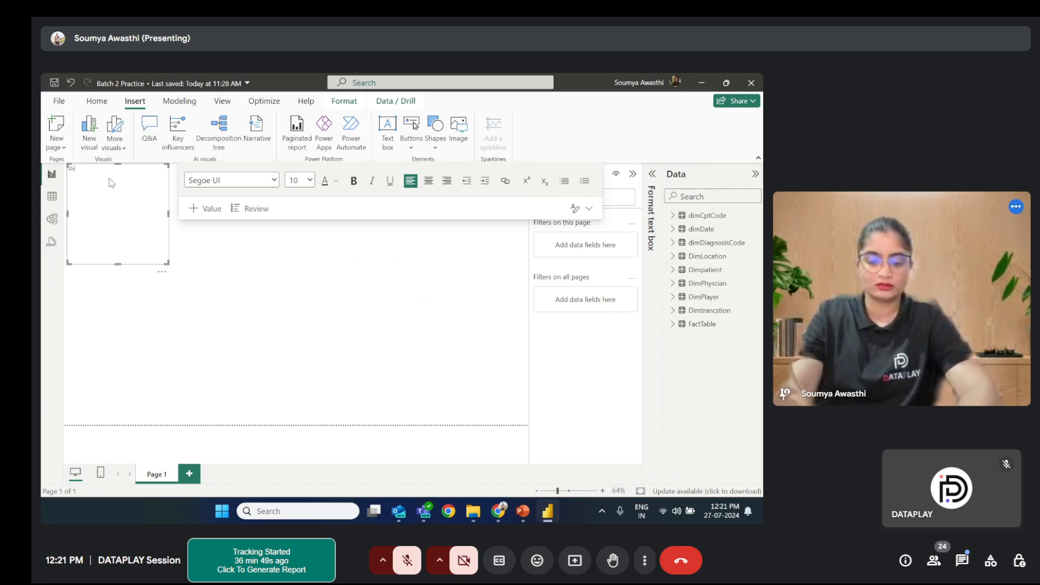
pyautogui.write('erview')
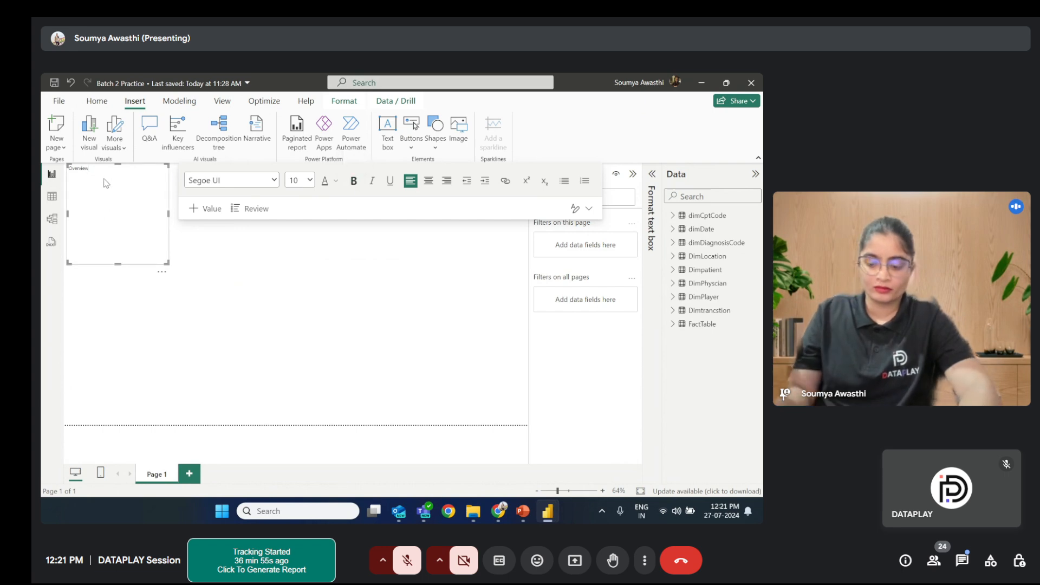
# Step: Format the Overview text as bold, size 16 and centred within its text box
pyautogui.hotkey('shift', 'Left')
pyautogui.hotkey('shift', 'Left')
pyautogui.hotkey('shift', 'Left')
pyautogui.hotkey('shift', 'Left')
pyautogui.hotkey('shift', 'Left')
pyautogui.hotkey('shift', 'Left')
pyautogui.hotkey('shift', 'Left')
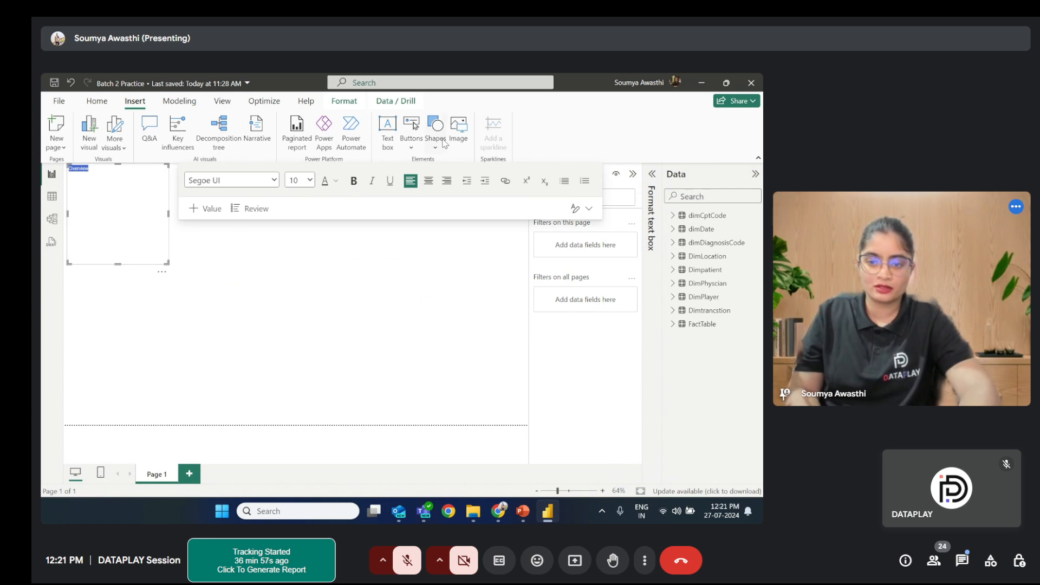
pyautogui.click(354, 182)
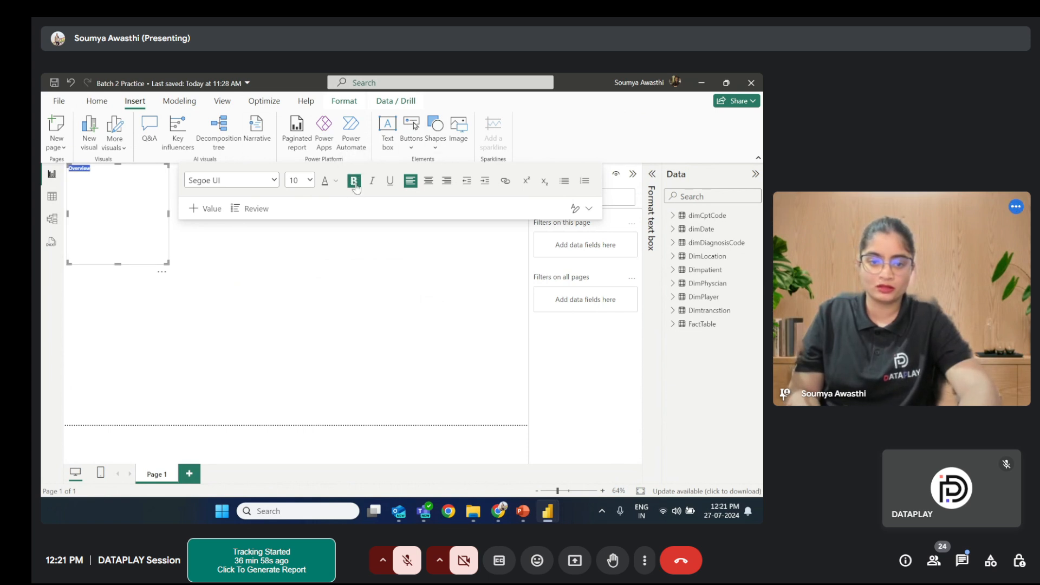
pyautogui.click(310, 181)
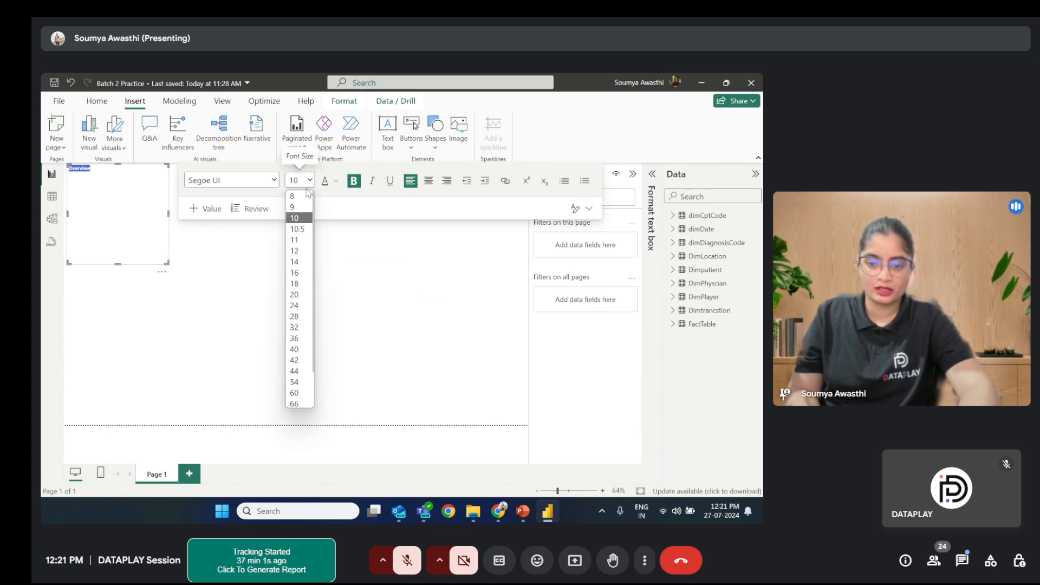
pyautogui.click(297, 273)
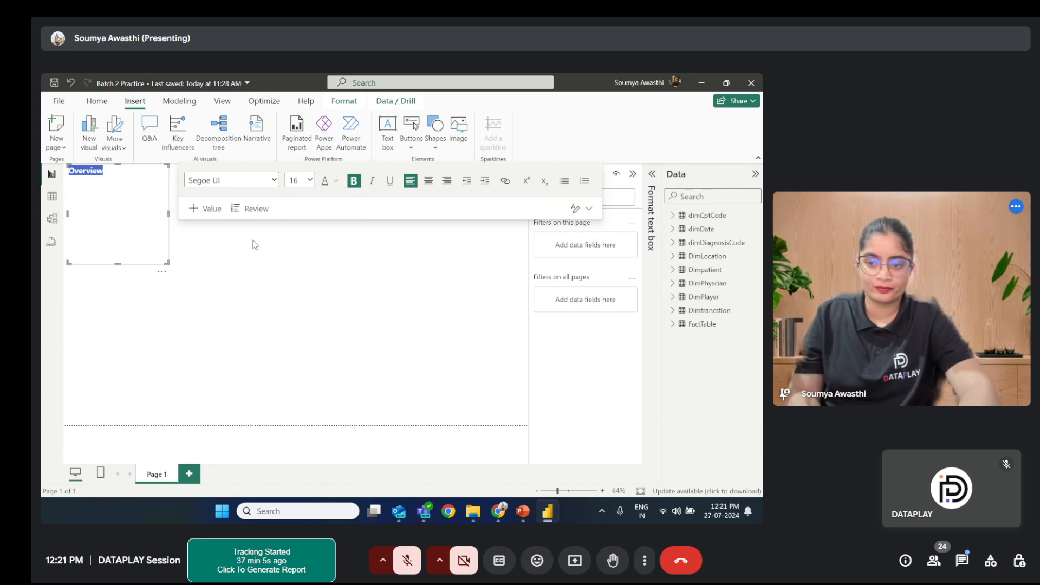
pyautogui.click(429, 182)
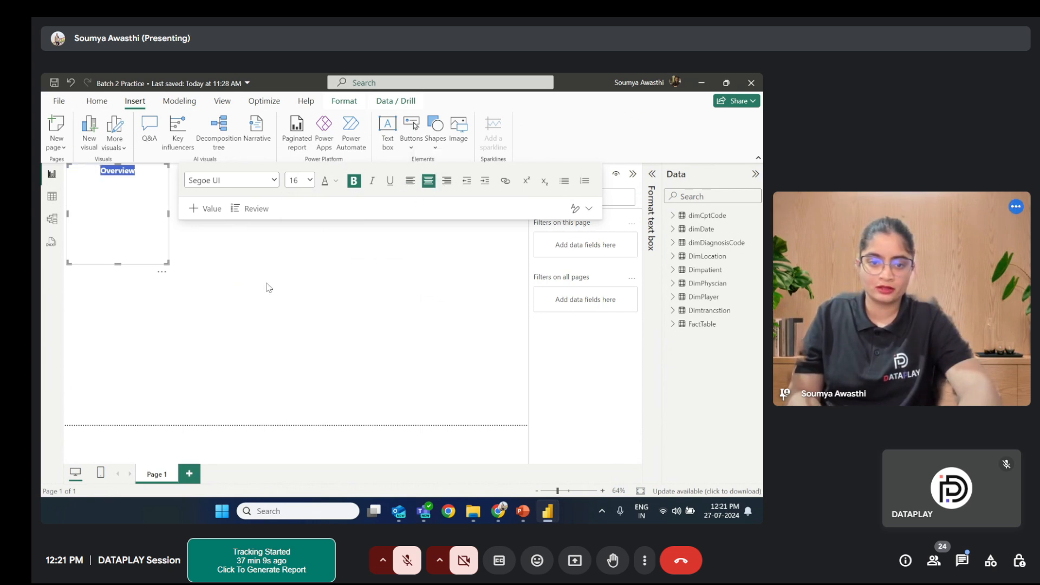
# Step: Resize the Overview text box into a thin one-line banner spanning the full width of the report page
pyautogui.click(138, 283)
pyautogui.click(116, 195)
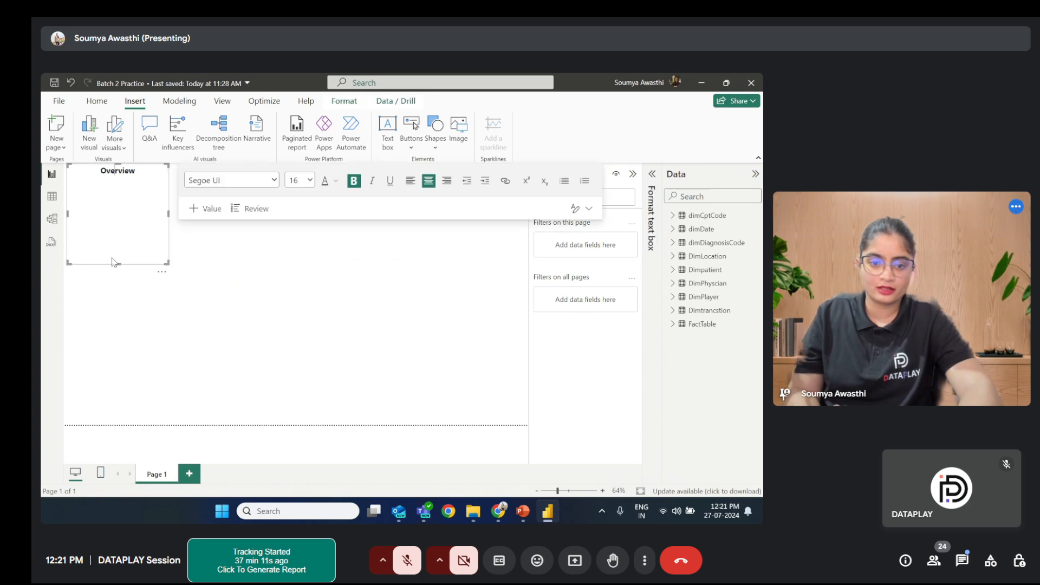
pyautogui.moveTo(116, 264); pyautogui.dragTo(118, 181)
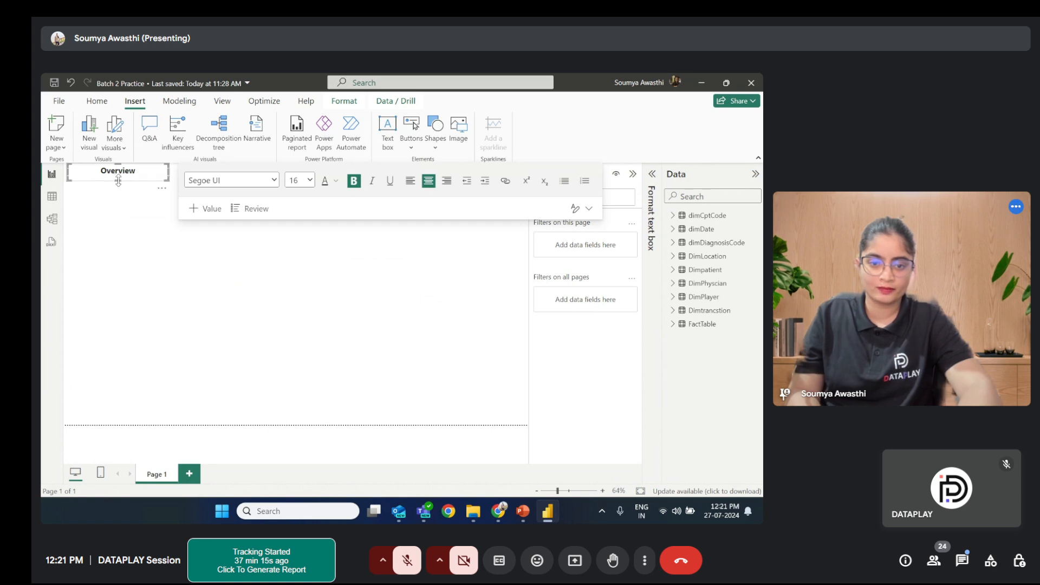
pyautogui.click(152, 199)
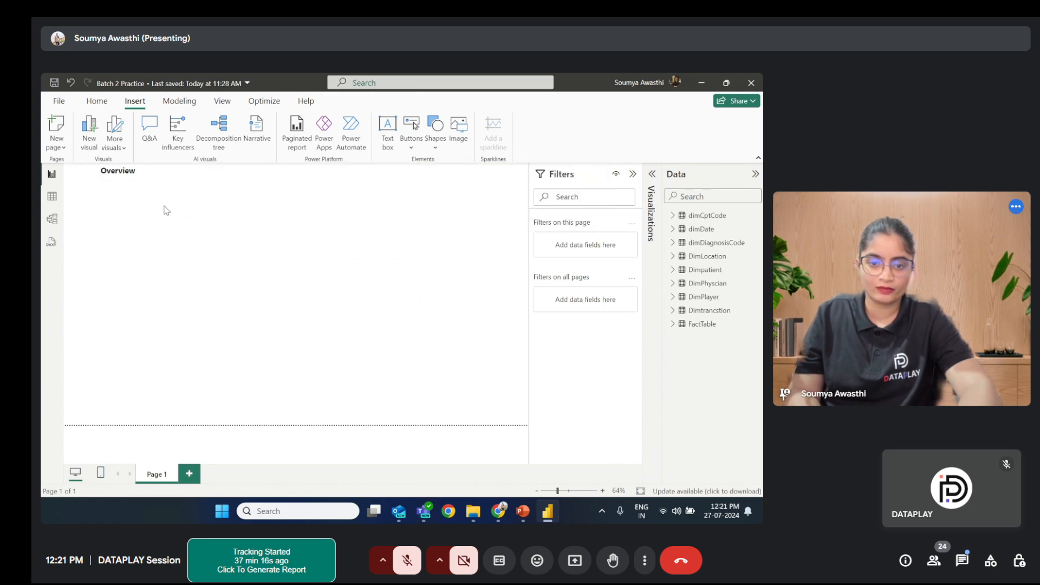
pyautogui.click(145, 171)
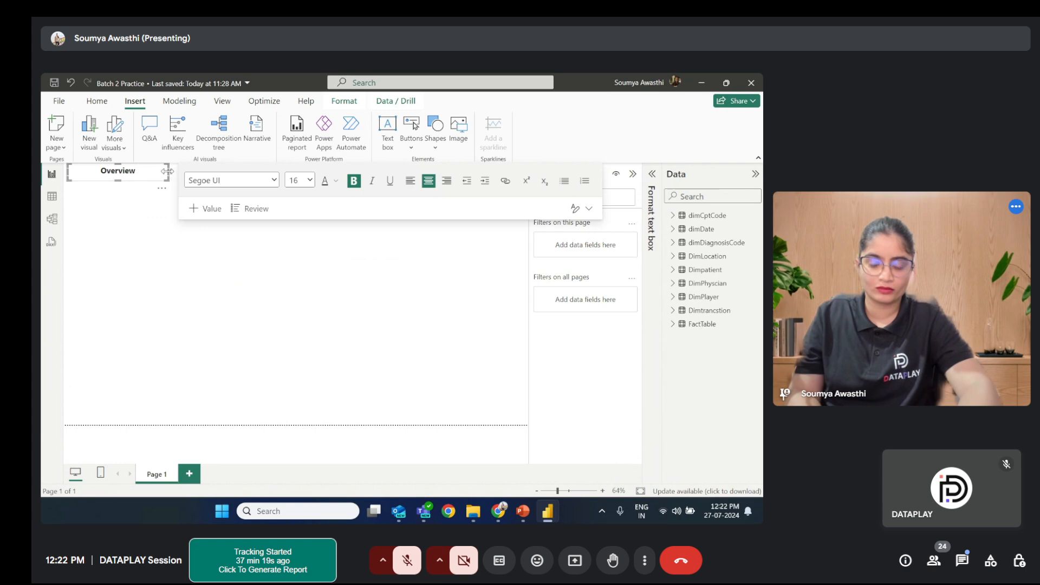
pyautogui.moveTo(170, 174); pyautogui.dragTo(527, 179)
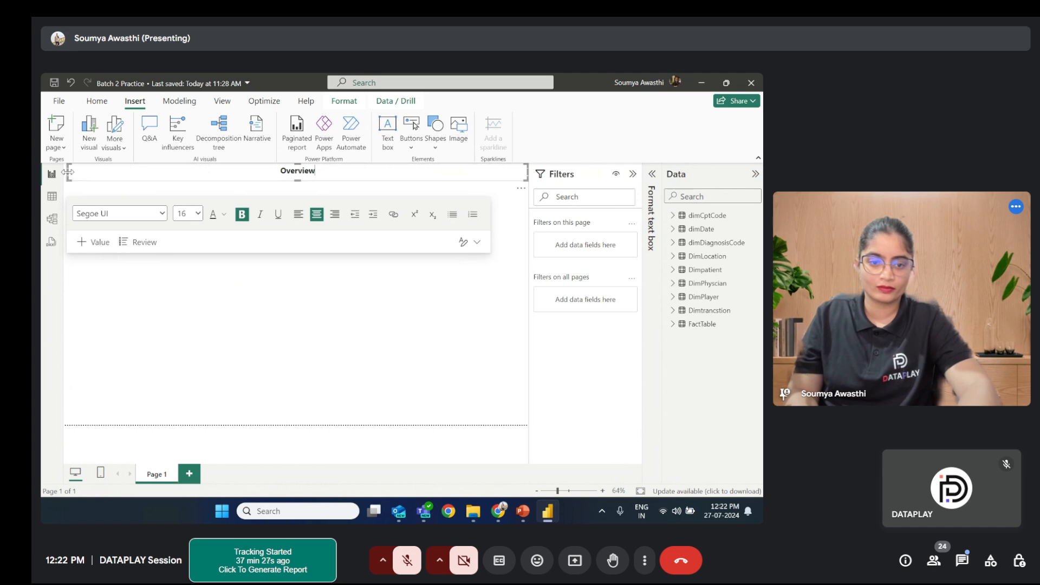
pyautogui.moveTo(67, 173); pyautogui.dragTo(64, 173)
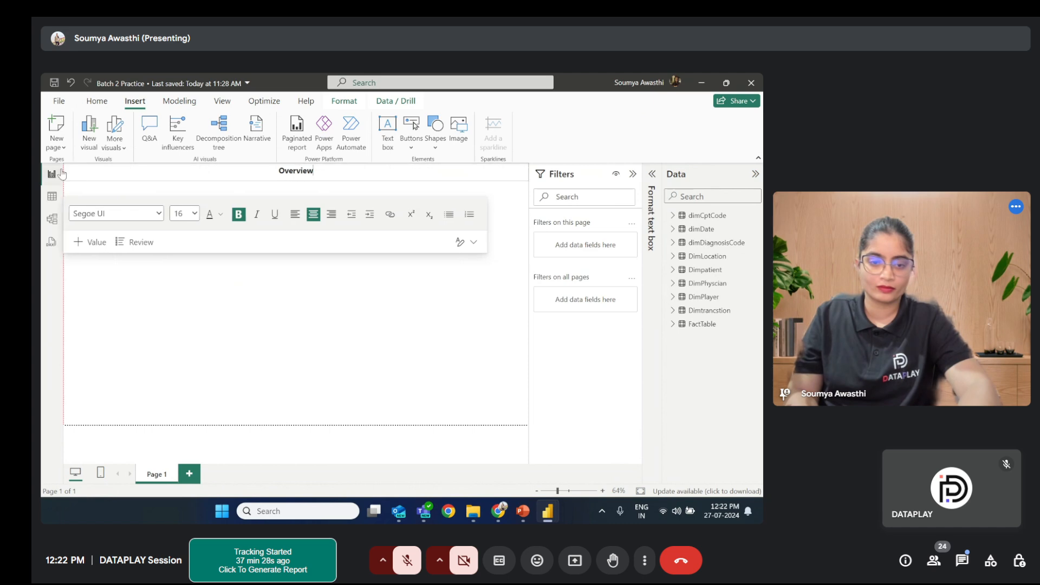
pyautogui.click(188, 385)
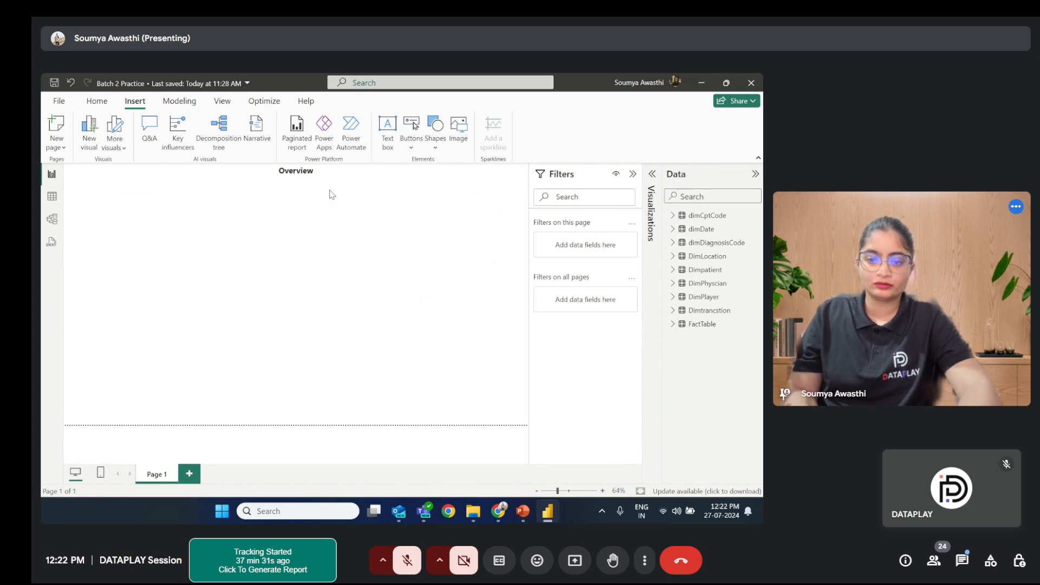
# Step: Set the Overview heading's font size to 18
pyautogui.click(333, 171)
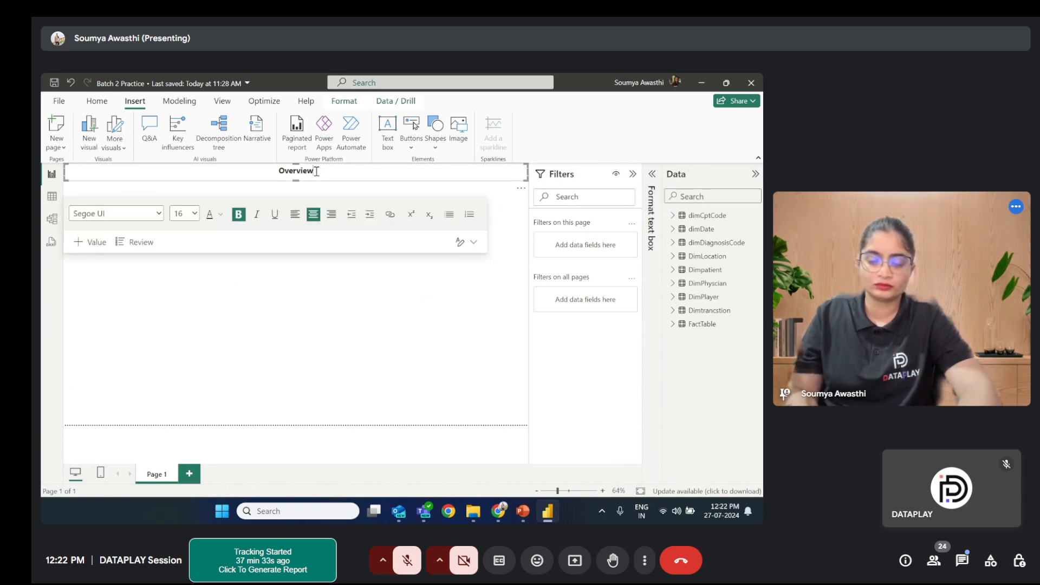
pyautogui.moveTo(333, 171); pyautogui.dragTo(275, 168)
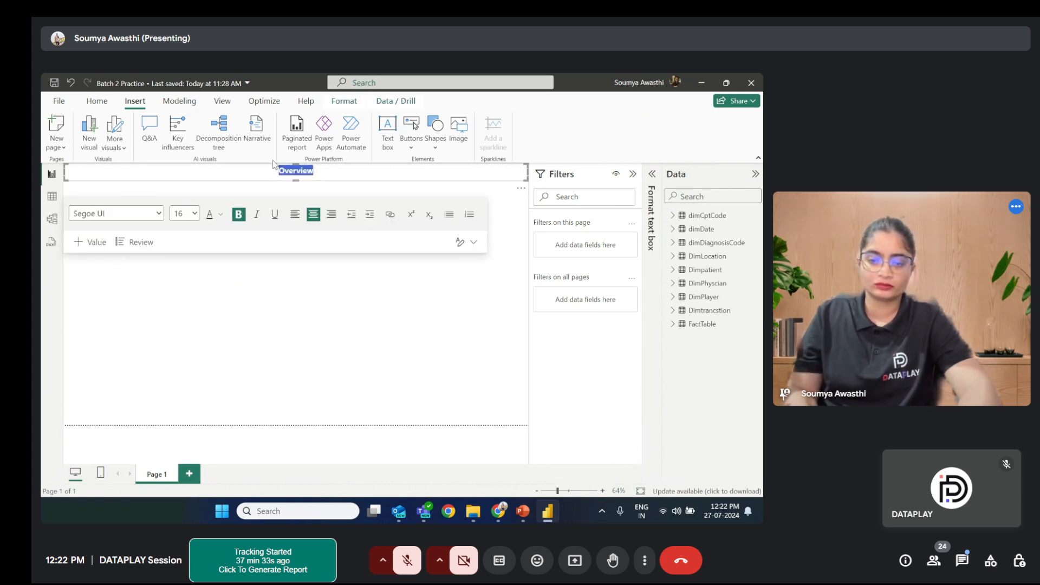
pyautogui.click(195, 213)
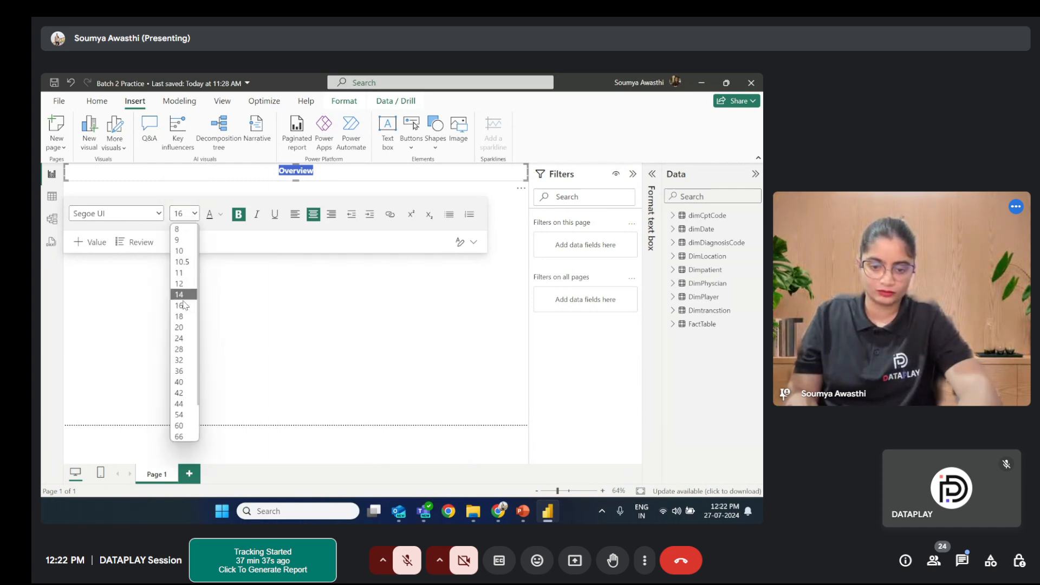
pyautogui.click(185, 320)
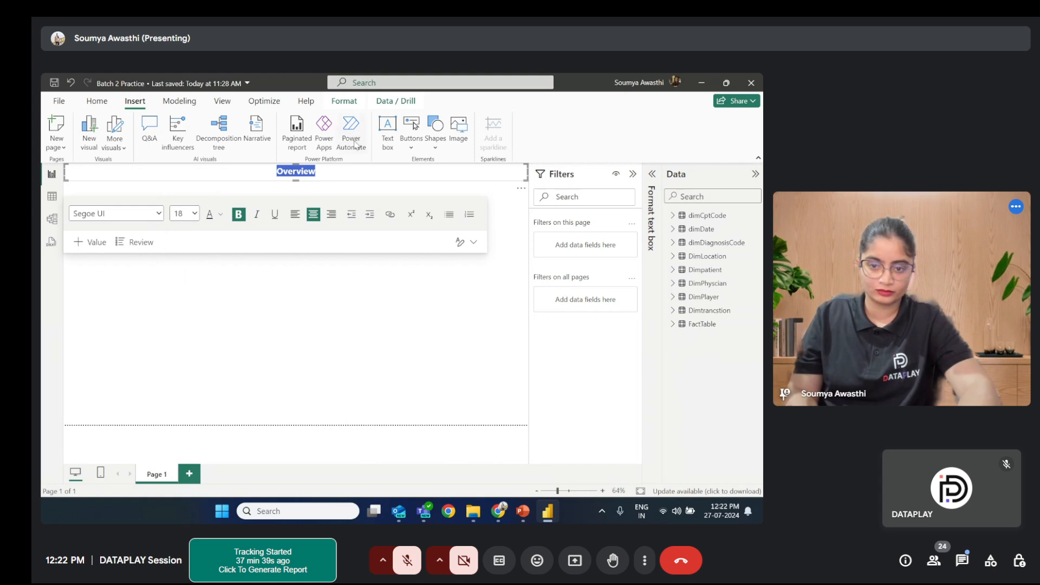
# Step: Rewrite the heading text in capitals as OVERVIEW
pyautogui.click(326, 174)
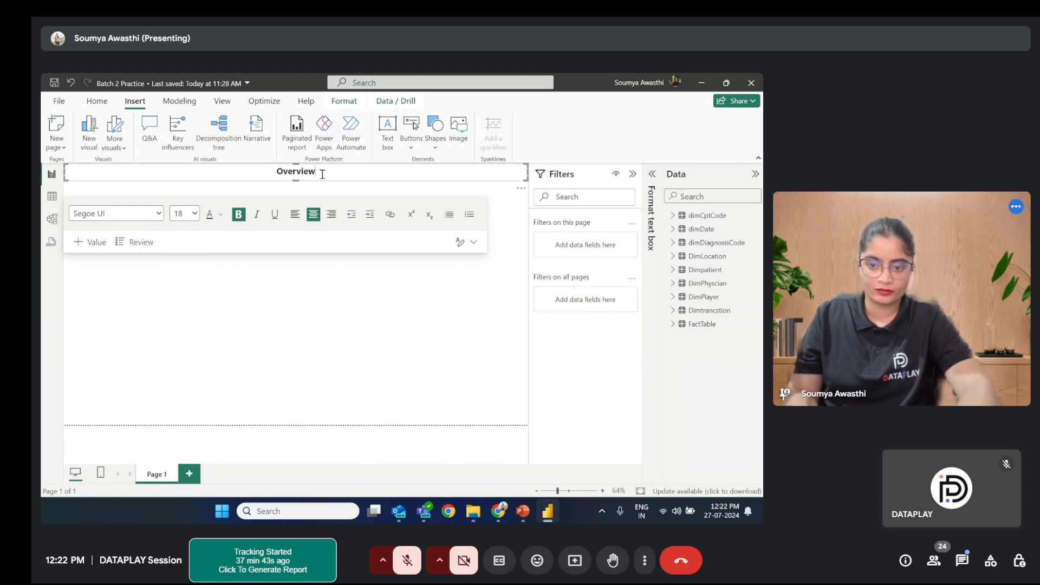
pyautogui.moveTo(323, 174); pyautogui.dragTo(286, 171)
pyautogui.press('BackSpace')
pyautogui.write('V')
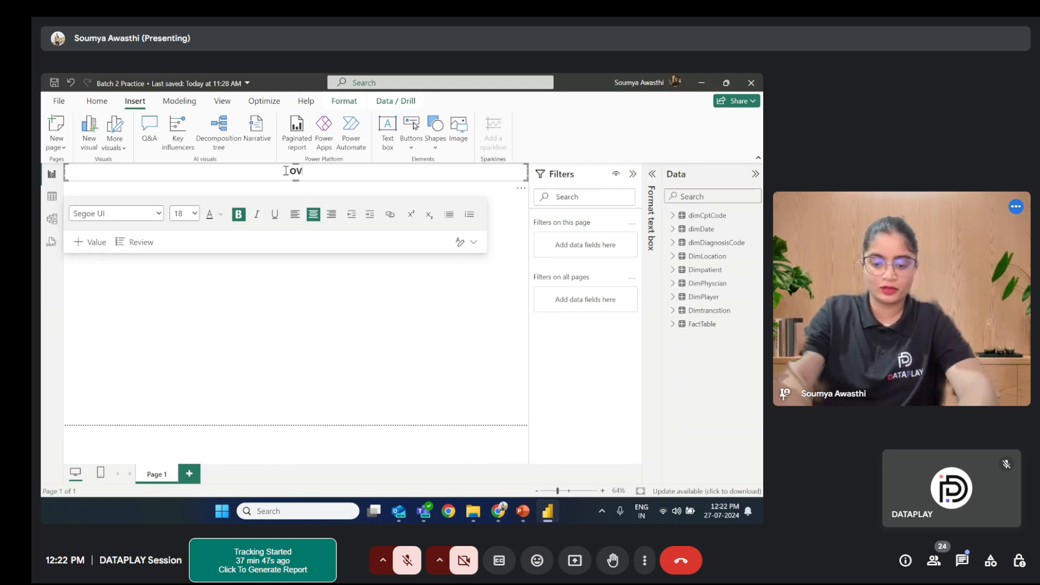
pyautogui.write('ERVIEW')
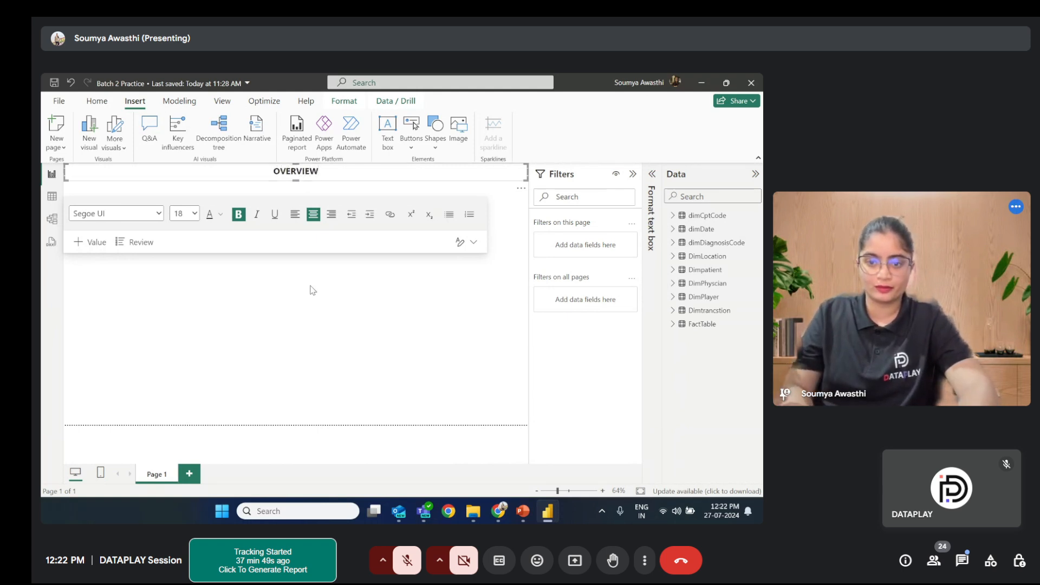
# Step: Insert a rectangle shape and stretch it to fill the report page from just beneath the OVERVIEW heading to the page's lower edge
pyautogui.click(319, 307)
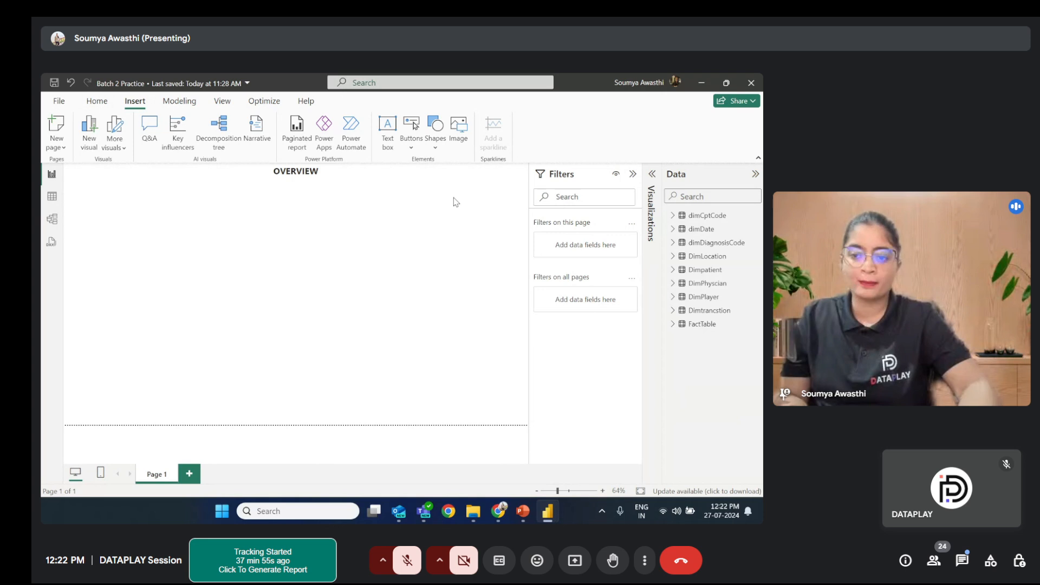
pyautogui.click(436, 144)
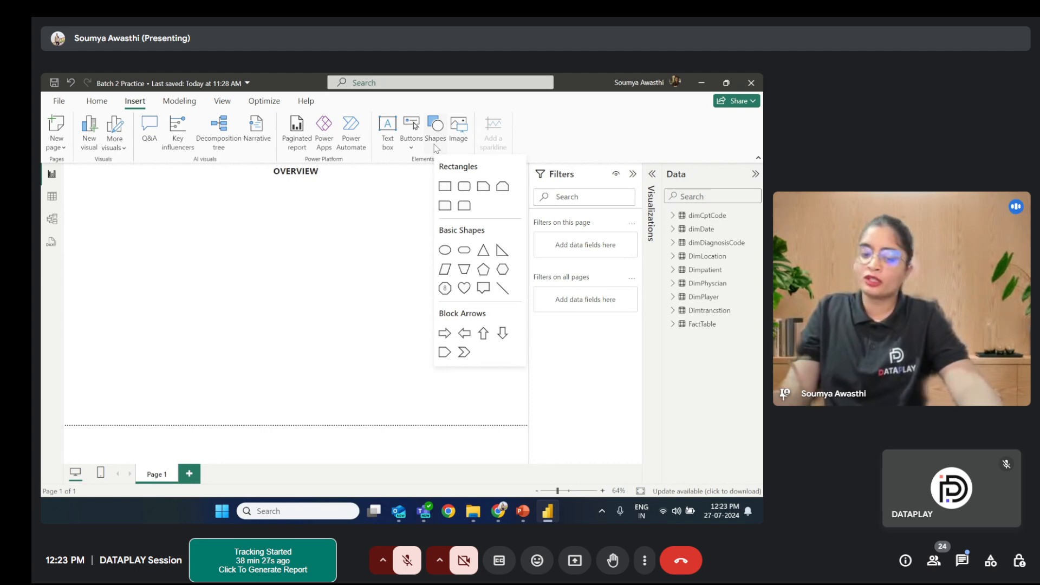
pyautogui.click(448, 187)
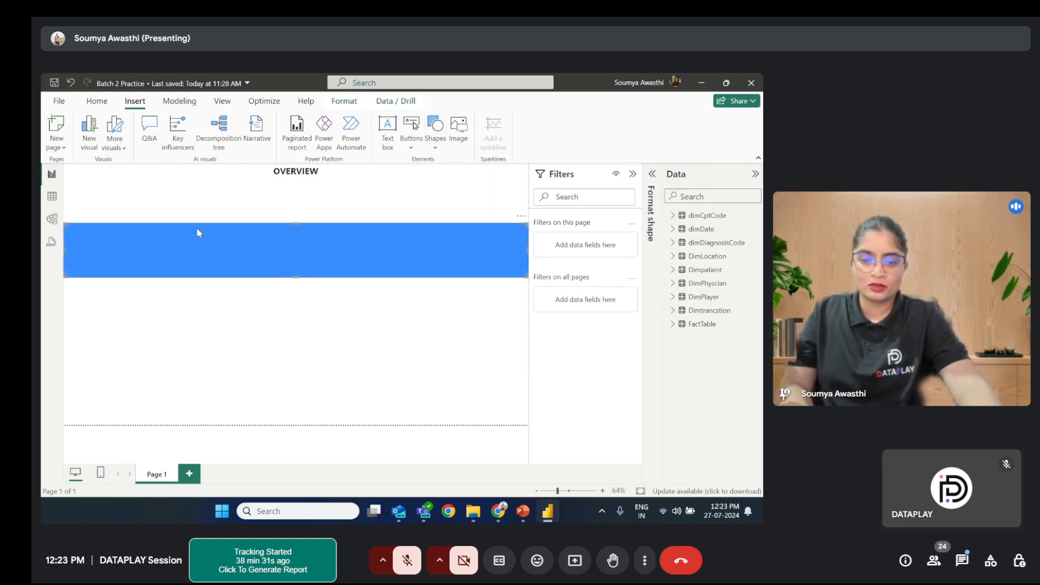
pyautogui.moveTo(250, 235); pyautogui.dragTo(258, 199)
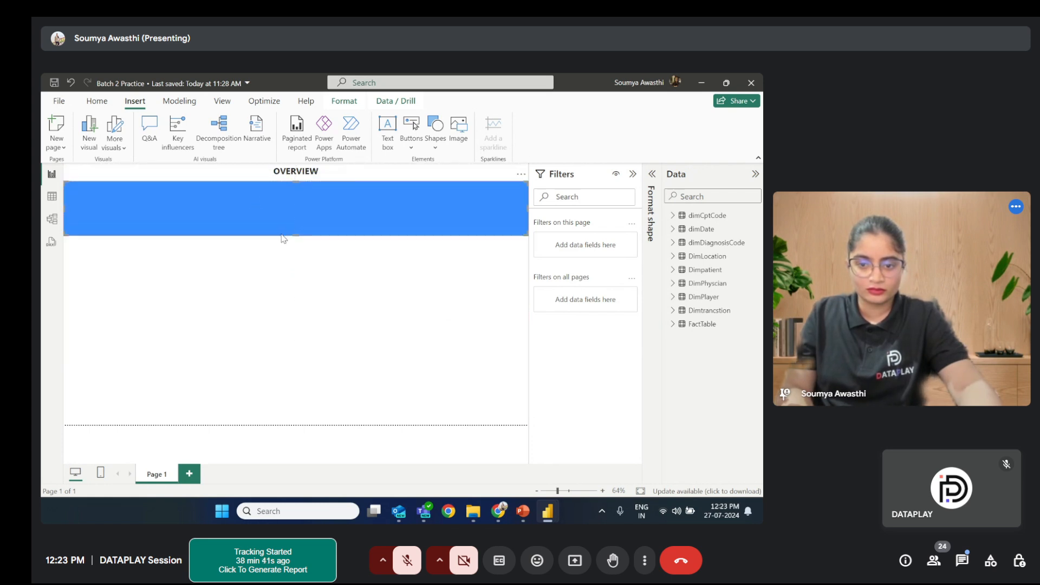
pyautogui.moveTo(296, 236); pyautogui.dragTo(307, 426)
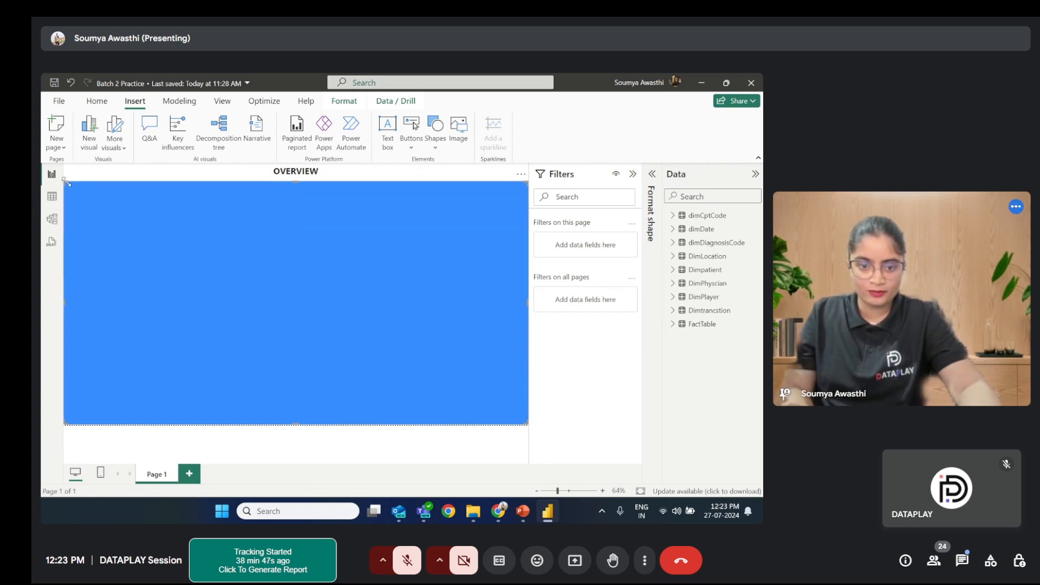
pyautogui.moveTo(68, 183); pyautogui.dragTo(70, 181)
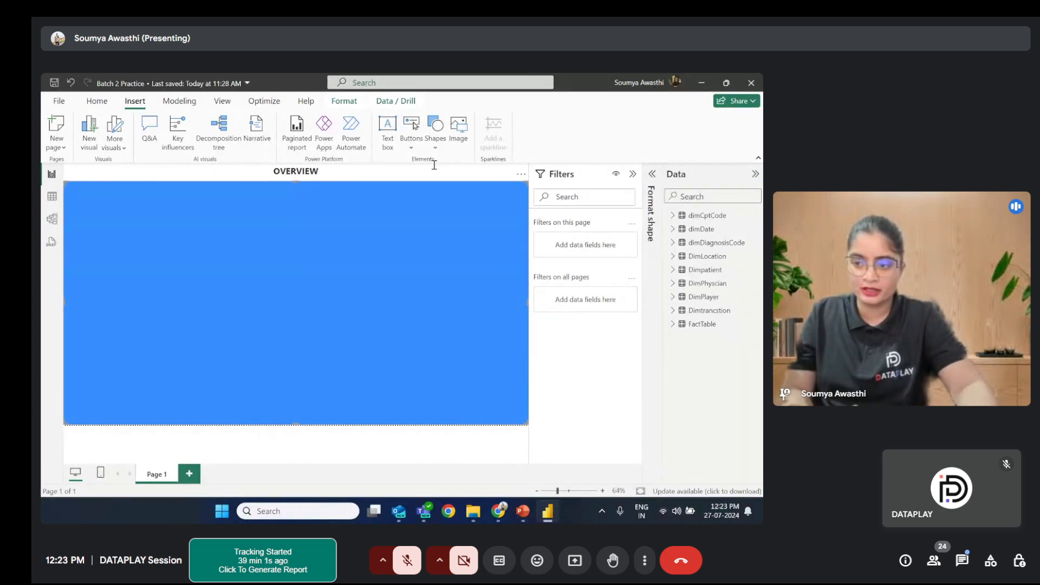
# Step: Set the rectangle's height to 660 in its size properties, with the filter pane collapsed
pyautogui.click(654, 174)
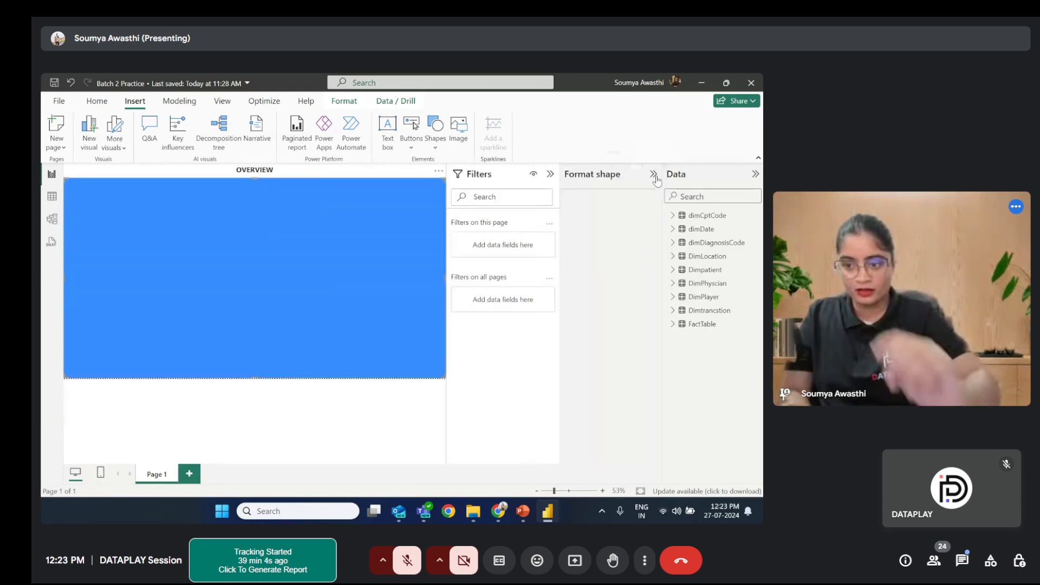
pyautogui.click(549, 174)
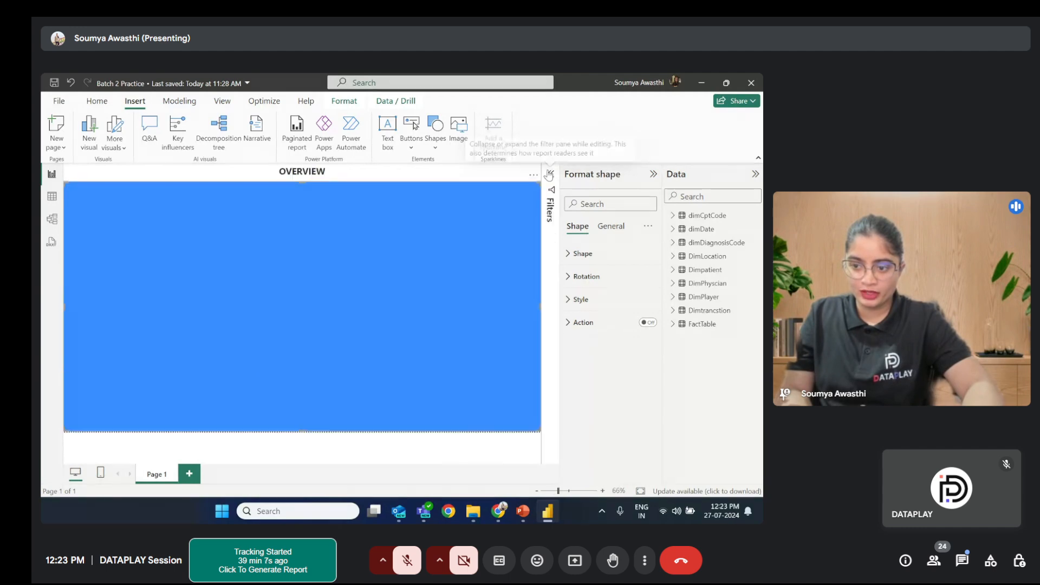
pyautogui.click(609, 228)
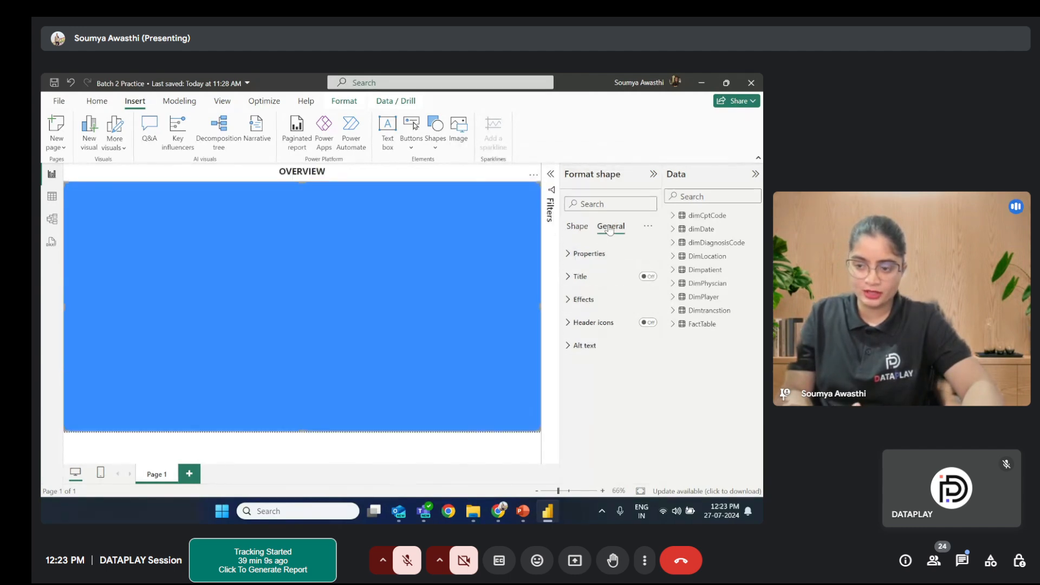
pyautogui.click(570, 255)
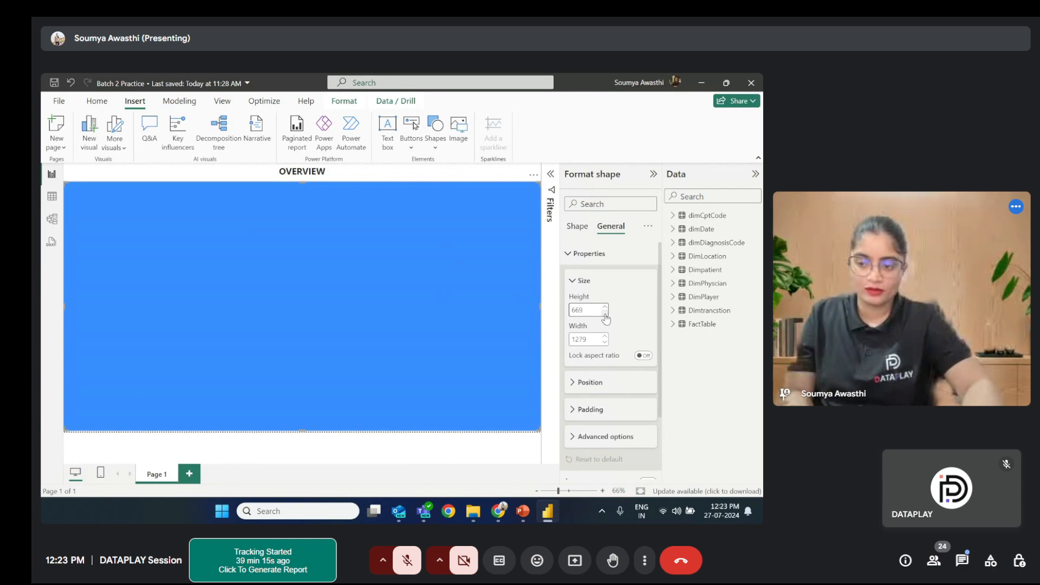
pyautogui.doubleClick(593, 312)
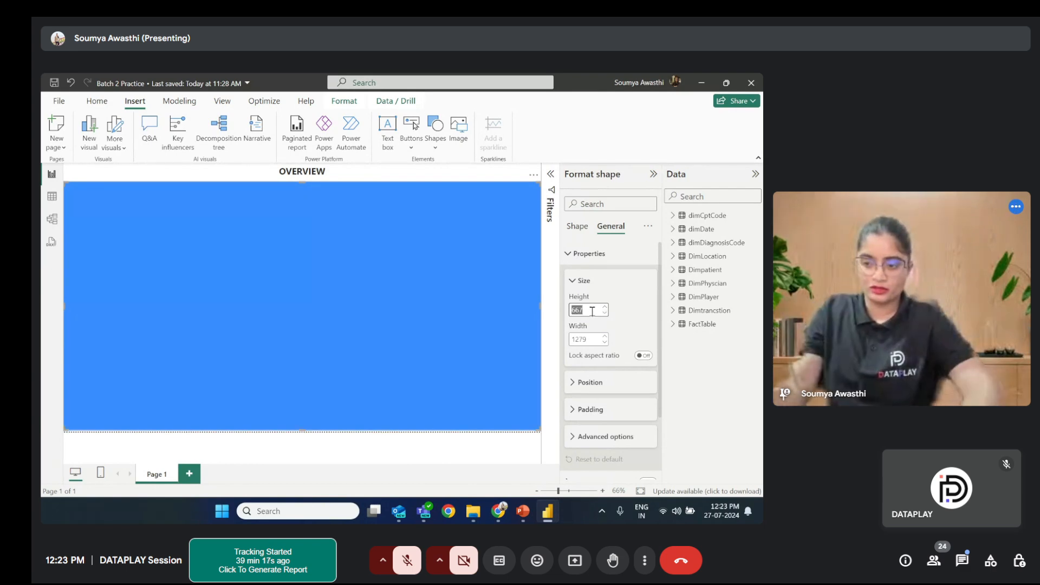
pyautogui.press('BackSpace')
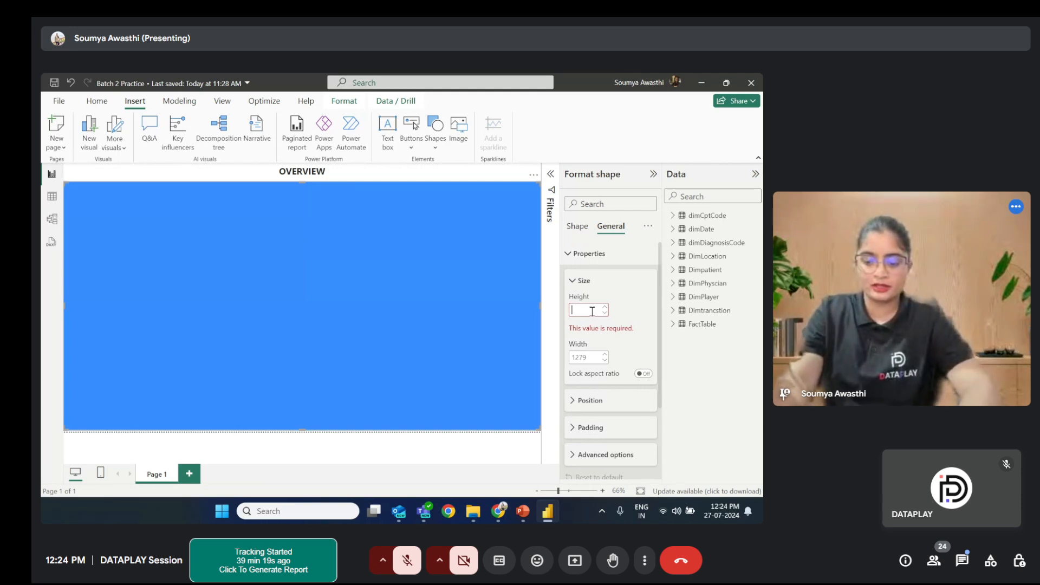
pyautogui.write('666')
pyautogui.press('BackSpace')
pyautogui.press('BackSpace')
pyautogui.press('BackSpace')
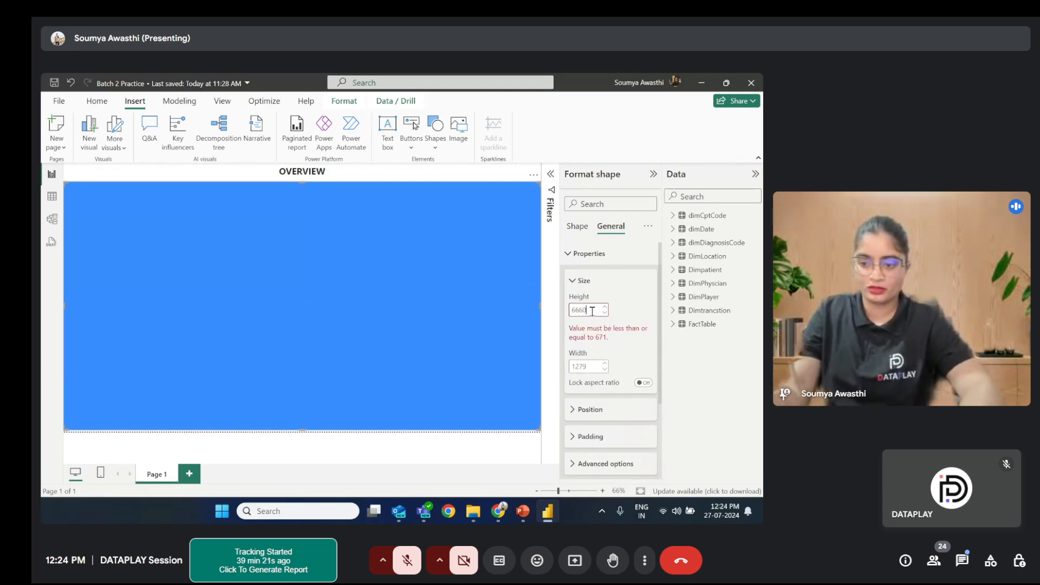
pyautogui.write('660')
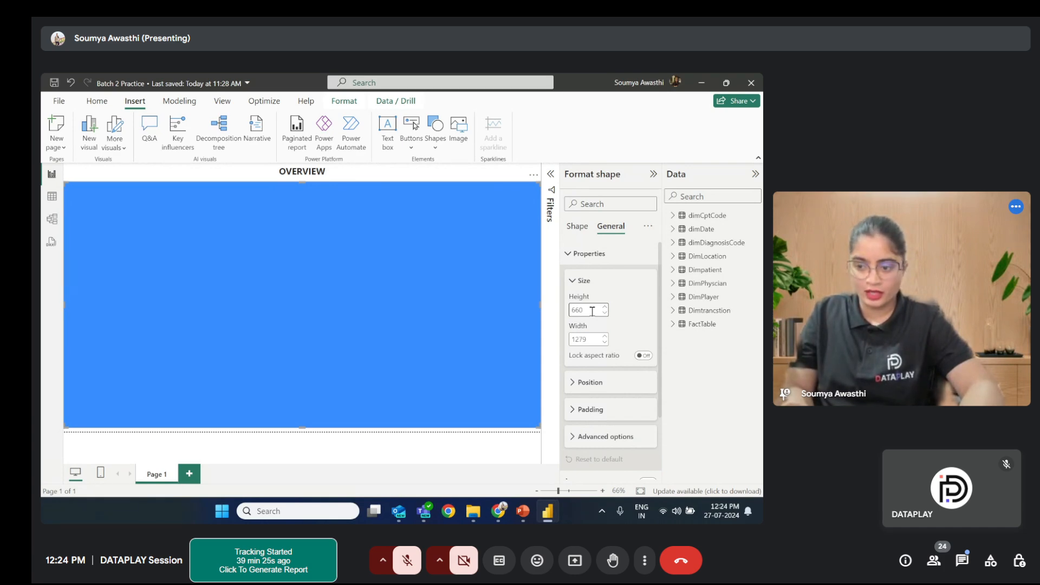
# Step: Set the rectangle's width to 1270 and centre it in the page area beneath the heading
pyautogui.doubleClick(592, 339)
pyautogui.click(592, 339)
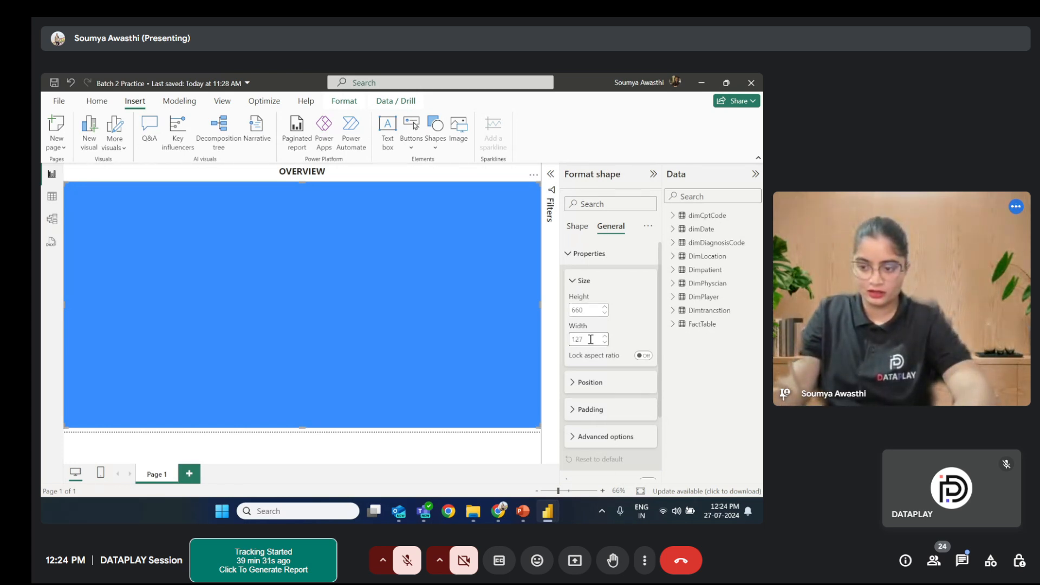
pyautogui.write('0')
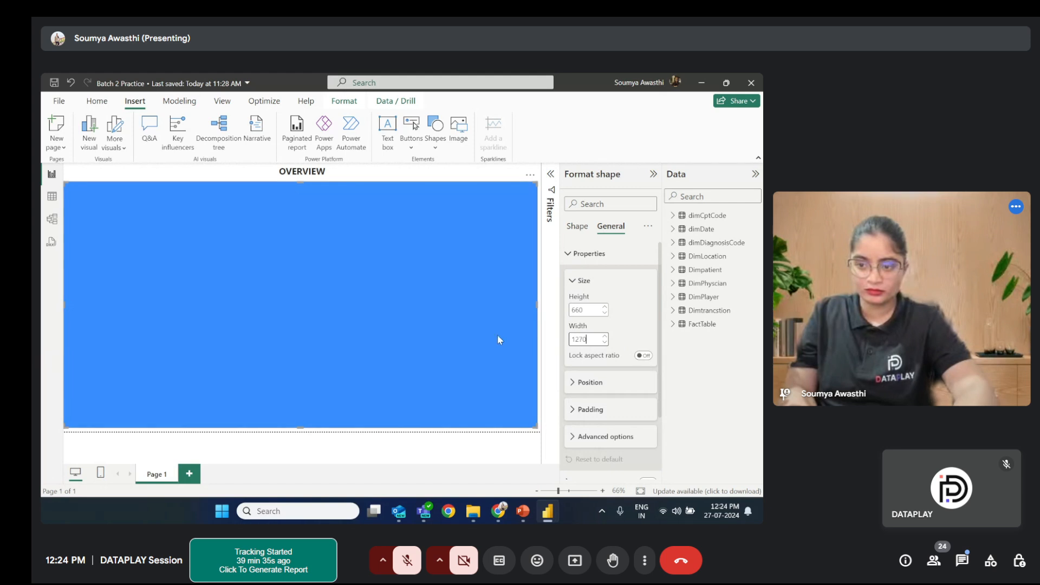
pyautogui.moveTo(398, 311); pyautogui.dragTo(399, 316)
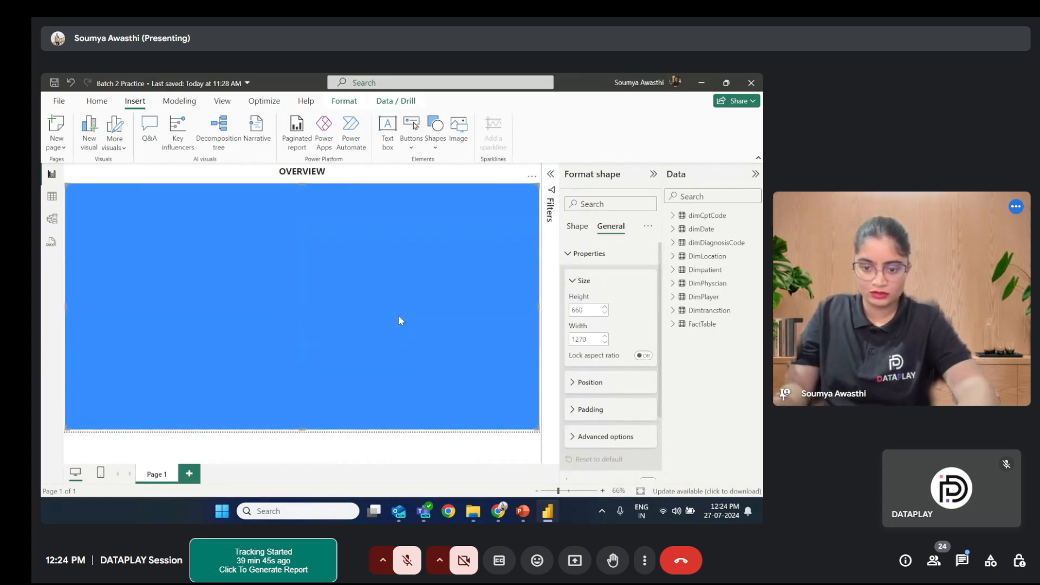
pyautogui.press('Up')
pyautogui.press('Up')
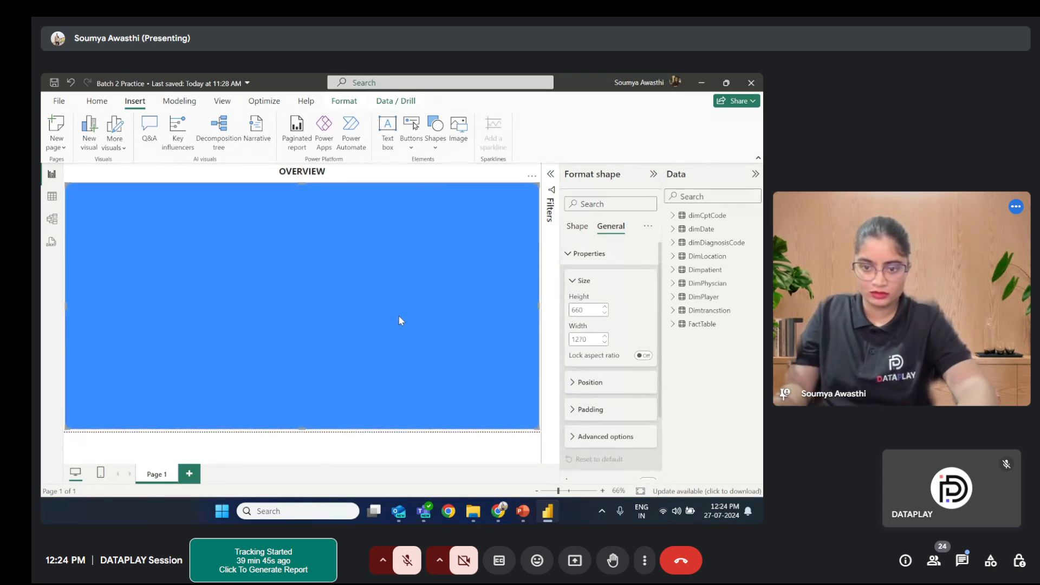
pyautogui.click(357, 458)
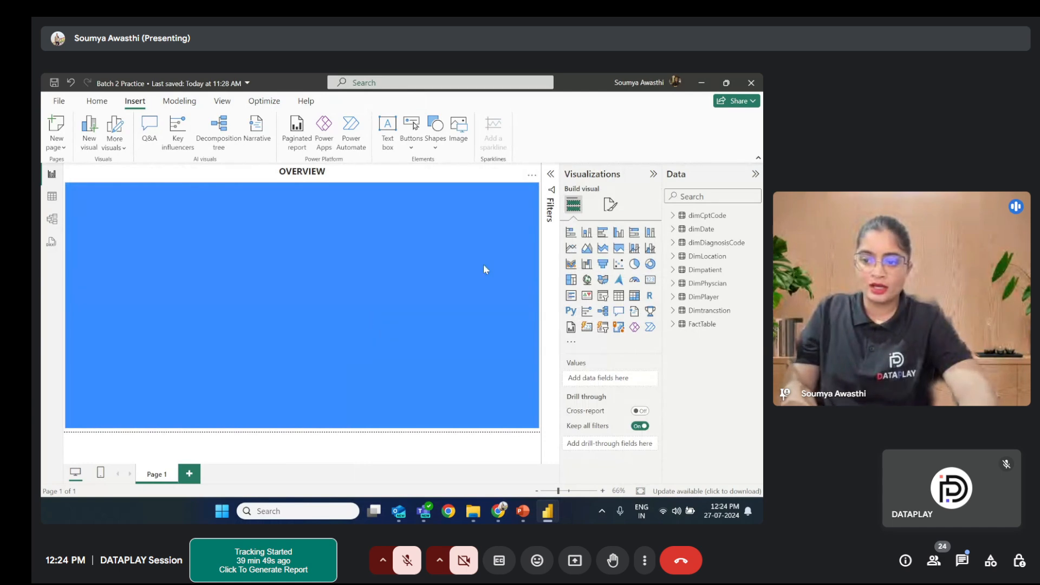
# Step: Change the rectangle's fill colour to white
pyautogui.click(532, 278)
pyautogui.click(572, 254)
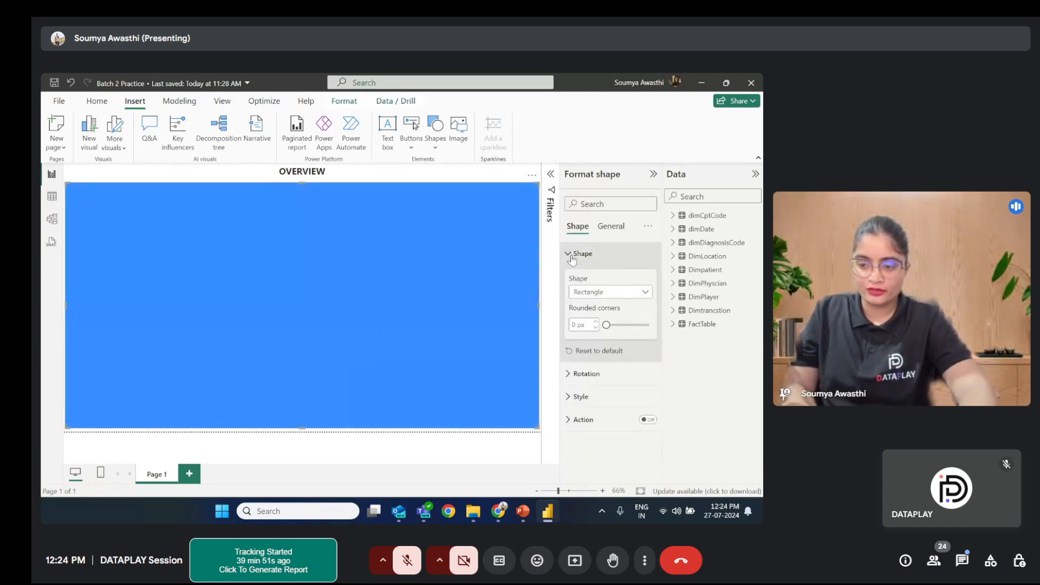
pyautogui.click(573, 255)
pyautogui.click(577, 300)
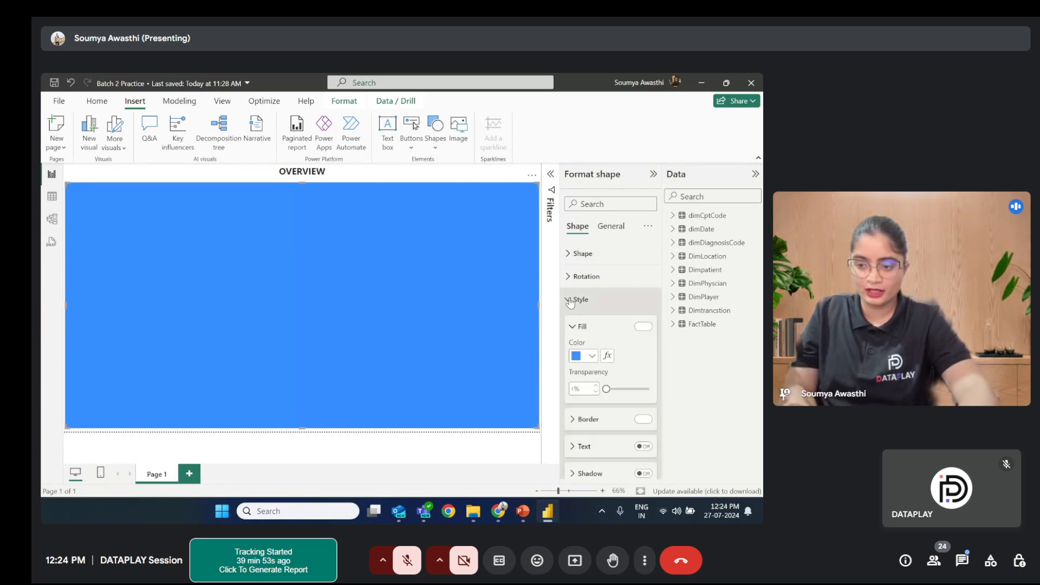
pyautogui.click(593, 358)
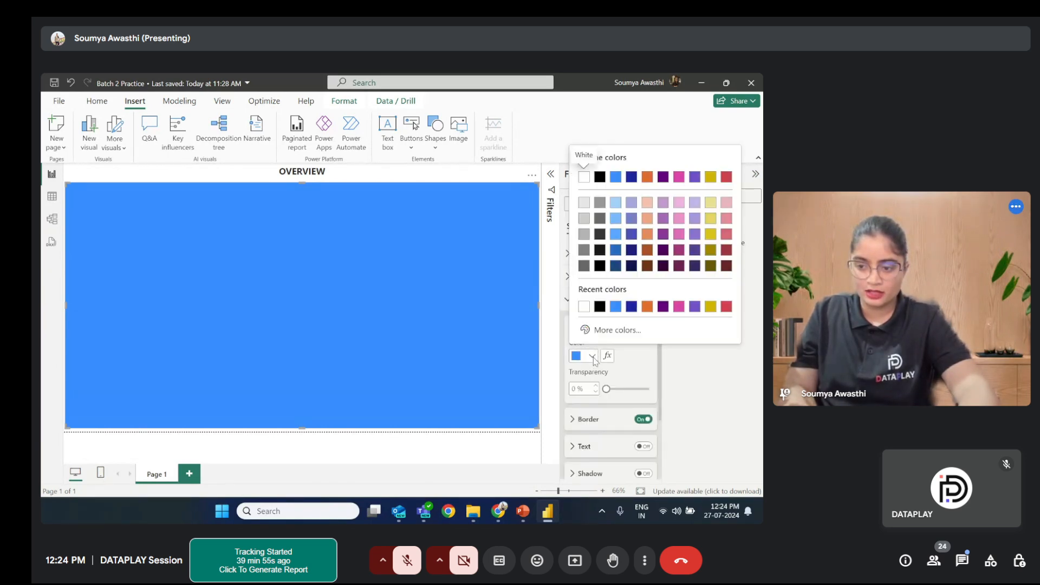
pyautogui.click(584, 306)
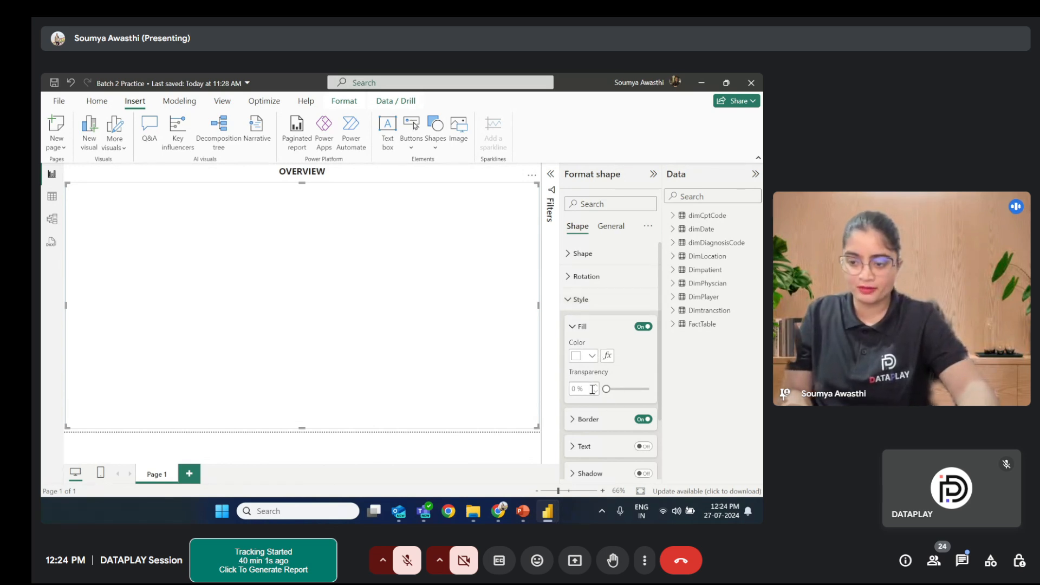
# Step: Try different fill transparency levels on the rectangle, first in white and then in dark red, ending at 50%
pyautogui.moveTo(606, 390); pyautogui.dragTo(647, 389)
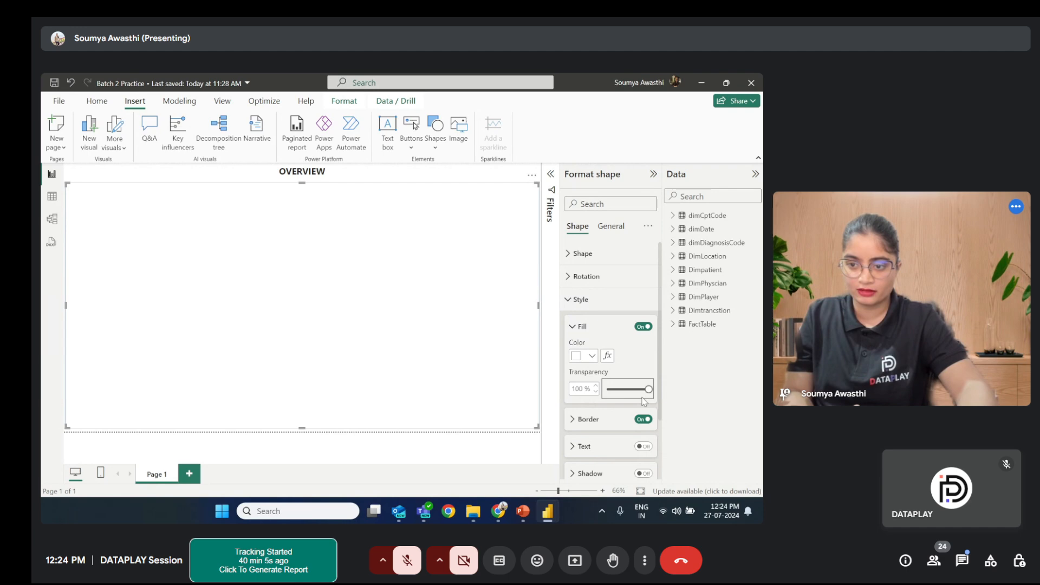
pyautogui.moveTo(648, 389); pyautogui.dragTo(621, 392)
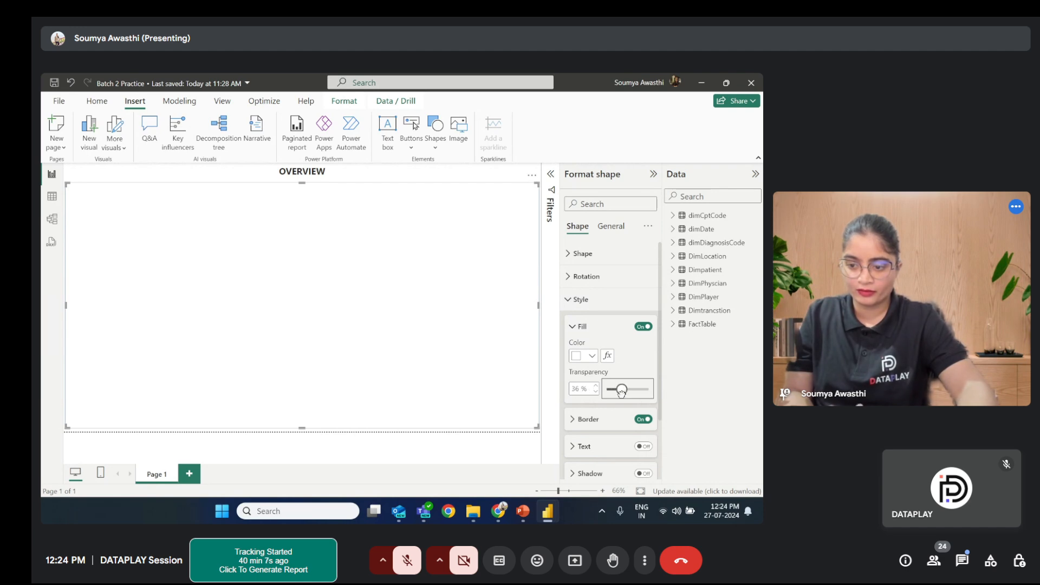
pyautogui.click(592, 356)
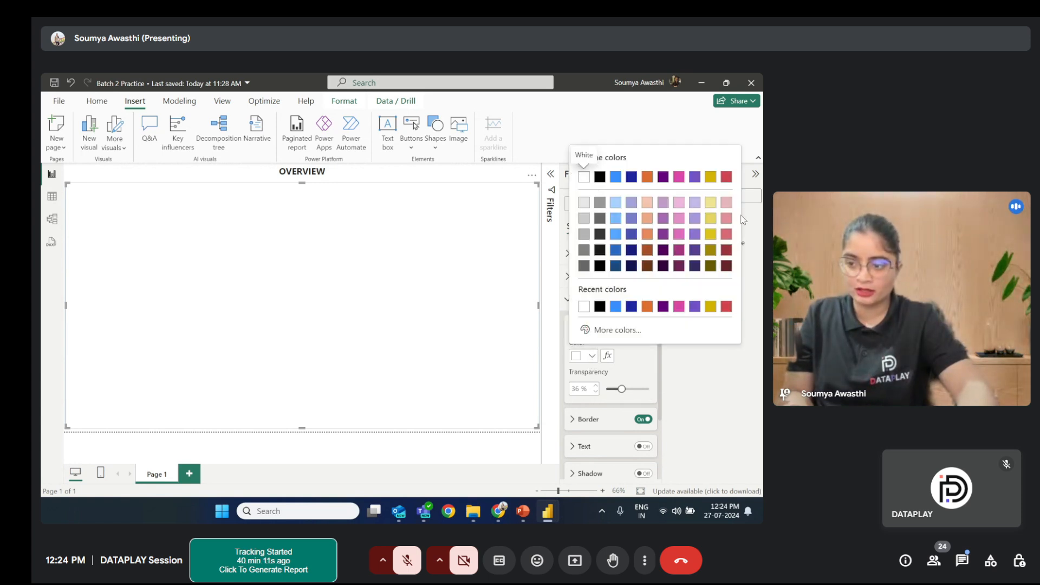
pyautogui.click(727, 265)
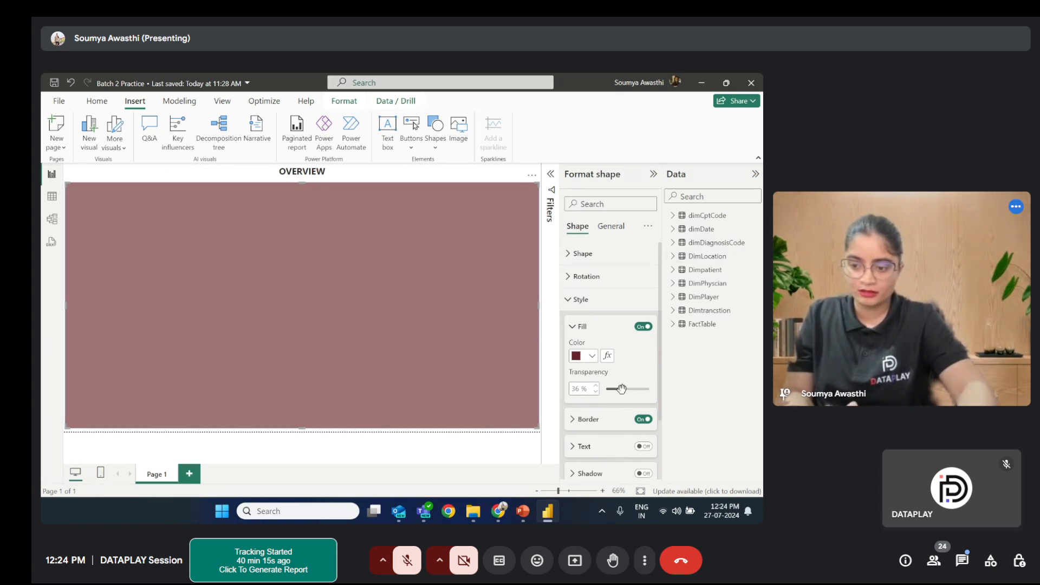
pyautogui.moveTo(621, 389); pyautogui.dragTo(607, 389)
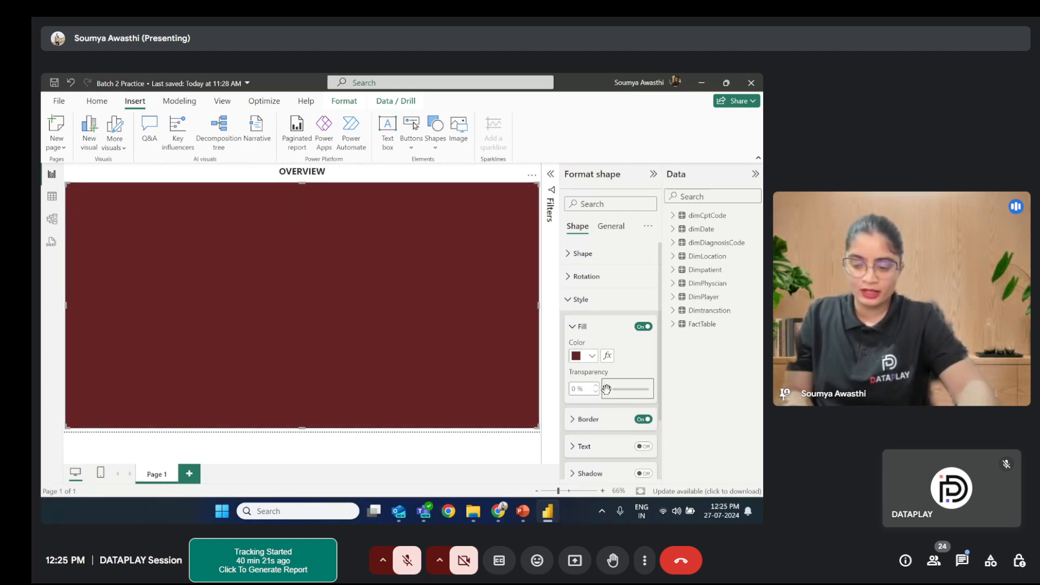
pyautogui.moveTo(608, 389); pyautogui.dragTo(627, 389)
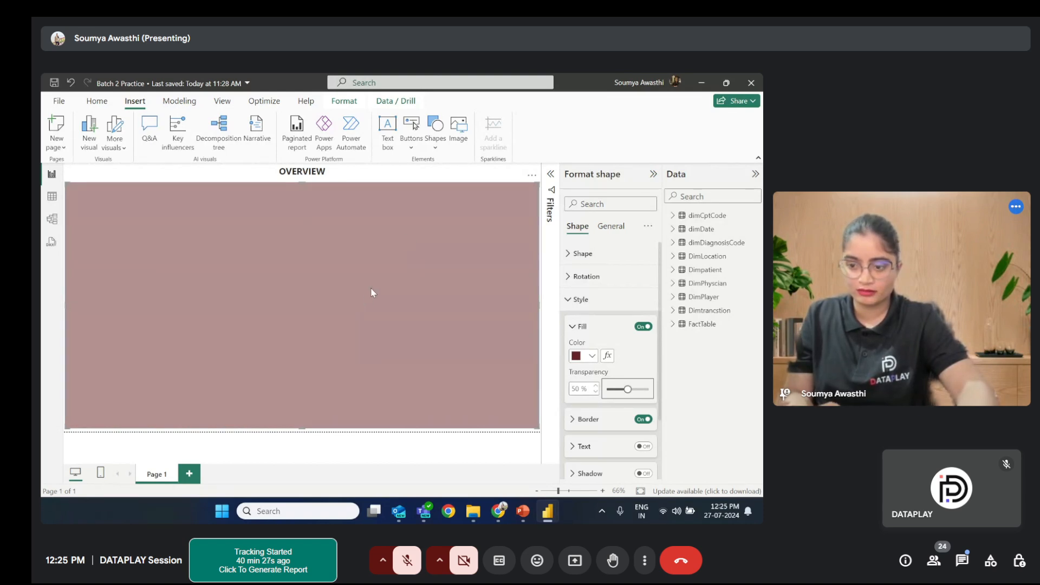
# Step: Return the rectangle's fill to white with 0% transparency
pyautogui.click(592, 357)
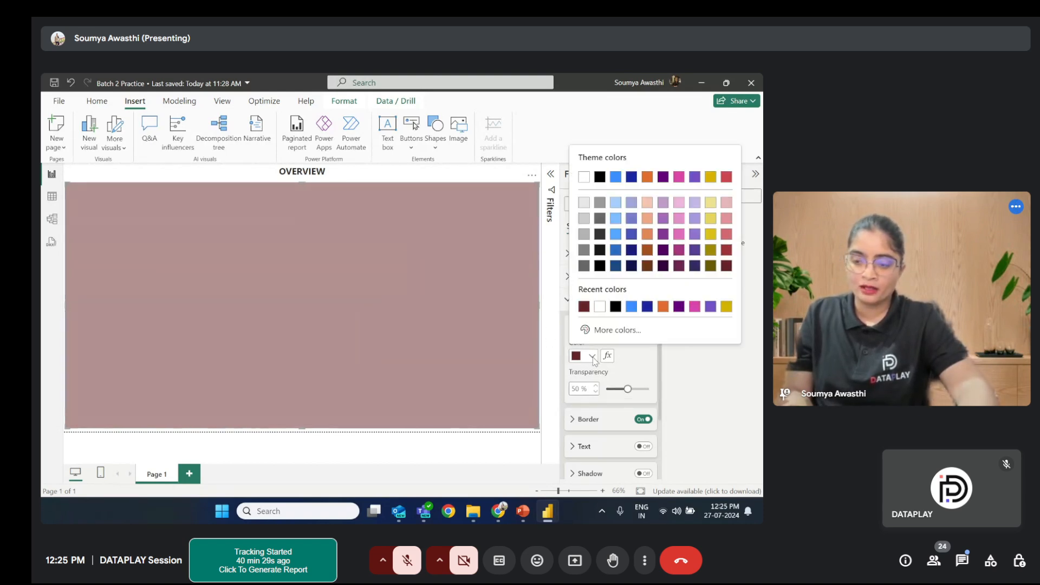
pyautogui.click(602, 312)
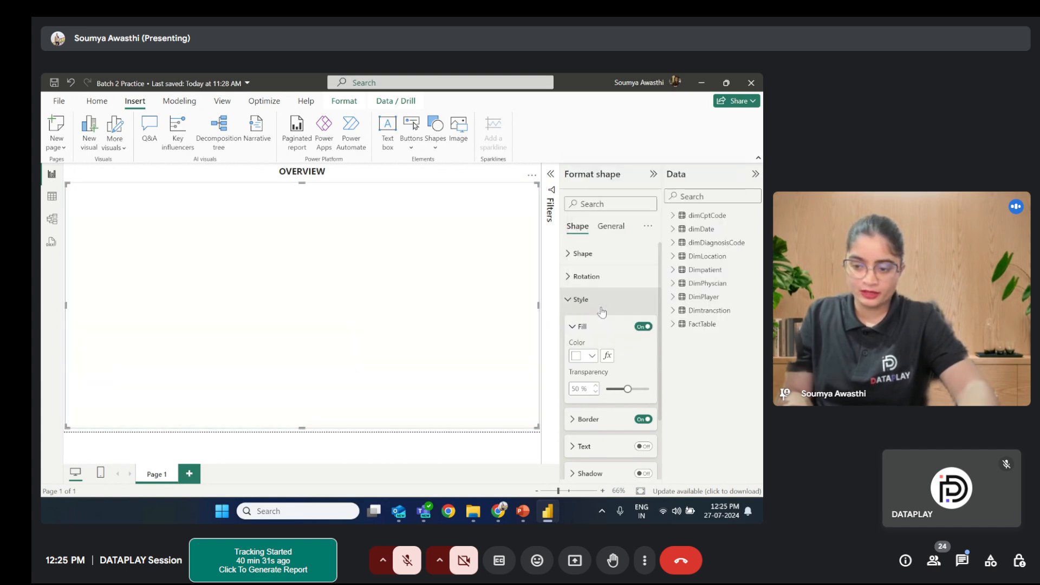
pyautogui.moveTo(627, 389); pyautogui.dragTo(601, 390)
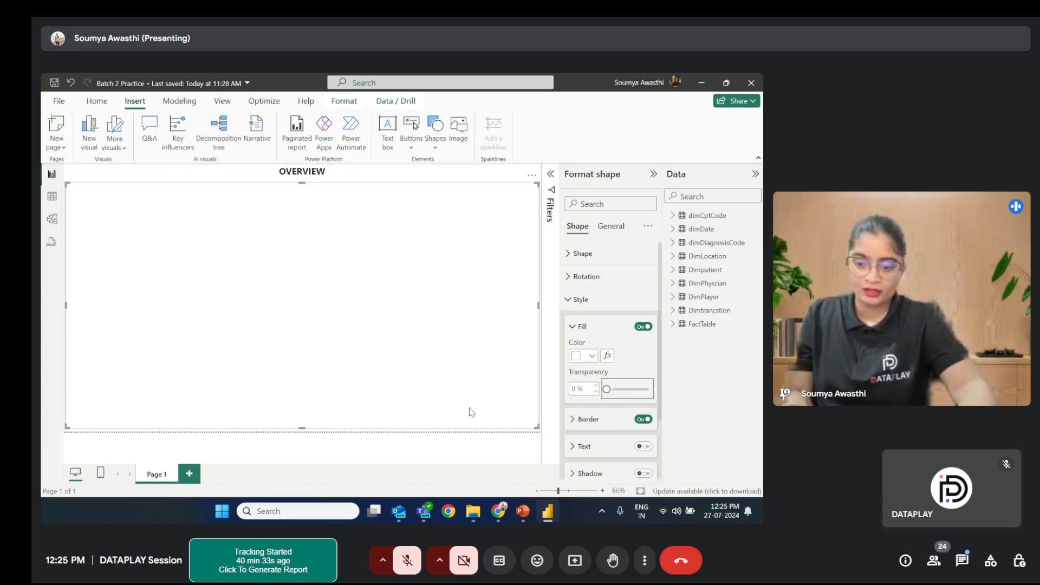
pyautogui.click(402, 450)
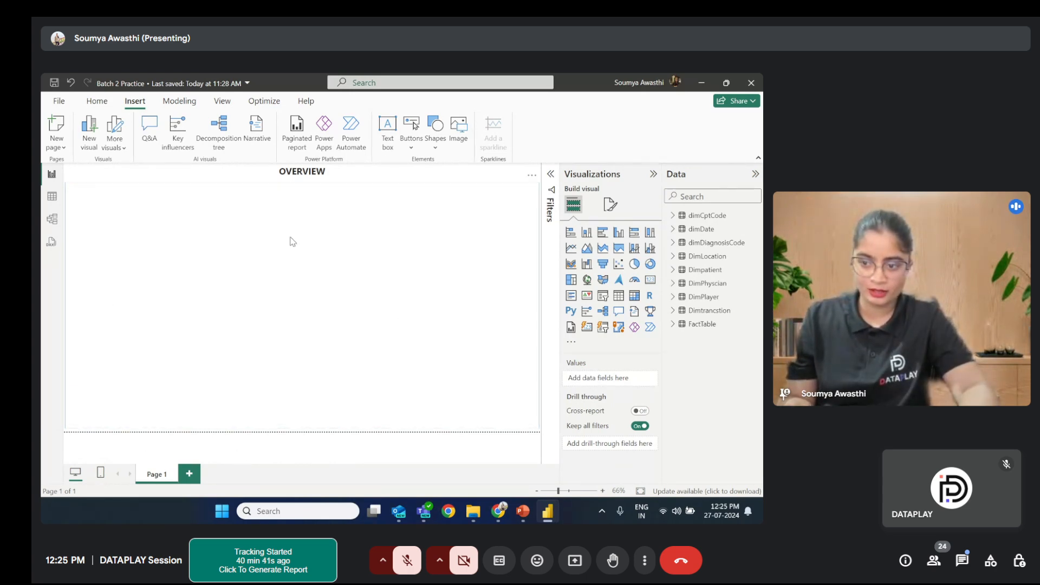
# Step: Turn off the border of the white background rectangle beneath the heading
pyautogui.click(485, 291)
pyautogui.click(569, 255)
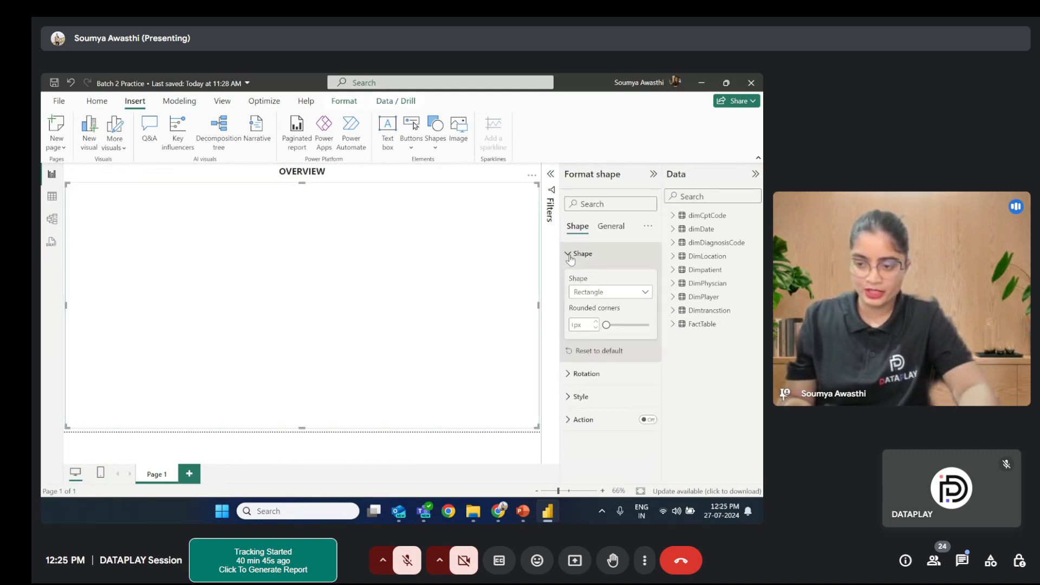
pyautogui.click(571, 256)
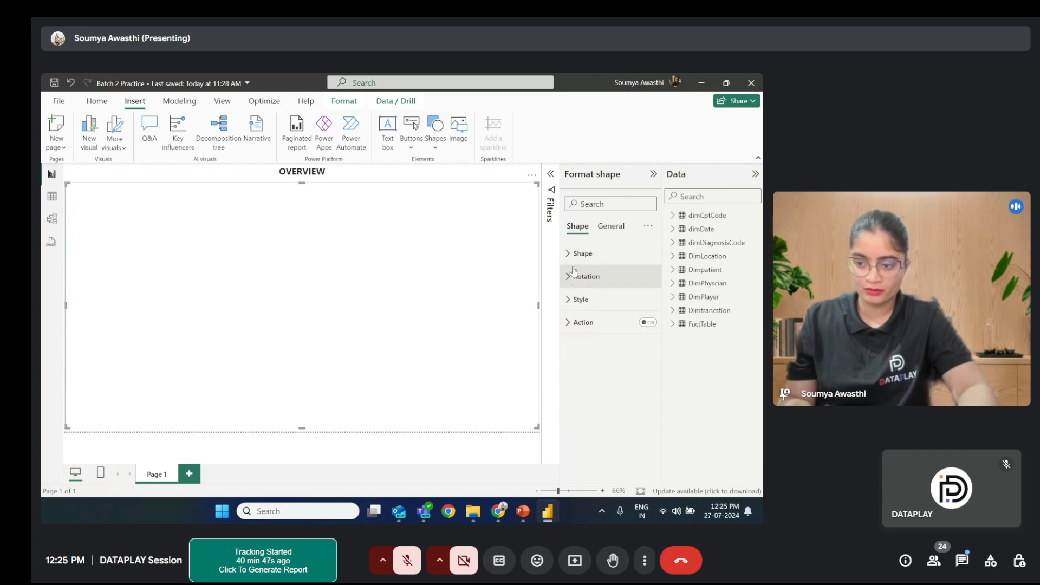
pyautogui.click(570, 301)
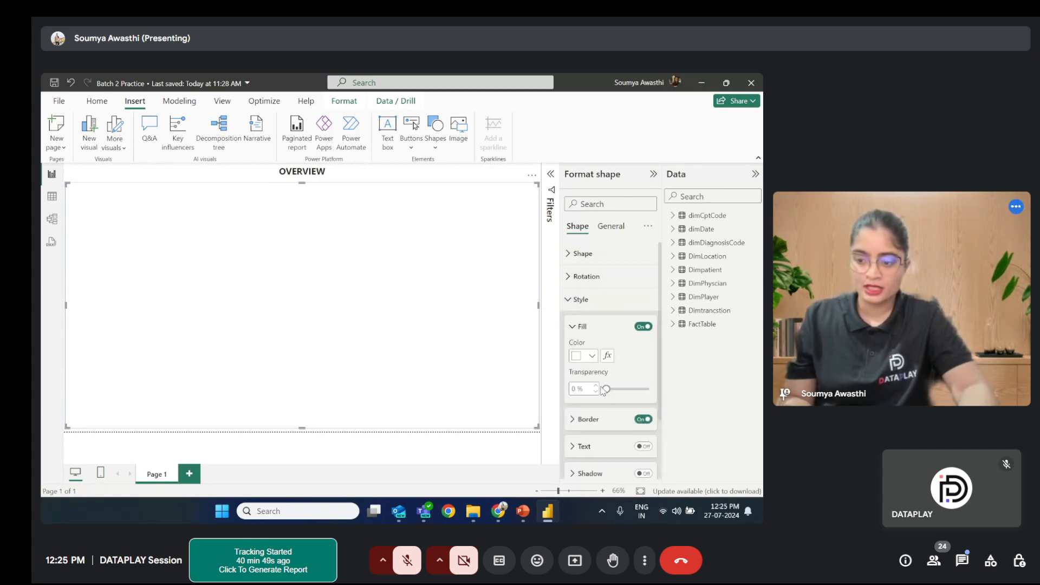
pyautogui.scroll(-2, 589, 357)
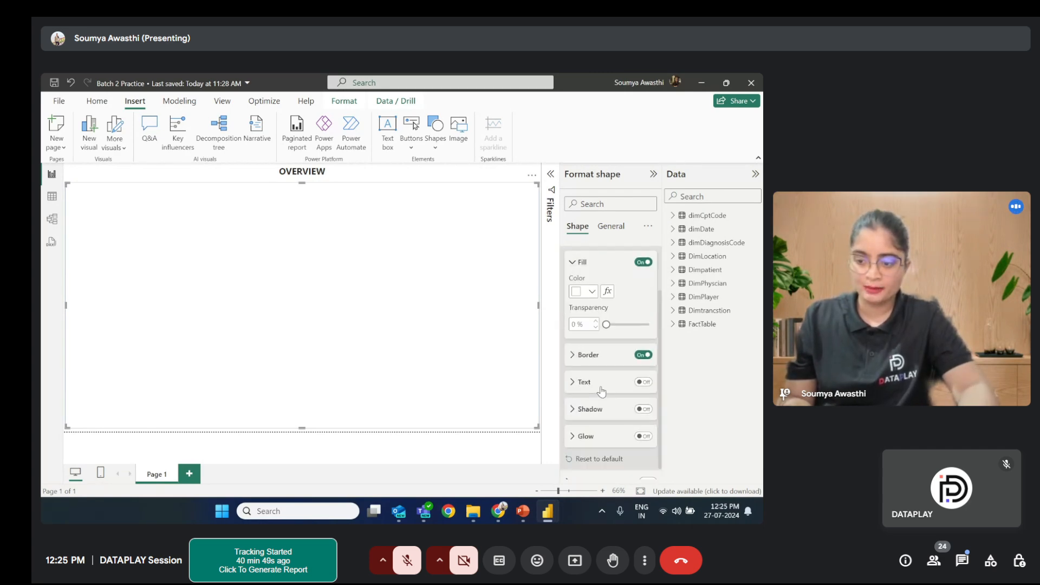
pyautogui.click(573, 355)
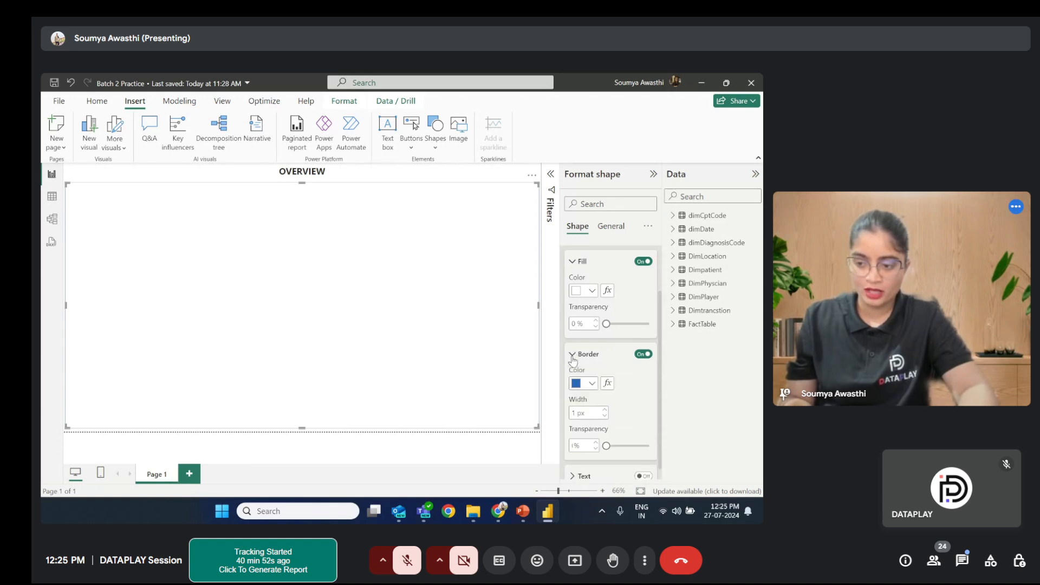
pyautogui.click(642, 354)
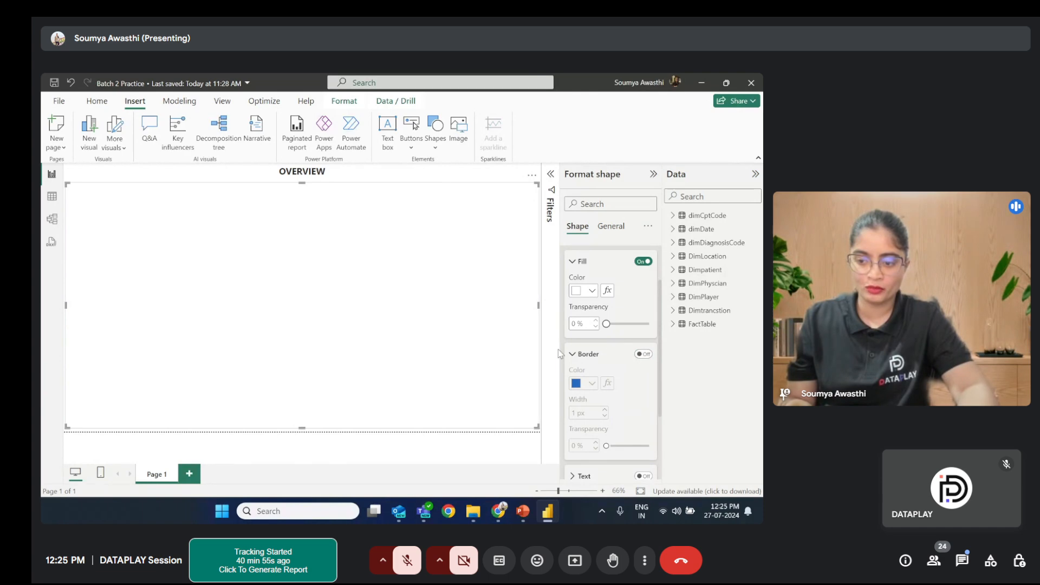
pyautogui.click(572, 355)
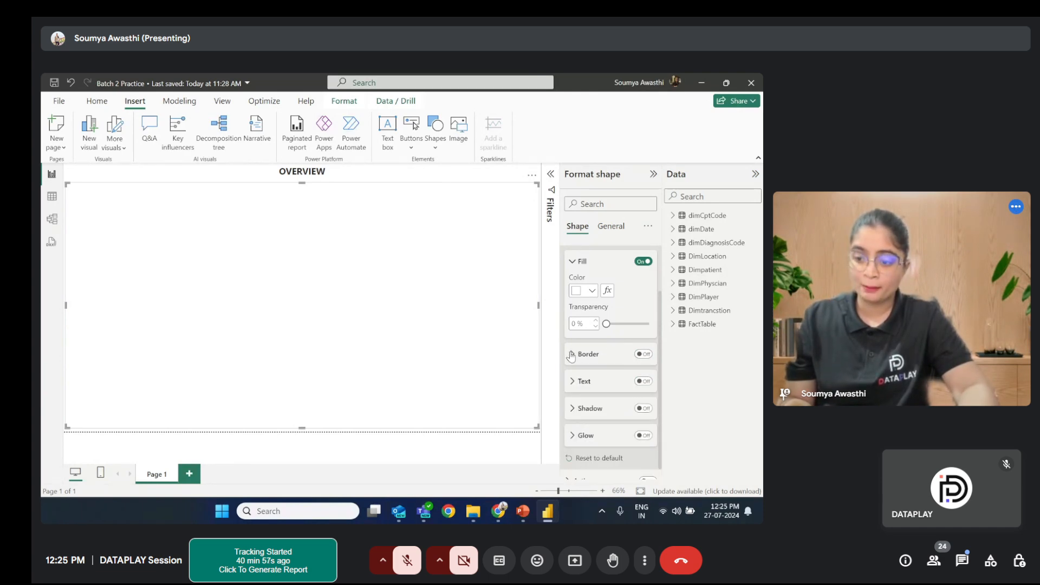
# Step: Turn on the background rectangle's glow effect and set the glow colour to the lightest grey
pyautogui.click(642, 435)
pyautogui.scroll(-1, 606, 390)
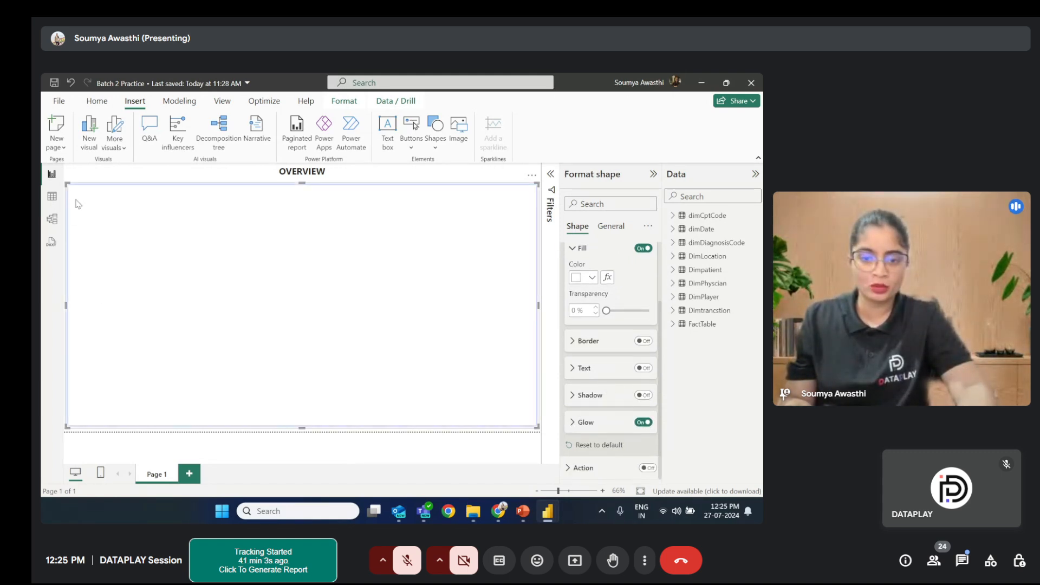
pyautogui.click(580, 422)
pyautogui.scroll(-3, 596, 437)
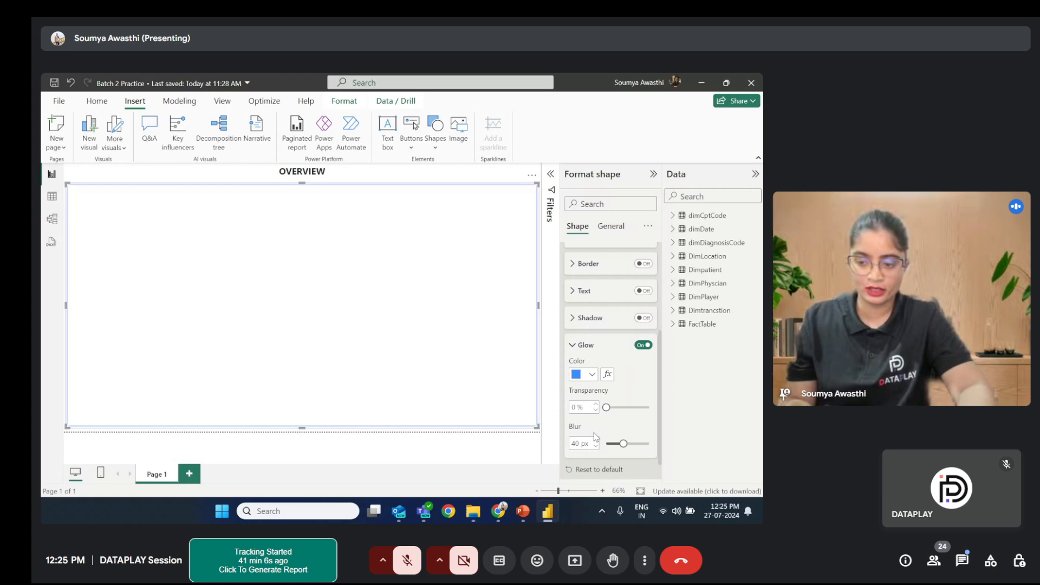
pyautogui.click(593, 374)
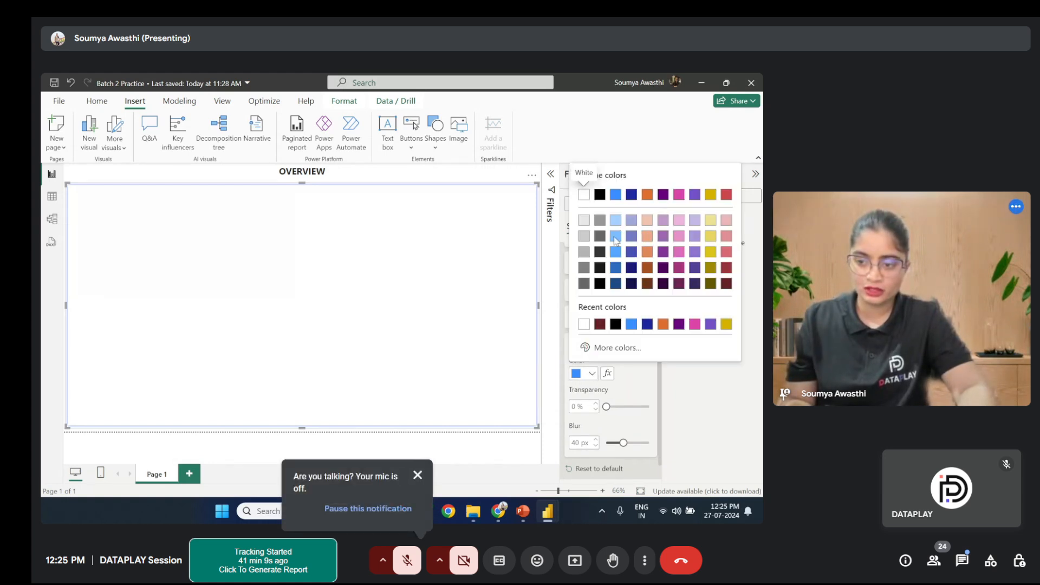
pyautogui.click(583, 222)
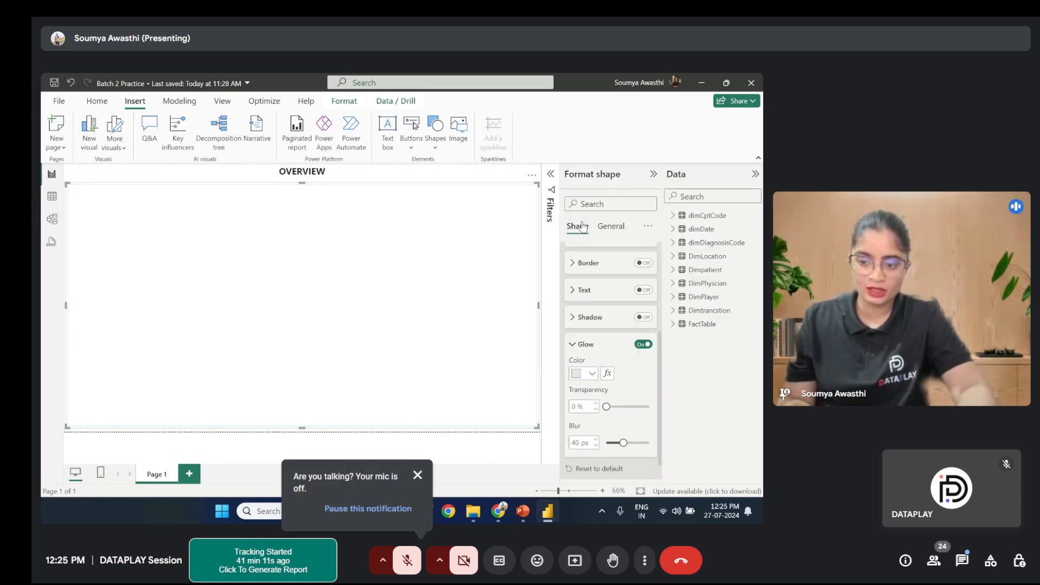
pyautogui.click(278, 443)
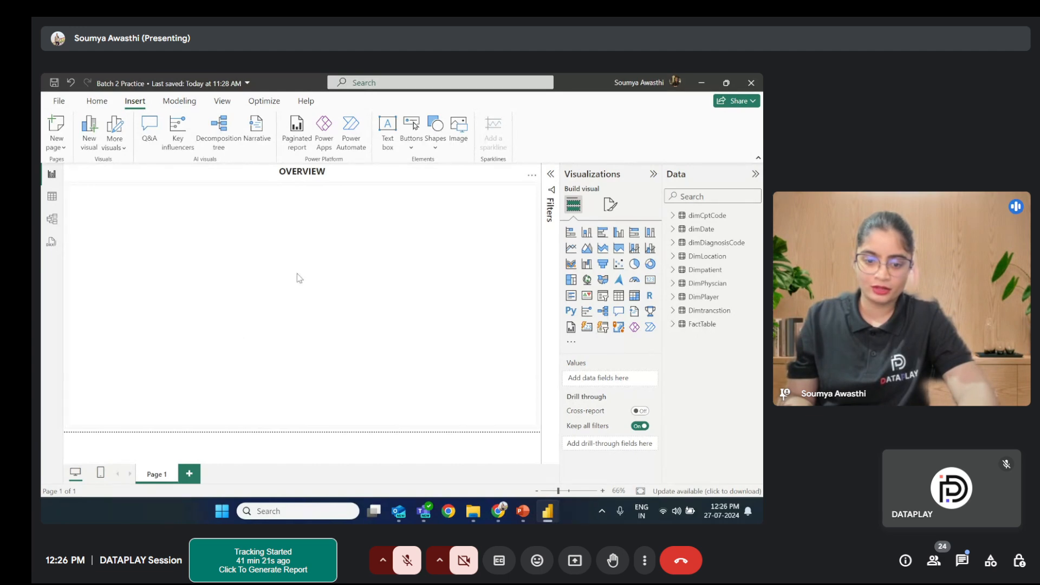
pyautogui.click(274, 374)
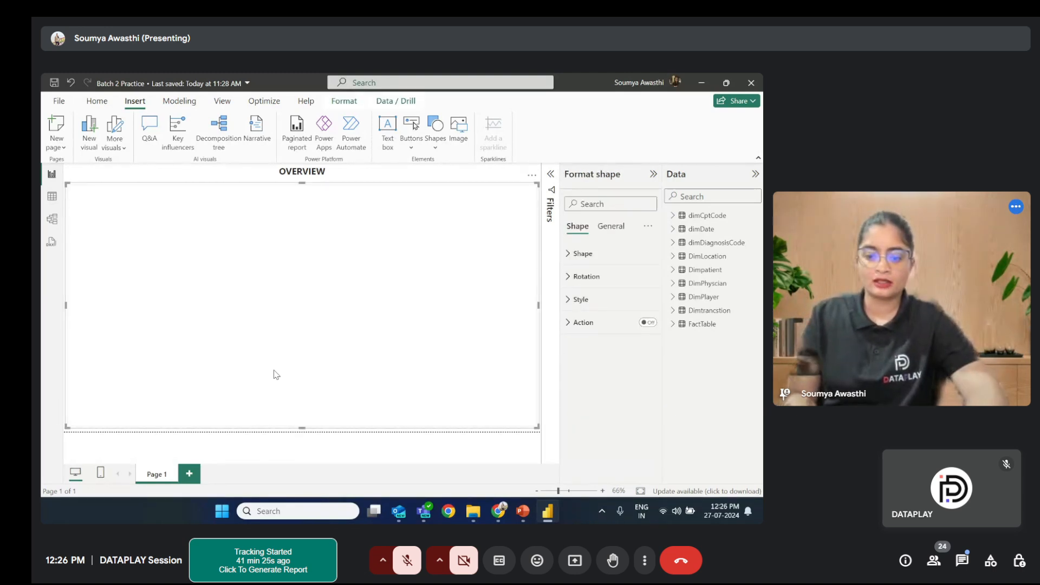
pyautogui.click(266, 459)
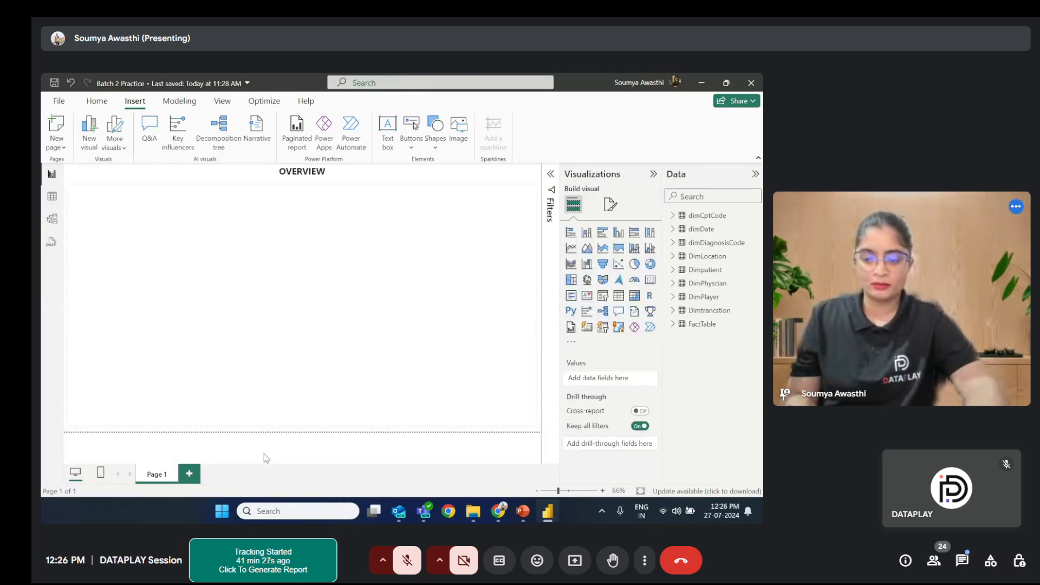
# Step: Check the Overview Dashboard KPIs on the PowerPoint slide, and add a card in Power BI showing the sum of GrossCharge from FactTable
pyautogui.click(525, 514)
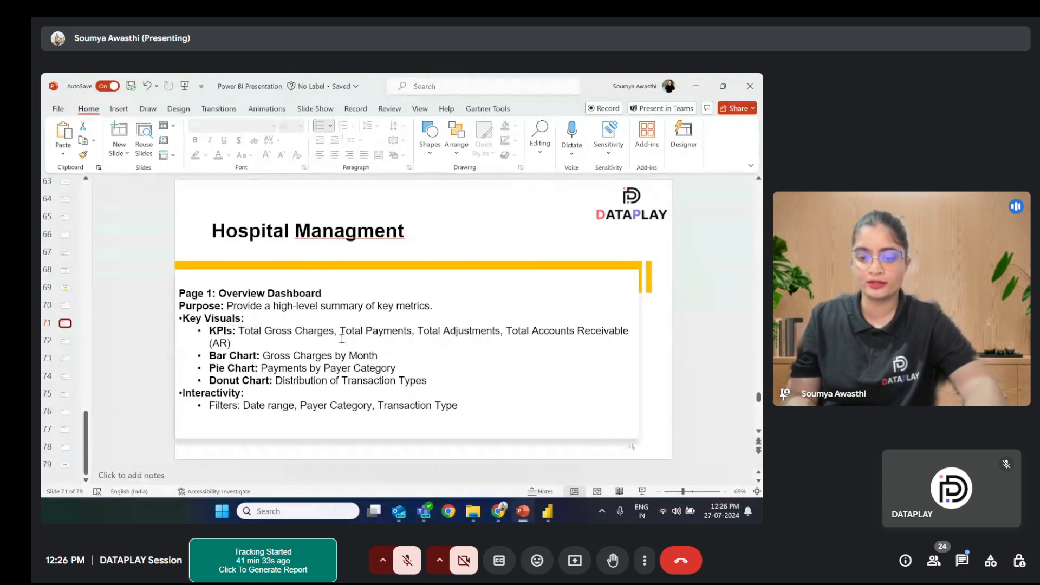
pyautogui.click(697, 82)
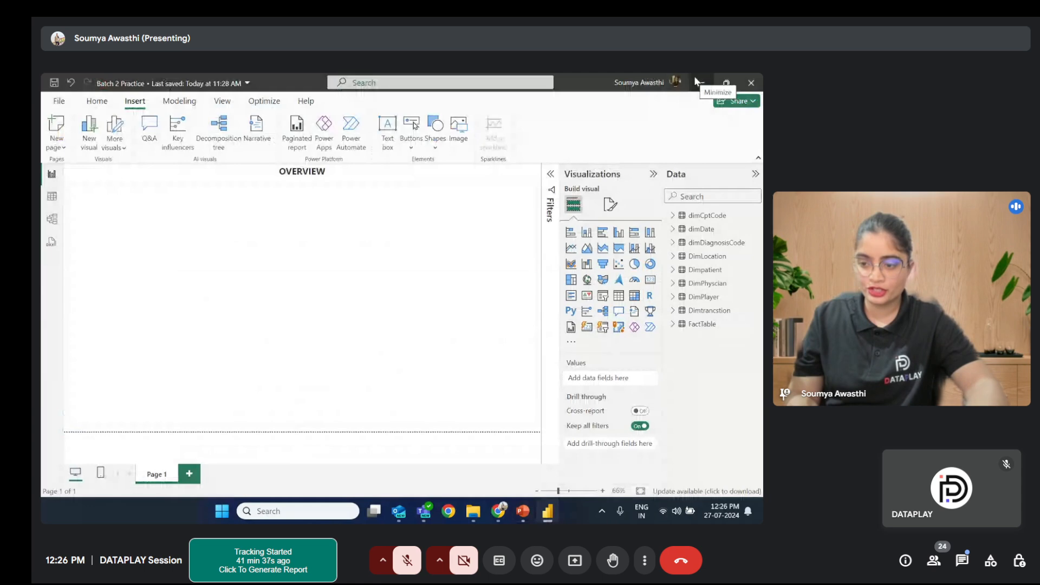
pyautogui.click(651, 281)
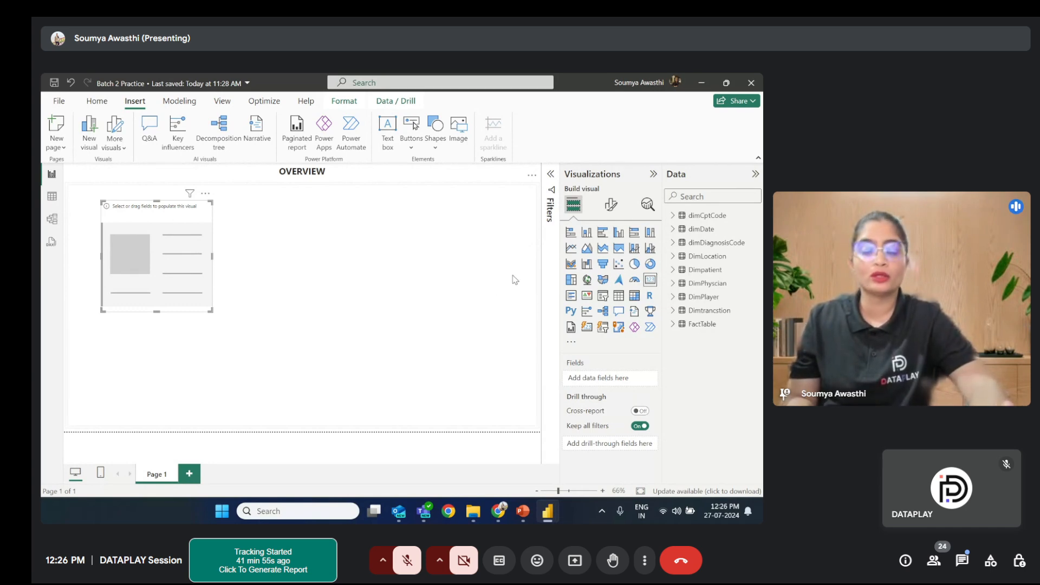
pyautogui.click(675, 326)
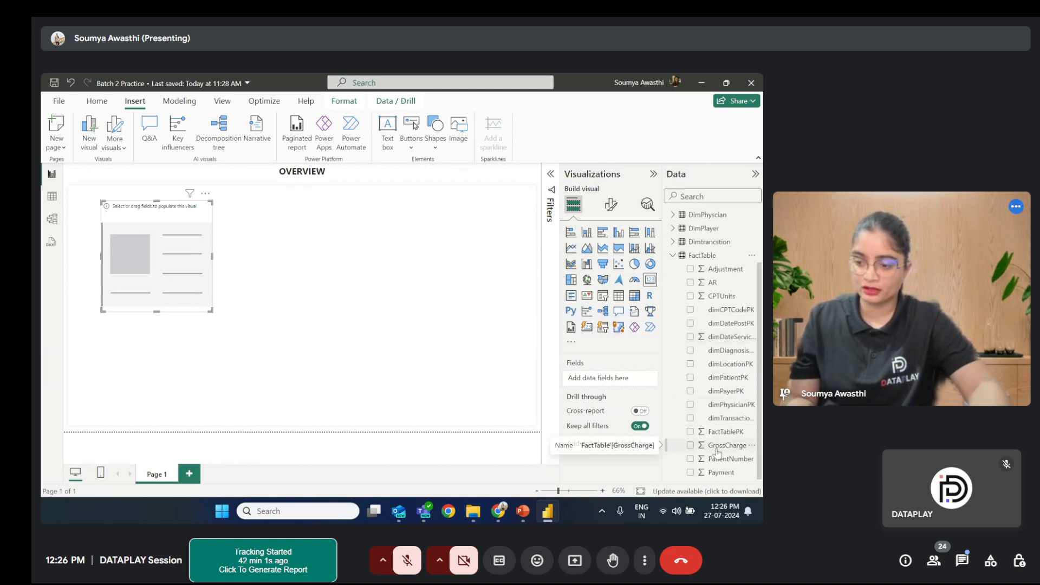
pyautogui.moveTo(714, 448); pyautogui.dragTo(611, 388)
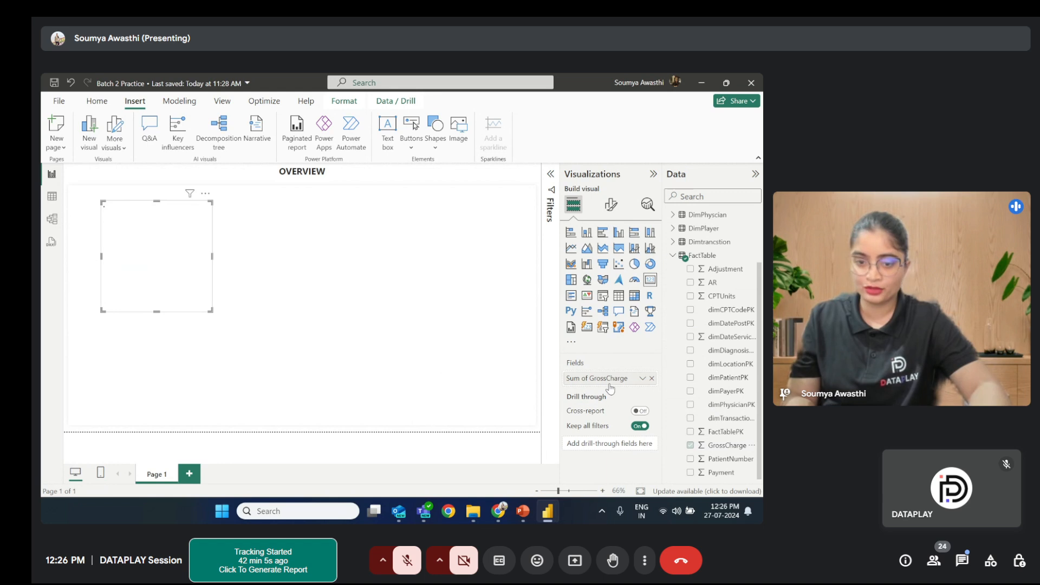
pyautogui.click(652, 378)
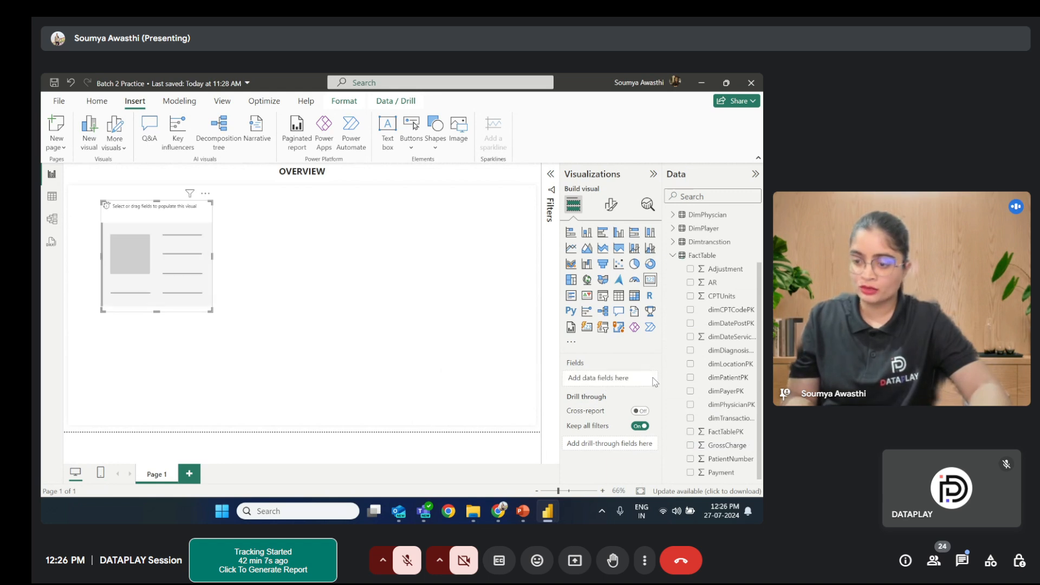
pyautogui.click(691, 447)
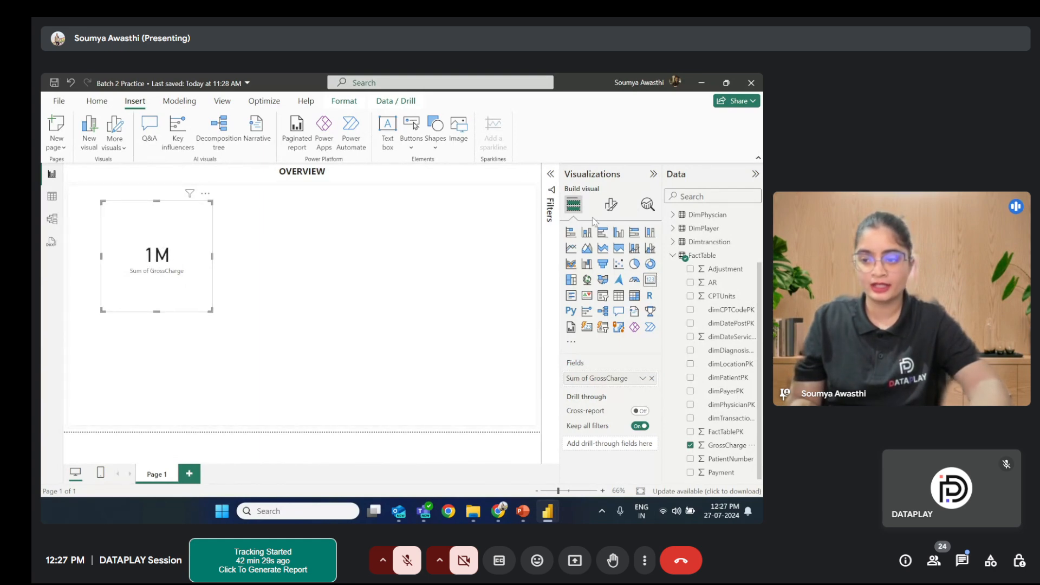
# Step: Try Segoe UI Semibold, Segoe UI Light and Segoe UI as the font of the card's callout value
pyautogui.click(611, 204)
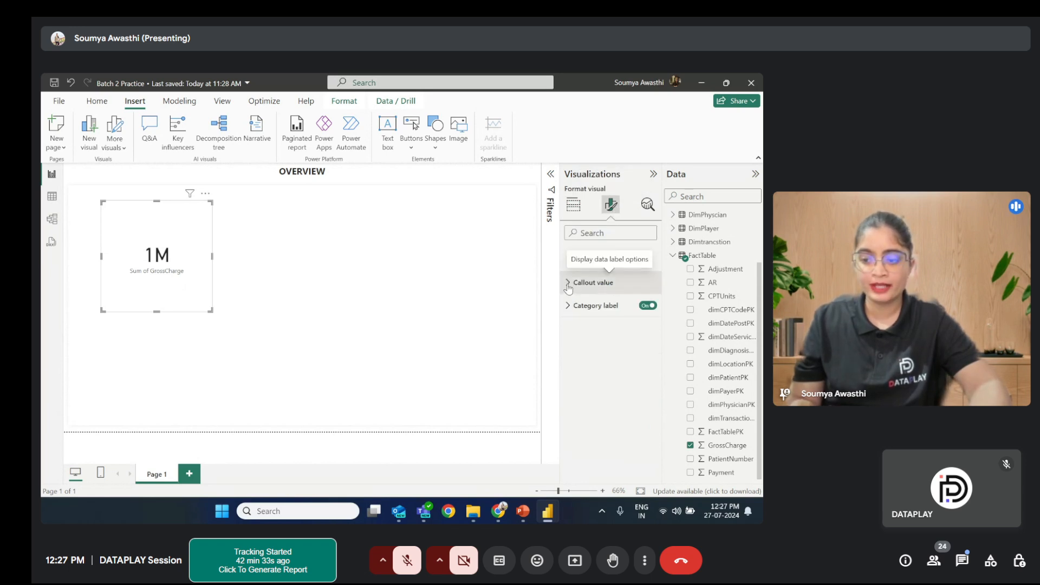
pyautogui.click(569, 284)
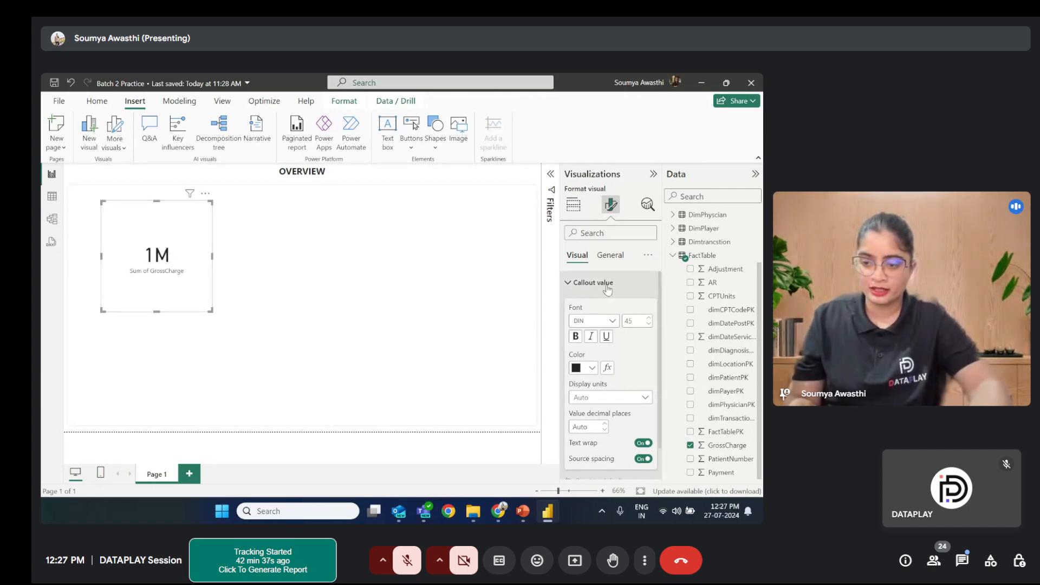
pyautogui.click(611, 321)
pyautogui.scroll(-3, 606, 280)
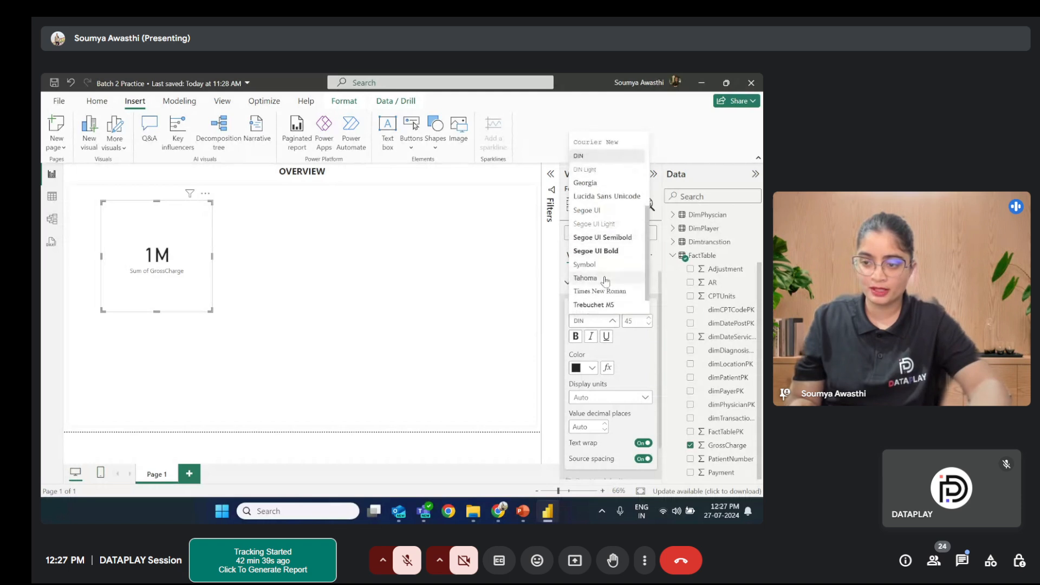
pyautogui.click(600, 238)
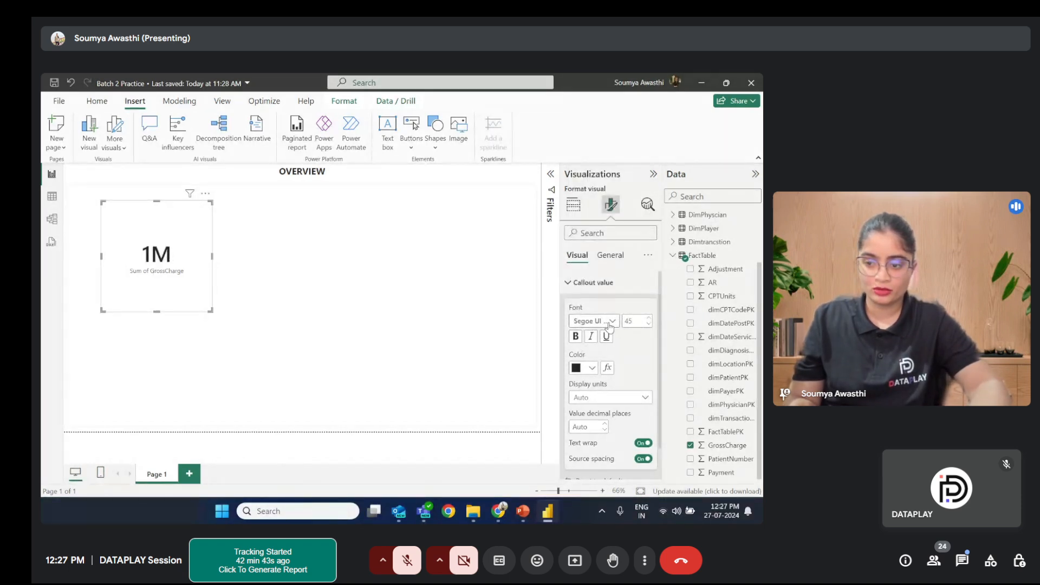
pyautogui.click(610, 323)
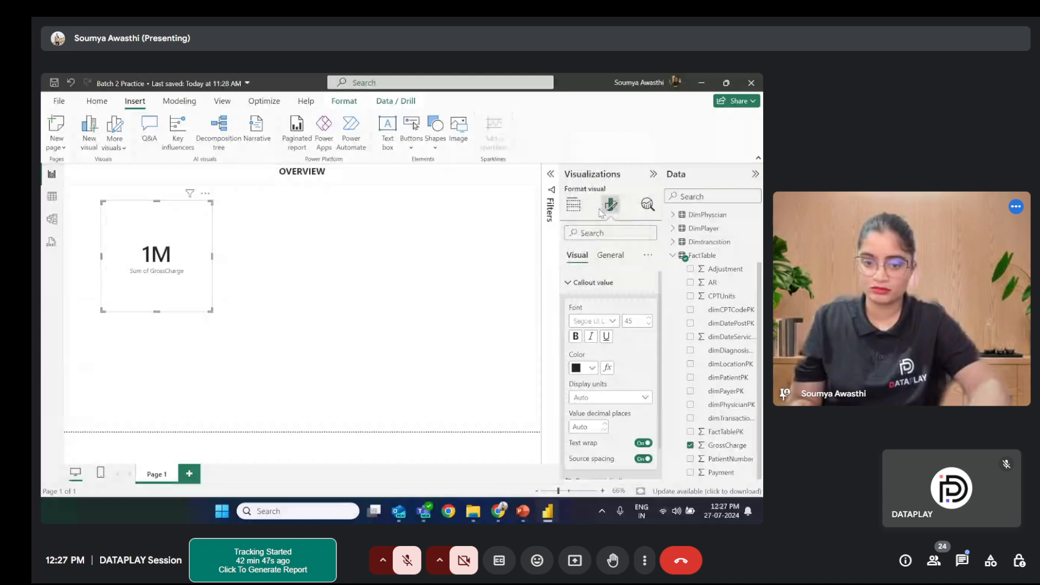
pyautogui.click(606, 323)
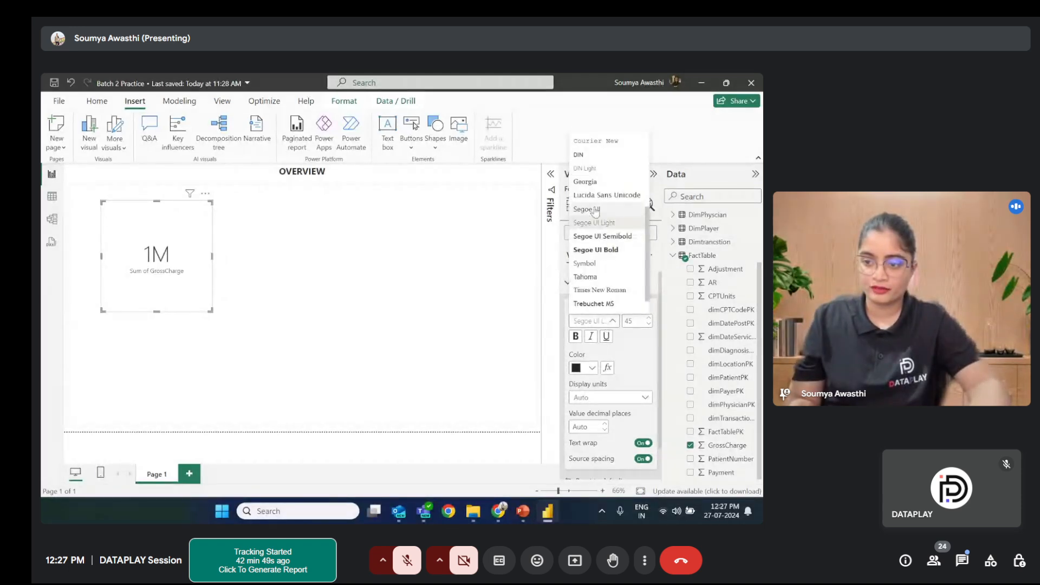
pyautogui.click(596, 216)
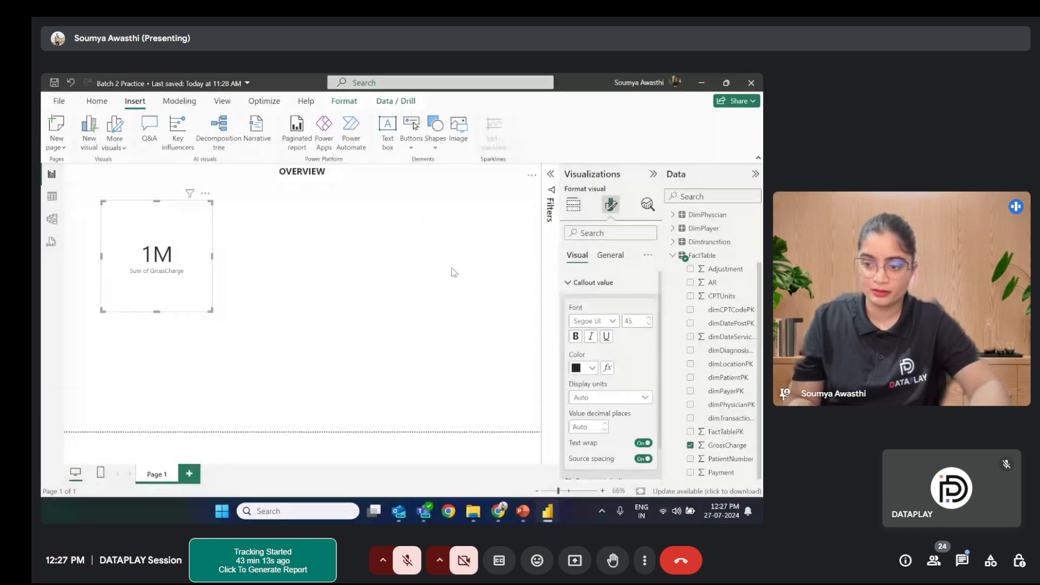
# Step: Set the card's callout value font to Segoe UI Bold at size 30
pyautogui.click(596, 320)
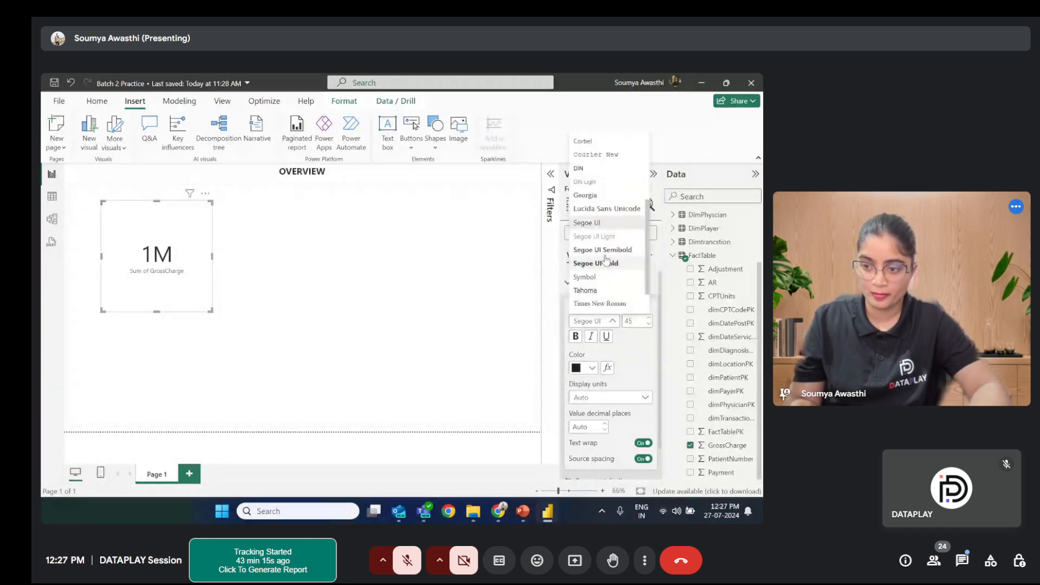
pyautogui.click(606, 259)
pyautogui.doubleClick(631, 321)
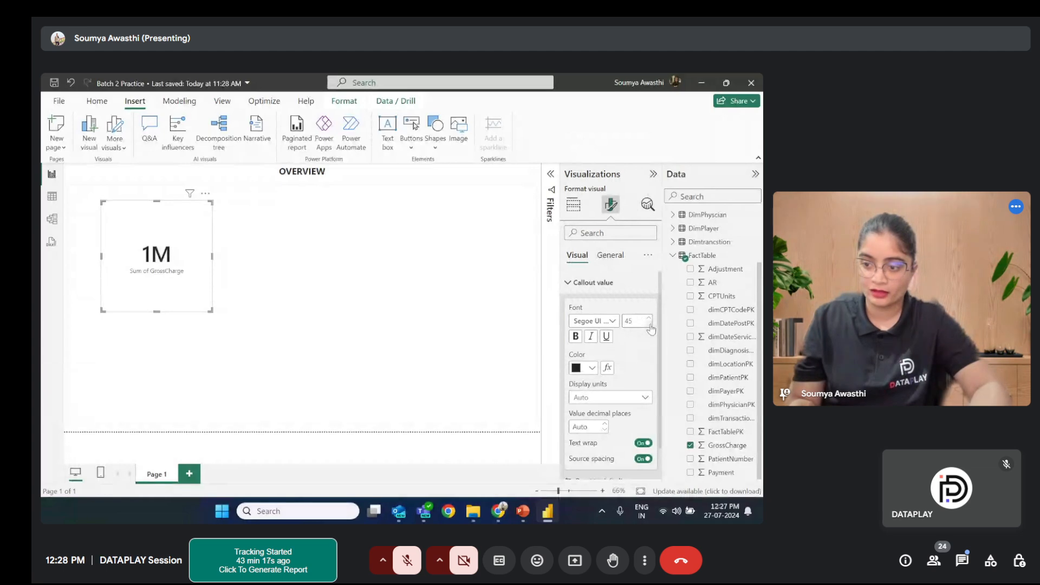
pyautogui.write('30')
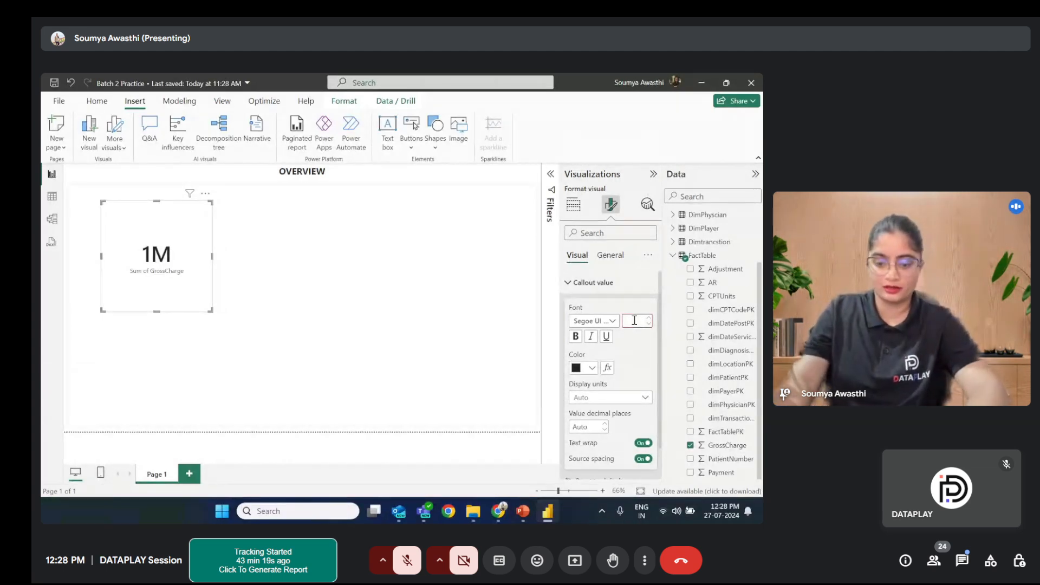
pyautogui.click(387, 314)
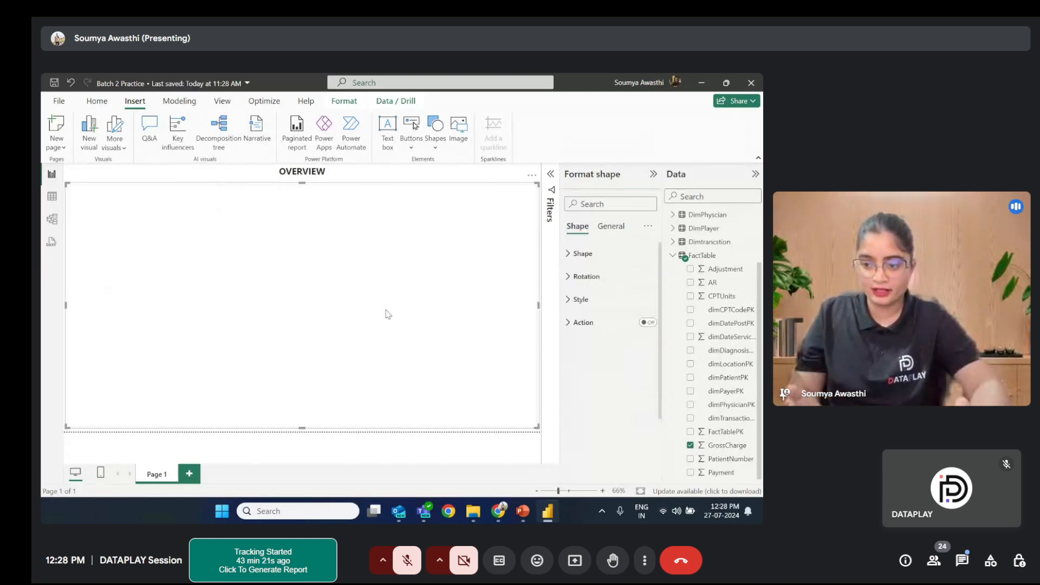
# Step: Show the selection list of page objects and rename the heading text box as Overview
pyautogui.click(386, 174)
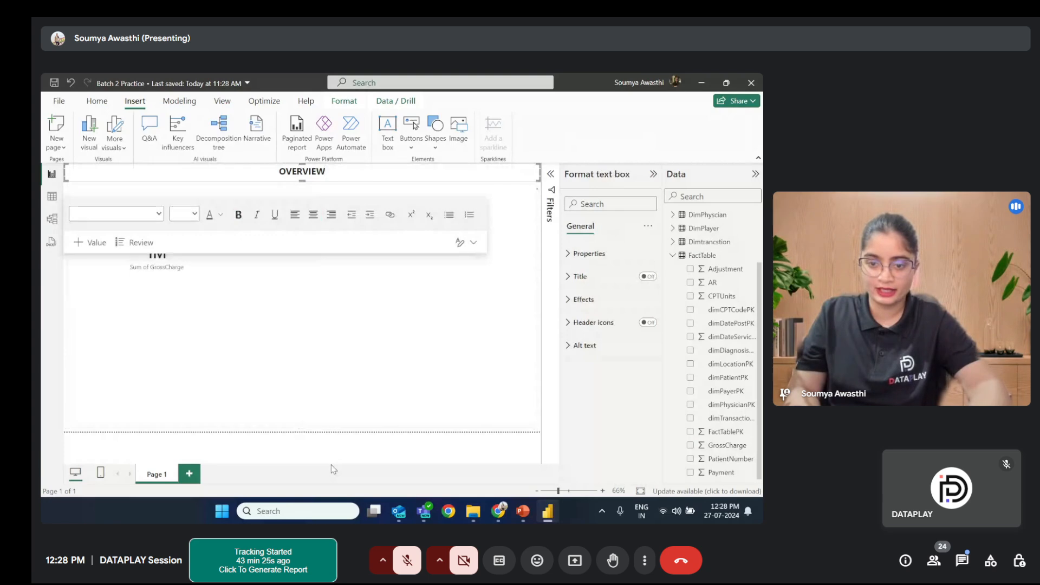
pyautogui.click(507, 446)
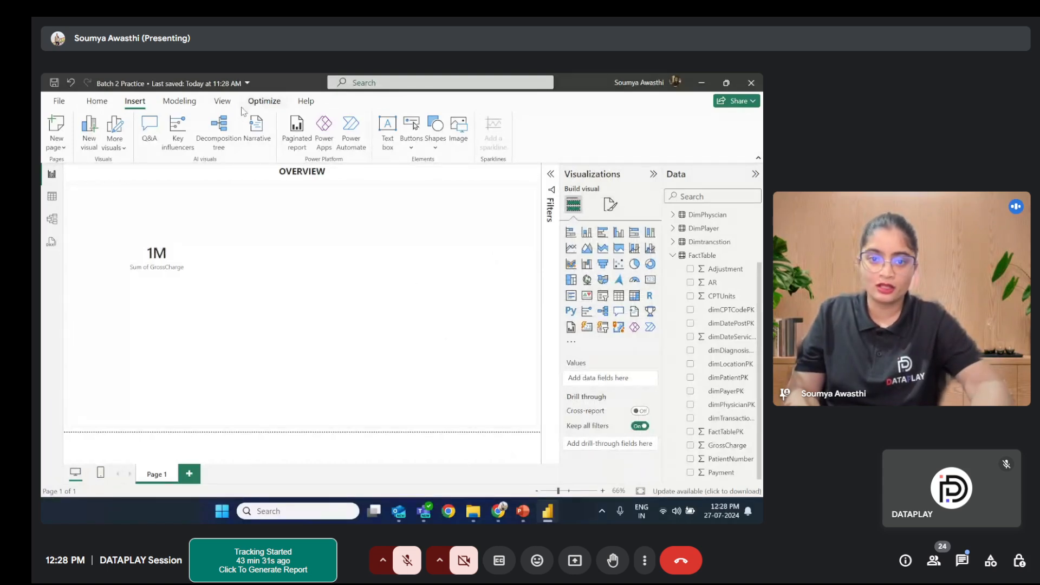
pyautogui.click(221, 108)
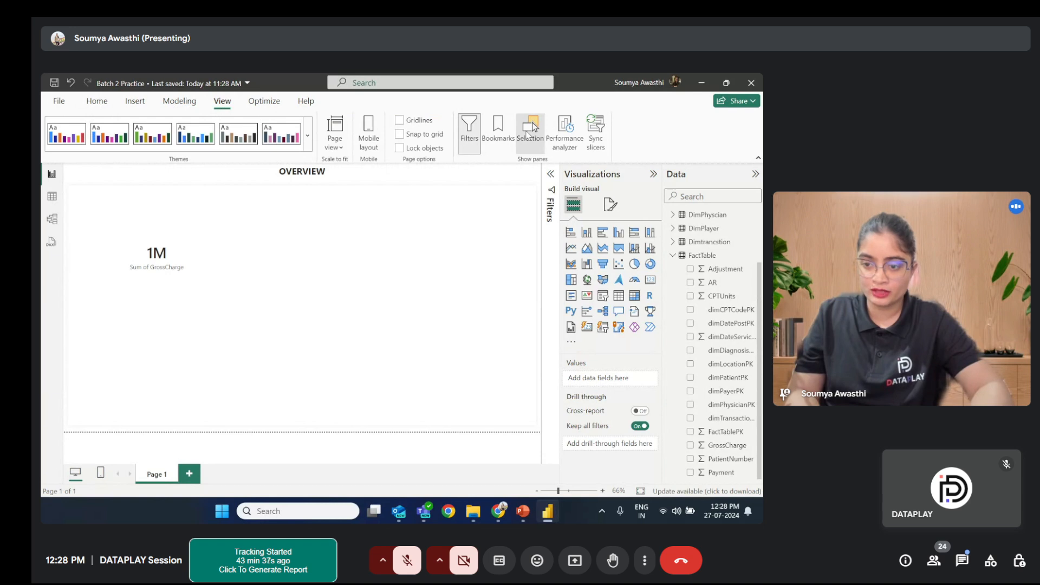
pyautogui.click(529, 128)
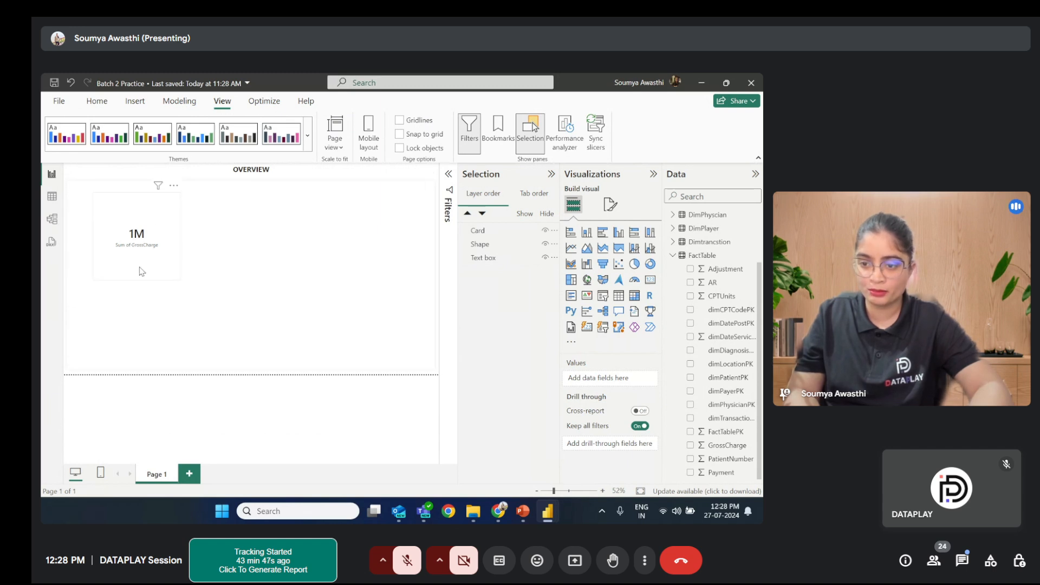
pyautogui.doubleClick(491, 260)
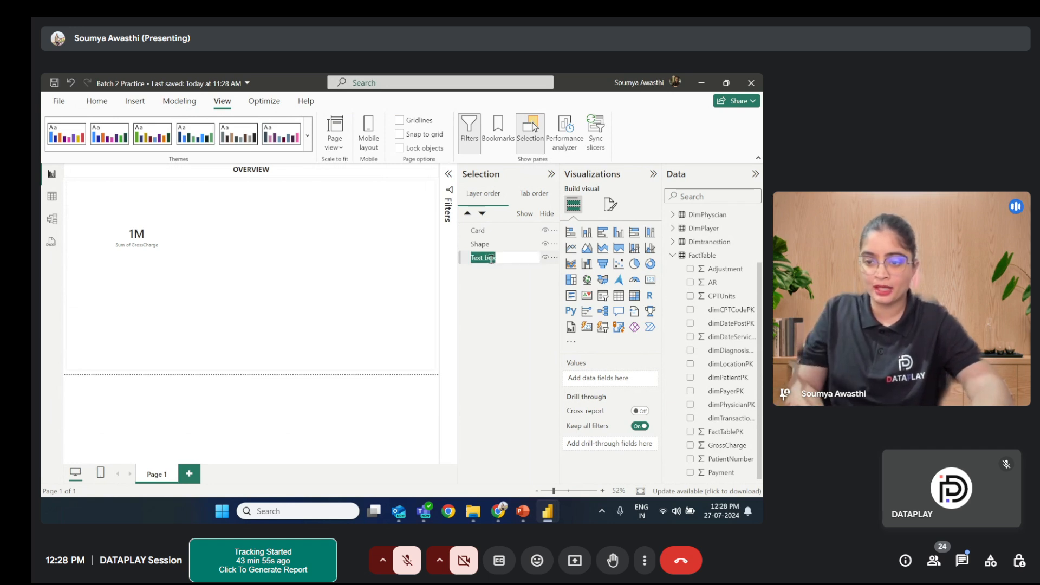
pyautogui.press('BackSpace')
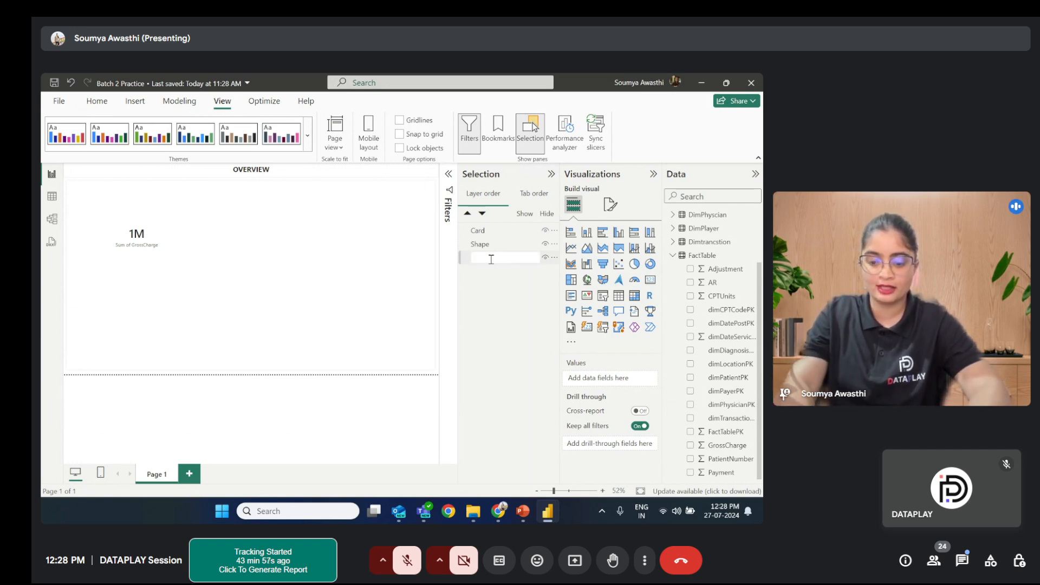
pyautogui.write('Tit')
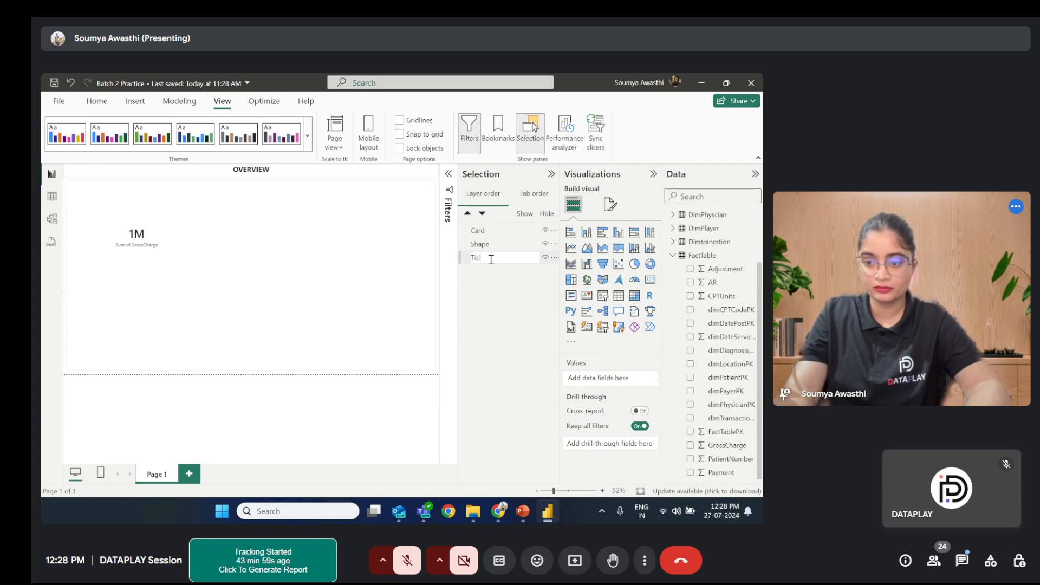
pyautogui.write('le o')
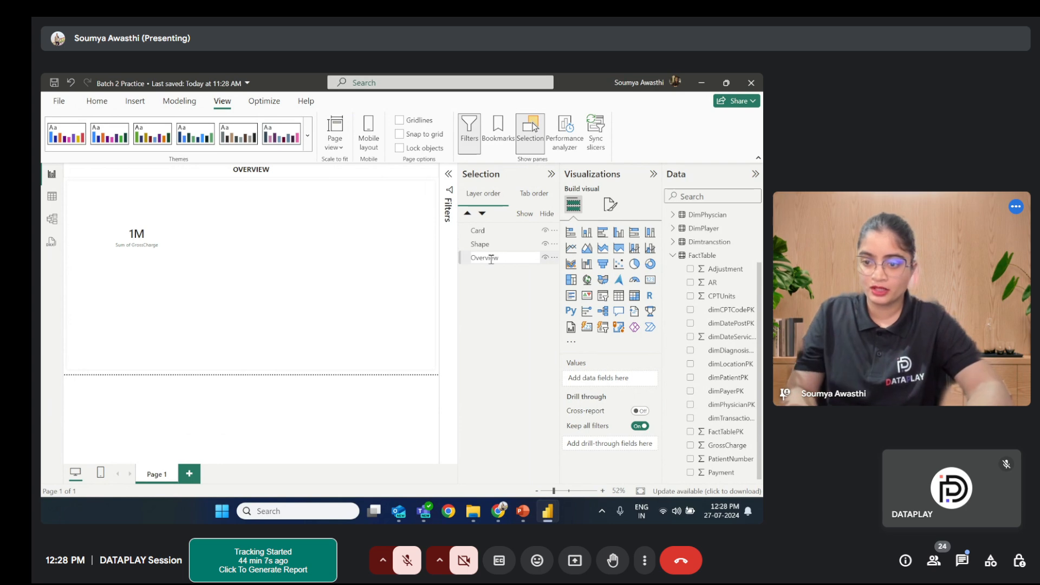
pyautogui.press('Return')
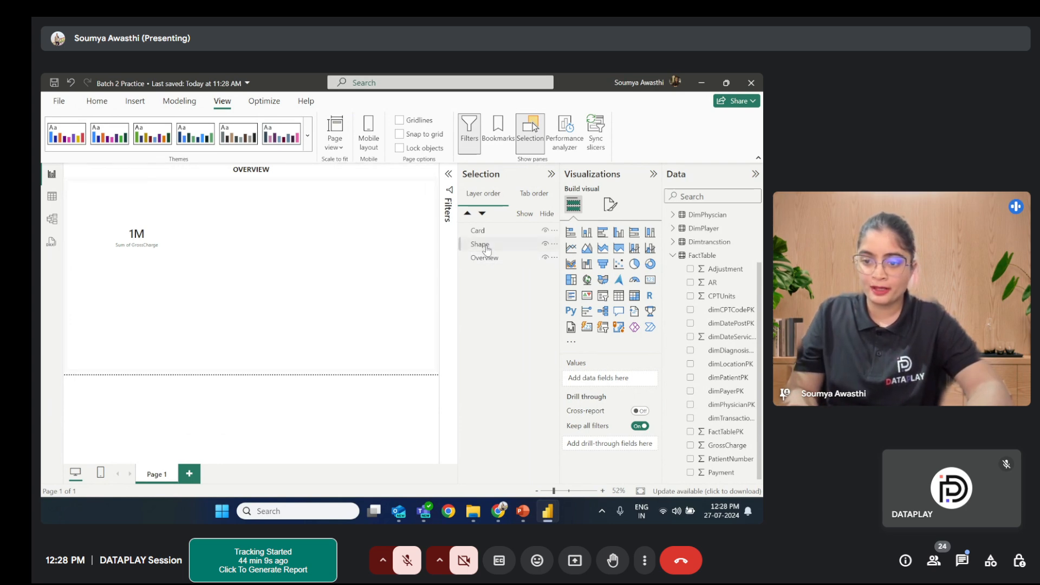
# Step: Rename the background rectangle's Shape entry in the selection list as Stage
pyautogui.doubleClick(486, 245)
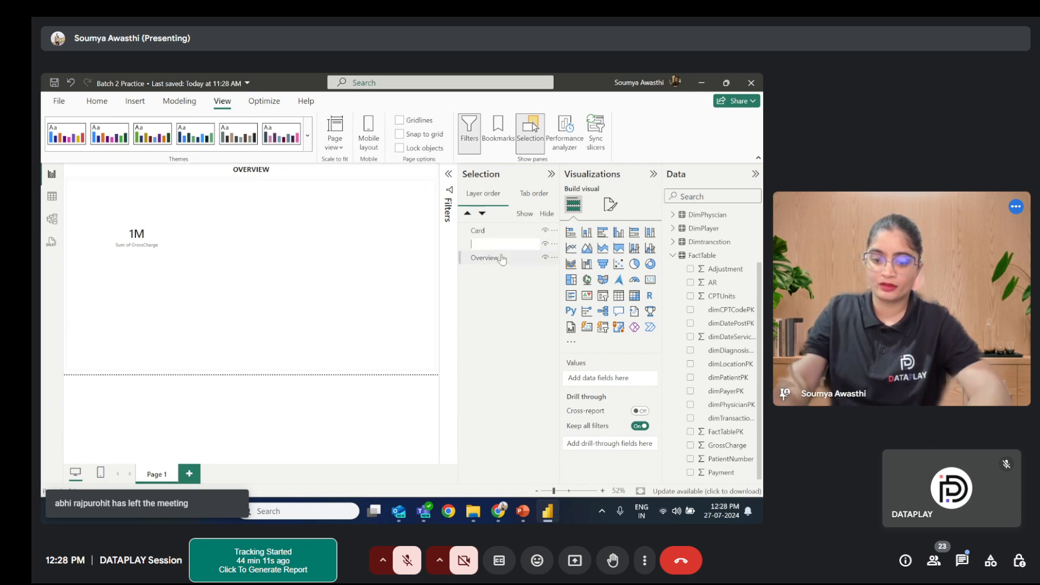
pyautogui.write('Stage')
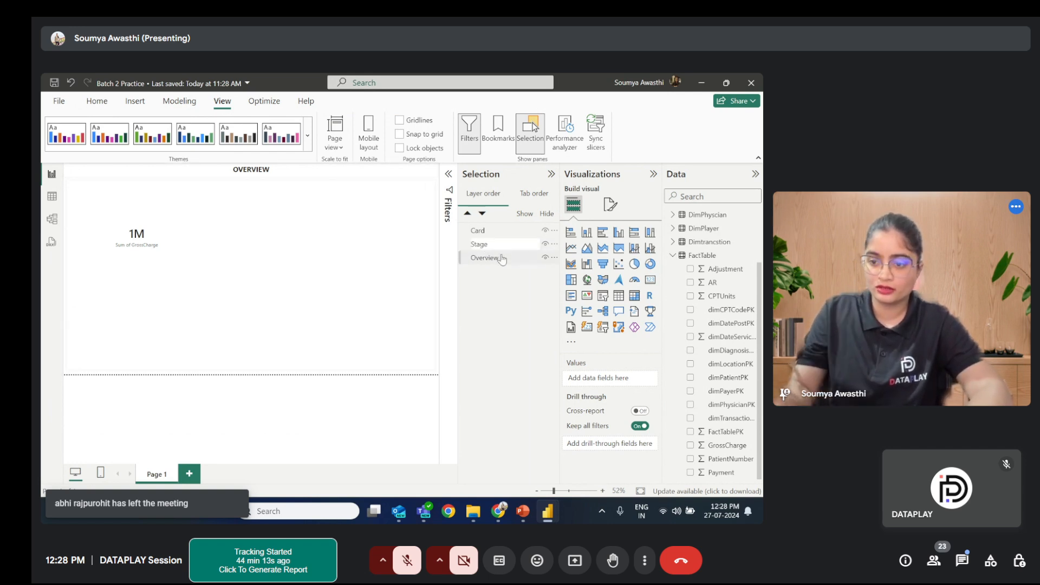
pyautogui.press('Return')
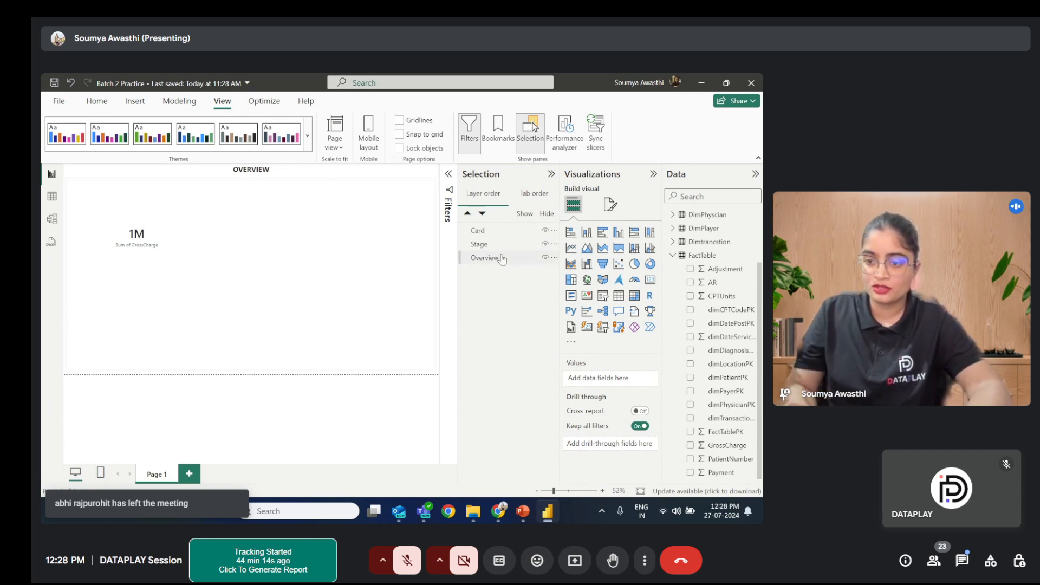
# Step: Hide the Stage shape on the page, and close the selection list and the filters to widen the canvas
pyautogui.click(546, 243)
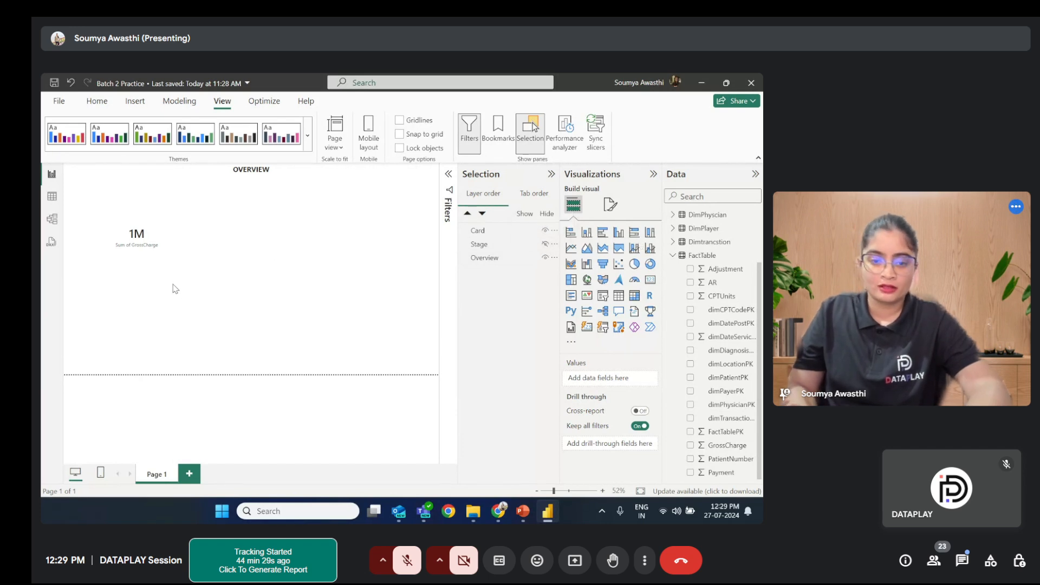
pyautogui.click(533, 128)
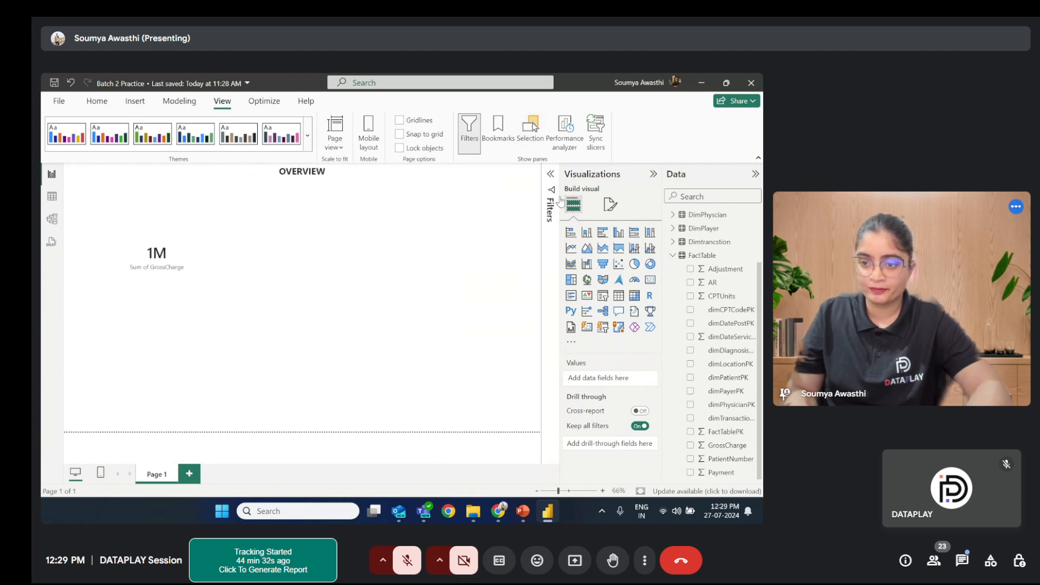
pyautogui.click(469, 131)
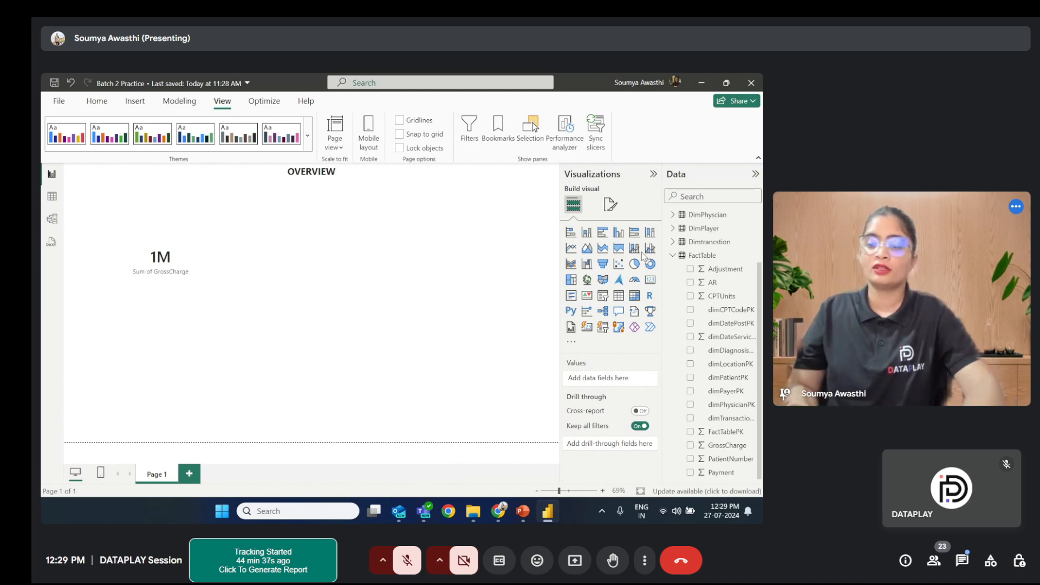
# Step: Examine the callout value formatting options of the gross charge card, from font and colour to display units and decimal places
pyautogui.click(189, 265)
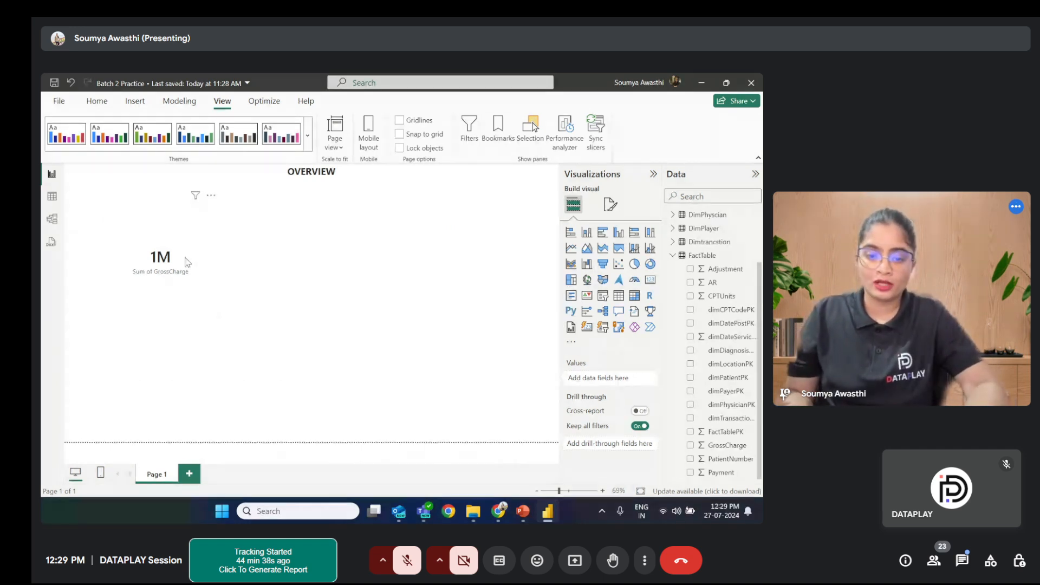
pyautogui.click(612, 205)
pyautogui.click(568, 283)
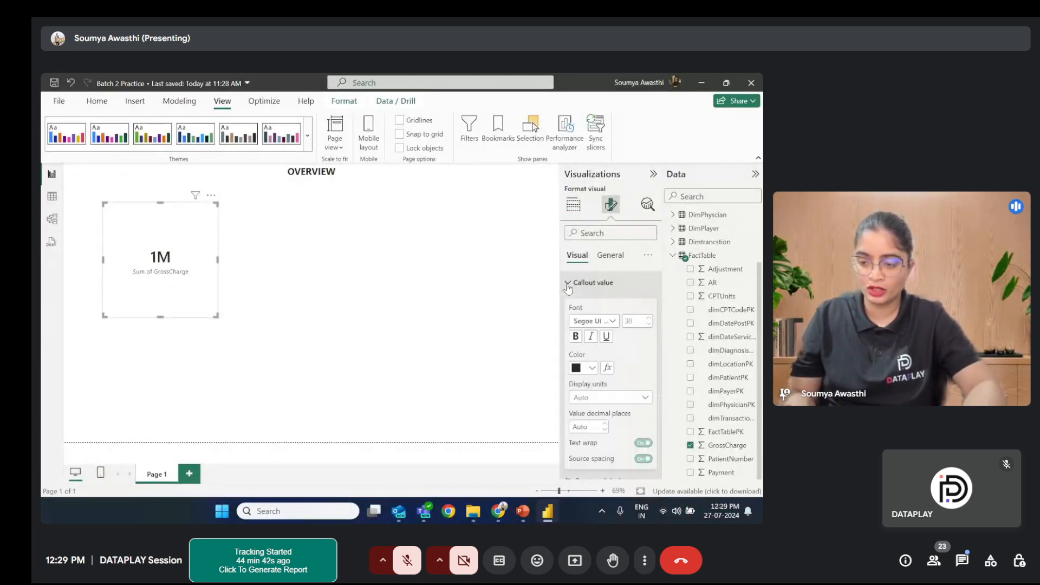
pyautogui.scroll(-2, 601, 345)
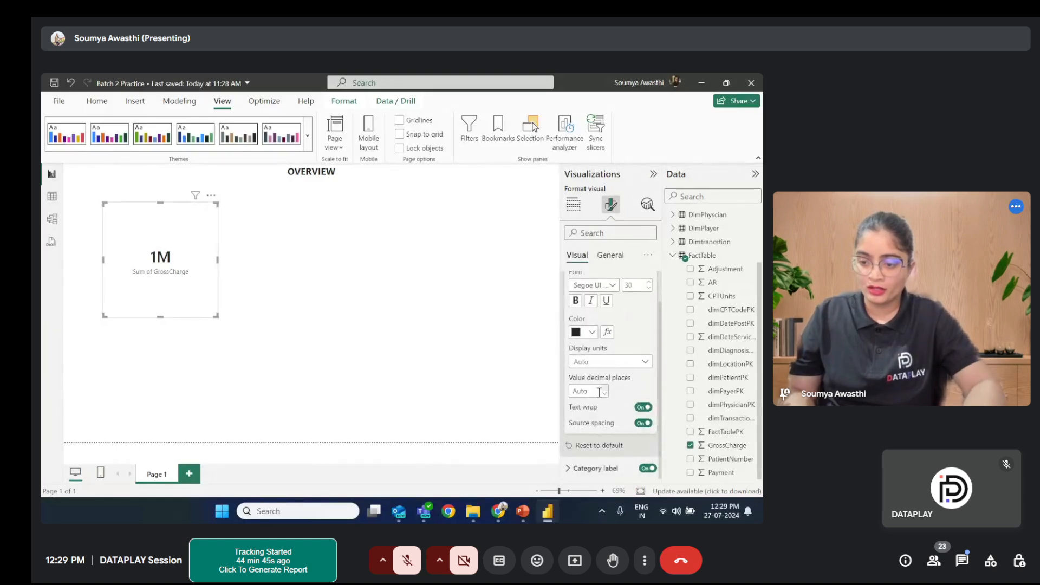
pyautogui.scroll(2, 648, 293)
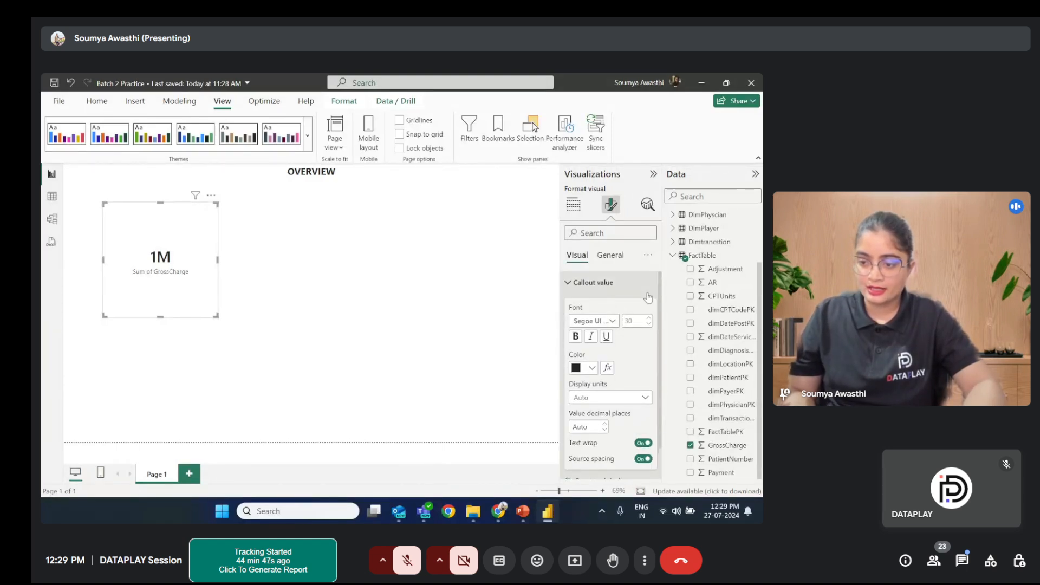
pyautogui.scroll(-2, 640, 361)
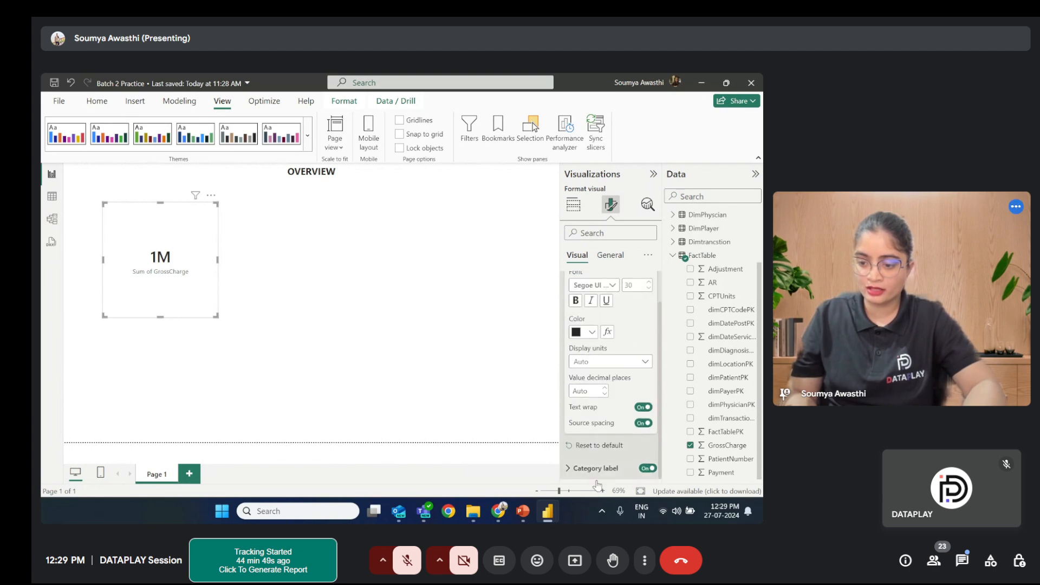
pyautogui.scroll(2, 620, 339)
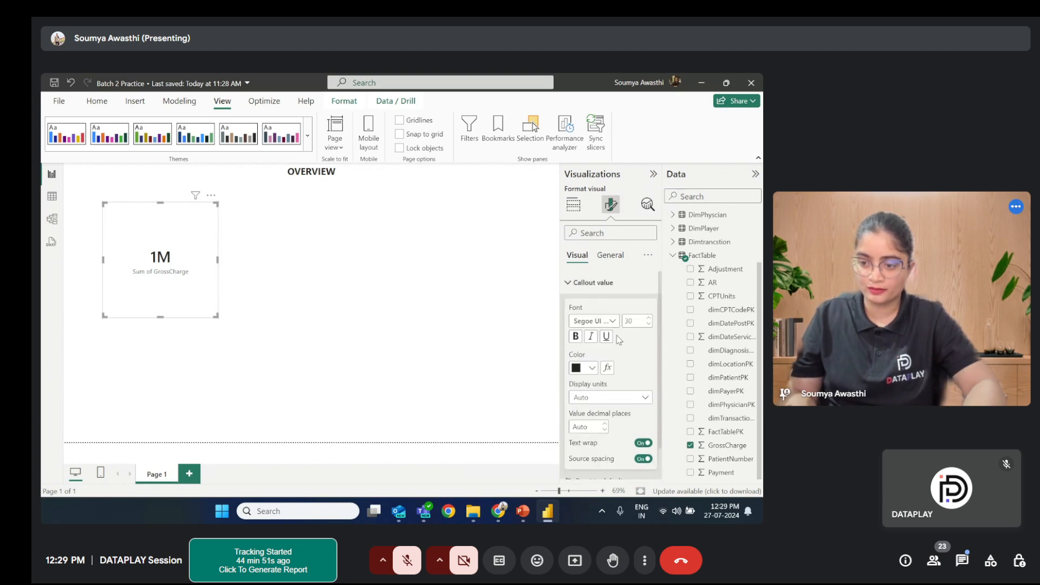
pyautogui.click(568, 283)
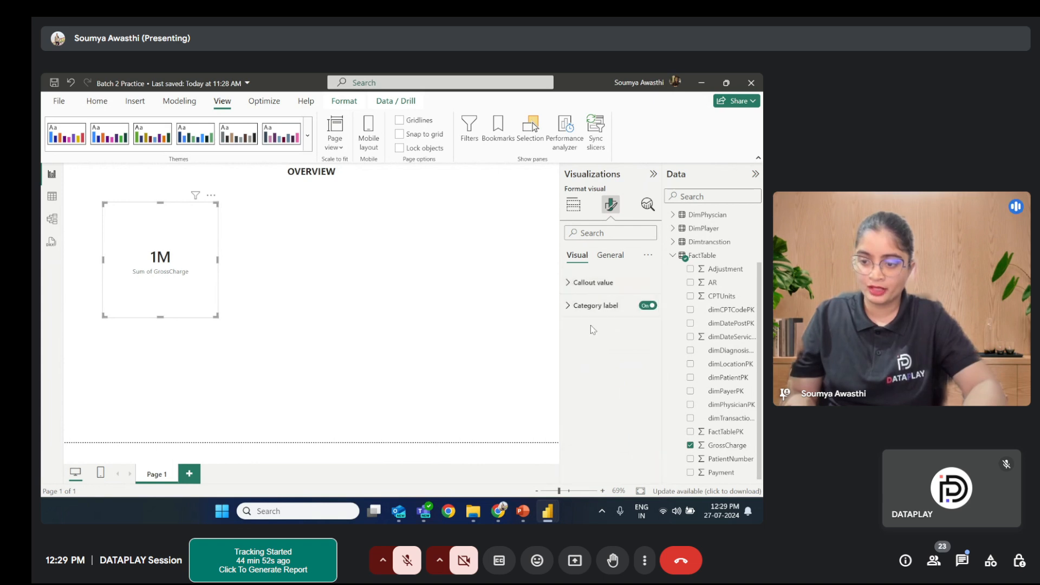
# Step: Turn off the category label on the gross charge card
pyautogui.click(570, 307)
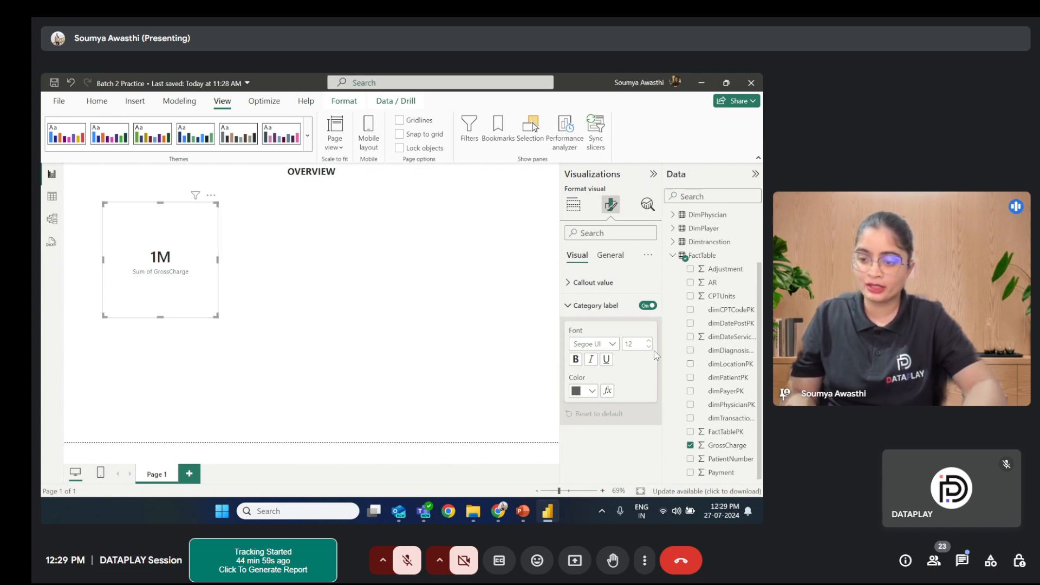
pyautogui.click(652, 306)
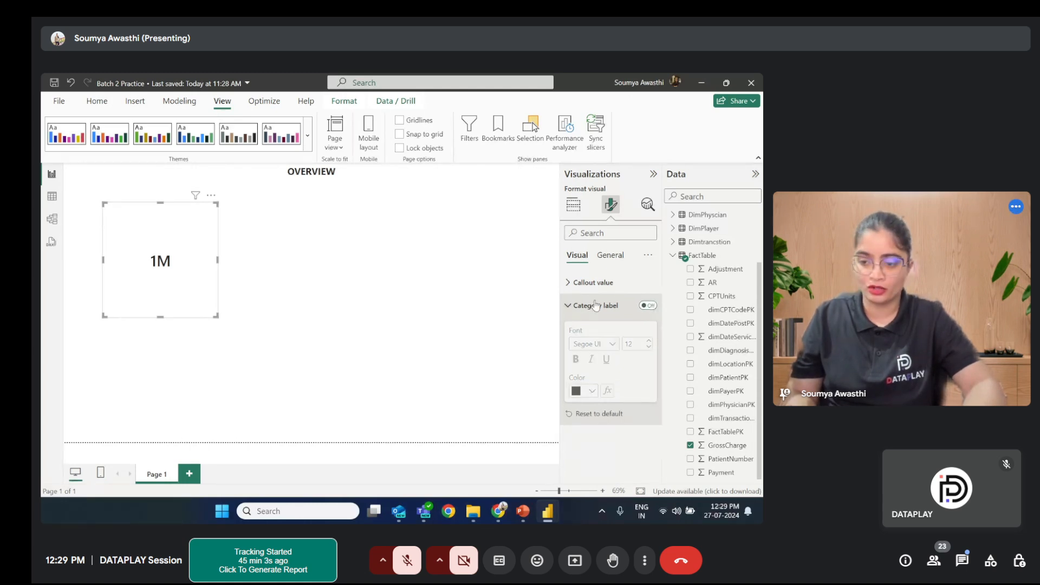
pyautogui.click(570, 307)
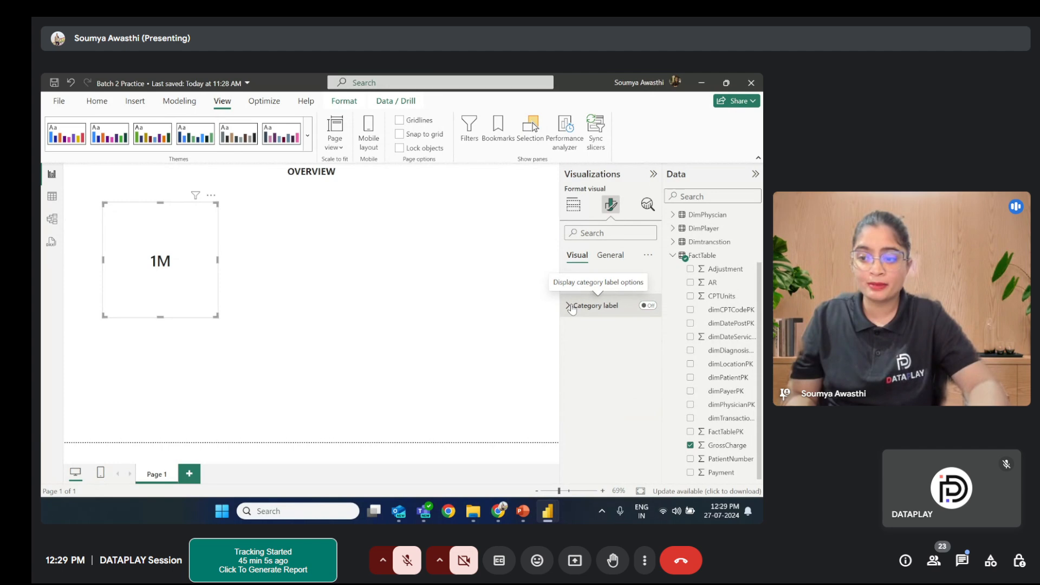
# Step: Turn on the title of the gross charge card and set its text to Gross Charges
pyautogui.click(603, 255)
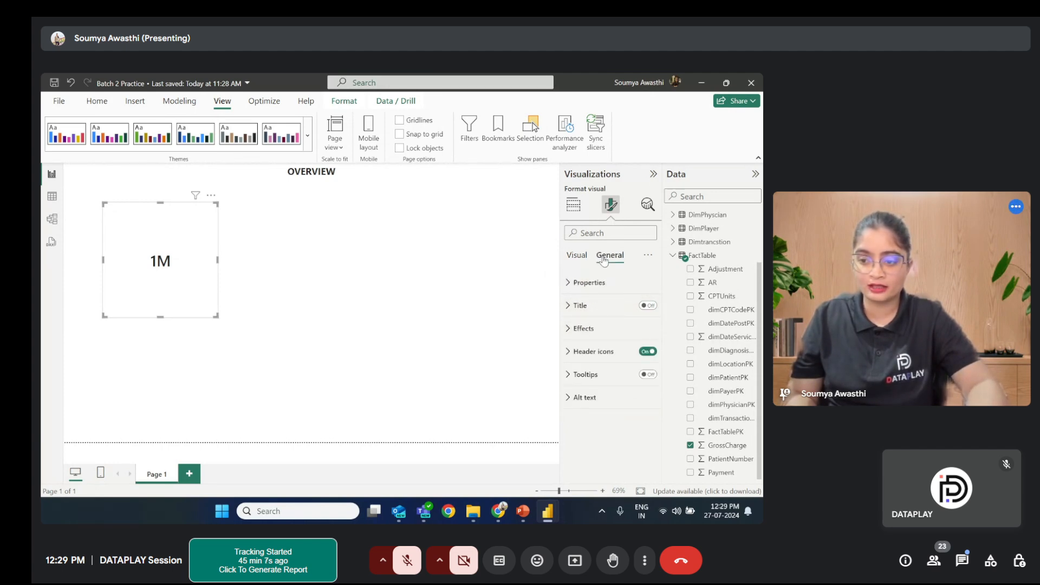
pyautogui.click(648, 306)
pyautogui.click(570, 306)
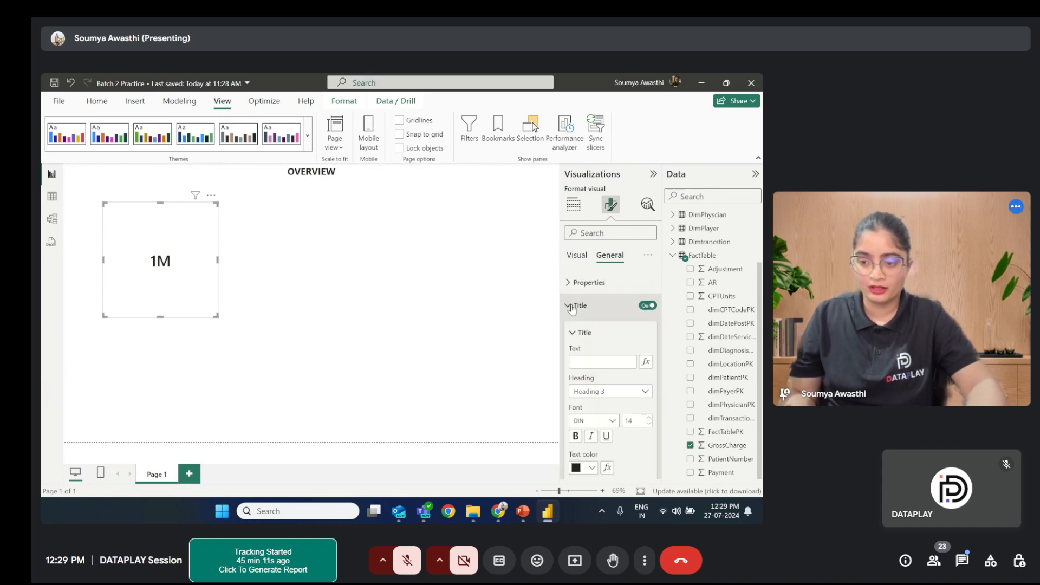
pyautogui.click(593, 361)
pyautogui.write('Gr')
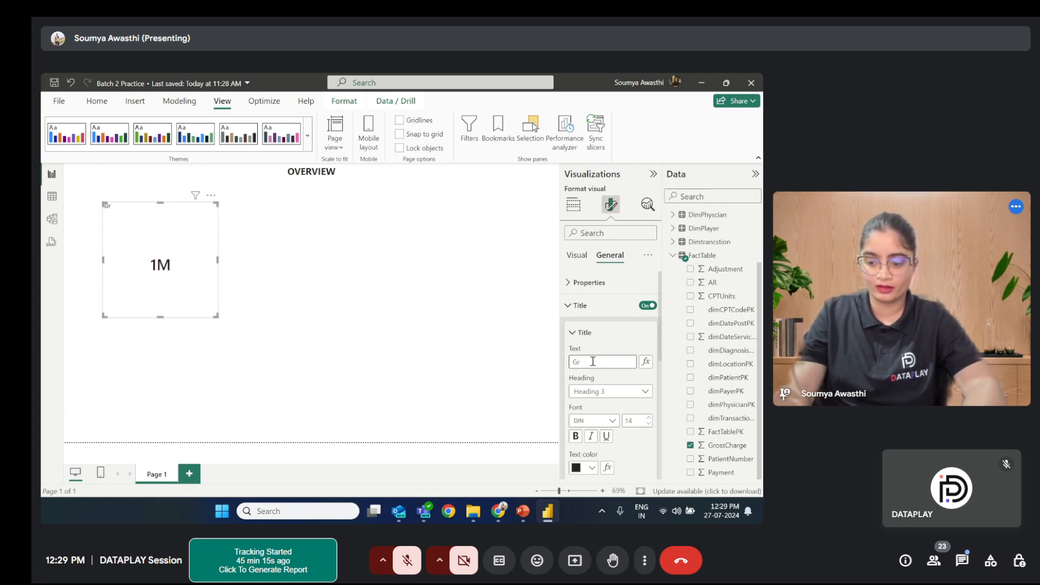
pyautogui.write('O')
pyautogui.press('BackSpace')
pyautogui.write('oss ')
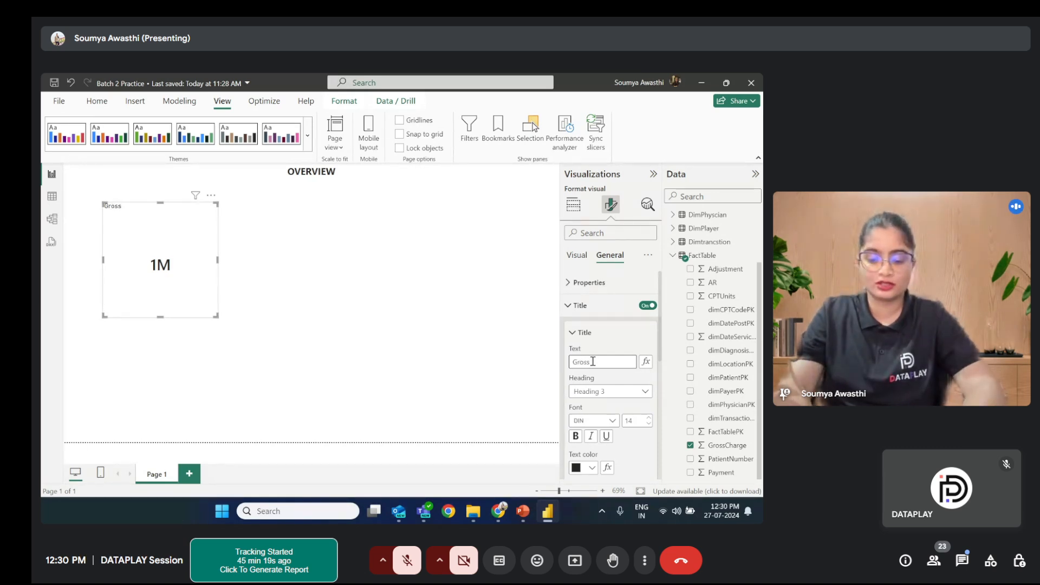
pyautogui.write('Charges')
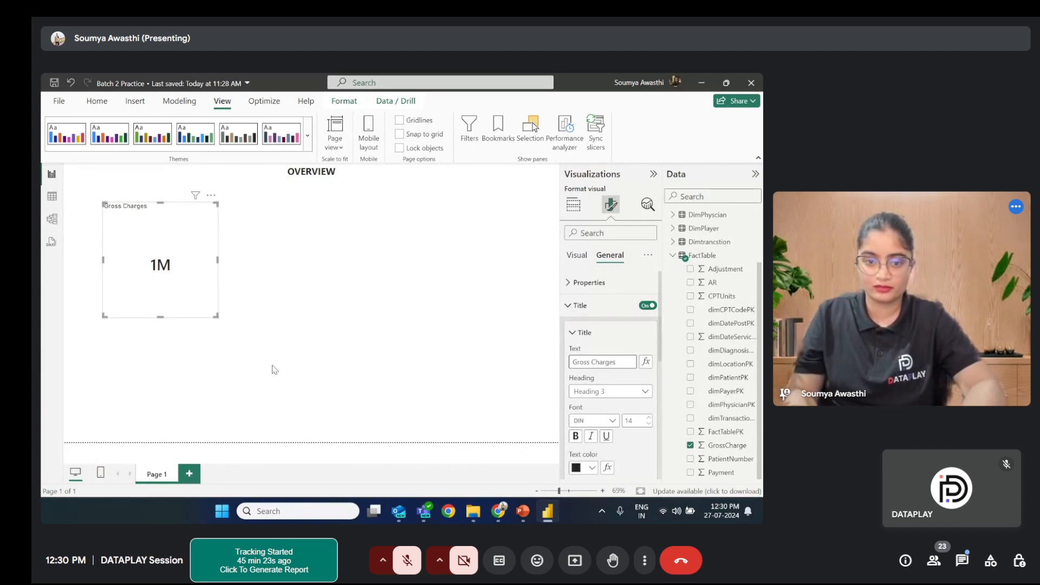
pyautogui.click(257, 353)
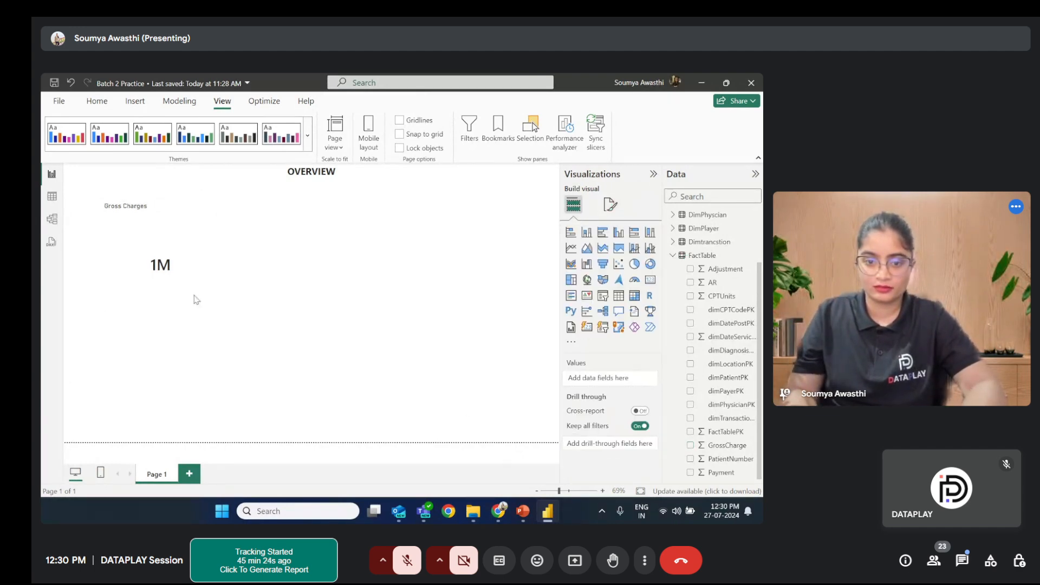
# Step: Center the title of the Gross Charges card horizontally
pyautogui.click(176, 248)
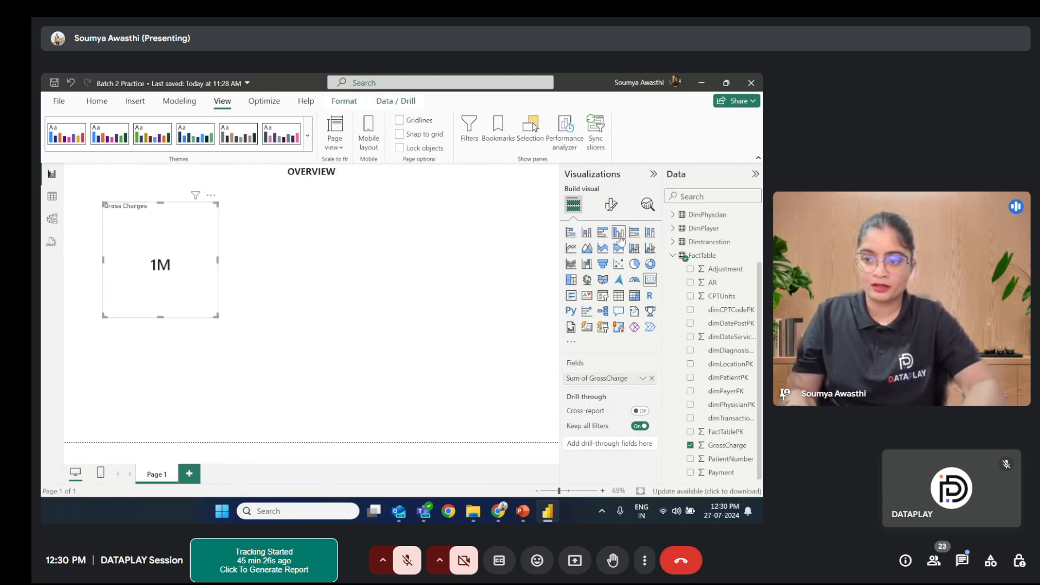
pyautogui.click(612, 206)
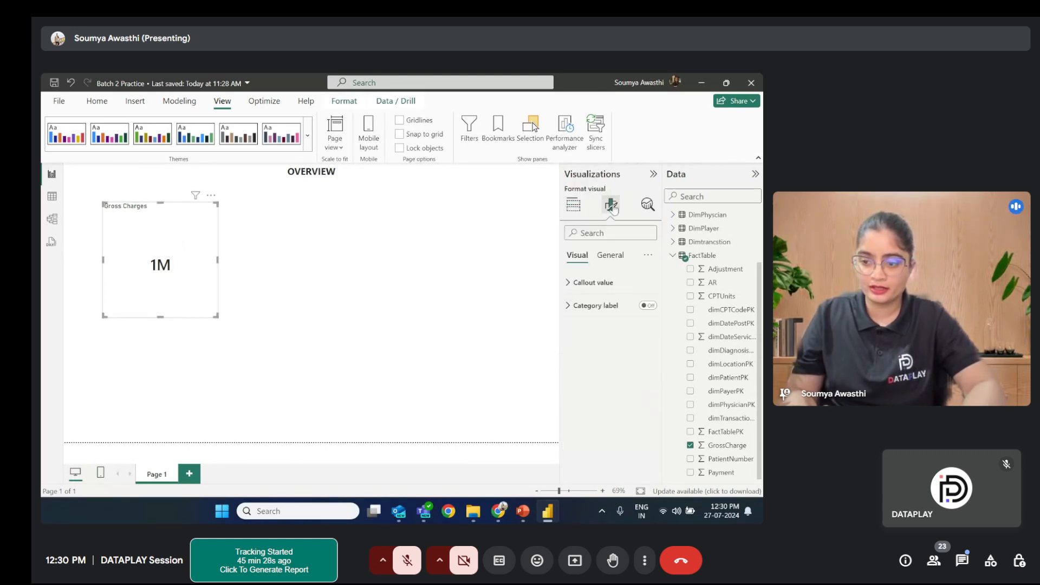
pyautogui.click(610, 292)
pyautogui.click(599, 279)
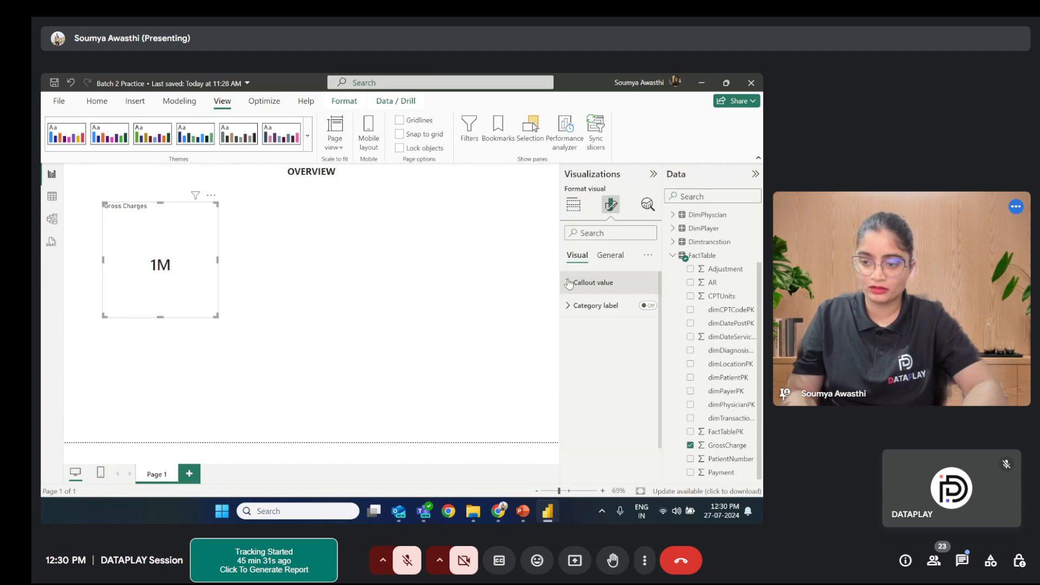
pyautogui.click(608, 258)
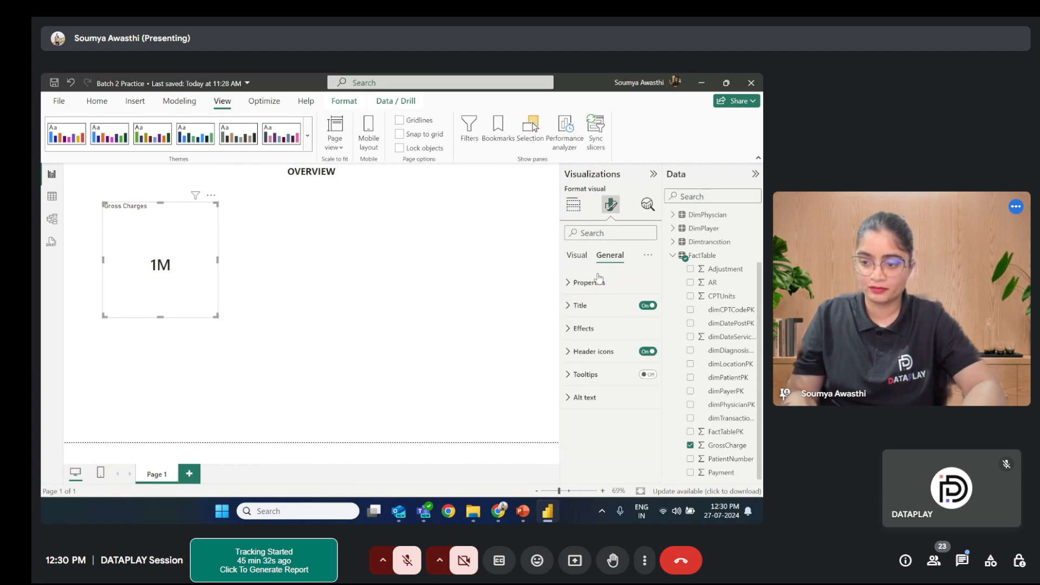
pyautogui.click(568, 308)
pyautogui.scroll(-2, 602, 353)
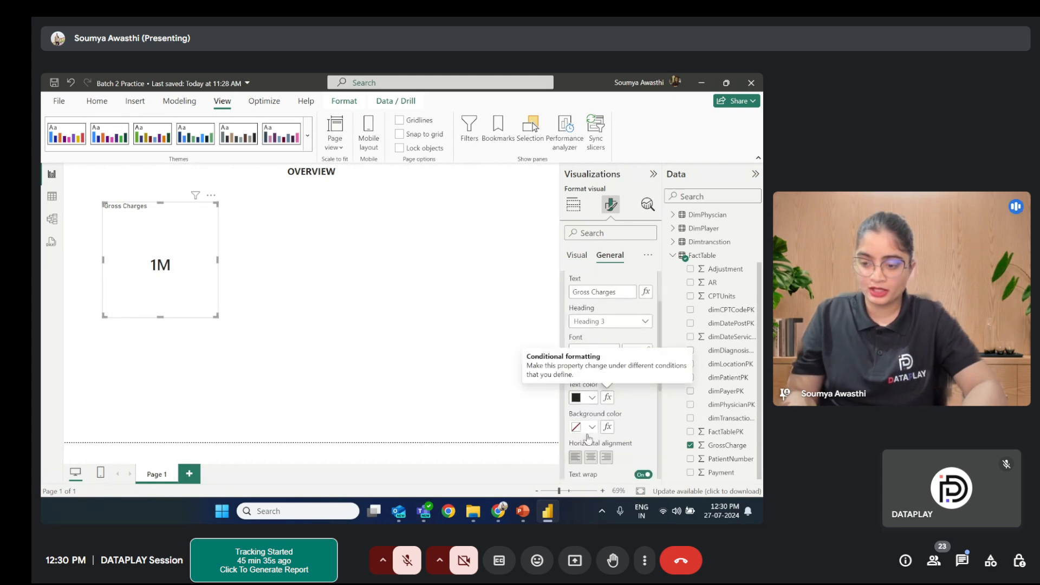
pyautogui.click(590, 458)
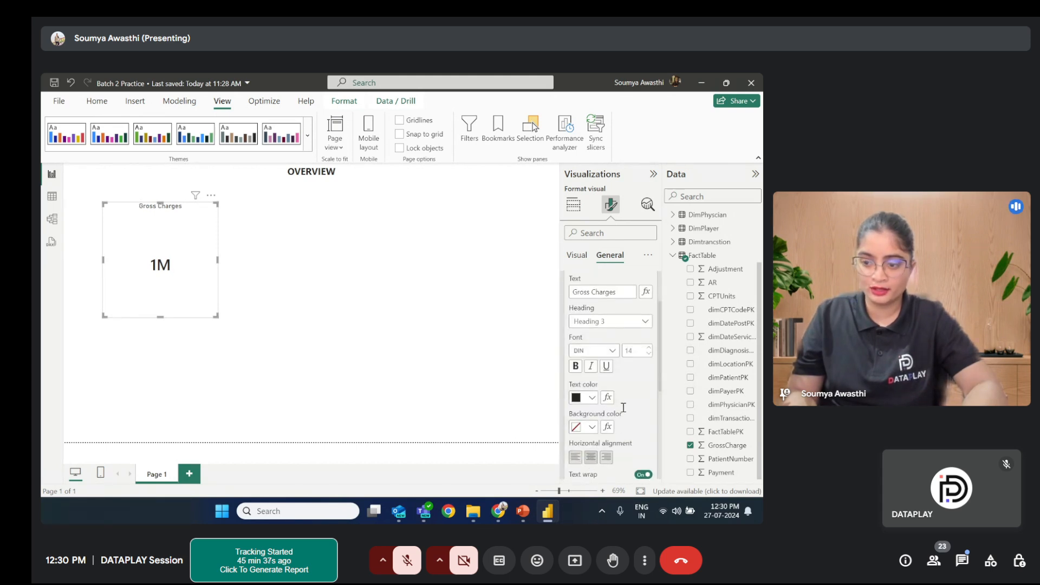
# Step: Set the Gross Charges card's title font to Segoe UI Bold at size 20
pyautogui.scroll(2, 626, 411)
pyautogui.click(612, 388)
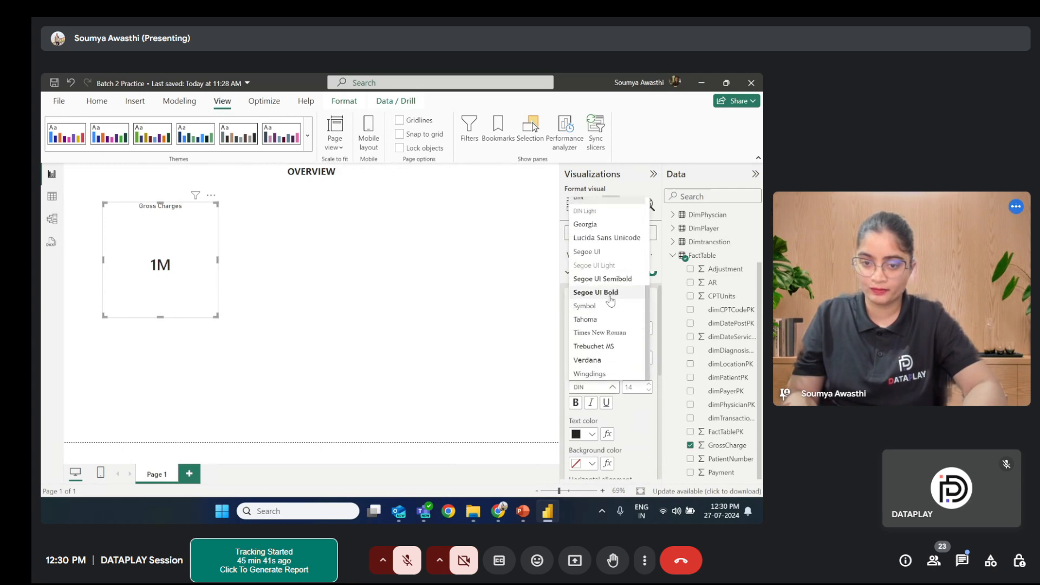
pyautogui.click(610, 300)
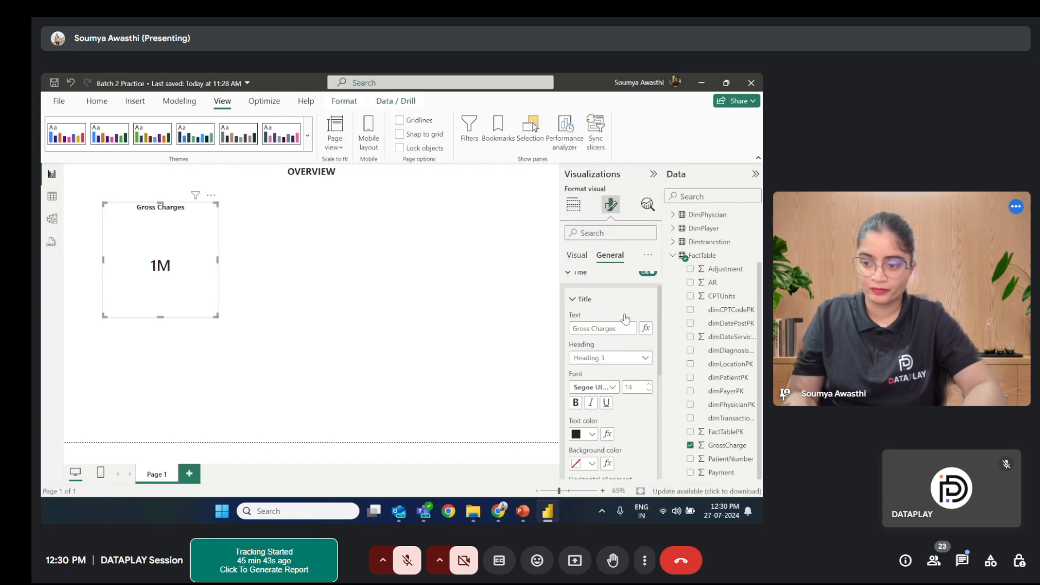
pyautogui.click(649, 386)
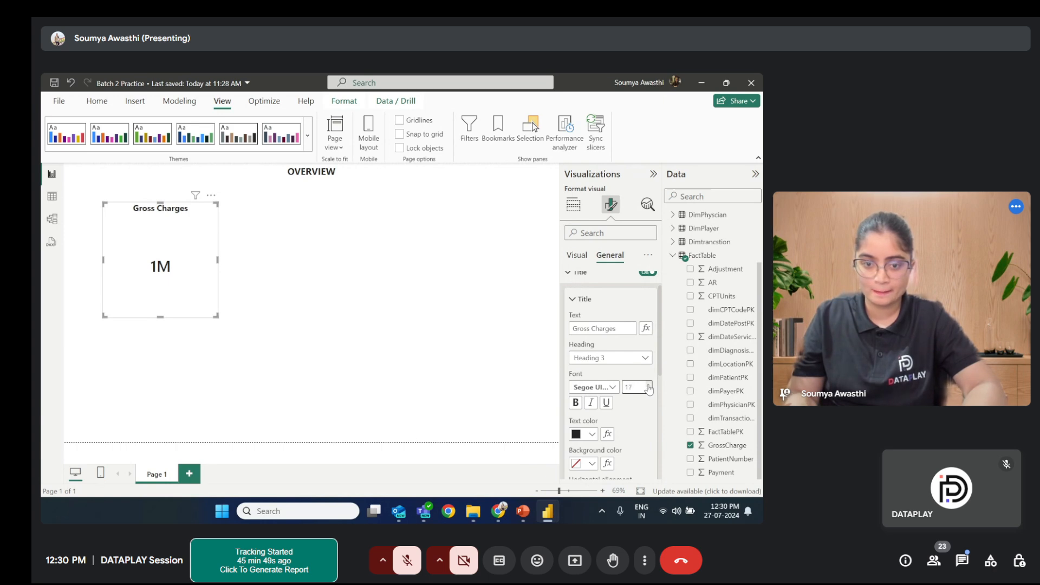
pyautogui.click(649, 386)
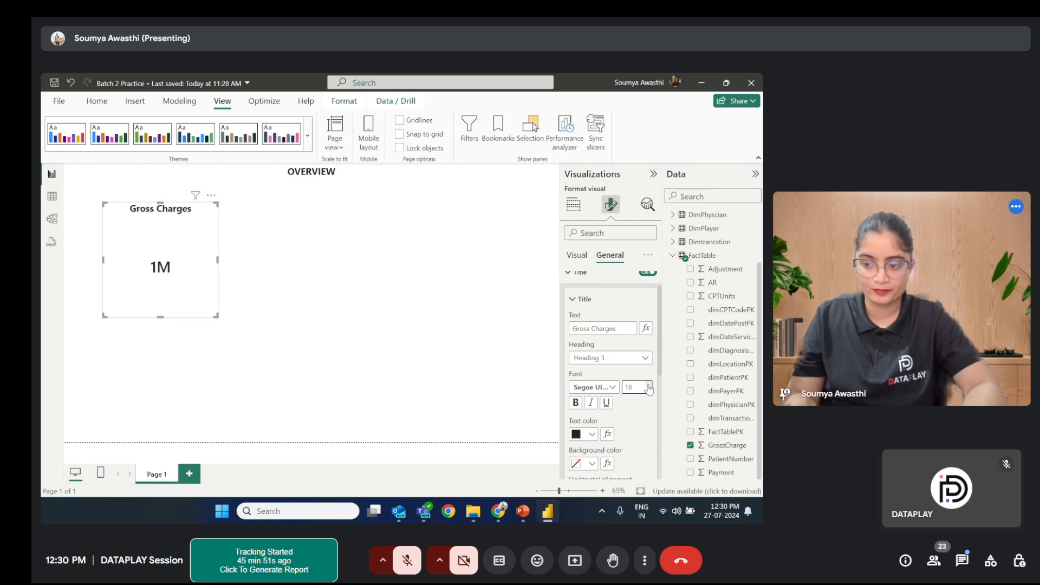
pyautogui.click(649, 386)
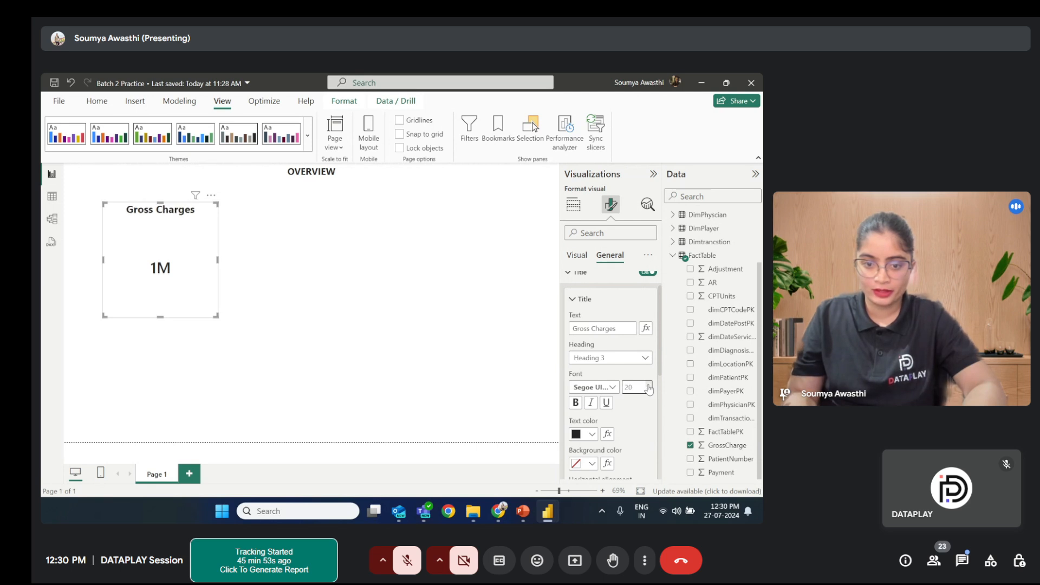
# Step: Reduce the height and width of the Gross Charges card so it fits closely around its title and value
pyautogui.moveTo(160, 317); pyautogui.dragTo(166, 250)
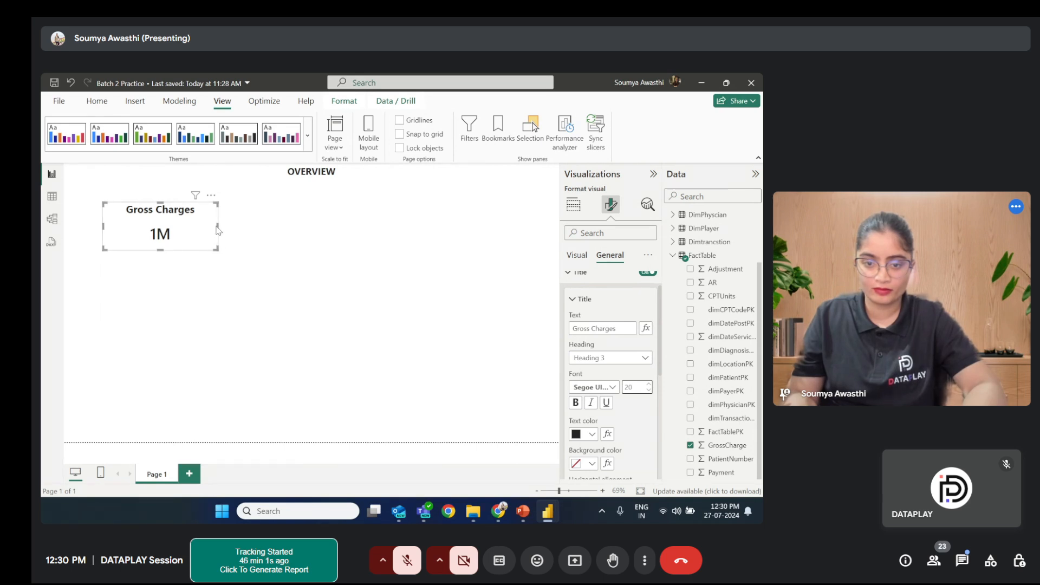
pyautogui.moveTo(217, 230); pyautogui.dragTo(198, 228)
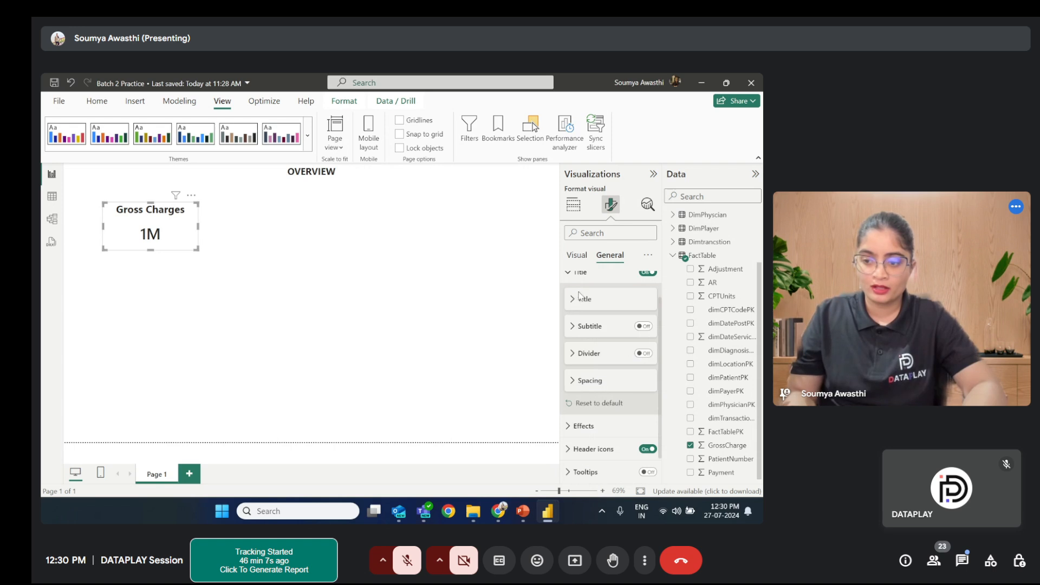
# Step: Examine the Gross Charges card's background, visual border and shadow effects, and browse the available report themes without applying one
pyautogui.scroll(1, 574, 307)
pyautogui.click(569, 308)
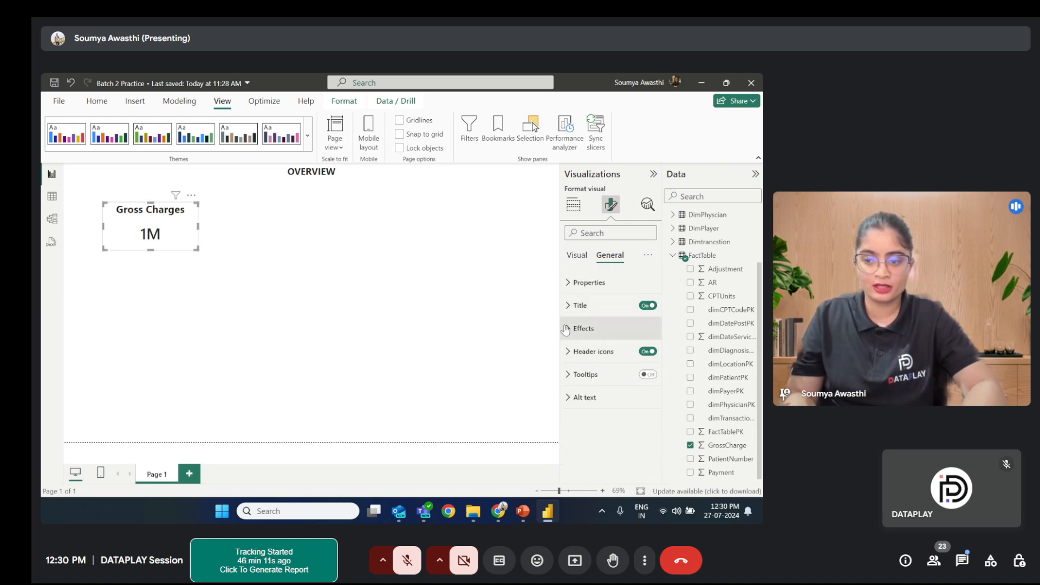
pyautogui.click(570, 330)
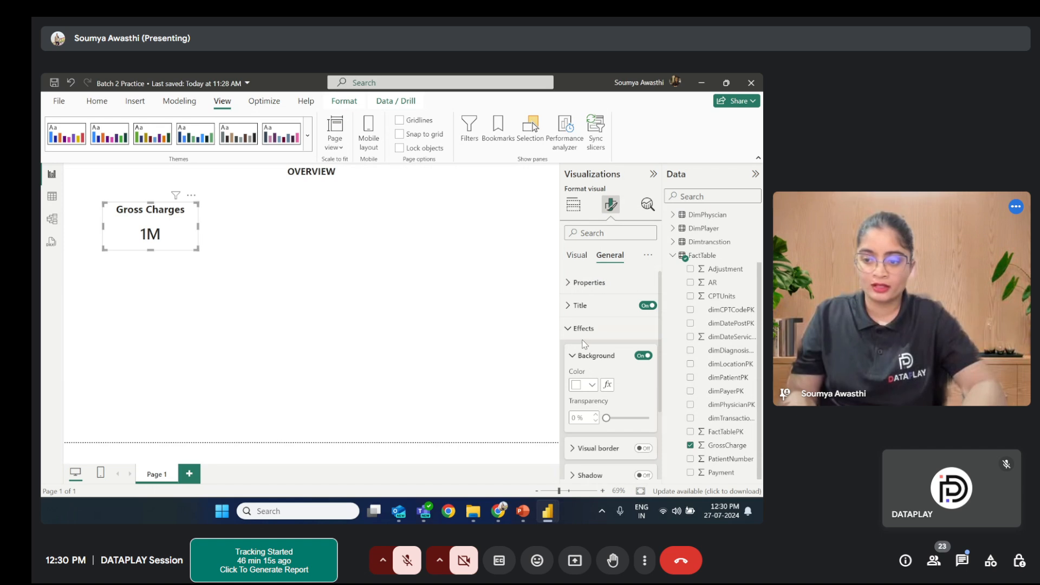
pyautogui.scroll(-3, 596, 349)
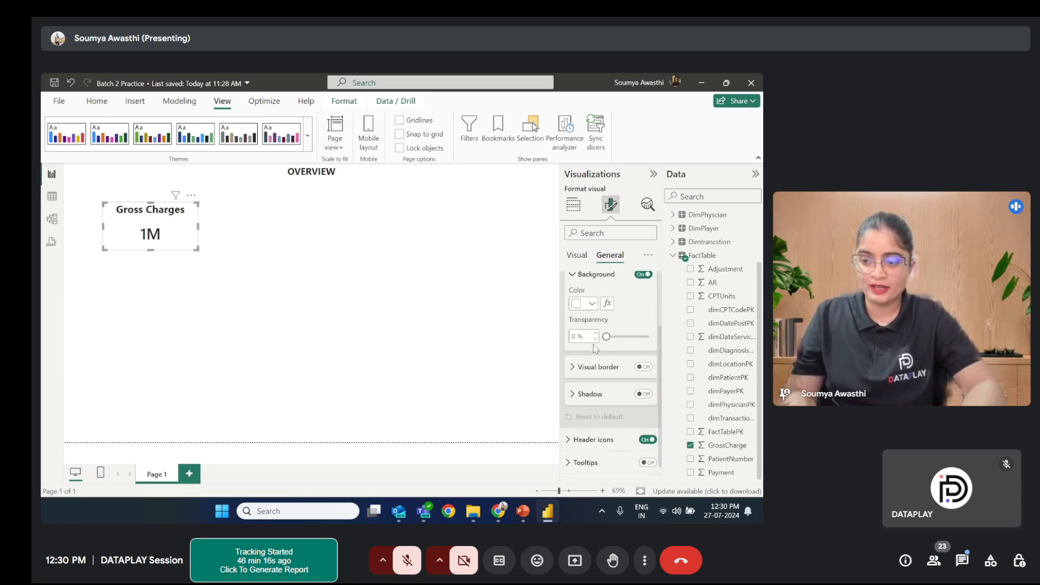
pyautogui.scroll(1, 594, 344)
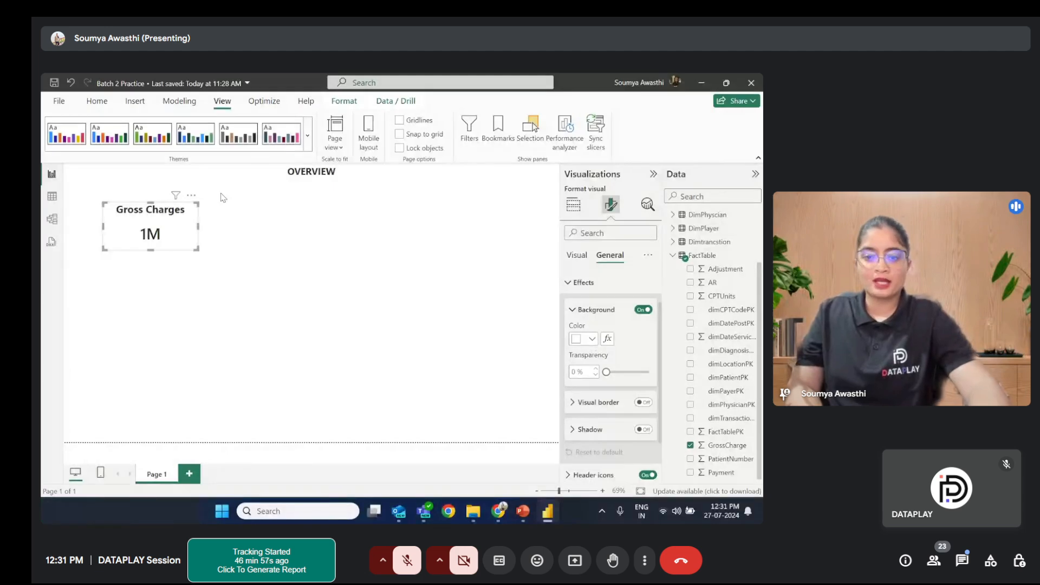
pyautogui.click(309, 139)
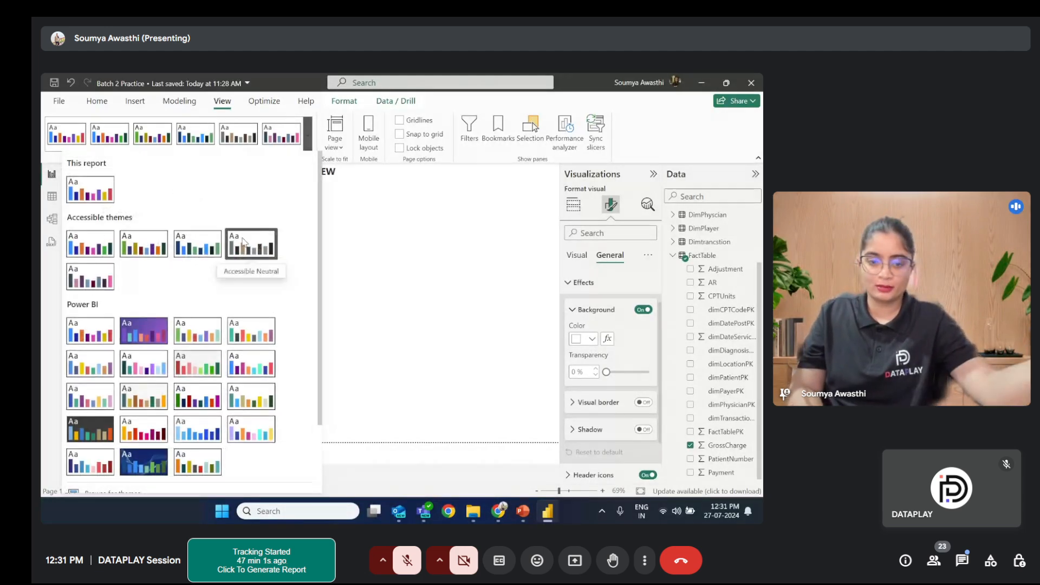
pyautogui.scroll(-3, 257, 299)
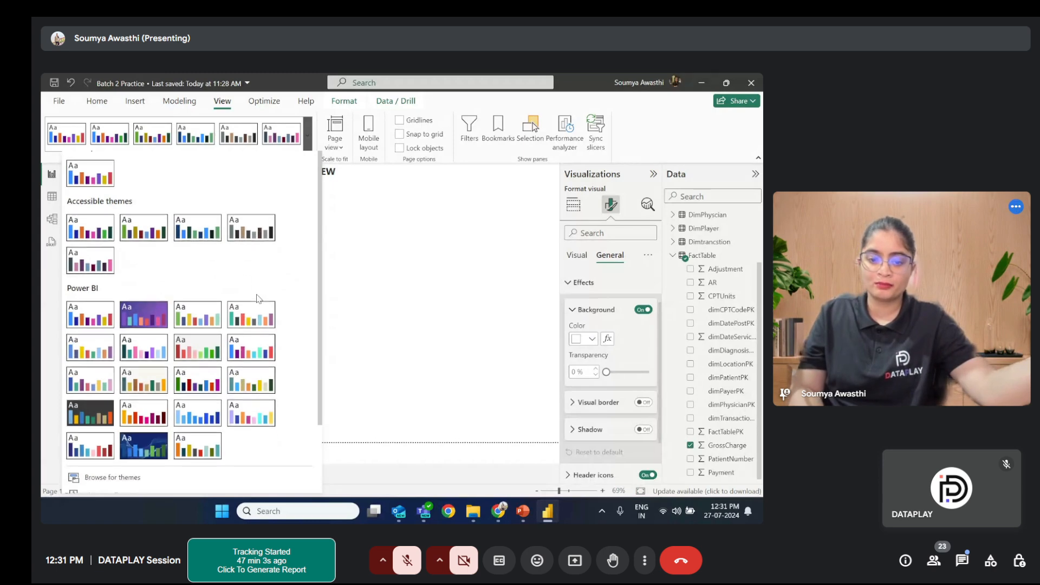
pyautogui.scroll(3, 258, 299)
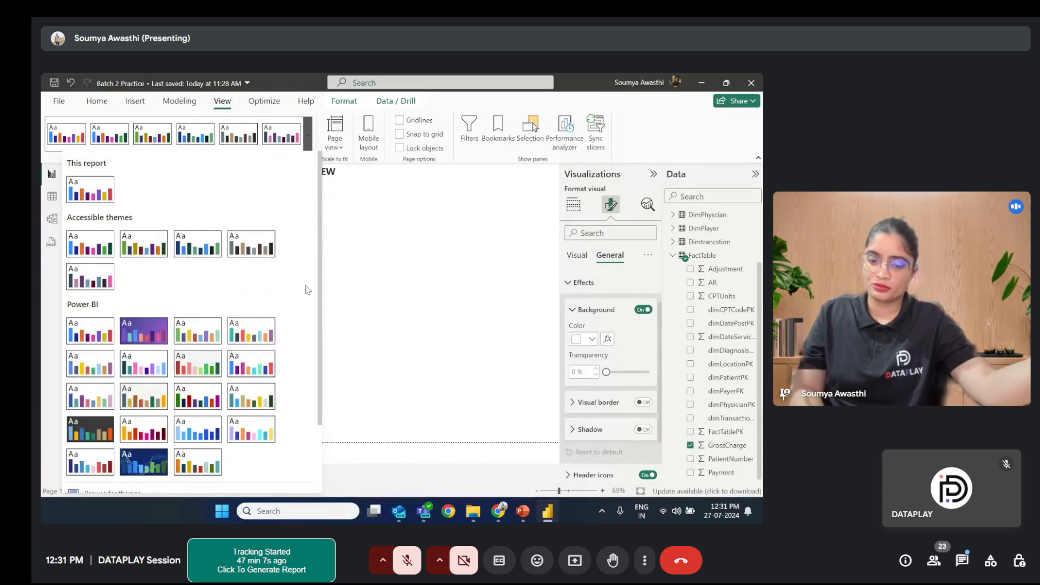
pyautogui.click(429, 288)
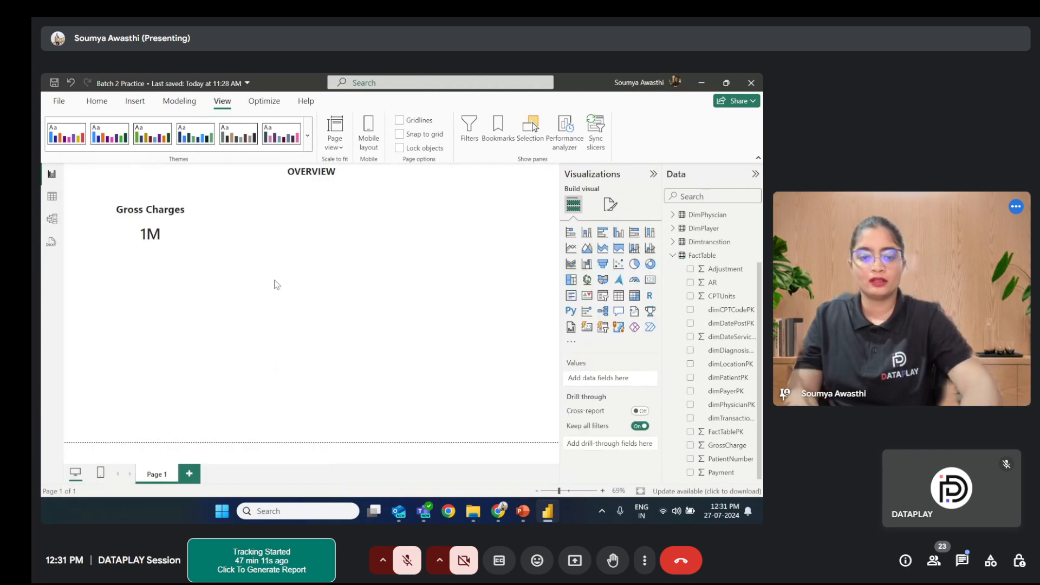
# Step: Select the Gross Charges card on the Overview page
pyautogui.click(171, 221)
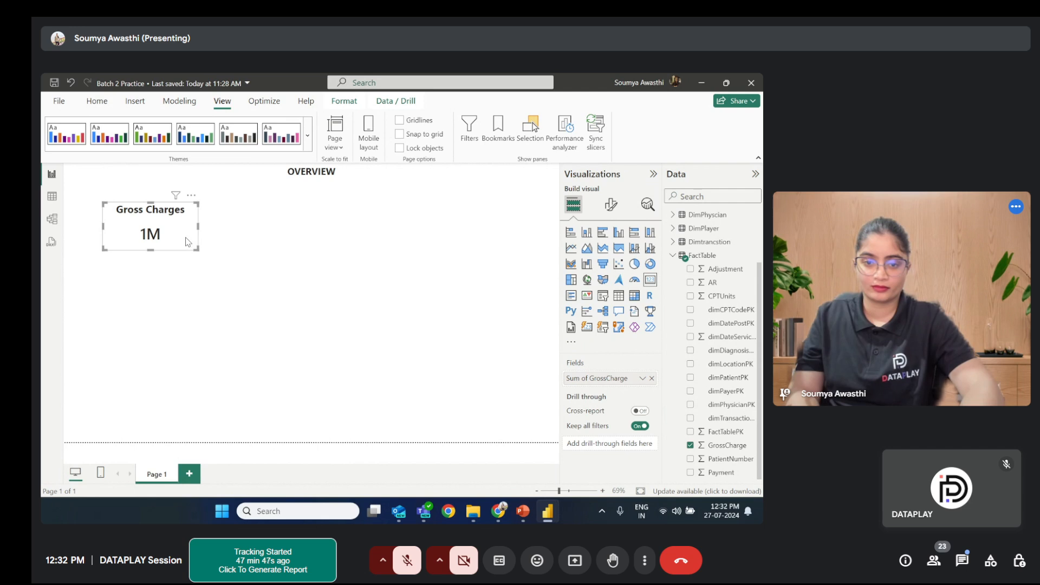
# Step: Set the background color of the Gross Charges card to the custom hex color #00293B
pyautogui.click(611, 205)
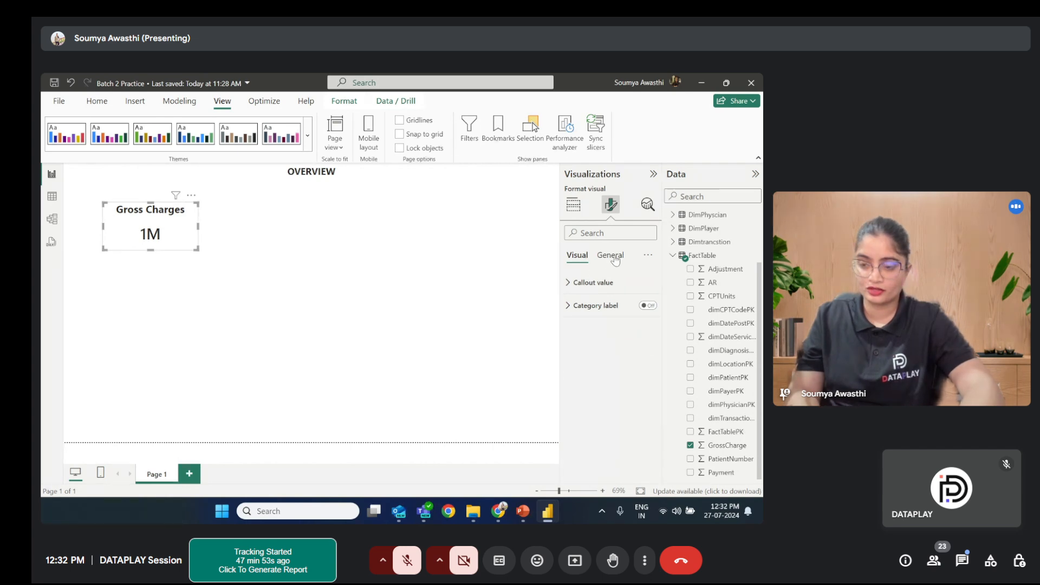
pyautogui.click(612, 255)
pyautogui.click(582, 329)
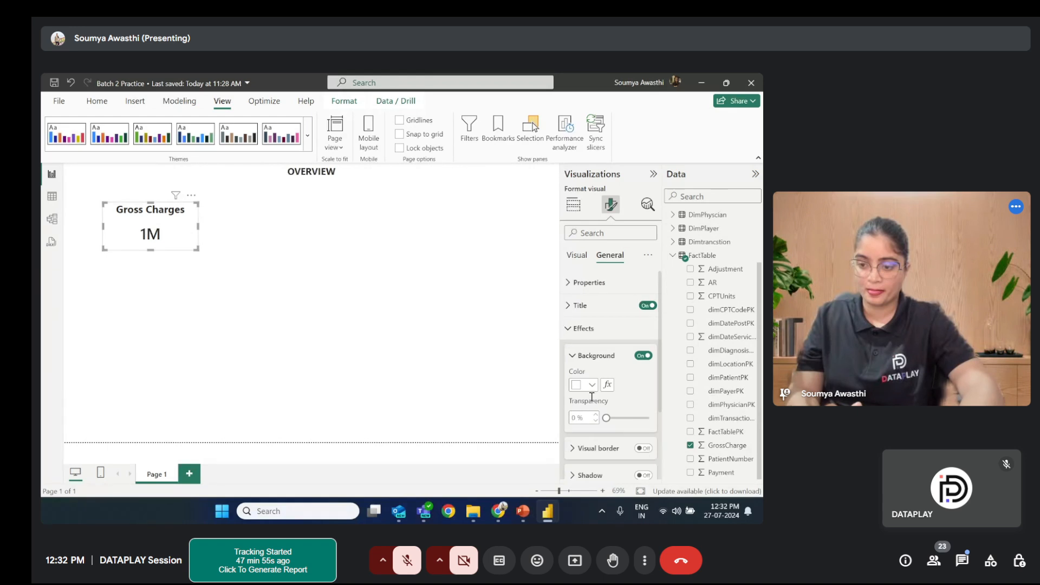
pyautogui.click(591, 383)
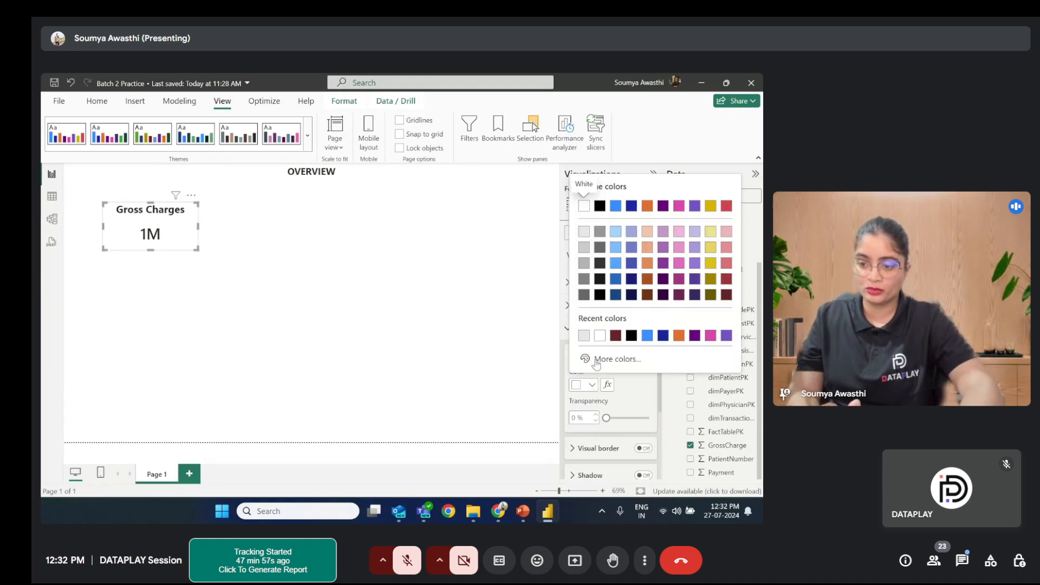
pyautogui.click(596, 359)
pyautogui.hotkey('ctrl', 'v')
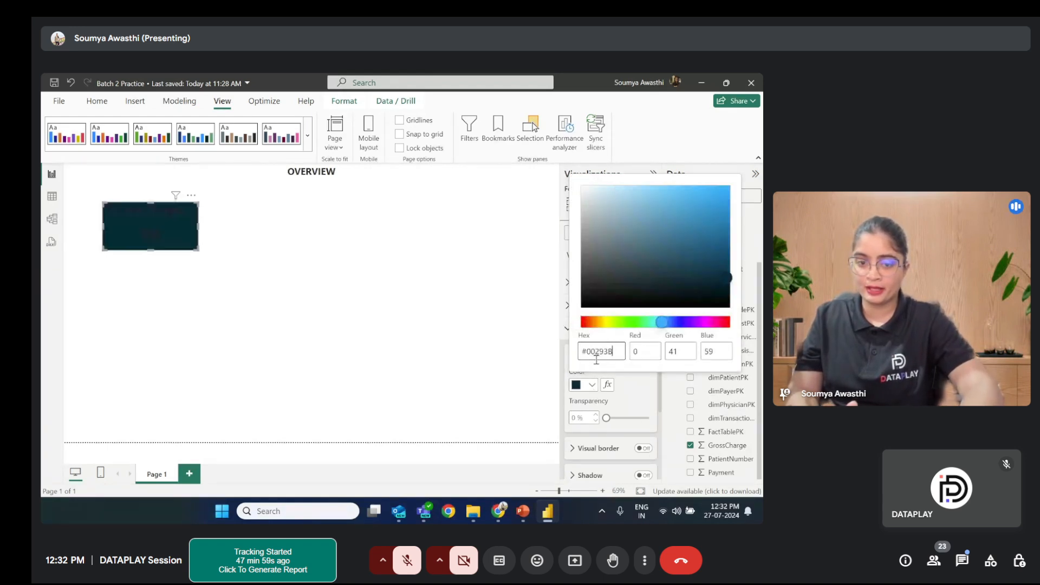
pyautogui.click(412, 363)
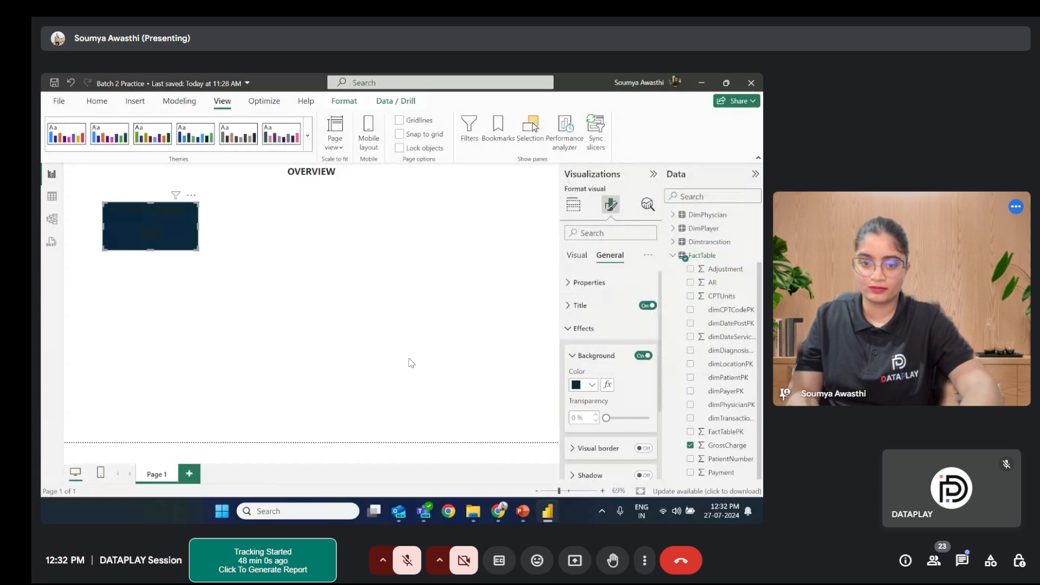
# Step: Change the callout value color of the Gross Charges card to white
pyautogui.click(184, 232)
pyautogui.click(142, 215)
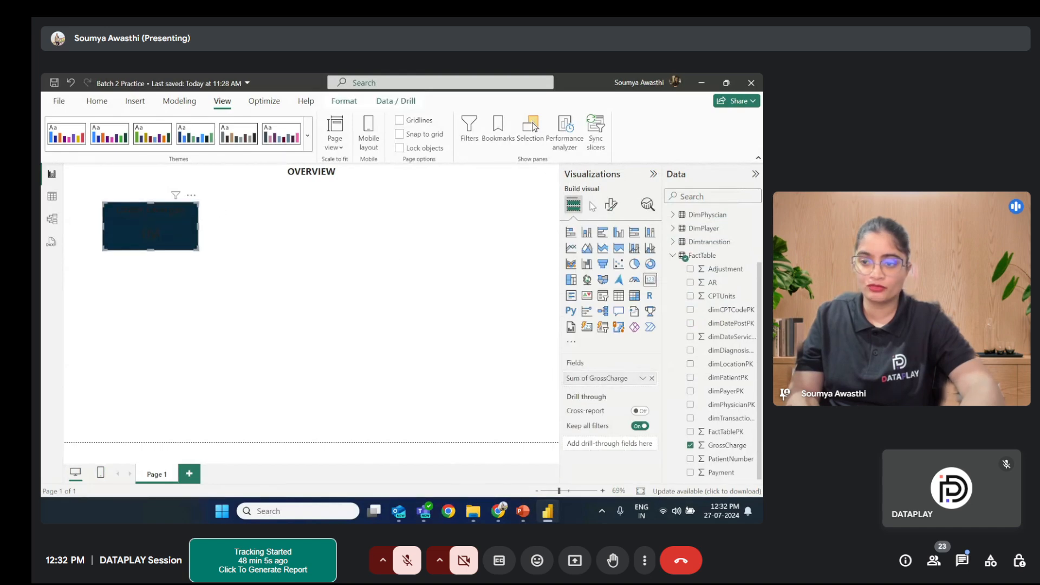
pyautogui.click(612, 207)
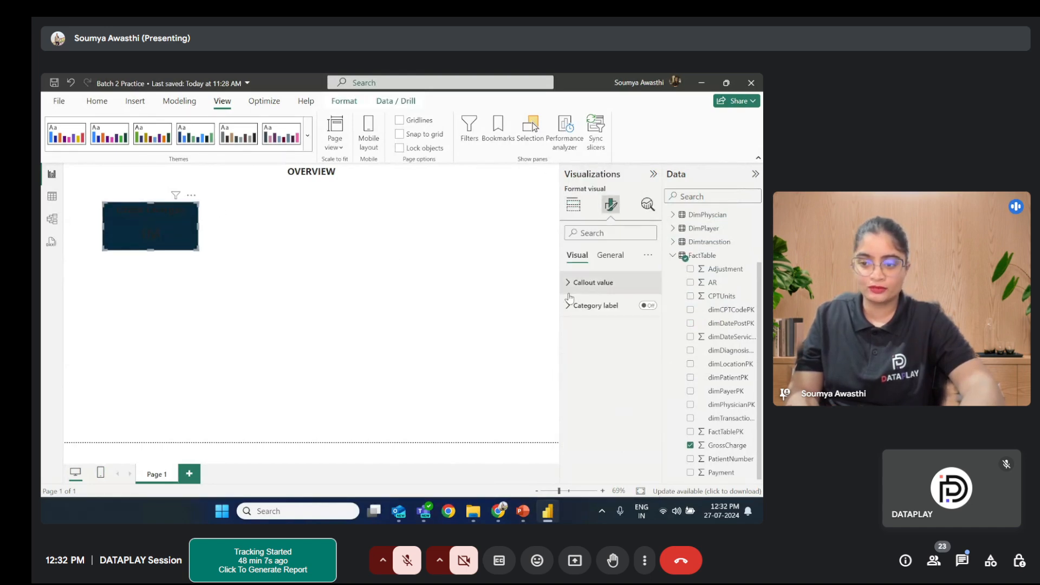
pyautogui.click(593, 282)
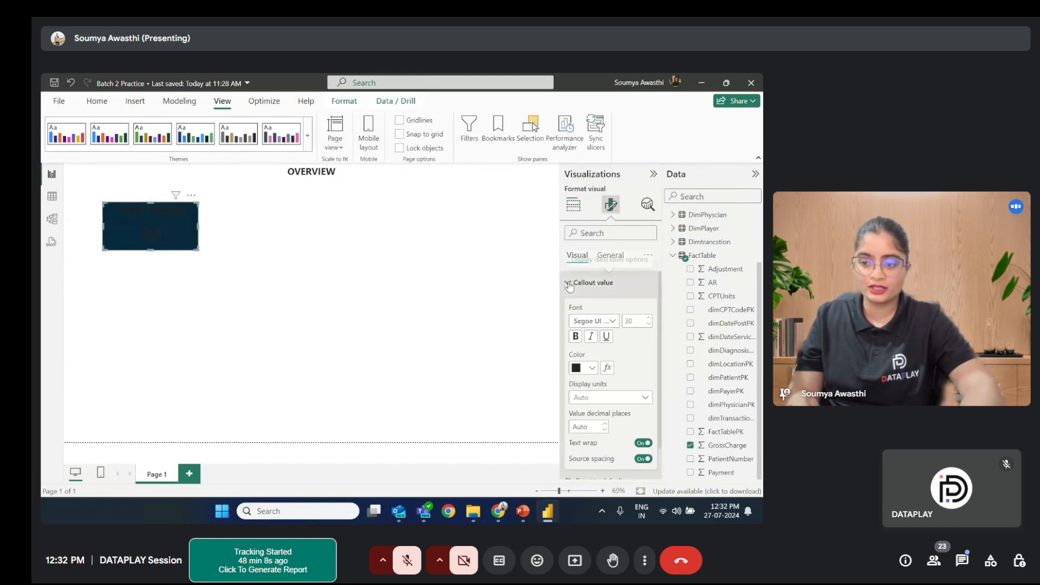
pyautogui.click(592, 369)
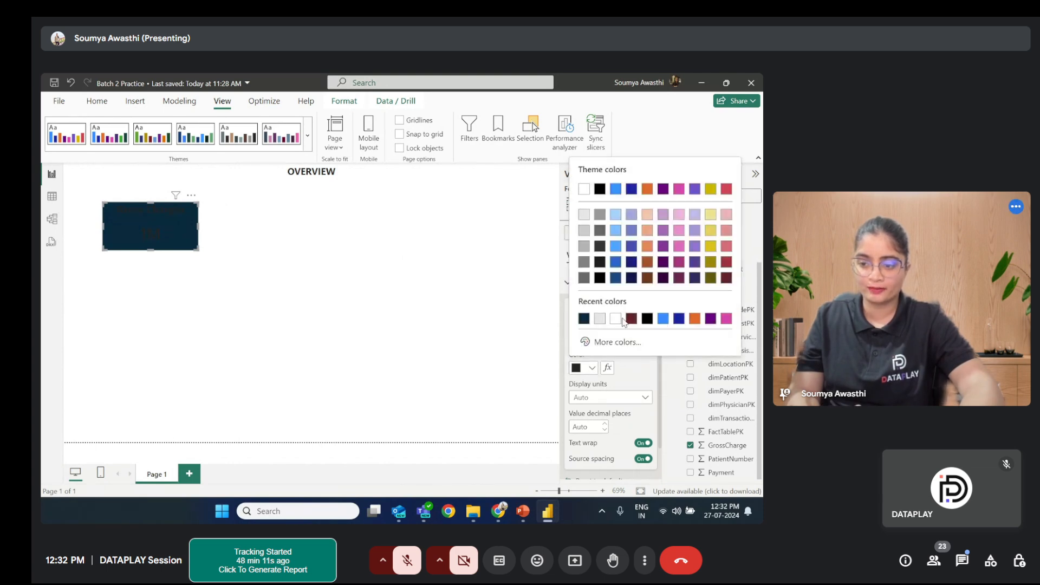
pyautogui.click(615, 320)
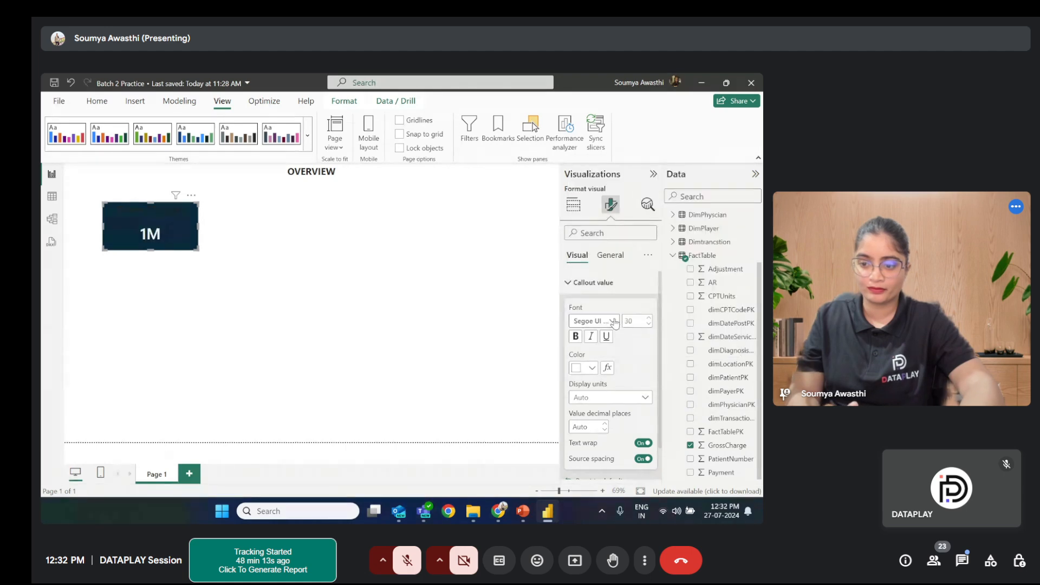
# Step: Change the title text color of the Gross Charges card to white
pyautogui.click(609, 255)
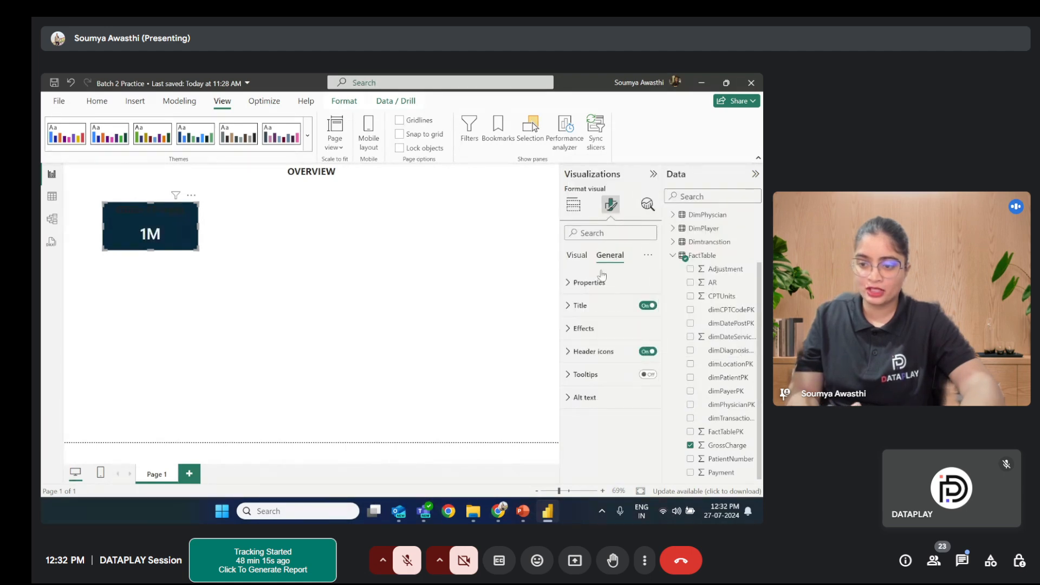
pyautogui.click(572, 309)
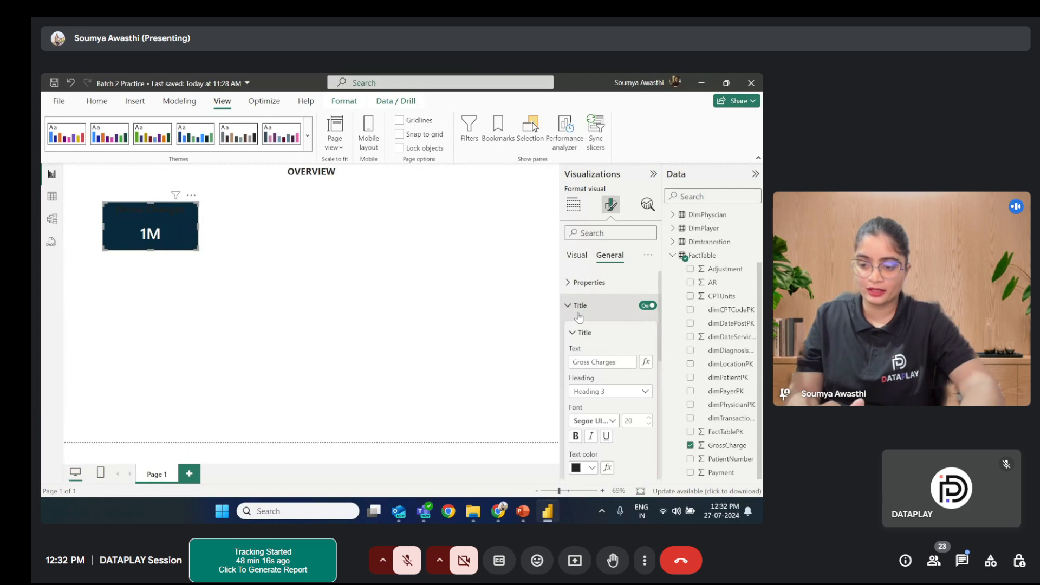
pyautogui.click(591, 467)
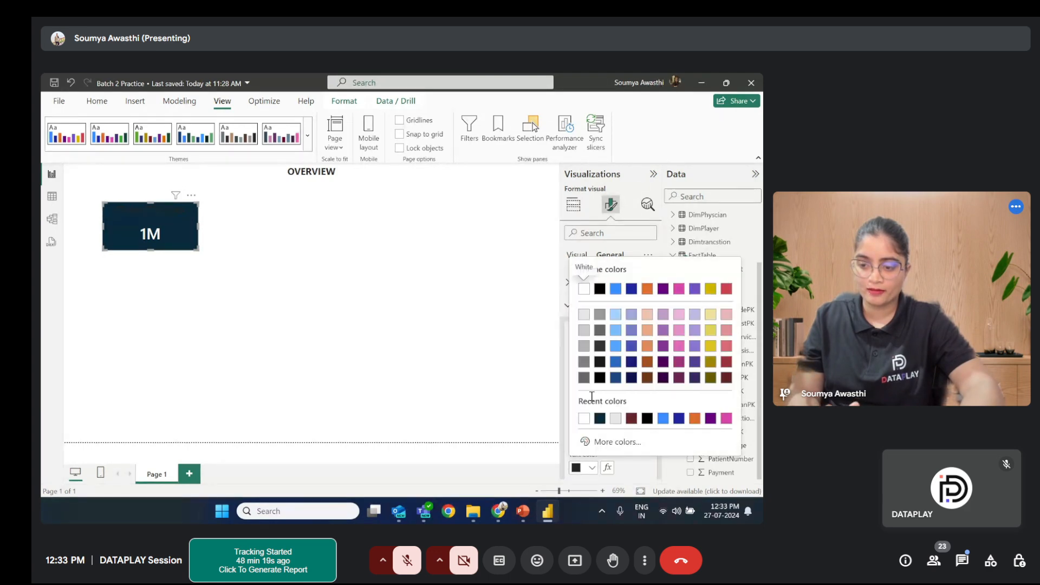
pyautogui.click(584, 419)
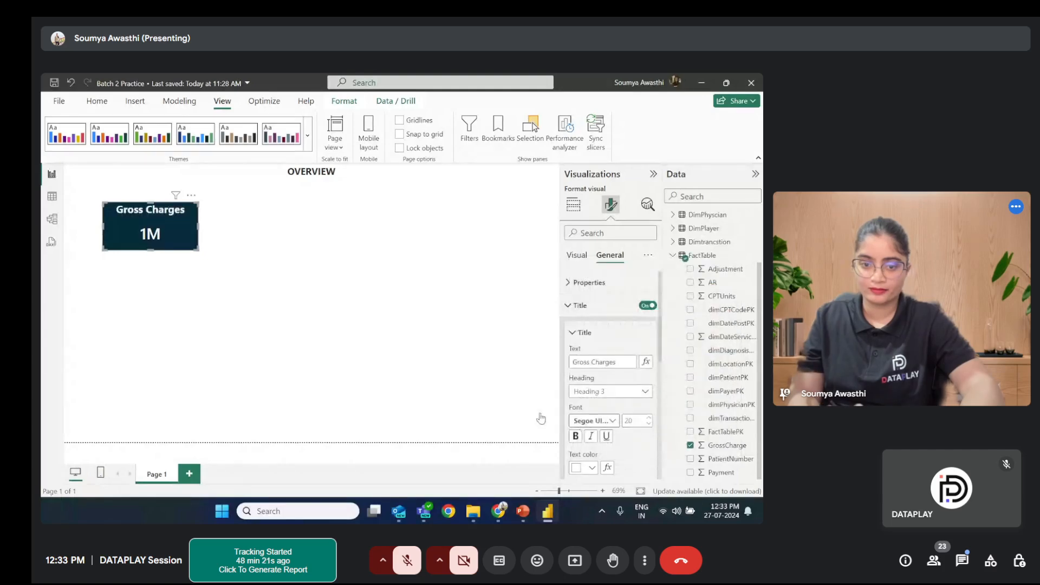
pyautogui.click(357, 355)
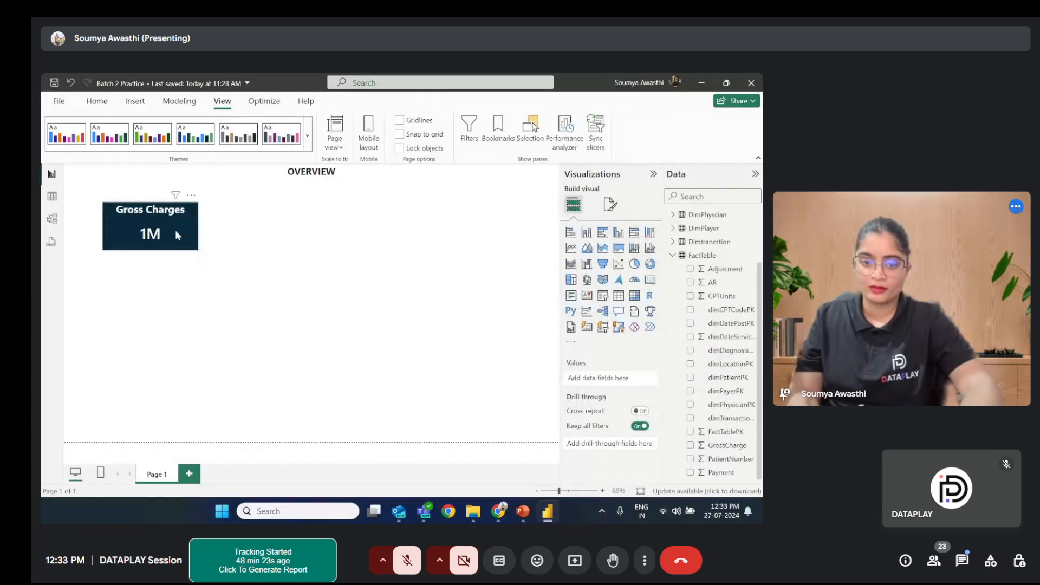
# Step: Nudge the Gross Charges card slightly down and to the right, and reduce its height a little
pyautogui.moveTo(174, 229); pyautogui.dragTo(179, 232)
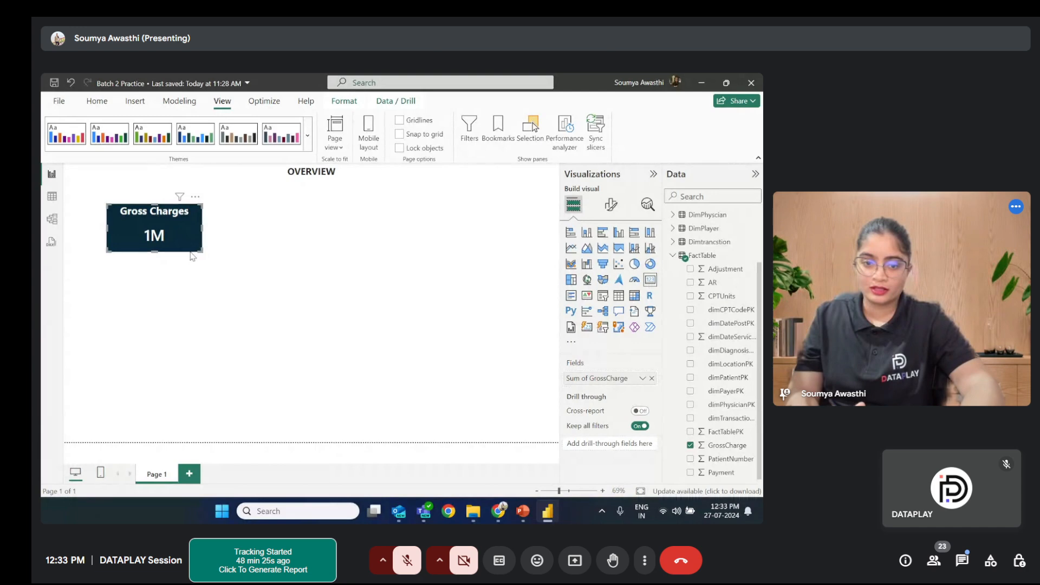
pyautogui.moveTo(153, 251); pyautogui.dragTo(156, 248)
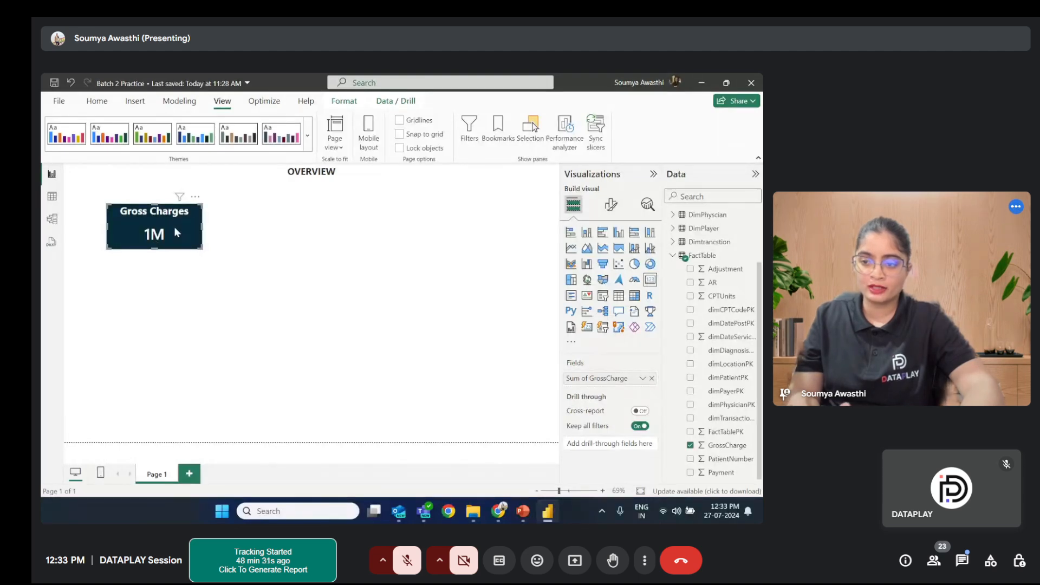
# Step: Turn on the visual border effect for the Gross Charges card
pyautogui.click(609, 207)
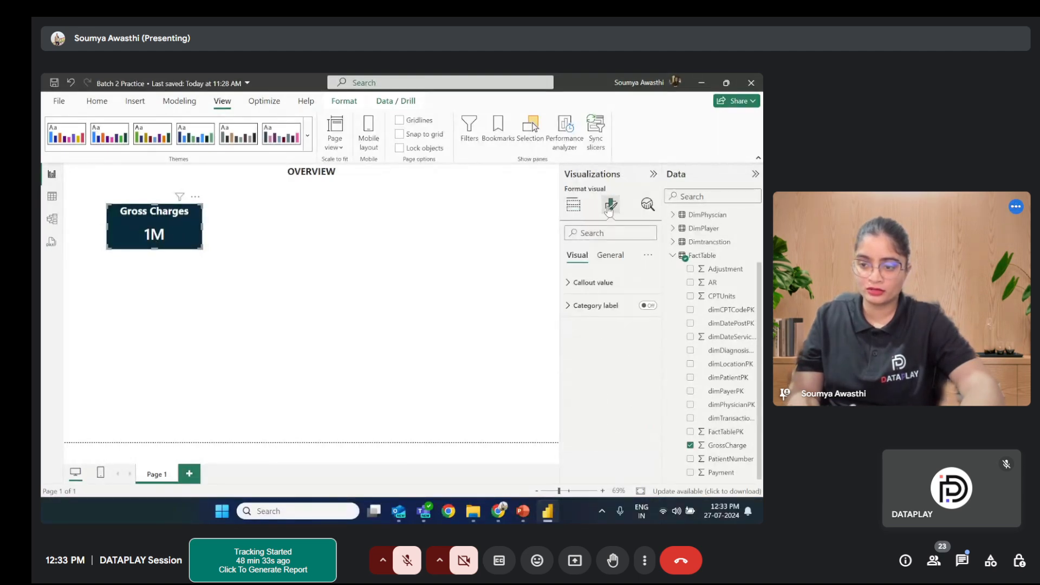
pyautogui.click(606, 256)
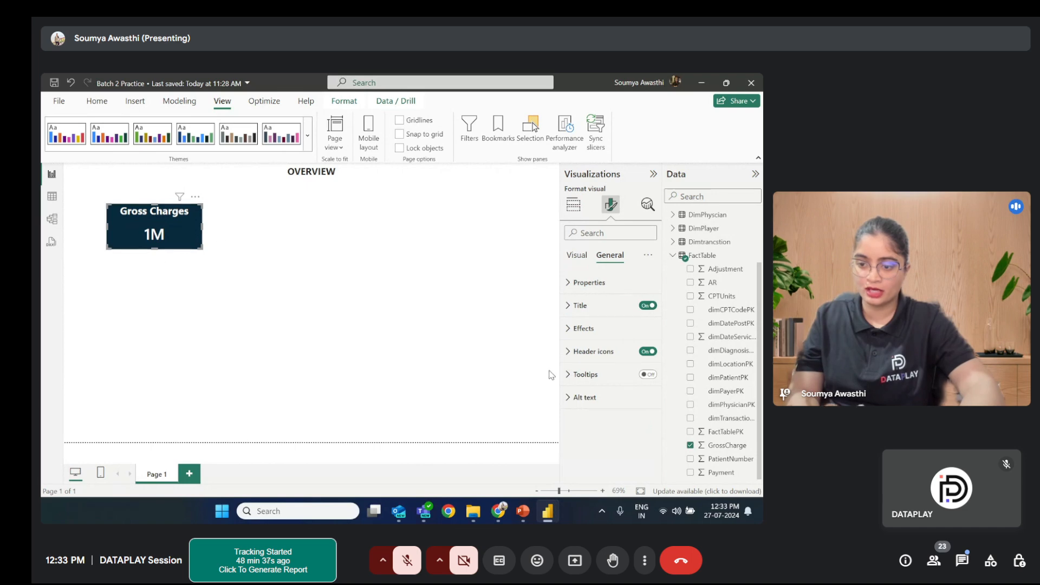
pyautogui.click(574, 327)
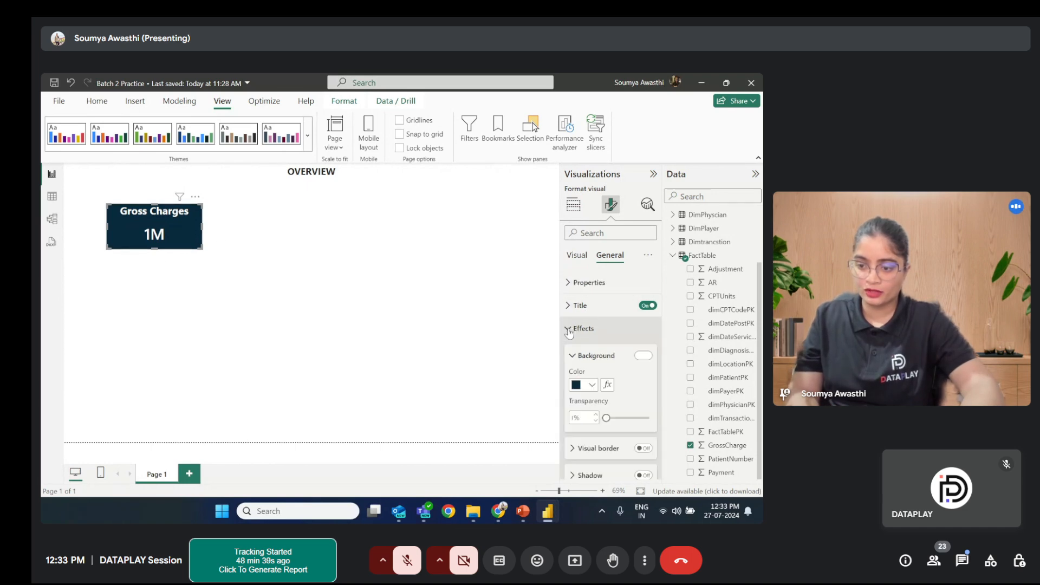
pyautogui.scroll(-2, 586, 393)
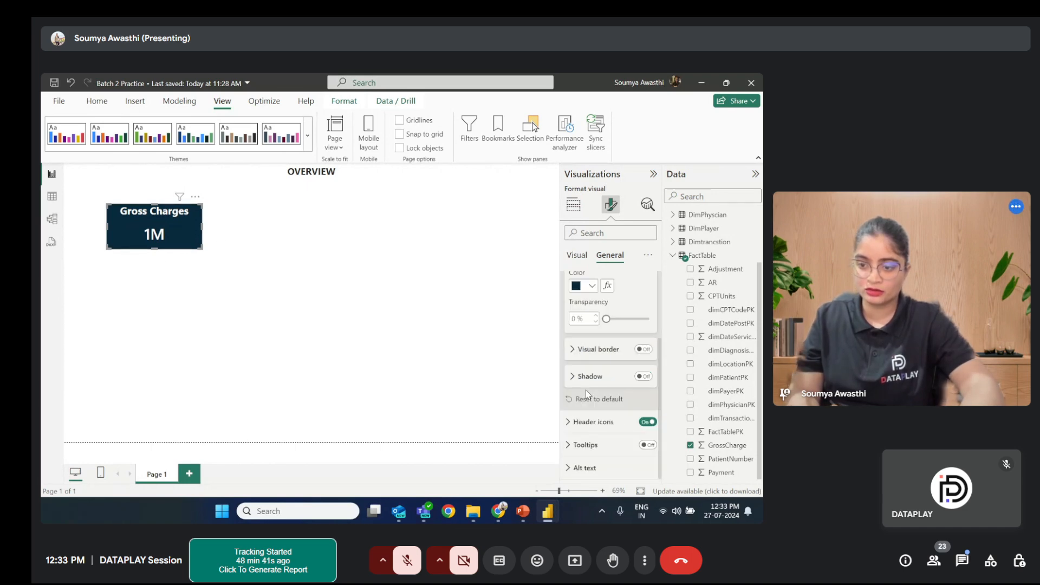
pyautogui.scroll(1, 596, 395)
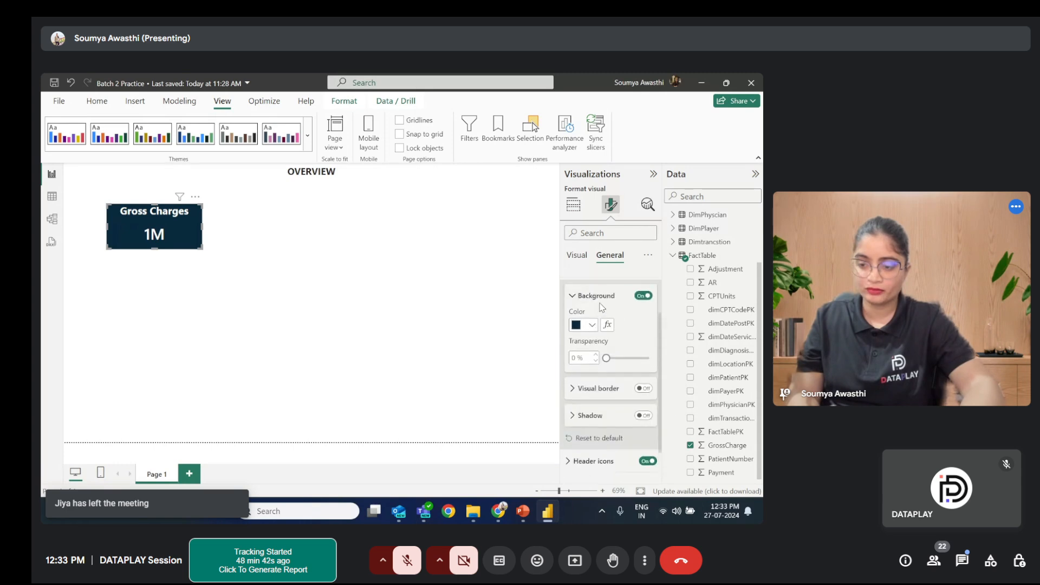
pyautogui.click(642, 390)
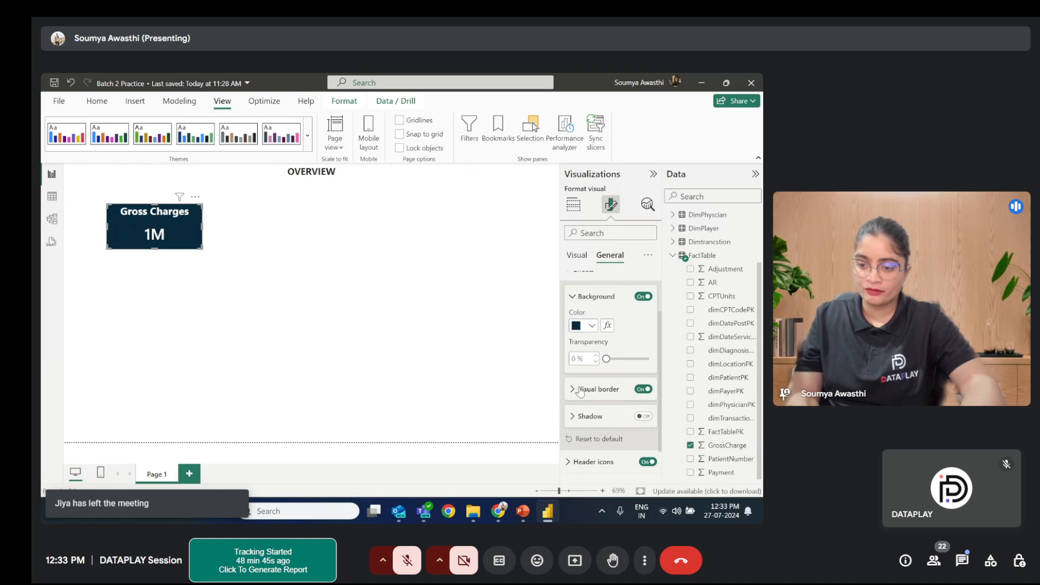
# Step: Set the rounded corners of the Gross Charges card's visual border to 10 px
pyautogui.click(573, 389)
pyautogui.scroll(-1, 624, 429)
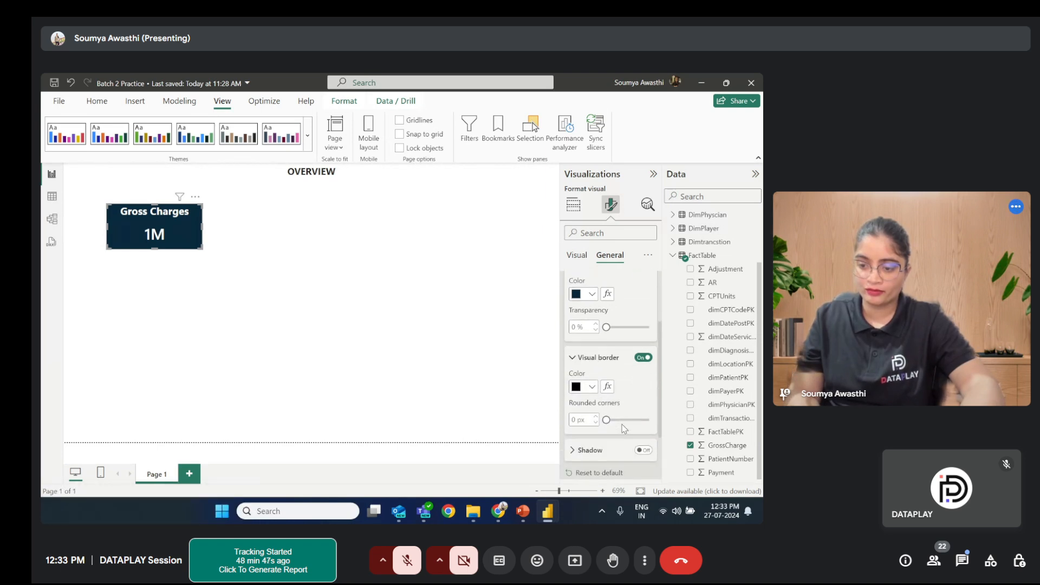
pyautogui.click(607, 419)
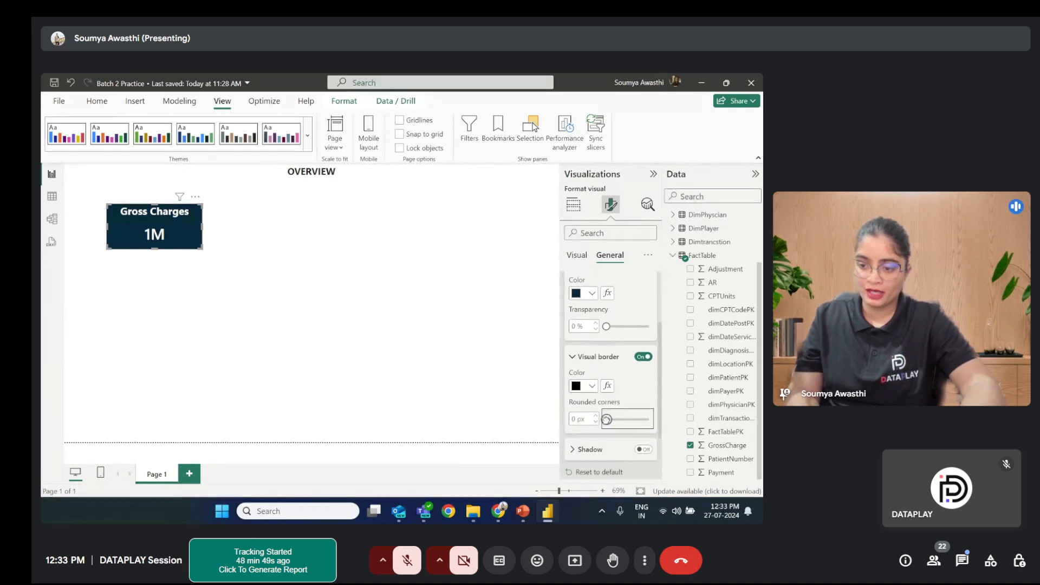
pyautogui.moveTo(607, 419); pyautogui.dragTo(611, 420)
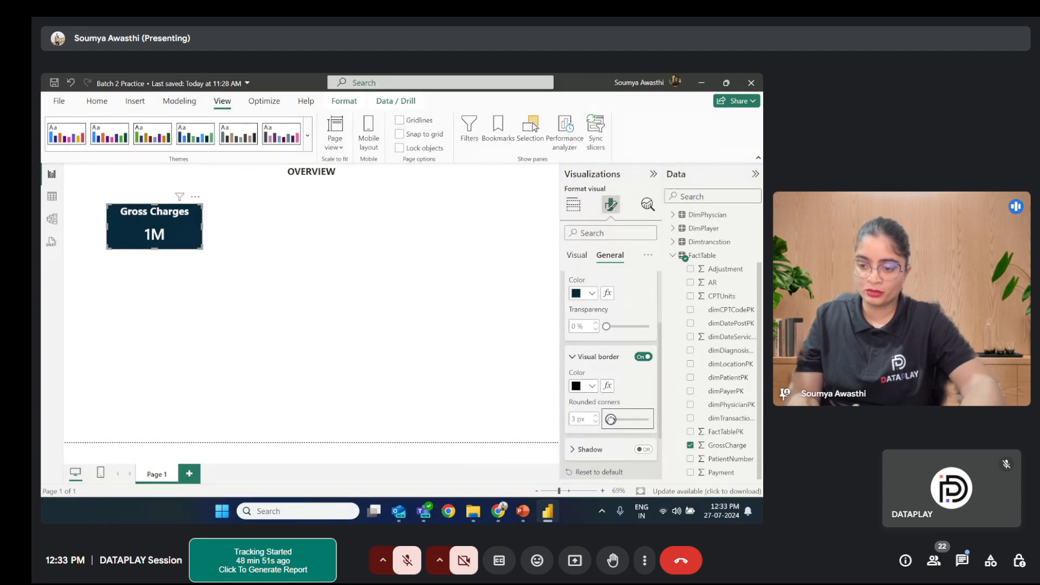
pyautogui.doubleClick(577, 420)
pyautogui.write('10')
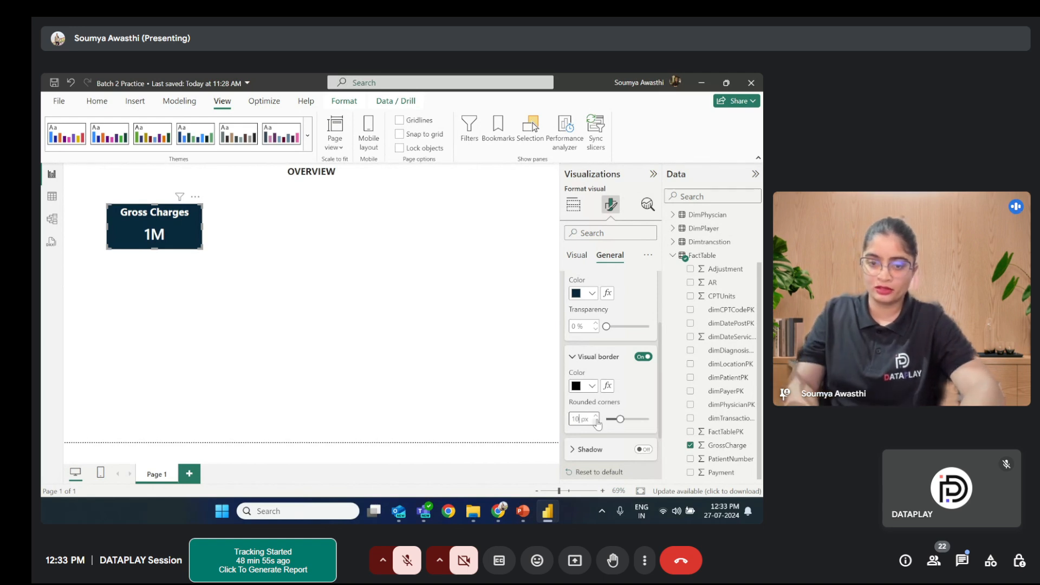
pyautogui.click(238, 275)
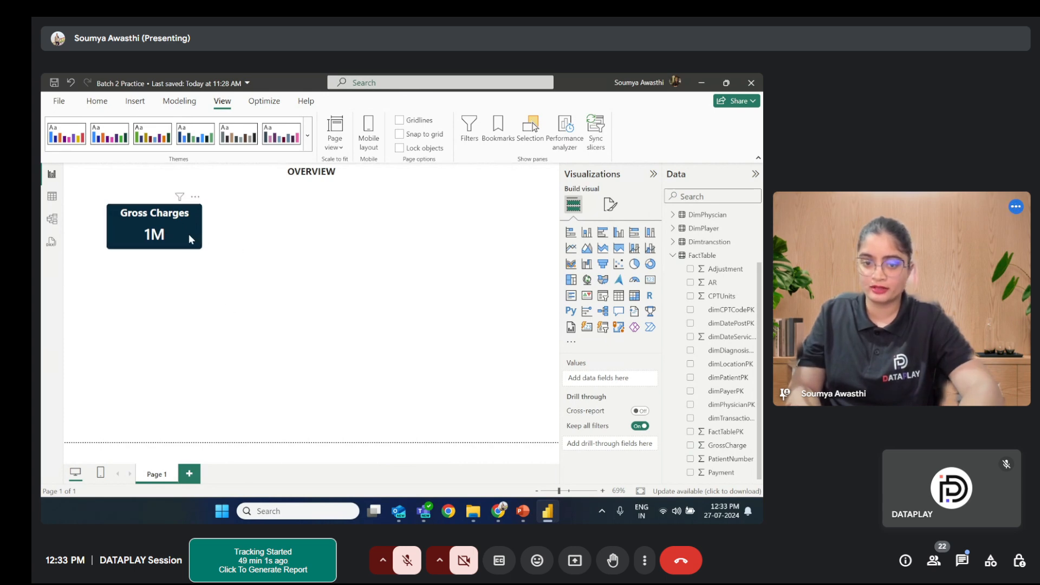
# Step: Move the Gross Charges card to the upper-left corner of the report page, below the level of the OVERVIEW title
pyautogui.moveTo(187, 234); pyautogui.dragTo(148, 220)
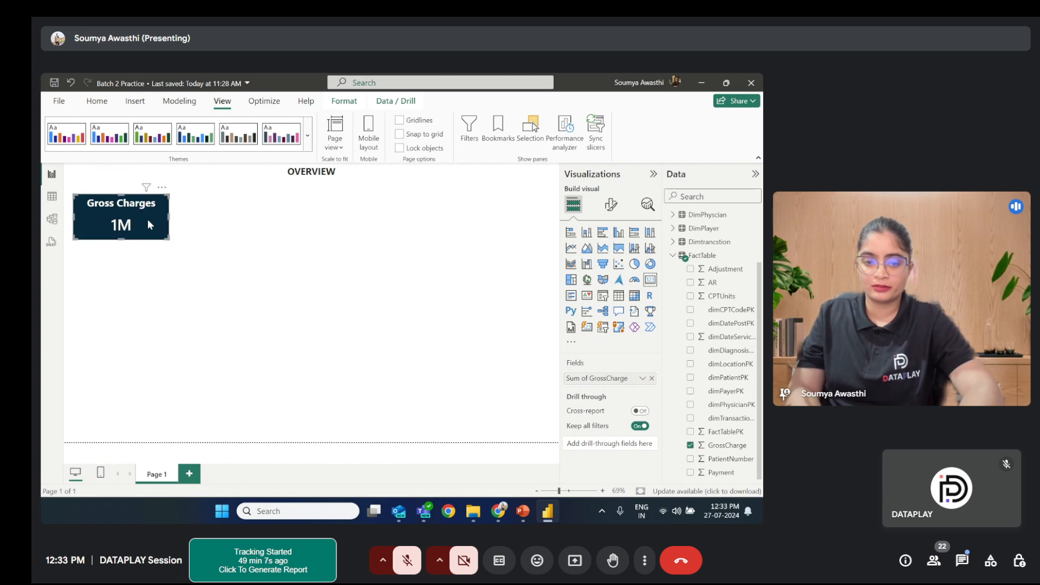
pyautogui.click(163, 188)
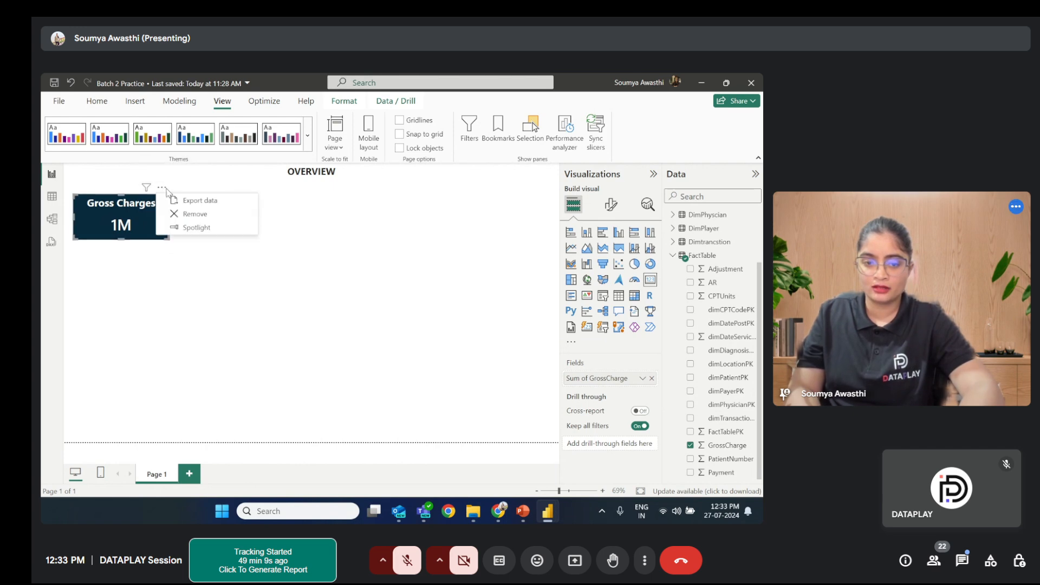
pyautogui.click(195, 290)
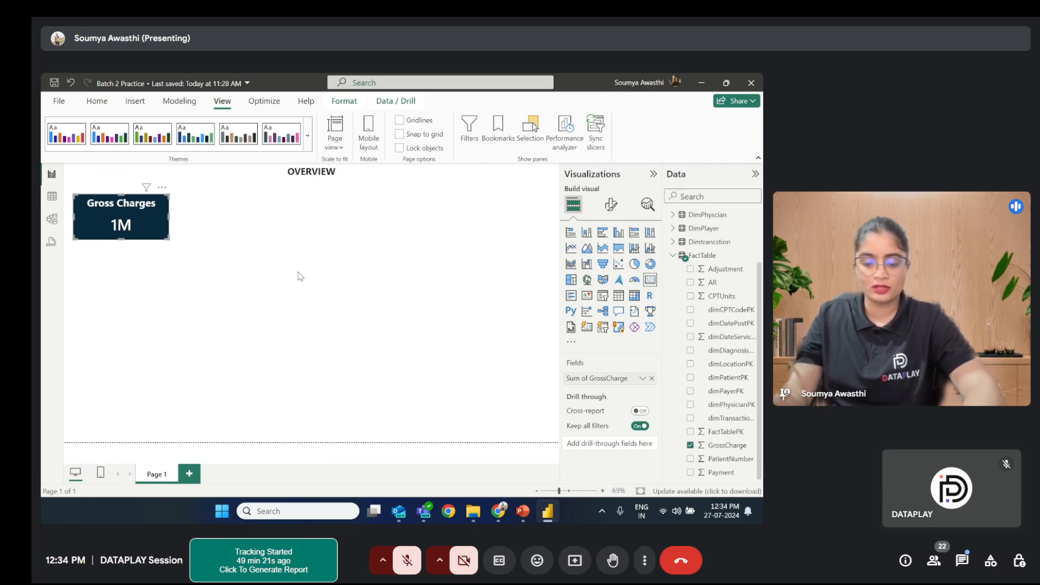
# Step: Duplicate the Gross Charges card three times, checking the required KPIs on the Hospital Management slide in PowerPoint
pyautogui.hotkey('ctrl', 'v')
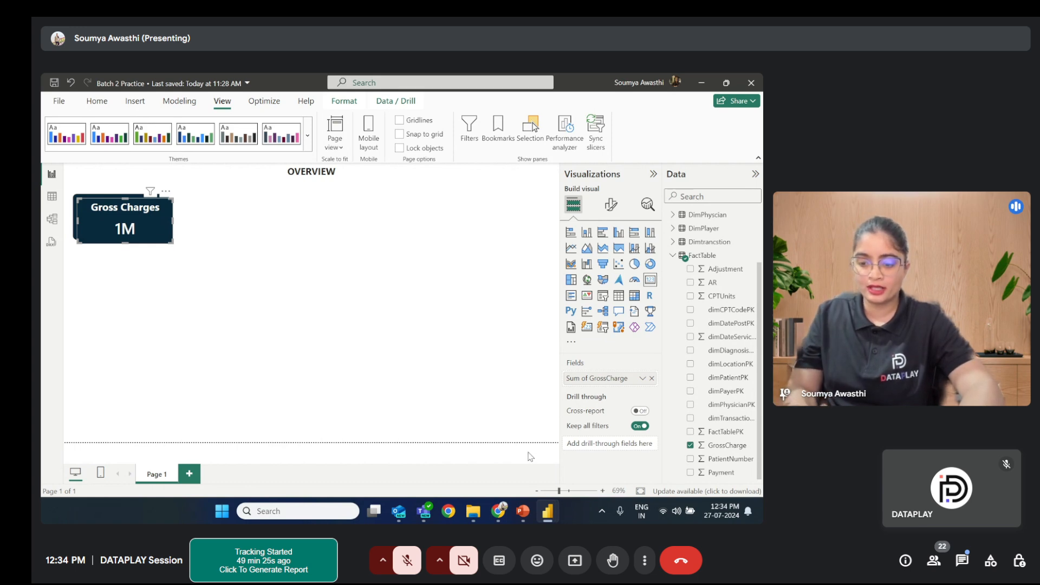
pyautogui.click(524, 513)
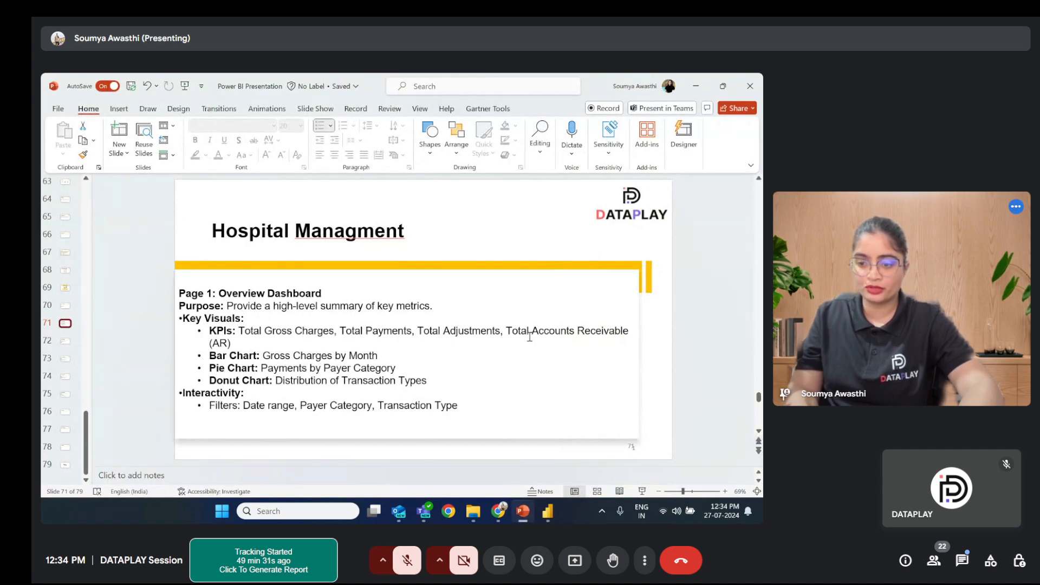
pyautogui.click(696, 86)
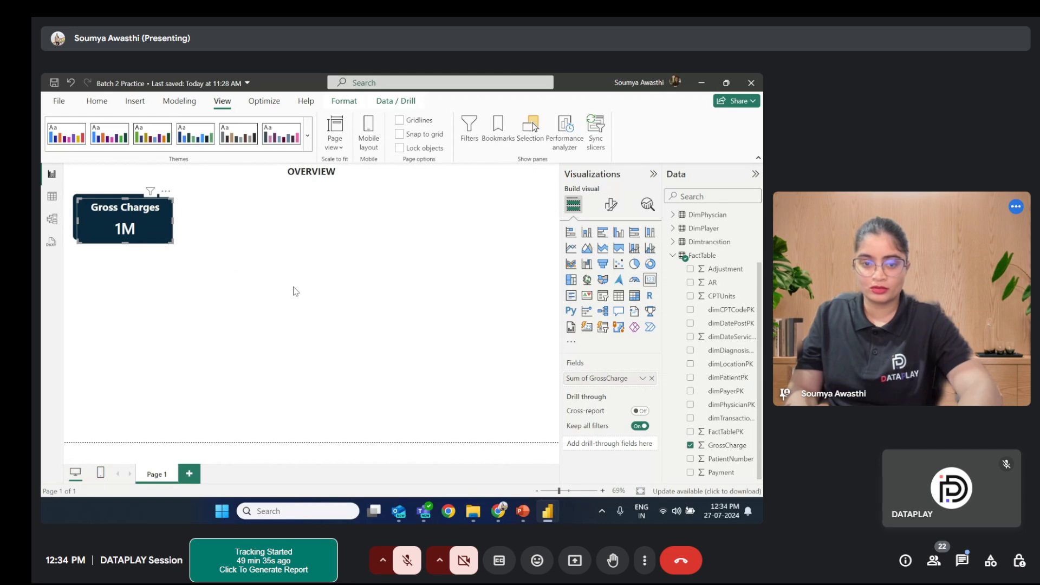
pyautogui.hotkey('ctrl', 'c')
pyautogui.hotkey('ctrl', 'v')
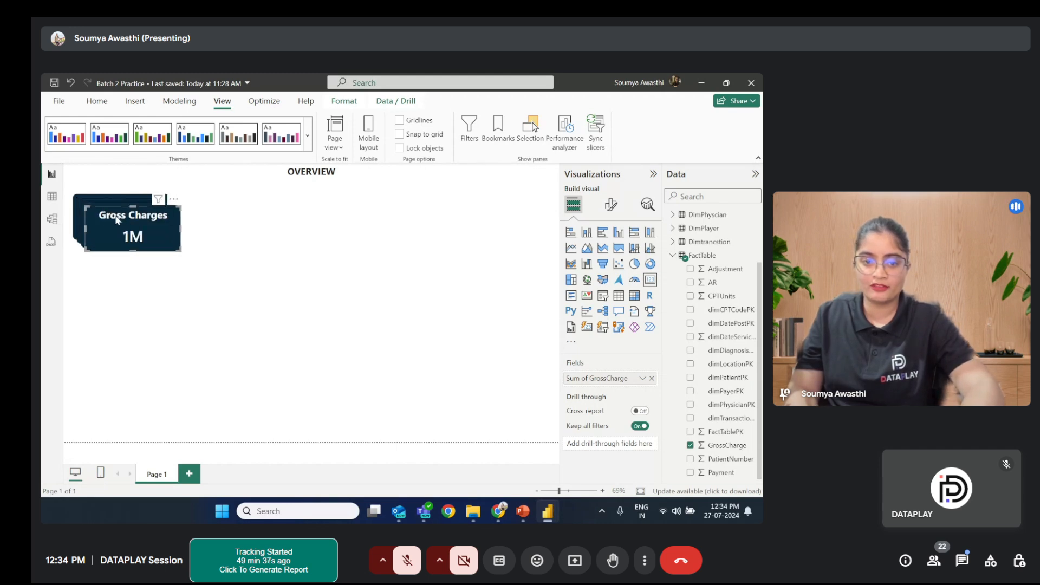
# Step: Arrange the four Gross Charges cards side by side in one level row beneath the OVERVIEW title
pyautogui.moveTo(116, 219); pyautogui.dragTo(399, 216)
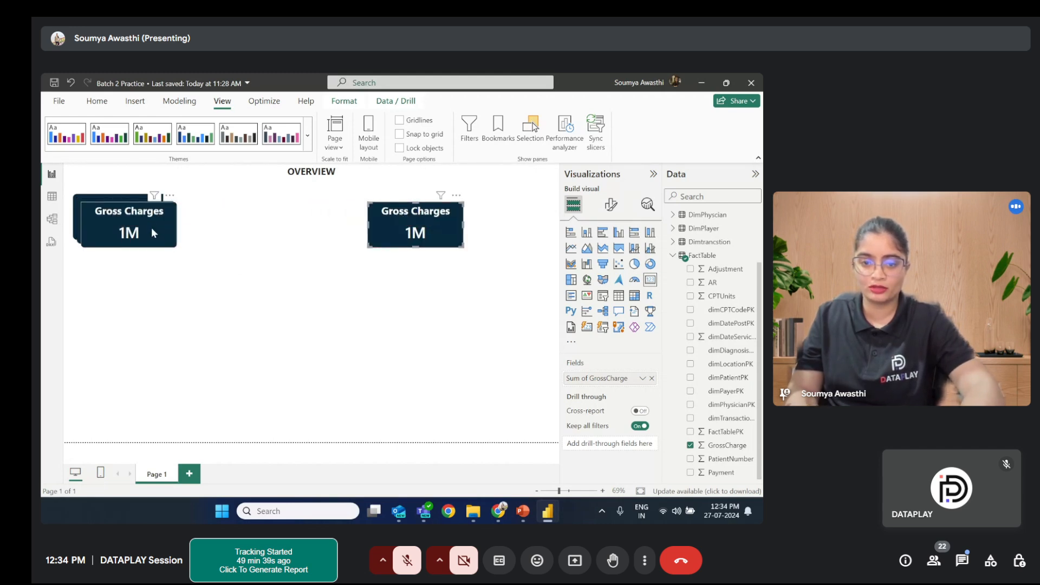
pyautogui.moveTo(151, 228); pyautogui.dragTo(332, 228)
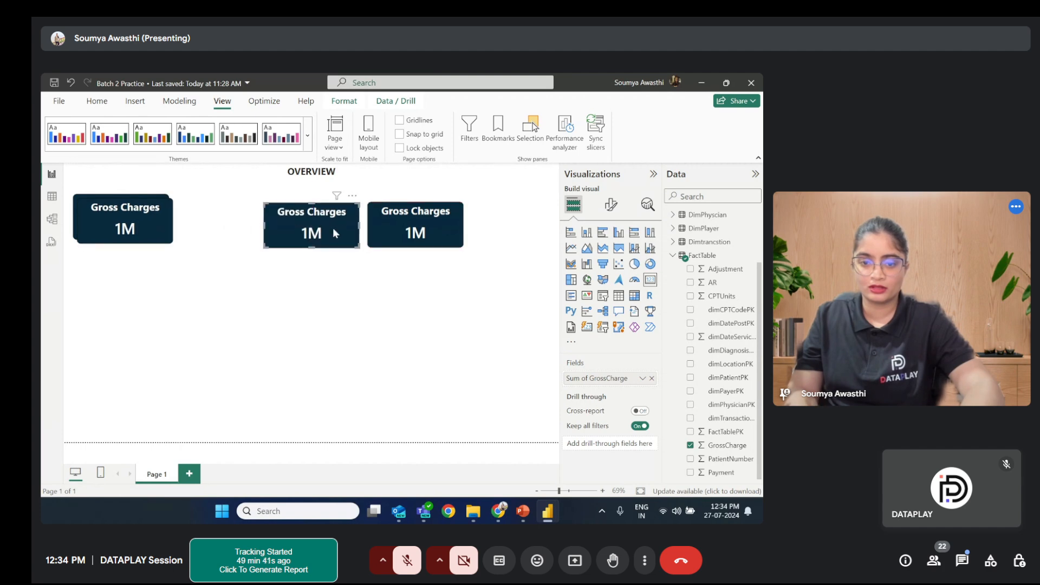
pyautogui.hotkey('ctrl', 'v')
pyautogui.moveTo(122, 233); pyautogui.dragTo(205, 223)
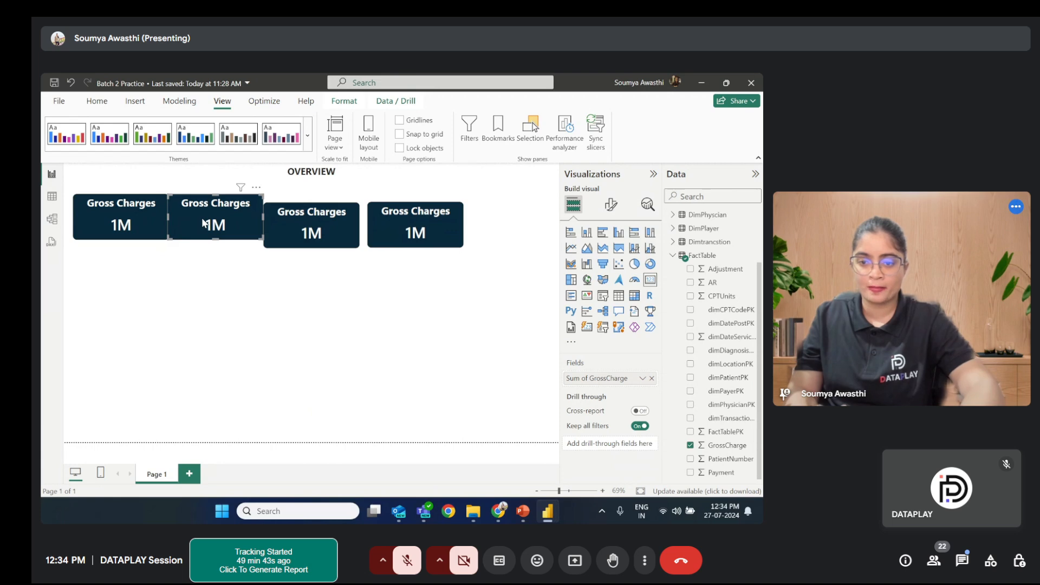
pyautogui.moveTo(414, 226); pyautogui.dragTo(442, 217)
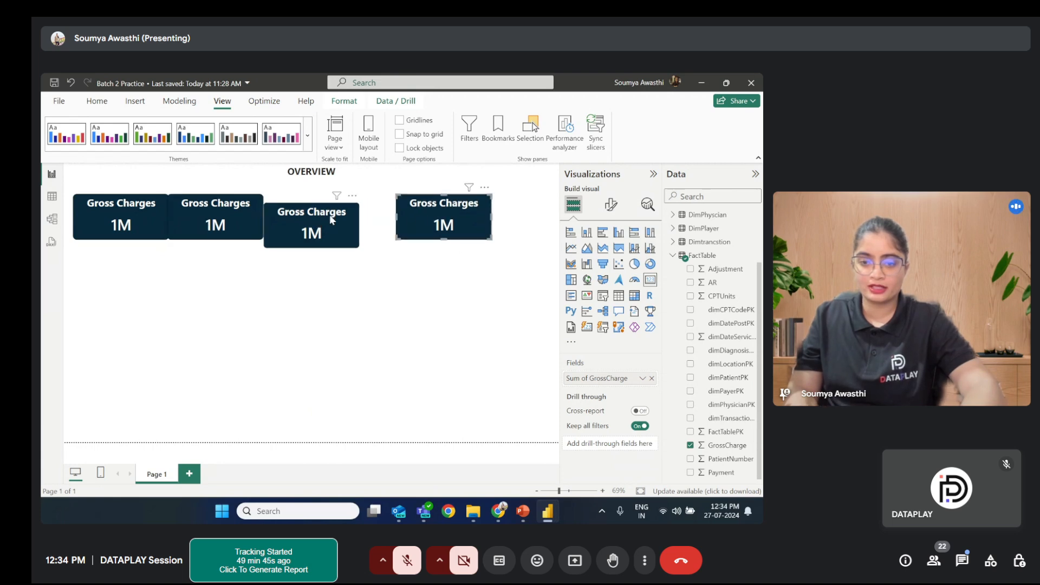
pyautogui.moveTo(329, 219); pyautogui.dragTo(365, 210)
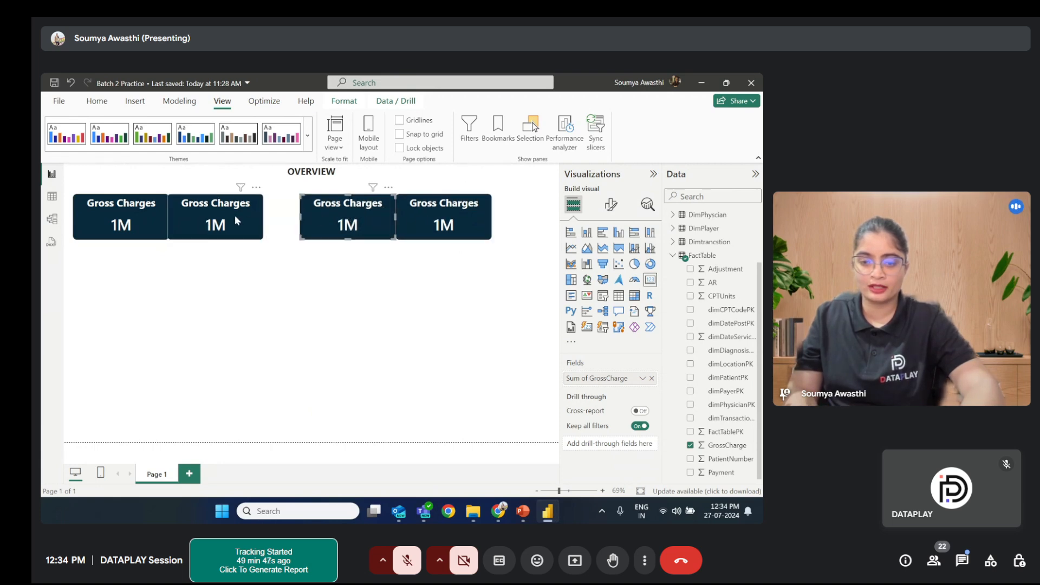
pyautogui.moveTo(235, 216); pyautogui.dragTo(259, 213)
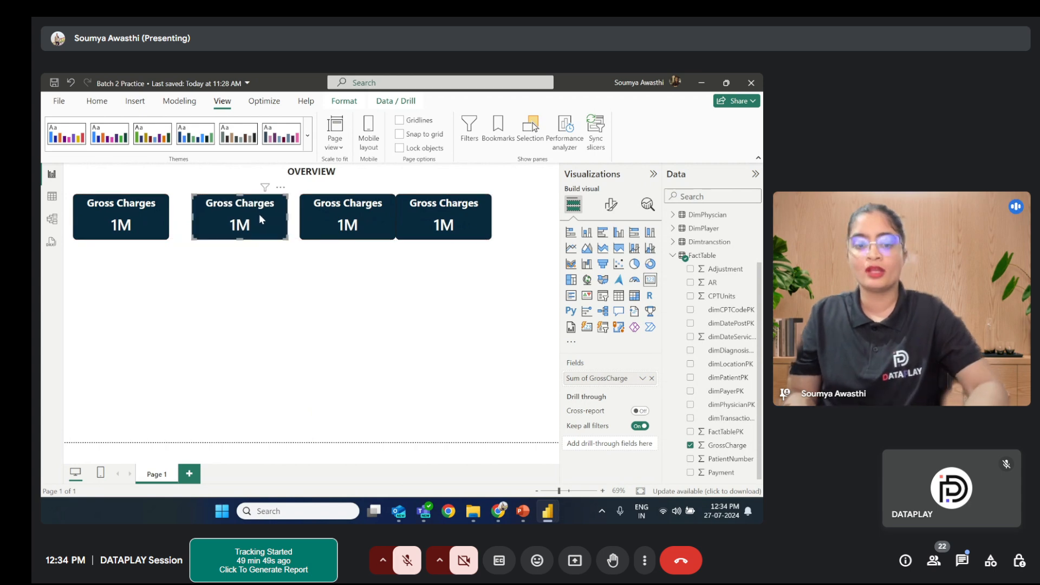
# Step: Check the required KPIs on the PowerPoint slide and replace the second card's GrossCharge field with Payment from FactTable
pyautogui.click(521, 512)
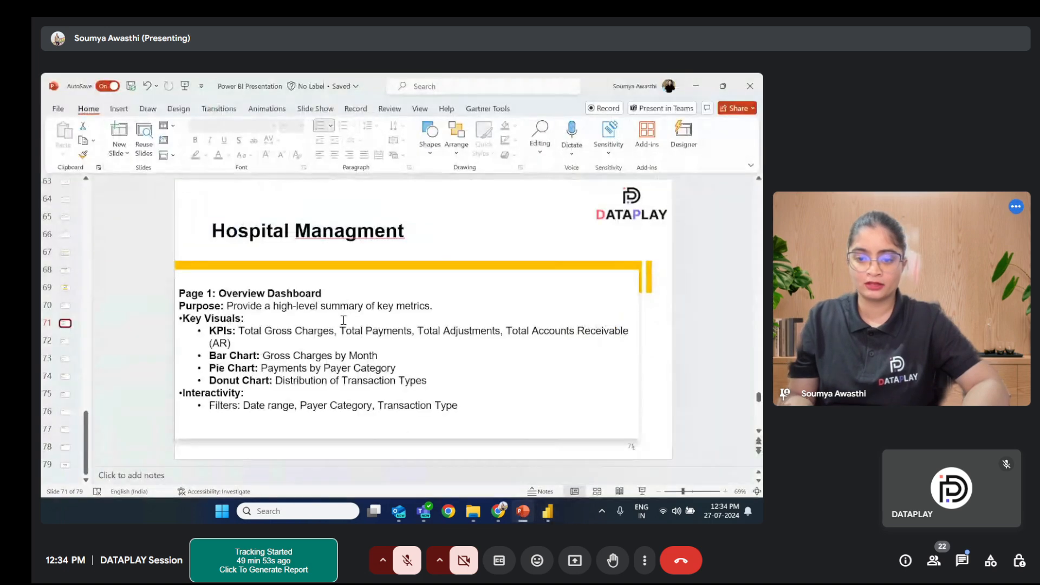
pyautogui.click(697, 86)
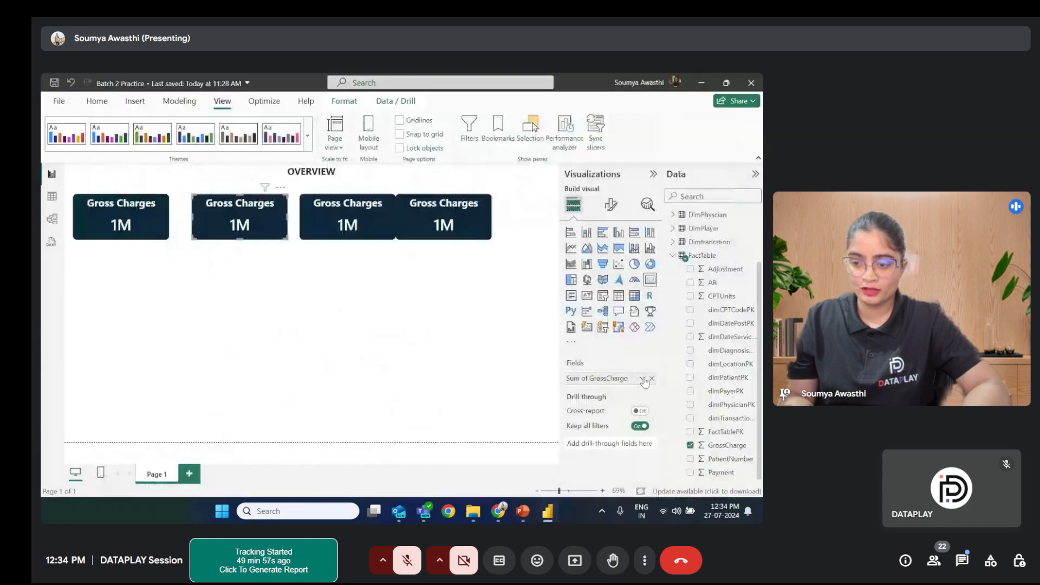
pyautogui.click(652, 379)
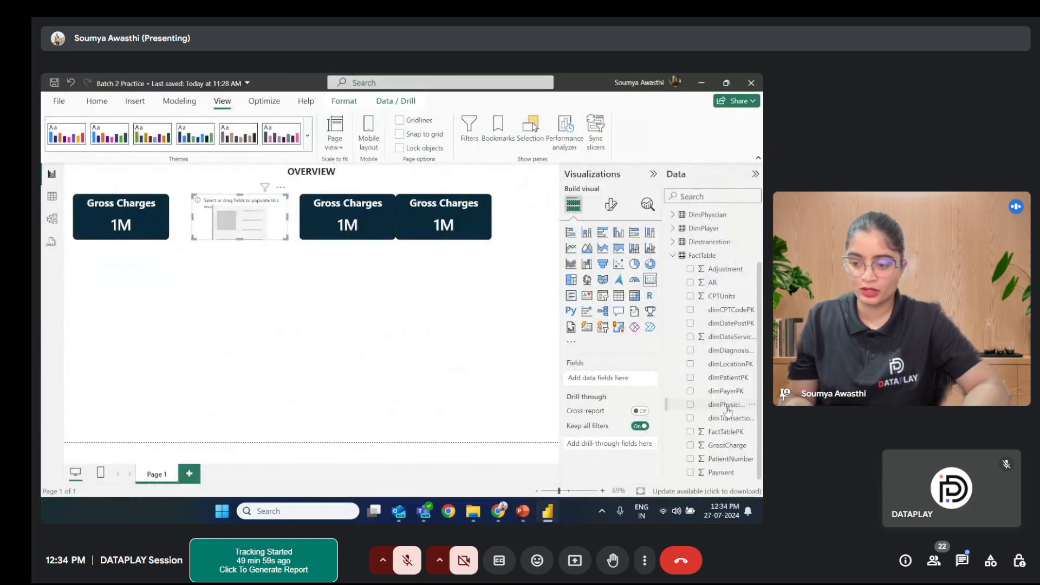
pyautogui.click(690, 472)
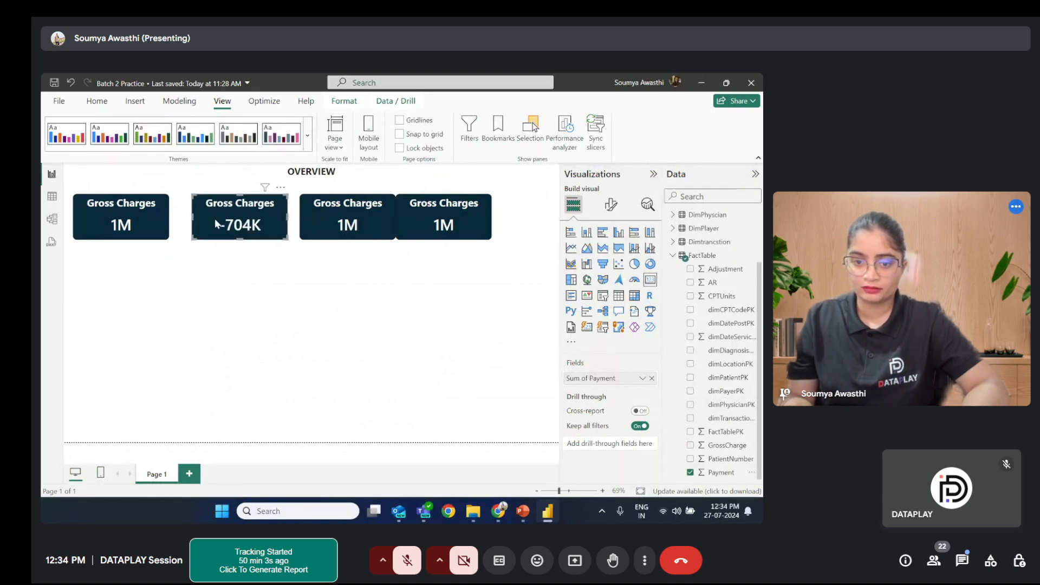
# Step: Change the second card's title text to "Payments"
pyautogui.click(611, 207)
pyautogui.click(609, 255)
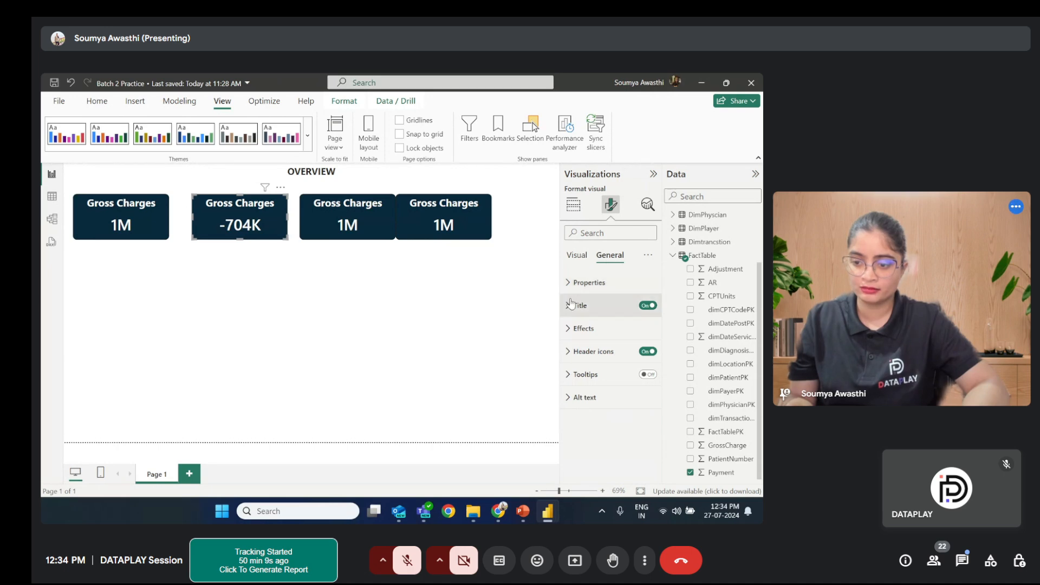
pyautogui.click(571, 304)
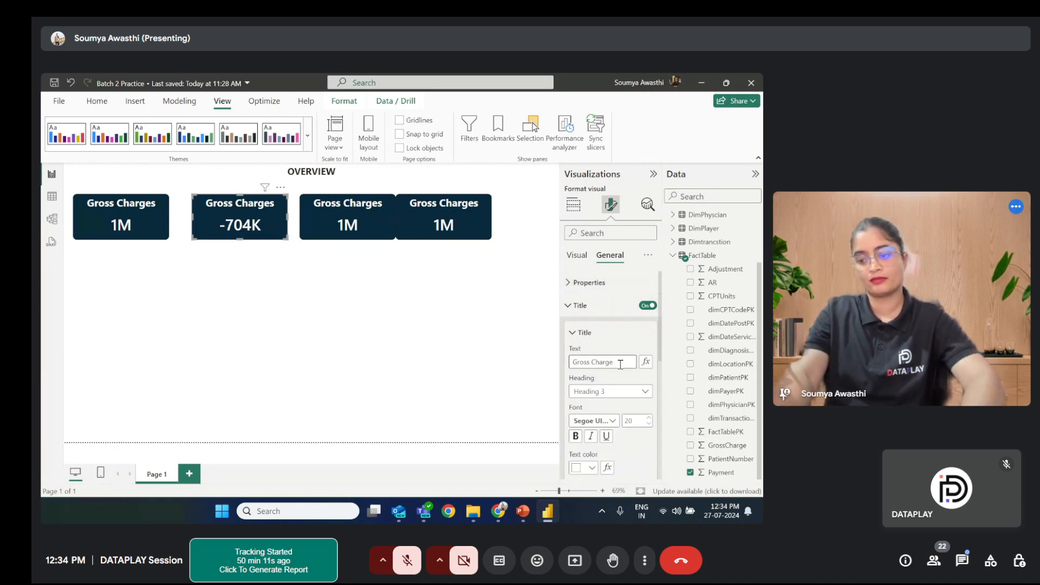
pyautogui.press('BackSpace')
pyautogui.press('BackSpace')
pyautogui.press('BackSpace')
pyautogui.press('BackSpace')
pyautogui.press('BackSpace')
pyautogui.press('BackSpace')
pyautogui.press('BackSpace')
pyautogui.press('BackSpace')
pyautogui.press('BackSpace')
pyautogui.press('BackSpace')
pyautogui.press('BackSpace')
pyautogui.press('BackSpace')
pyautogui.write('Pay')
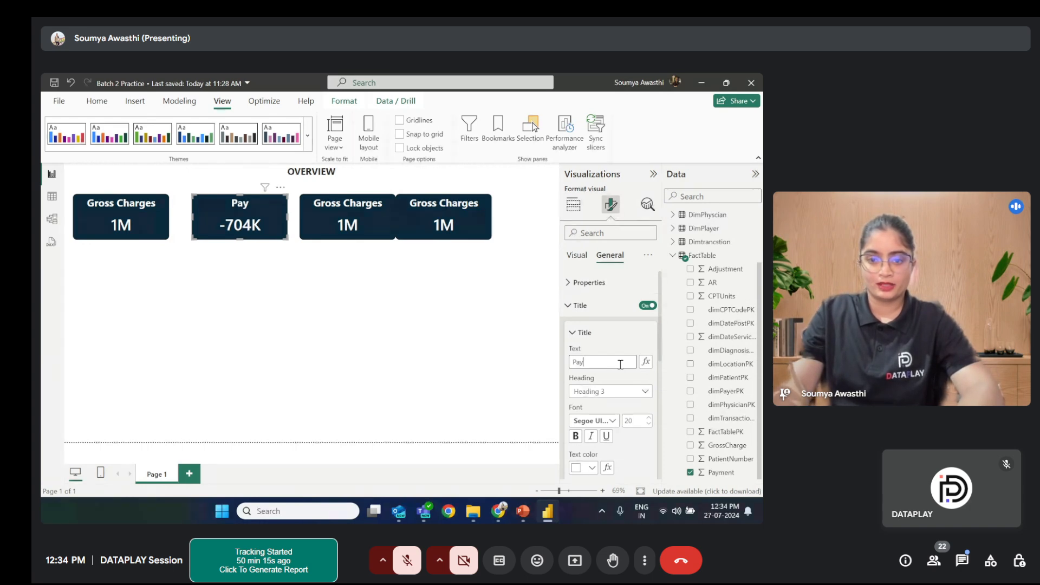
pyautogui.write('ments')
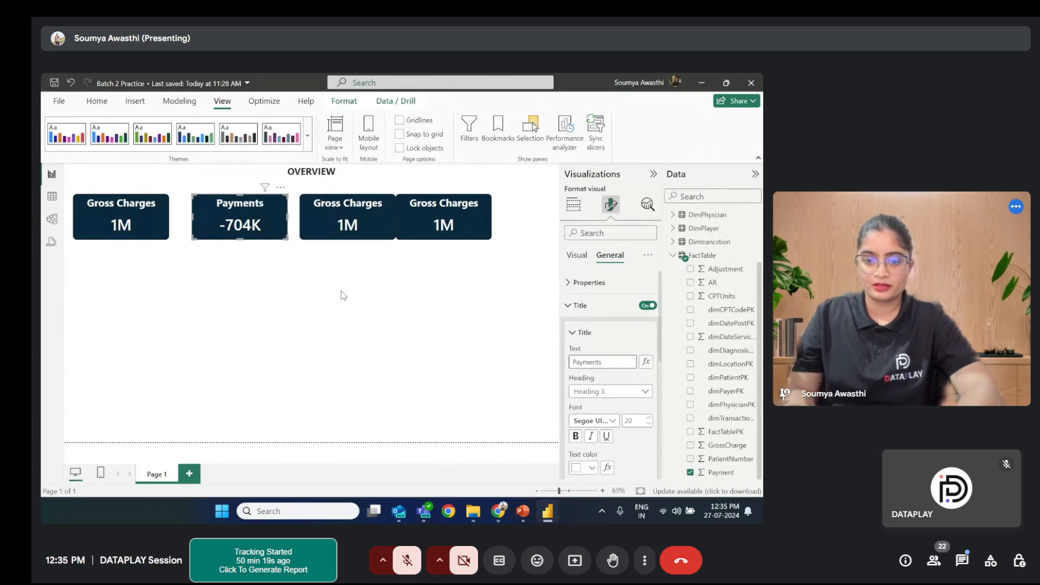
# Step: Change the third card's title text to "Total Adjustment", checking the KPI list on the Hospital Management slide in PowerPoint
pyautogui.click(333, 212)
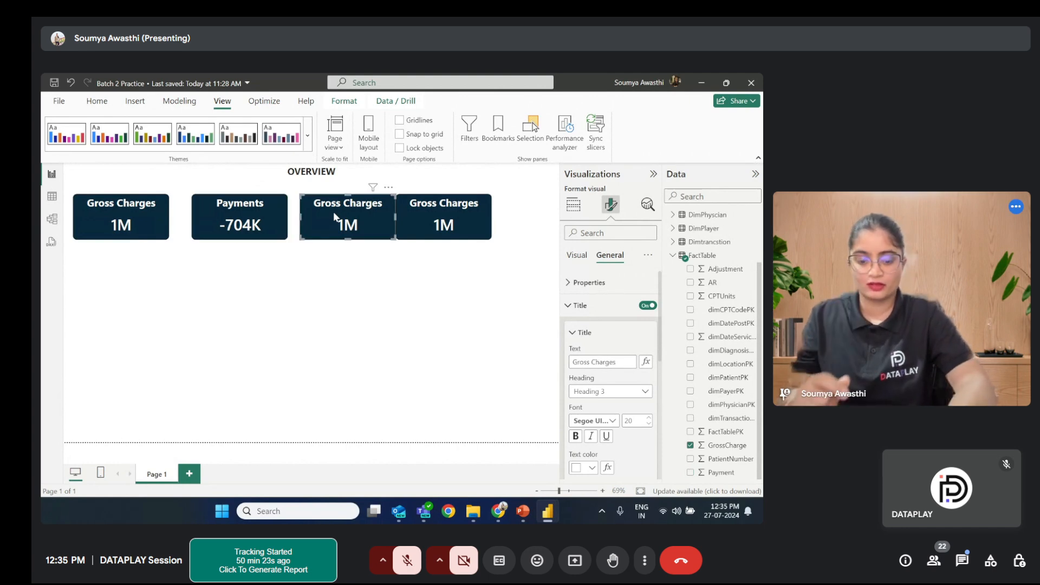
pyautogui.hotkey('alt', 'Tab')
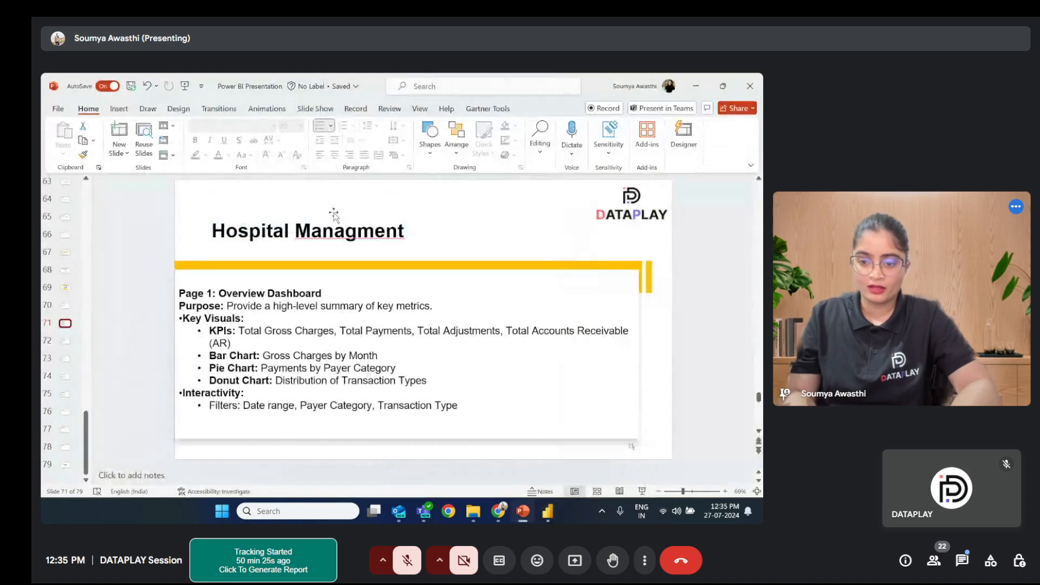
pyautogui.hotkey('alt', 'Tab')
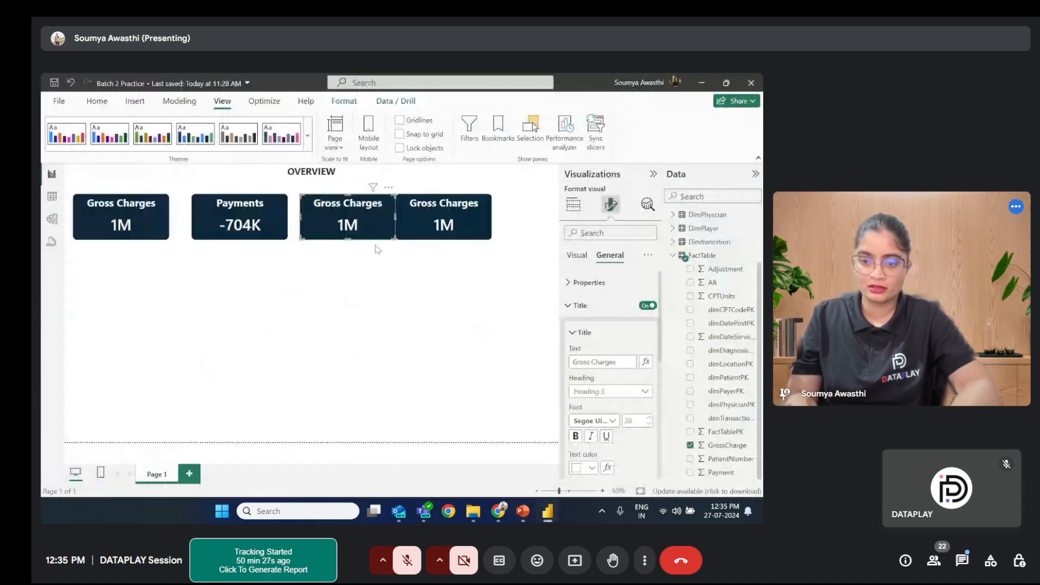
pyautogui.click(626, 367)
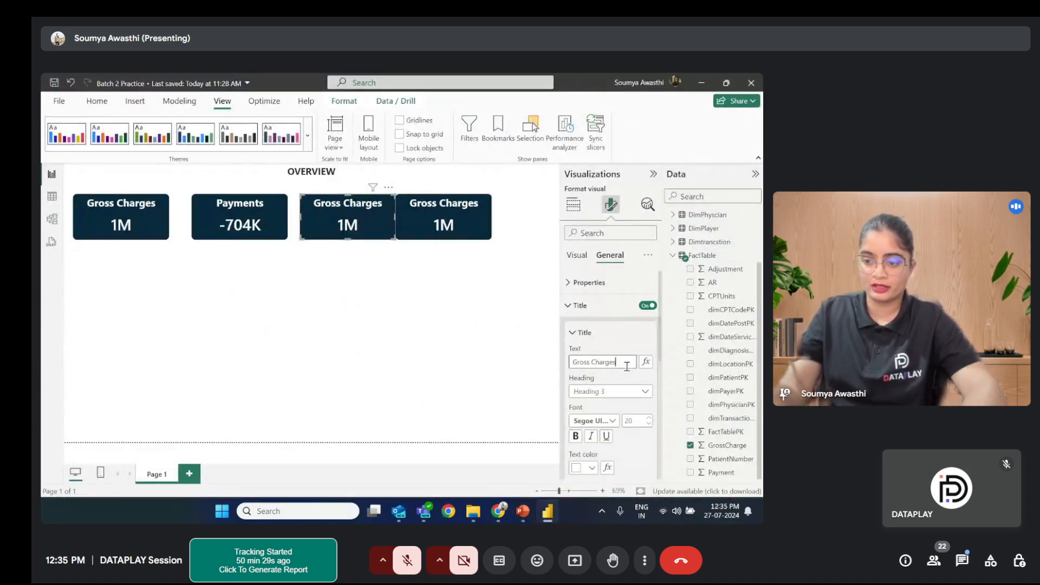
pyautogui.press('BackSpace')
pyautogui.press('BackSpace')
pyautogui.press('BackSpace')
pyautogui.press('BackSpace')
pyautogui.press('BackSpace')
pyautogui.press('BackSpace')
pyautogui.press('BackSpace')
pyautogui.press('BackSpace')
pyautogui.press('BackSpace')
pyautogui.press('BackSpace')
pyautogui.press('BackSpace')
pyautogui.press('BackSpace')
pyautogui.press('BackSpace')
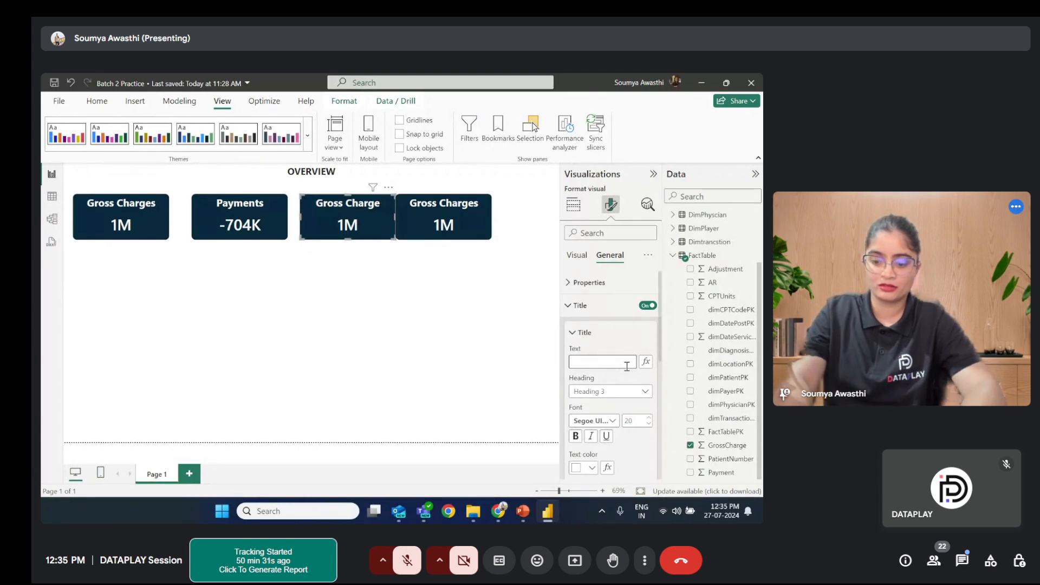
pyautogui.write('Ti')
pyautogui.press('BackSpace')
pyautogui.write('otal')
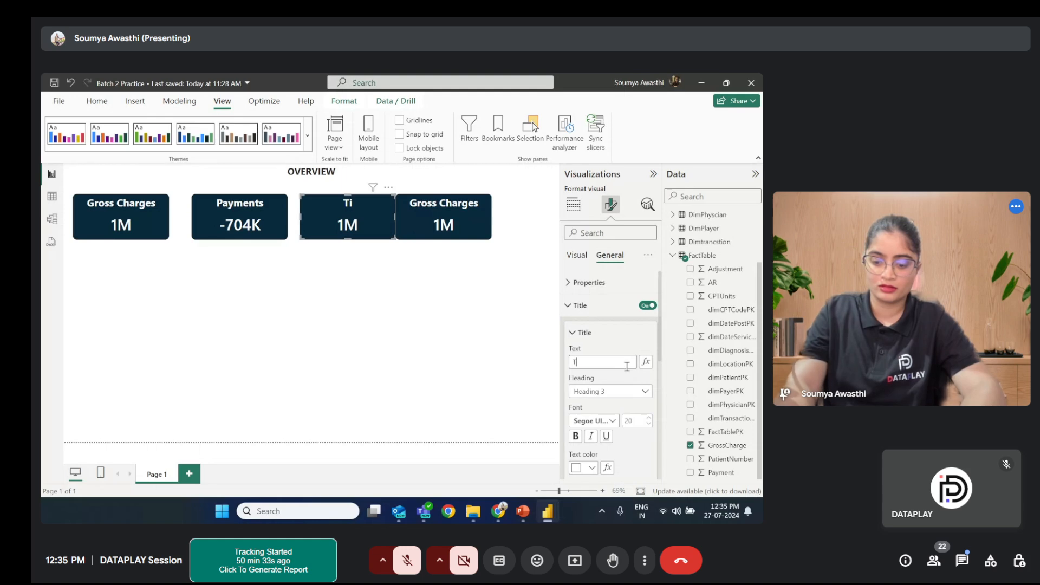
pyautogui.write(' A')
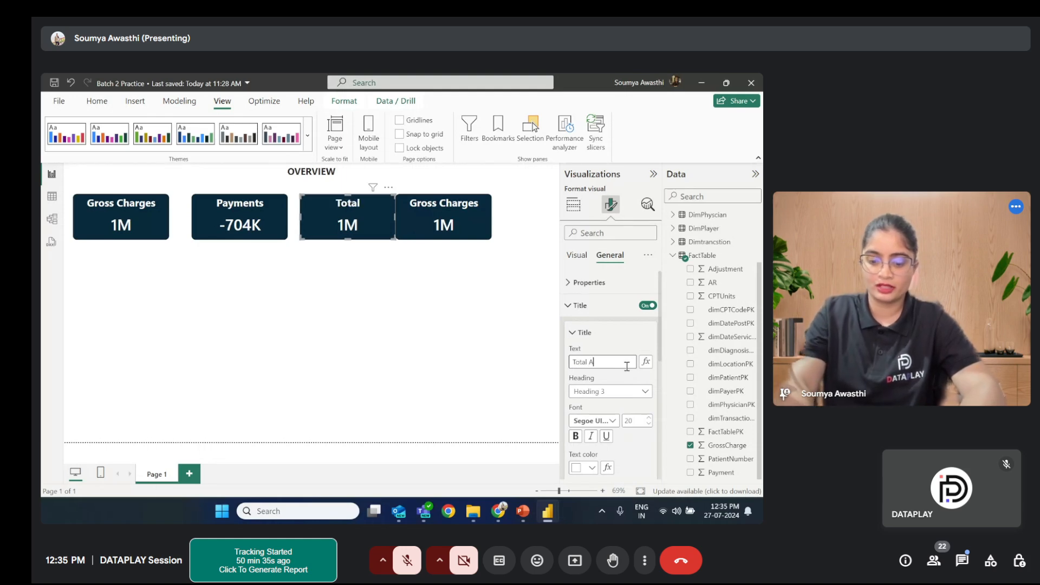
pyautogui.write('djustment')
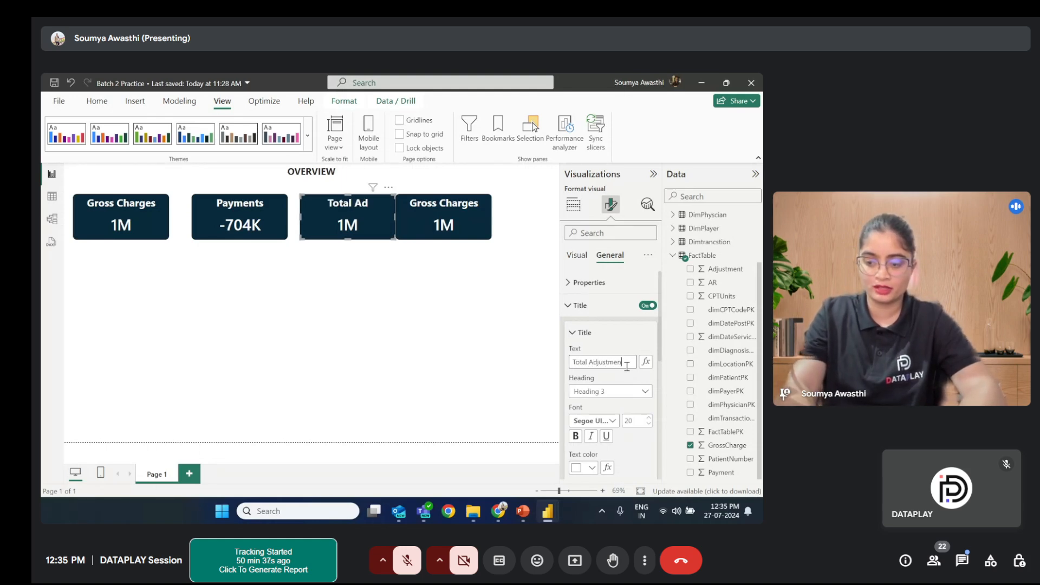
pyautogui.click(444, 362)
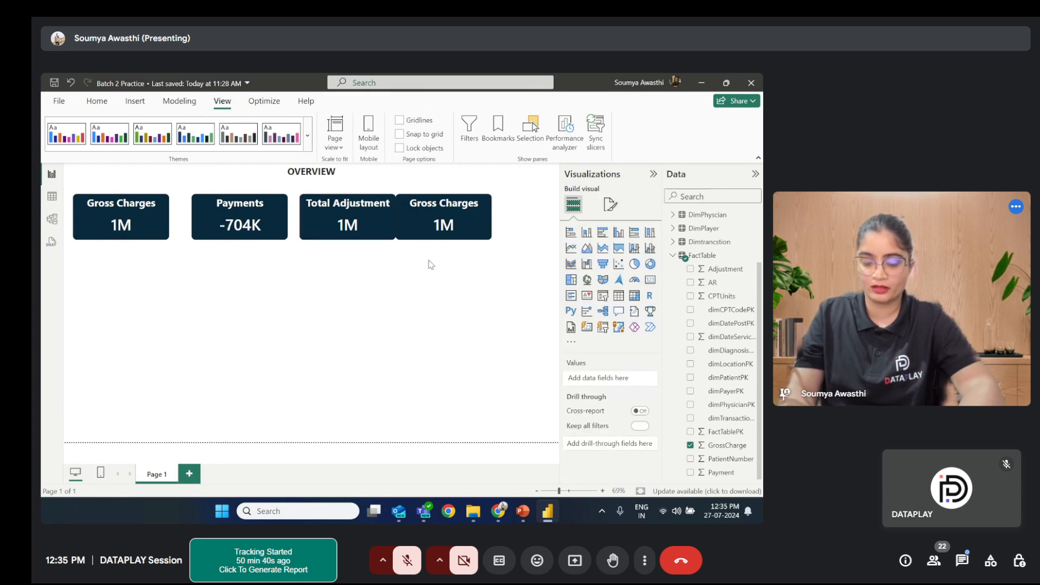
# Step: Separate the fourth card from the Total Adjustment card and clear its data field, trying the Adjustment field in between
pyautogui.click(436, 227)
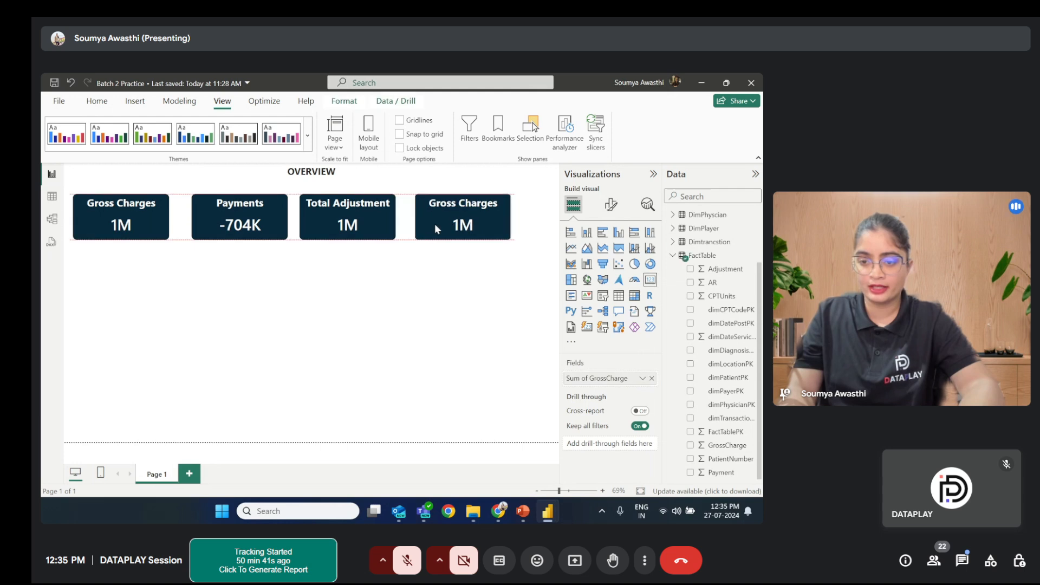
pyautogui.click(652, 379)
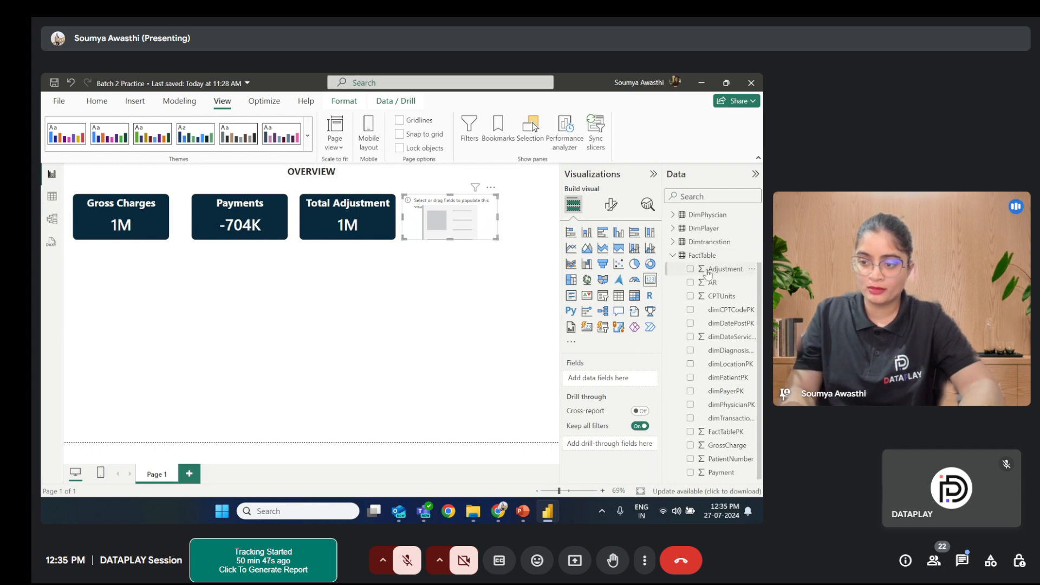
pyautogui.moveTo(708, 270); pyautogui.dragTo(603, 381)
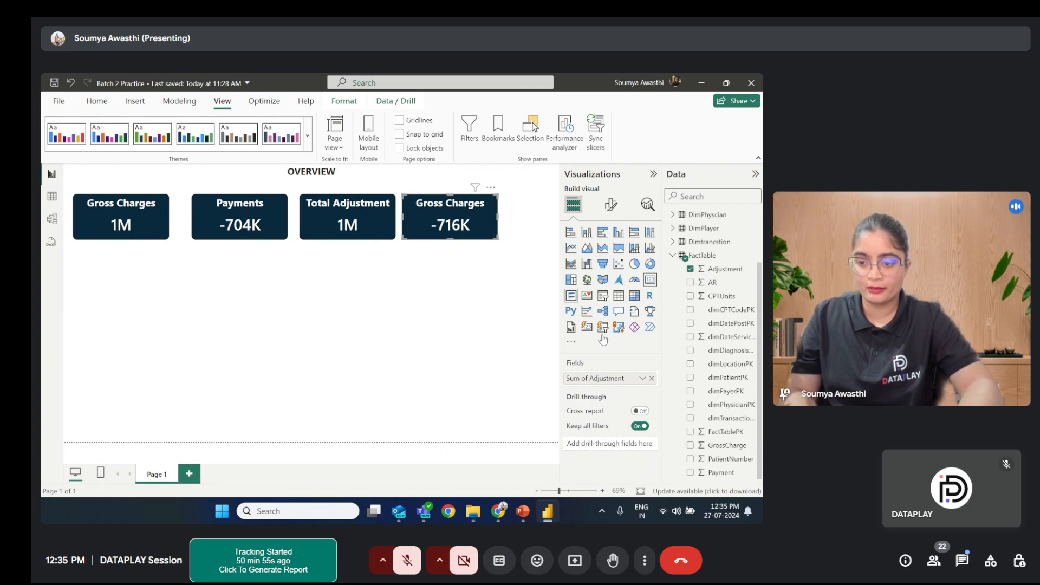
pyautogui.click(652, 378)
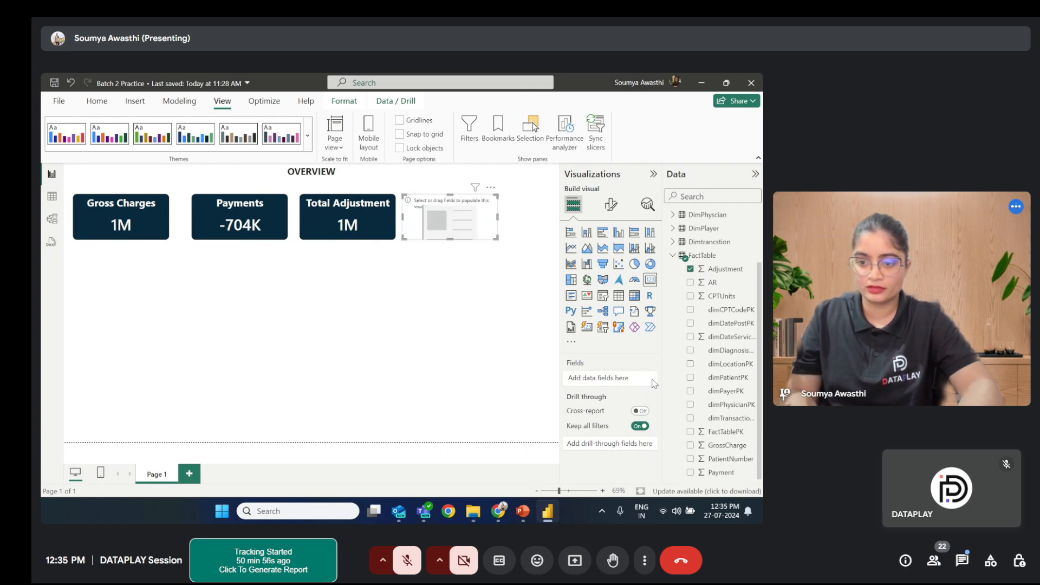
# Step: Replace the GrossCharge field of the Total Adjustment card with Adjustment from FactTable
pyautogui.click(352, 216)
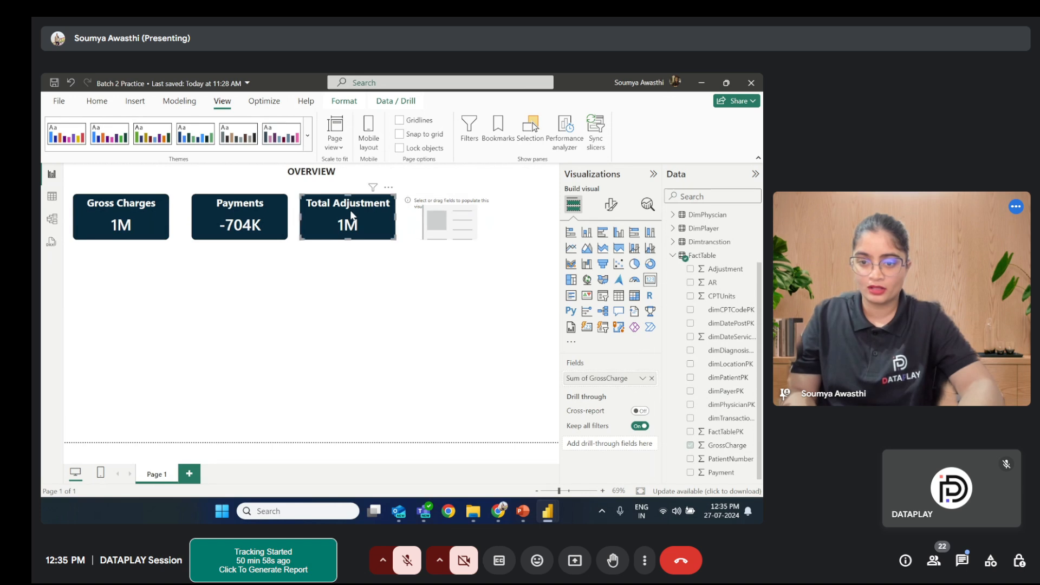
pyautogui.click(652, 378)
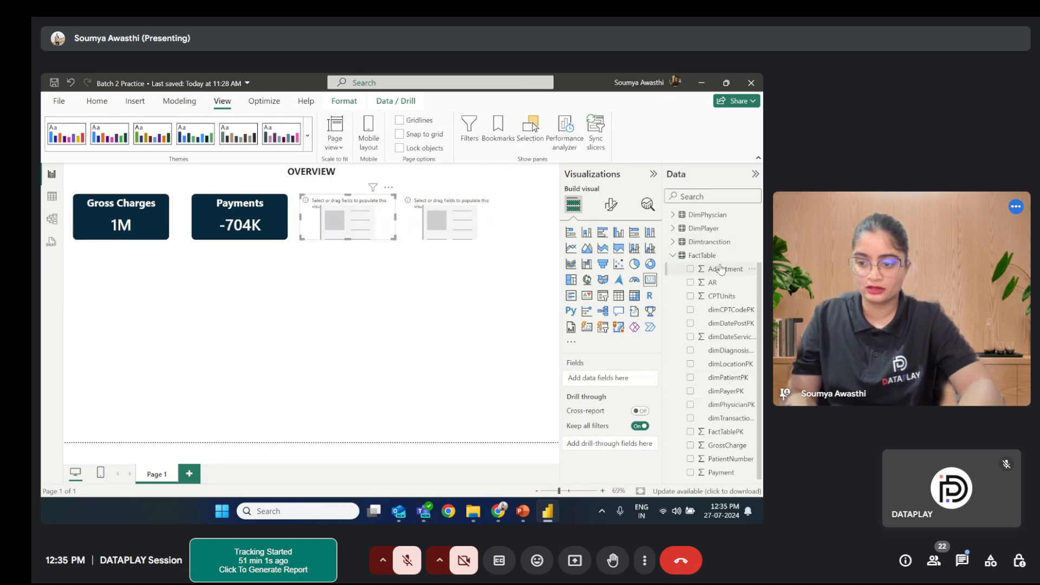
pyautogui.moveTo(719, 269); pyautogui.dragTo(613, 379)
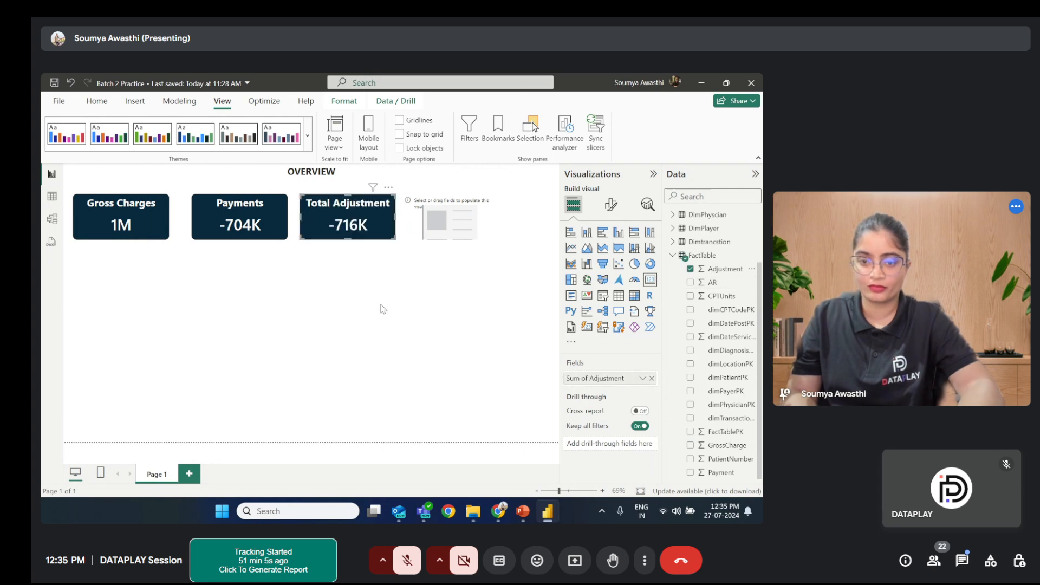
# Step: Check the remaining KPI on the PowerPoint slide and add the AR field from FactTable to the empty fourth card
pyautogui.click(436, 219)
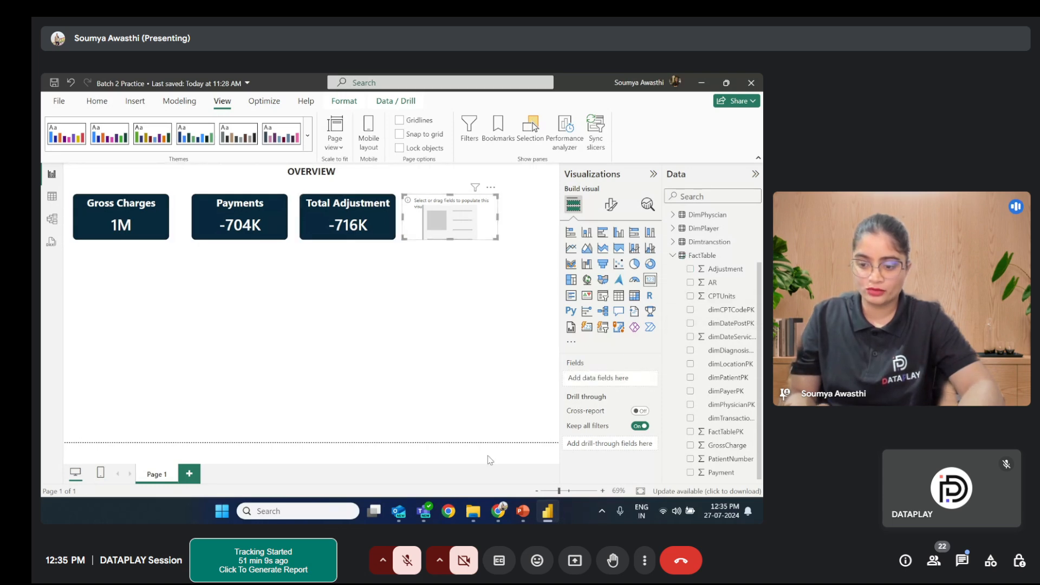
pyautogui.click(523, 512)
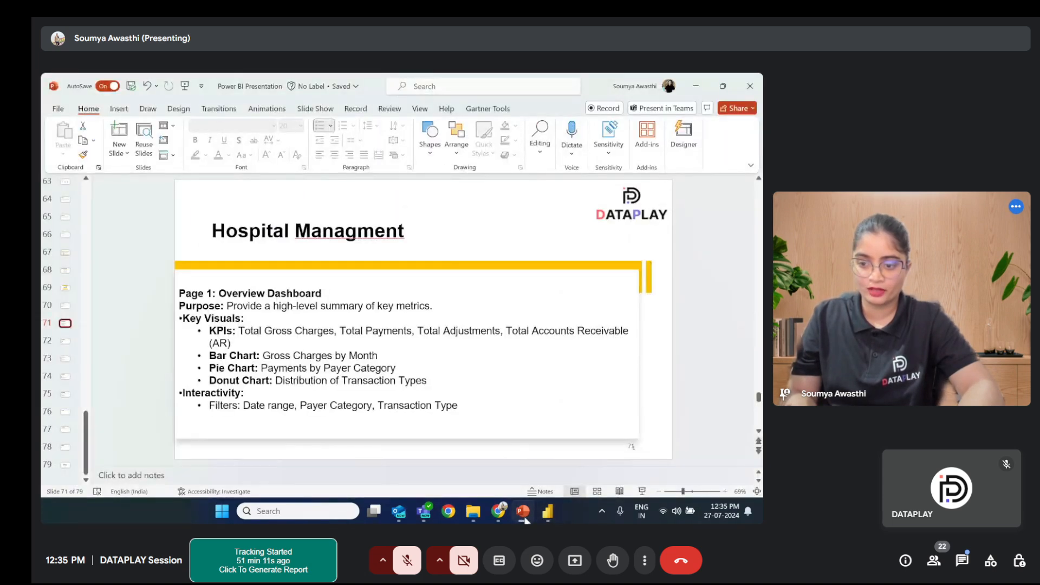
pyautogui.click(525, 517)
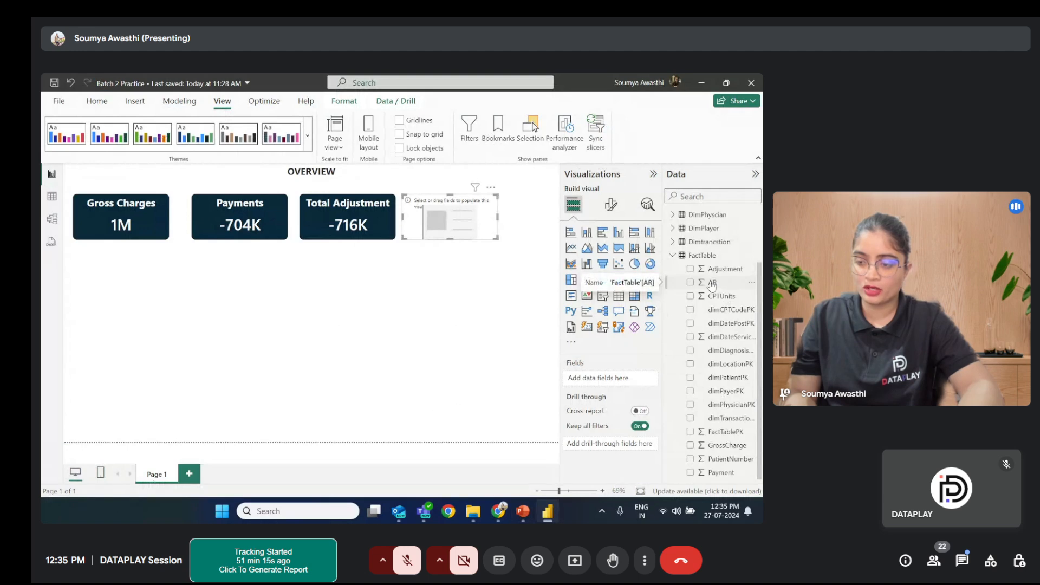
pyautogui.moveTo(714, 284); pyautogui.dragTo(611, 384)
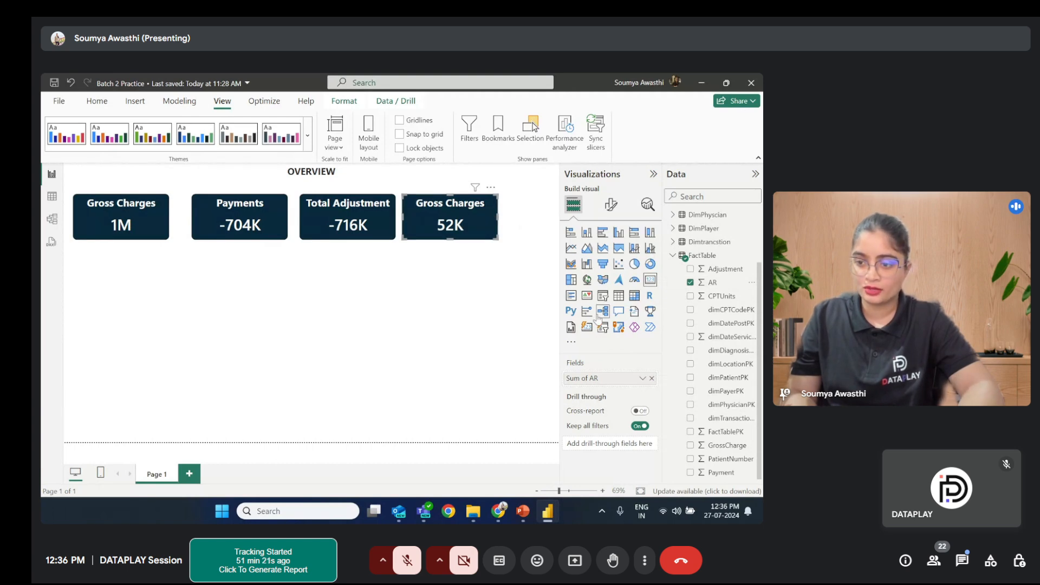
# Step: Change the fourth card's title text to "Account Recievables"
pyautogui.click(611, 206)
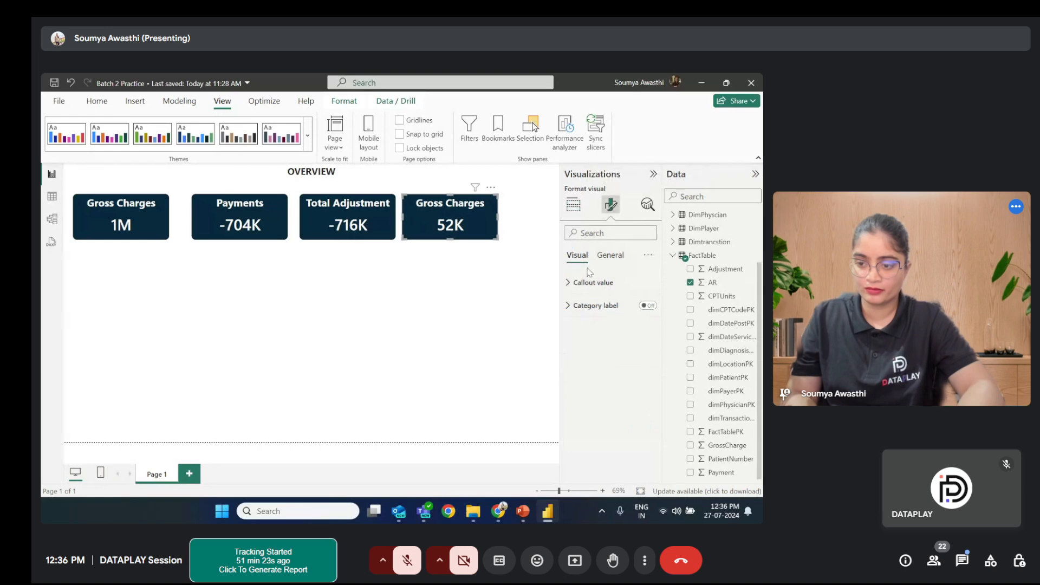
pyautogui.click(610, 255)
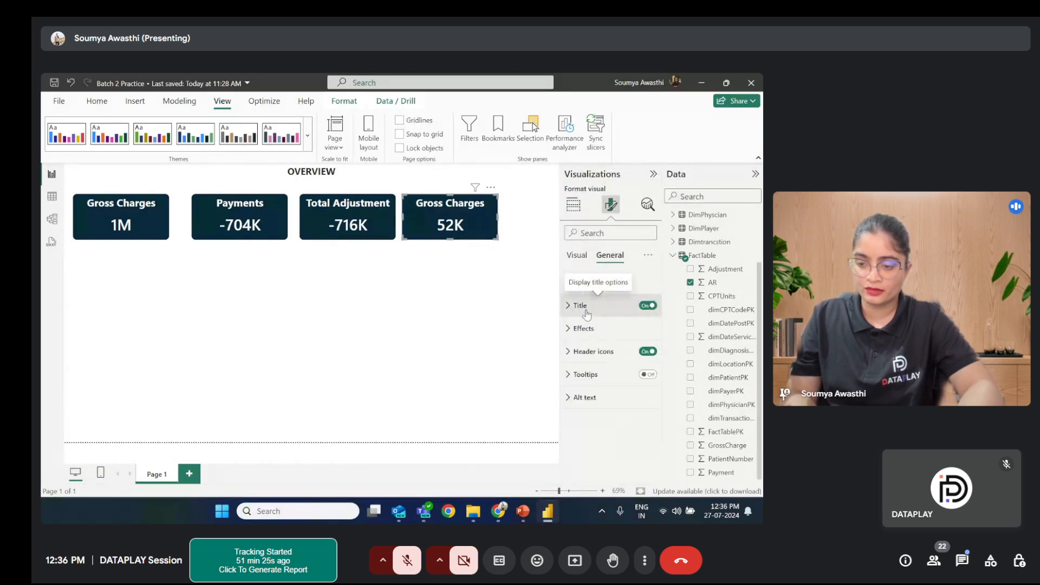
pyautogui.click(588, 309)
pyautogui.click(615, 362)
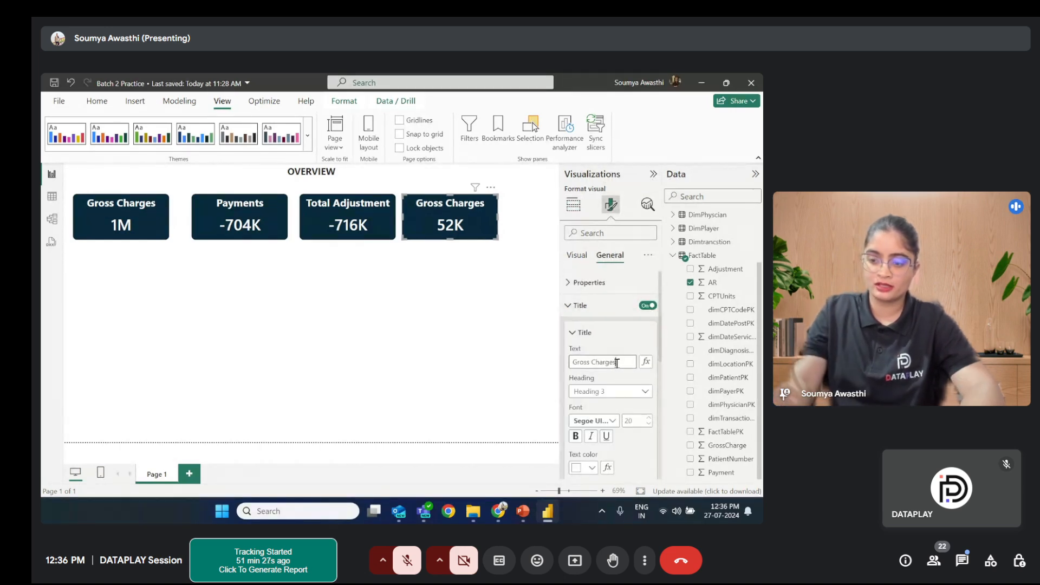
pyautogui.press('BackSpace')
pyautogui.press('BackSpace')
pyautogui.press('BackSpace')
pyautogui.press('BackSpace')
pyautogui.press('BackSpace')
pyautogui.press('BackSpace')
pyautogui.press('BackSpace')
pyautogui.press('BackSpace')
pyautogui.press('BackSpace')
pyautogui.press('BackSpace')
pyautogui.press('BackSpace')
pyautogui.press('BackSpace')
pyautogui.press('BackSpace')
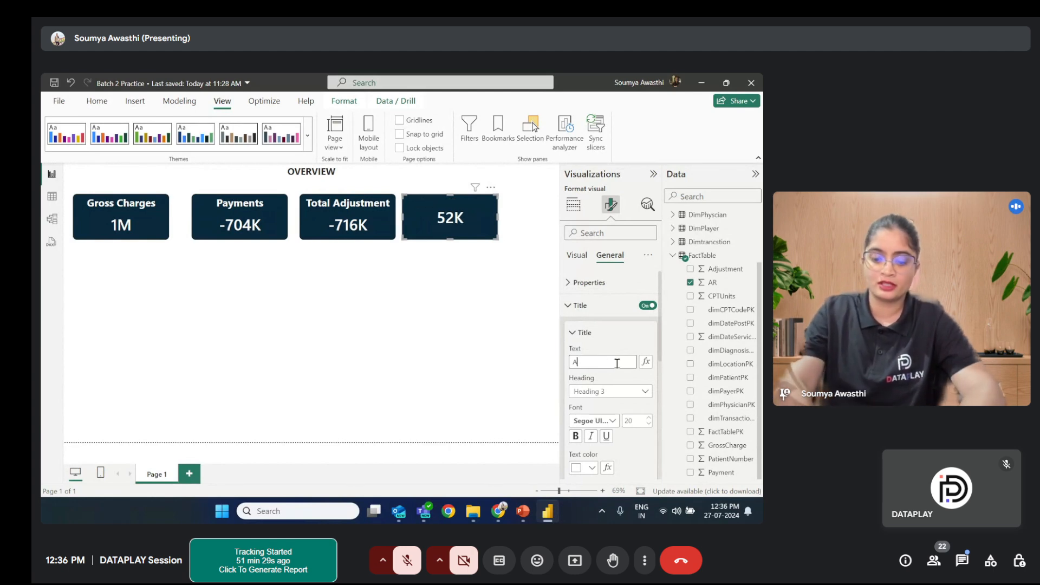
pyautogui.write('Account')
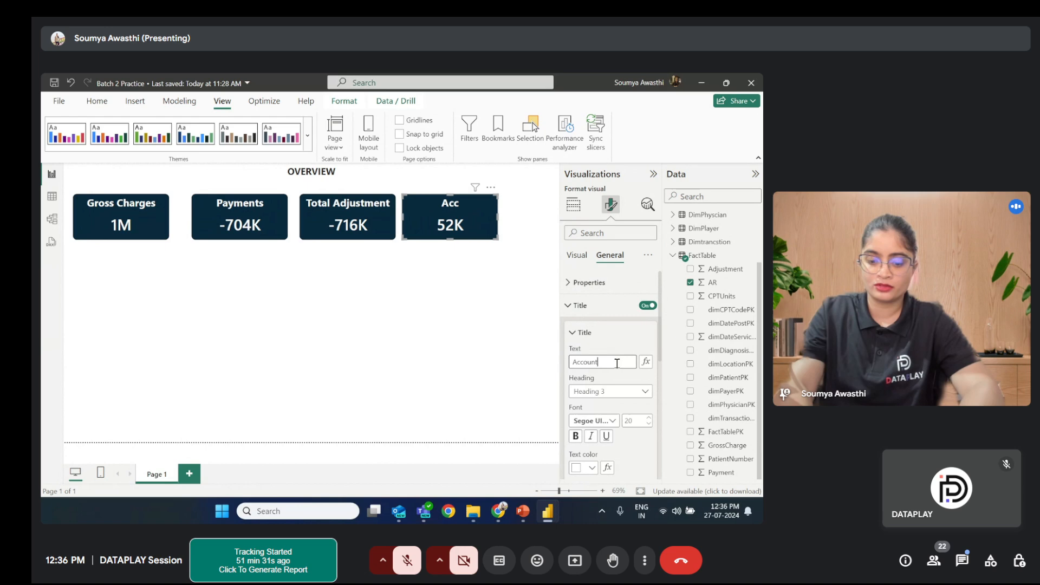
pyautogui.write(' Rec')
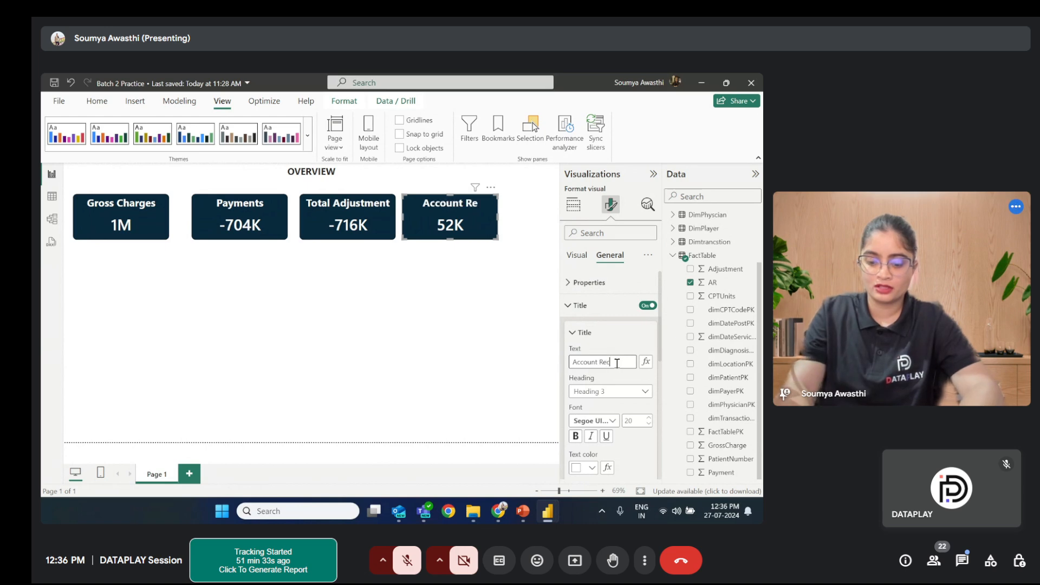
pyautogui.write('ievables')
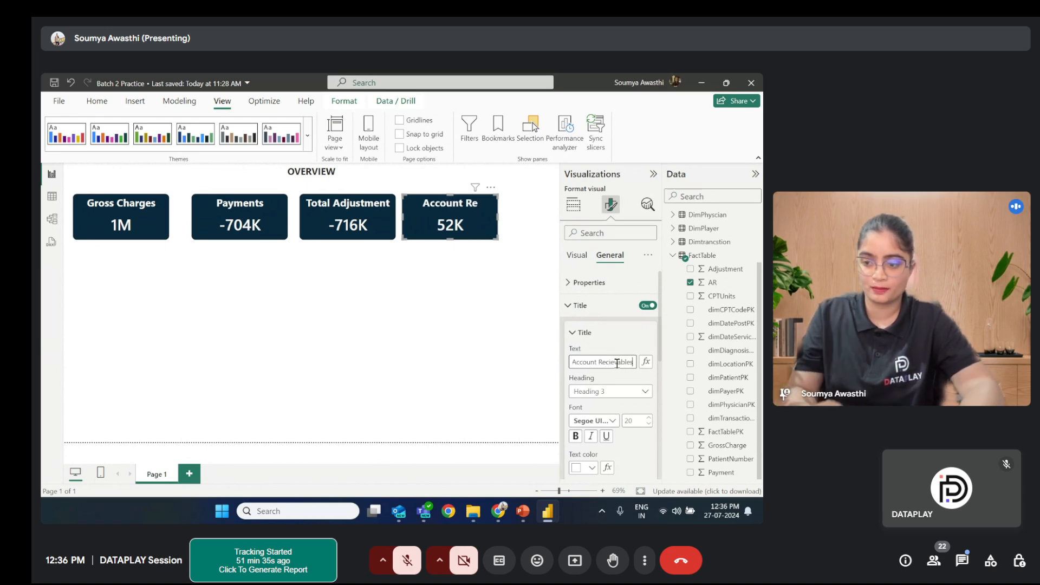
pyautogui.click(480, 358)
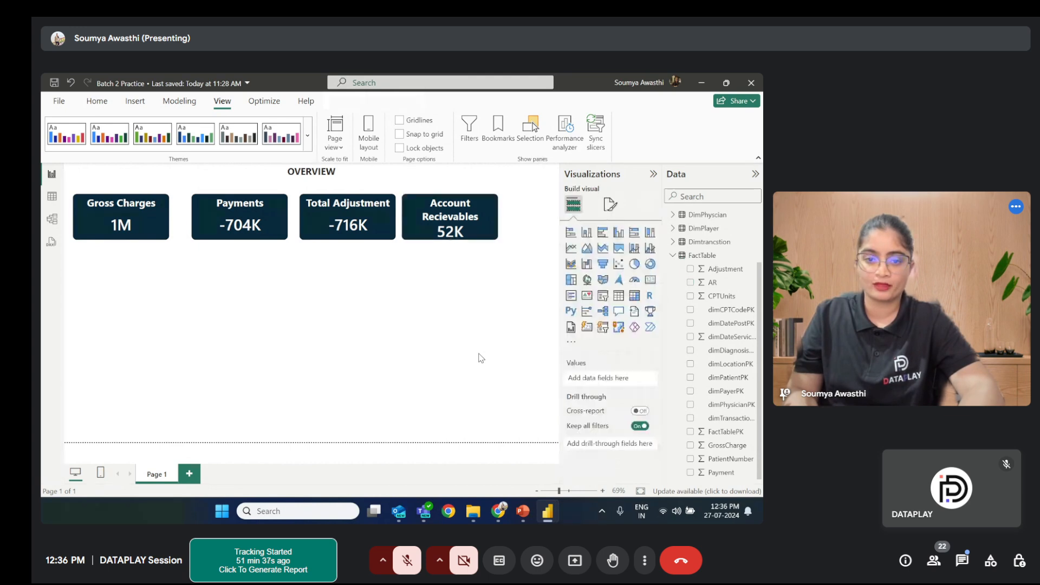
# Step: Shift the Payments, Total Adjustment and Account Recievables cards closer to Gross Charges and widen the fourth card so its title fits one line
pyautogui.moveTo(206, 213); pyautogui.dragTo(191, 213)
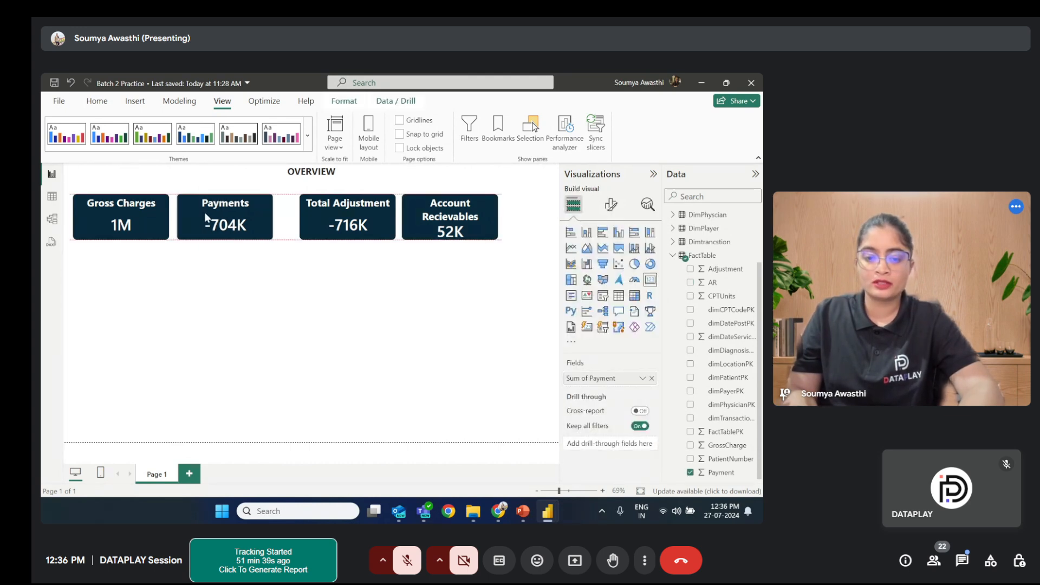
pyautogui.moveTo(313, 216); pyautogui.dragTo(295, 216)
pyautogui.moveTo(424, 225); pyautogui.dragTo(418, 231)
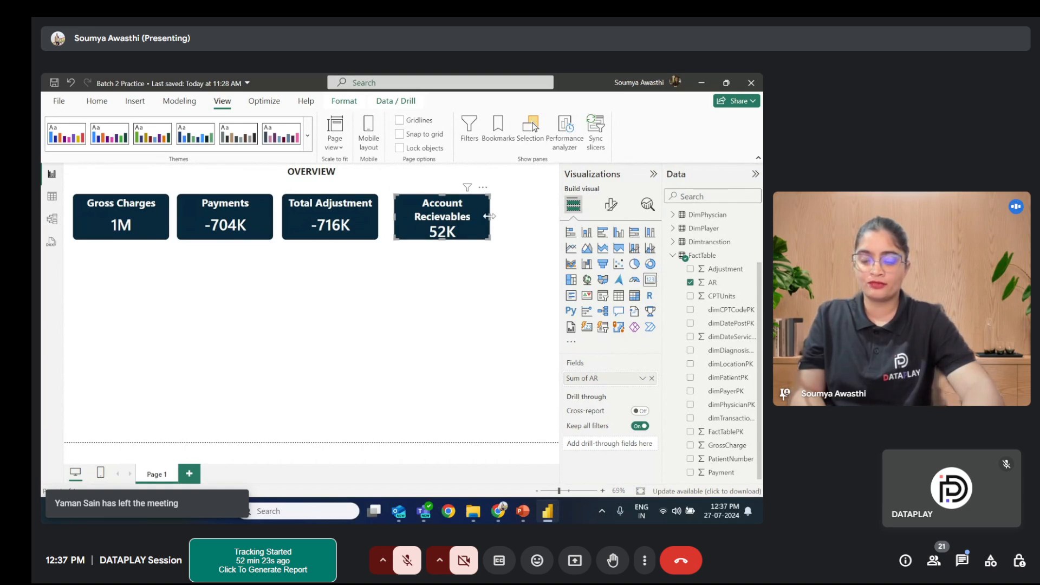
pyautogui.moveTo(489, 217); pyautogui.dragTo(510, 221)
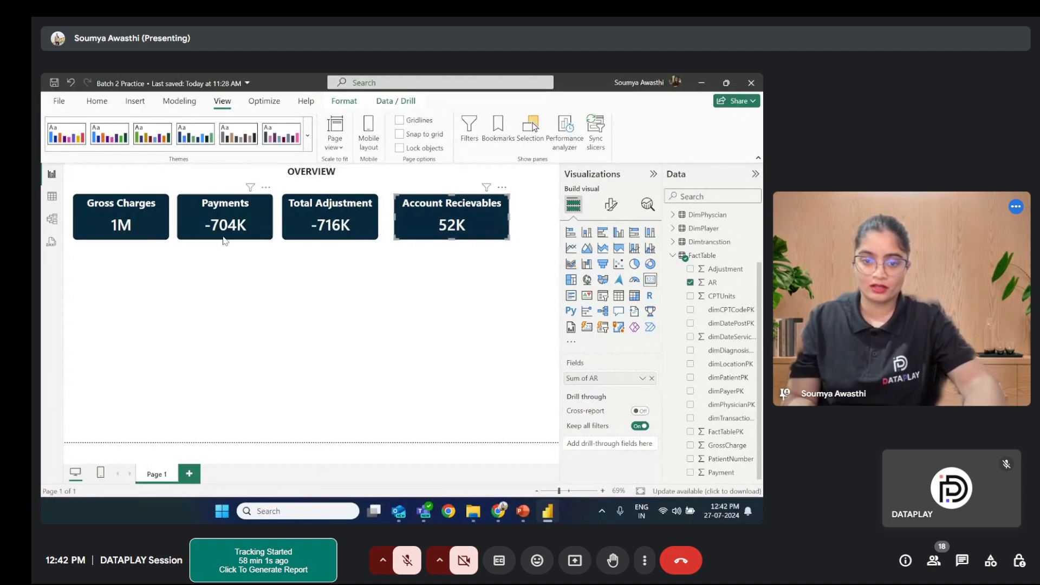
# Step: Inspect the custom hex code of the Payments card's background colour
pyautogui.click(205, 210)
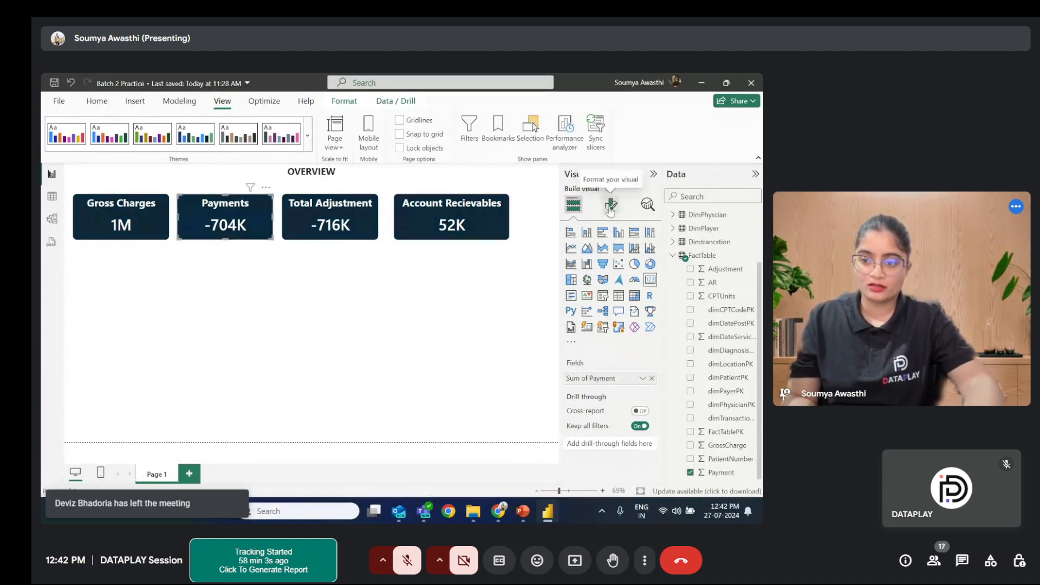
pyautogui.click(611, 209)
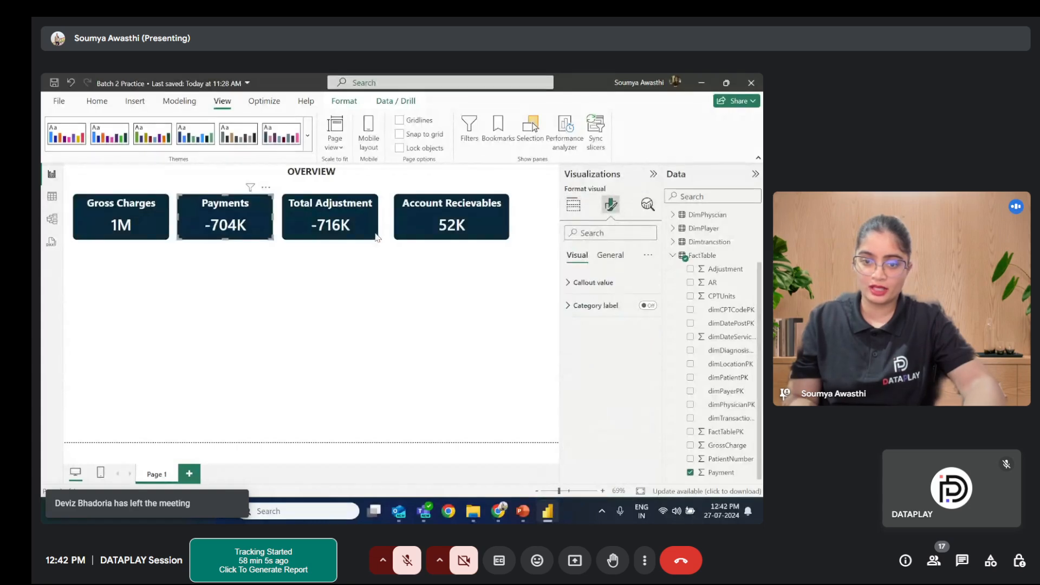
pyautogui.click(608, 255)
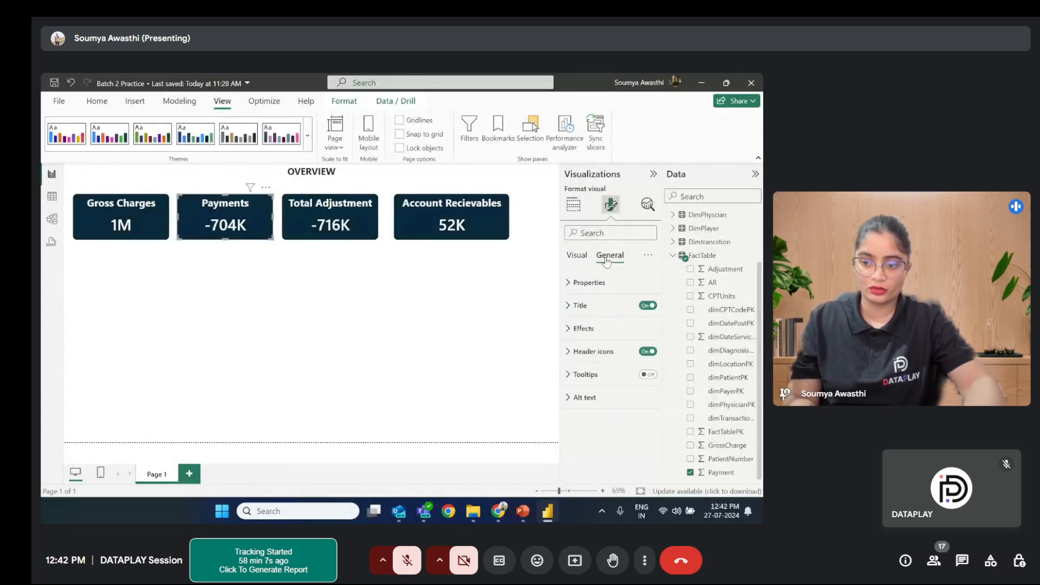
pyautogui.click(583, 328)
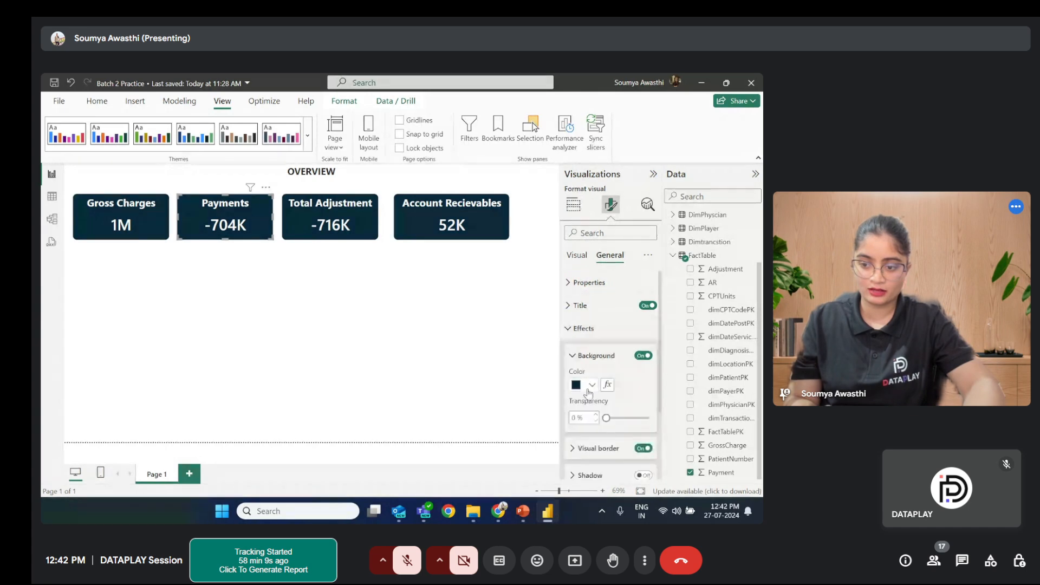
pyautogui.click(593, 386)
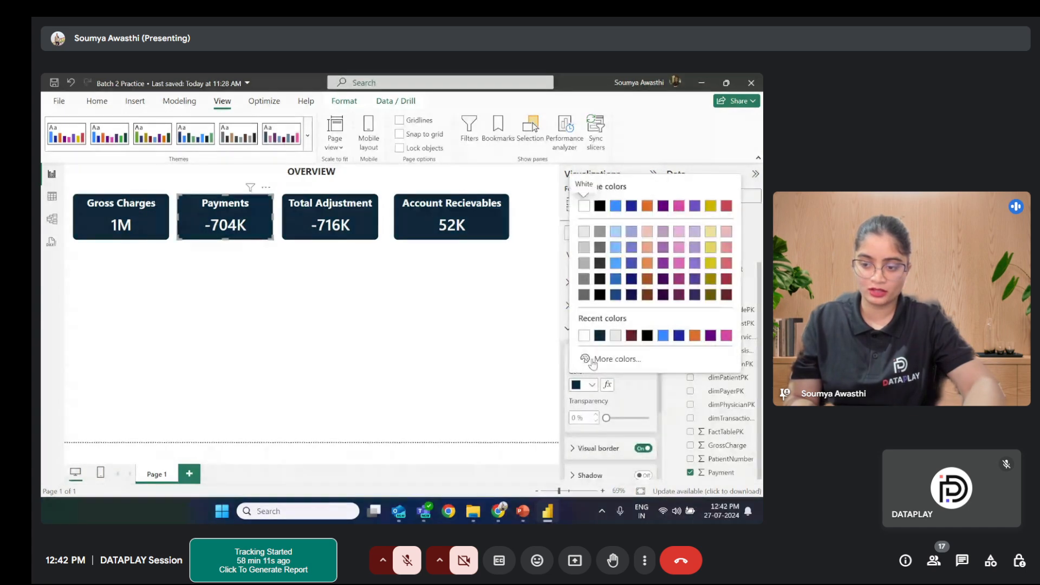
pyautogui.click(594, 358)
pyautogui.write('#00293B')
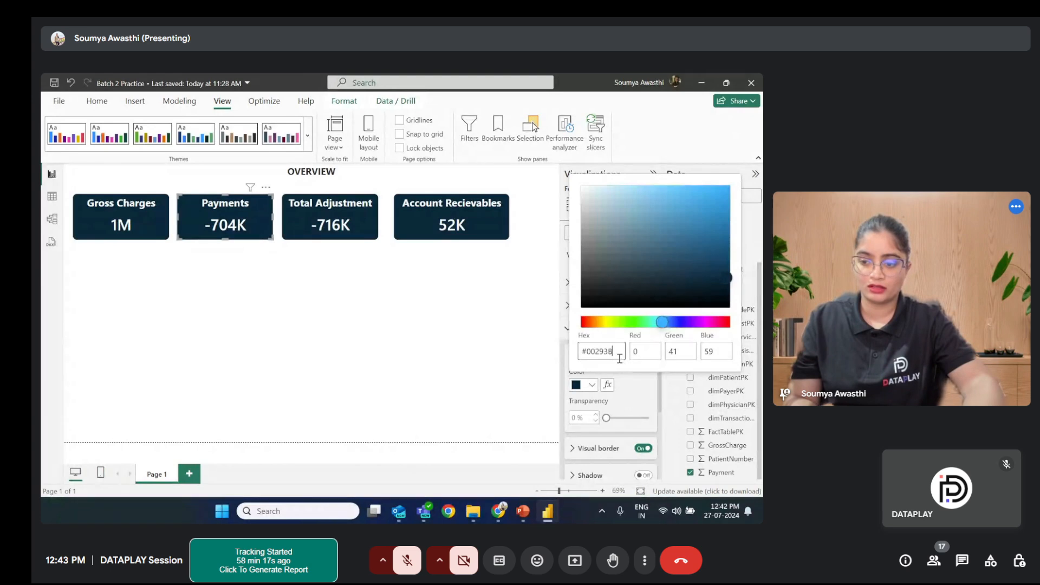
pyautogui.click(517, 355)
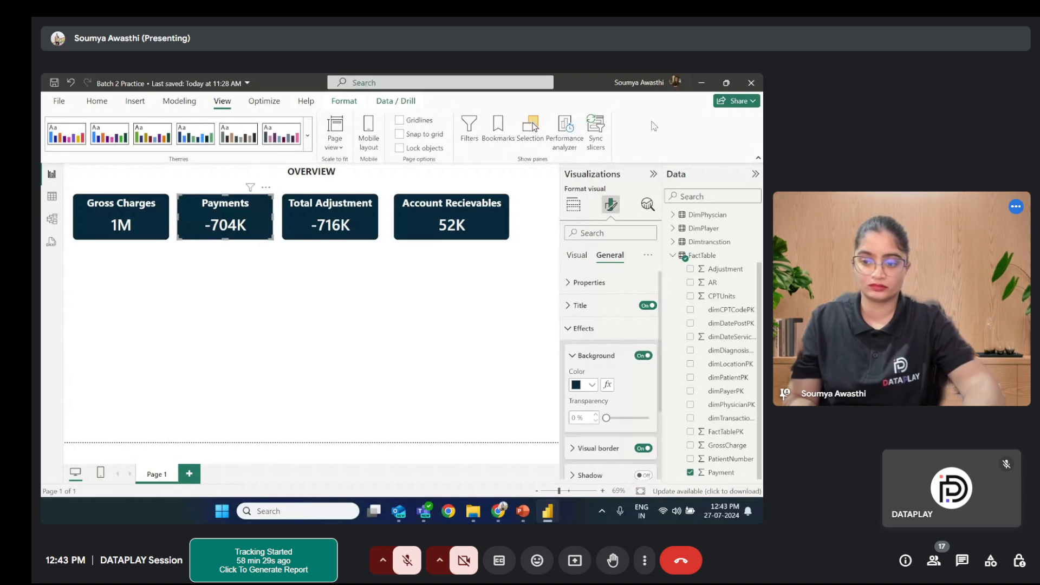
# Step: Set the Payments card's background to the custom colour #C77000 and deselect the card
pyautogui.click(589, 387)
pyautogui.click(594, 359)
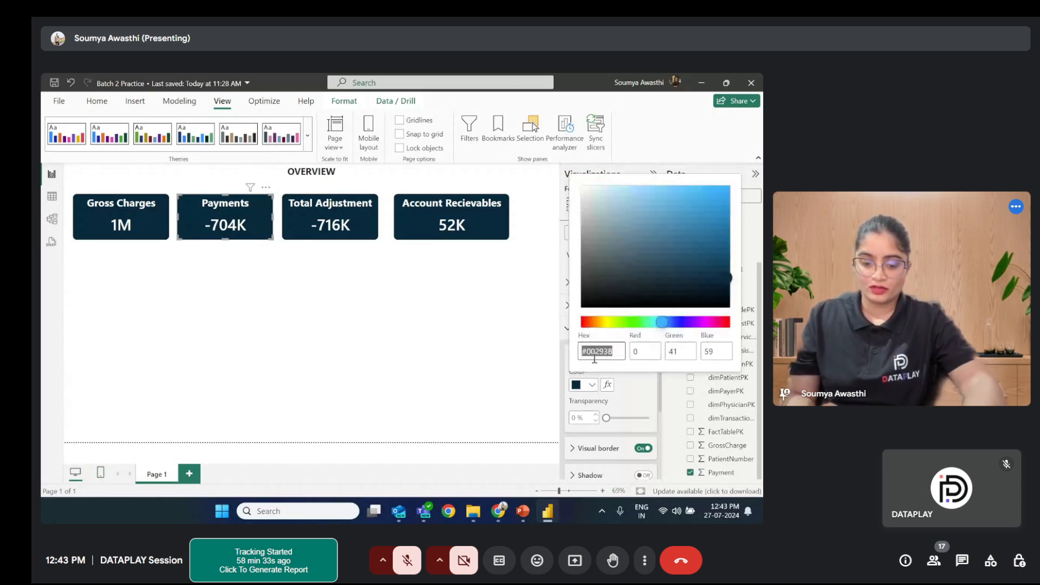
pyautogui.write('#C77000')
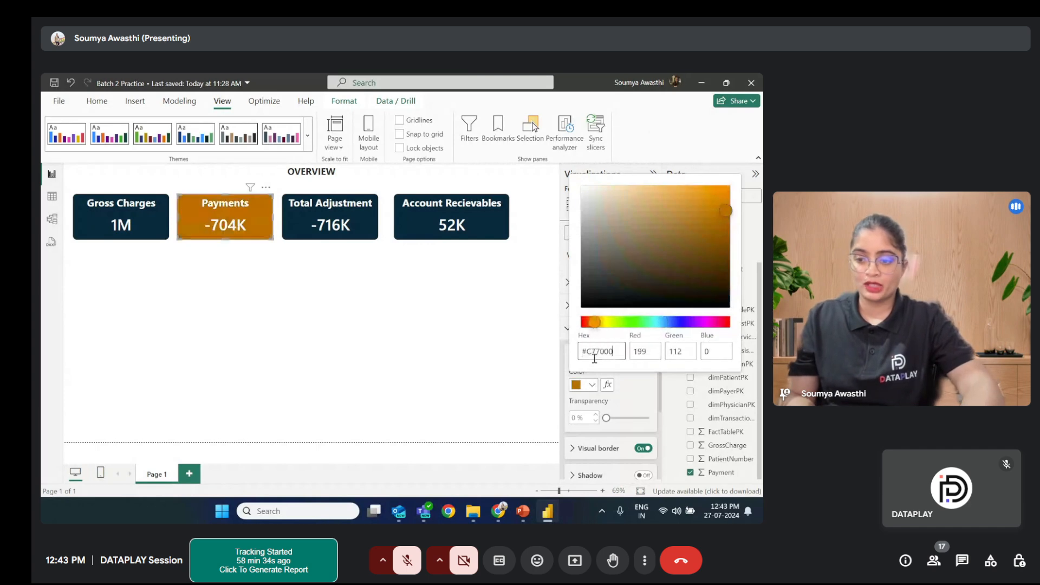
pyautogui.click(462, 405)
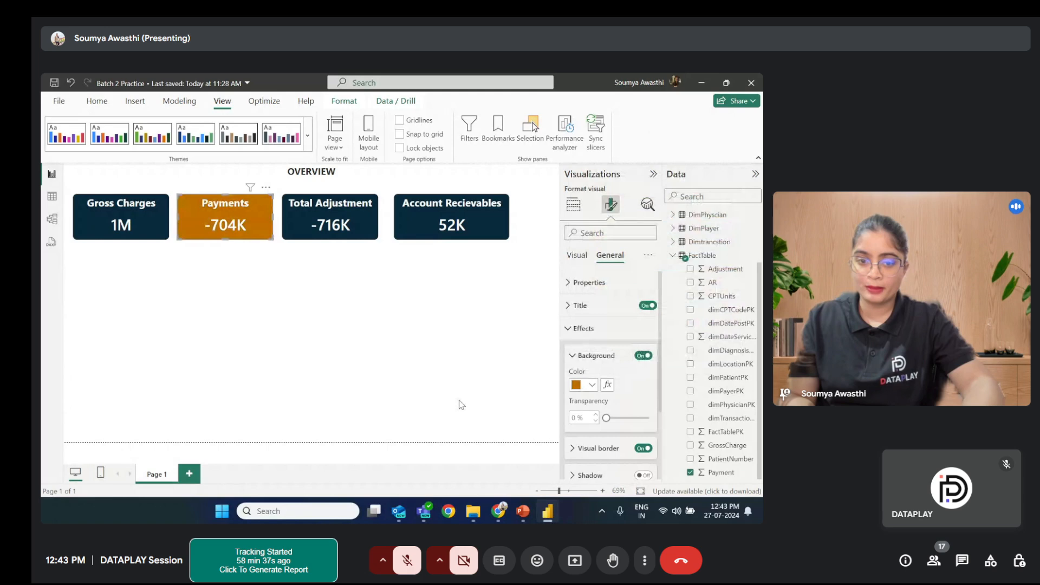
pyautogui.click(459, 404)
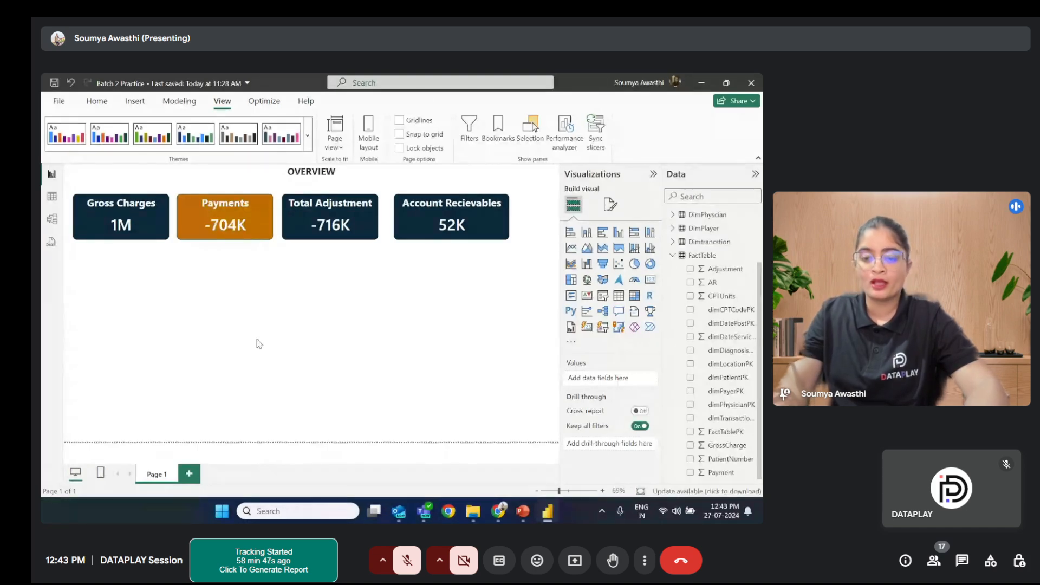
# Step: Select the Payments card again and review the hex code of its new background colour
pyautogui.click(240, 220)
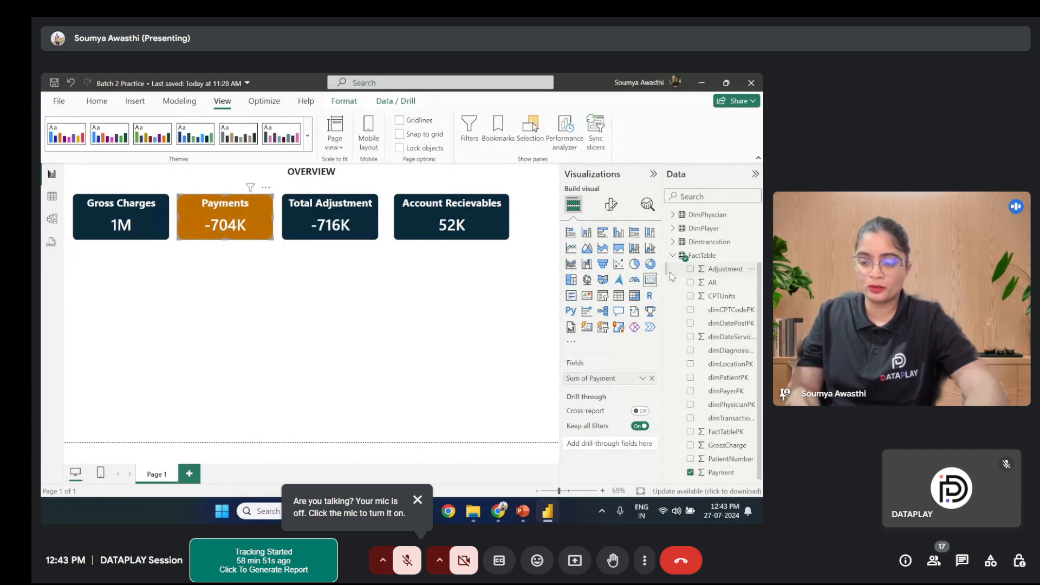
pyautogui.click(610, 206)
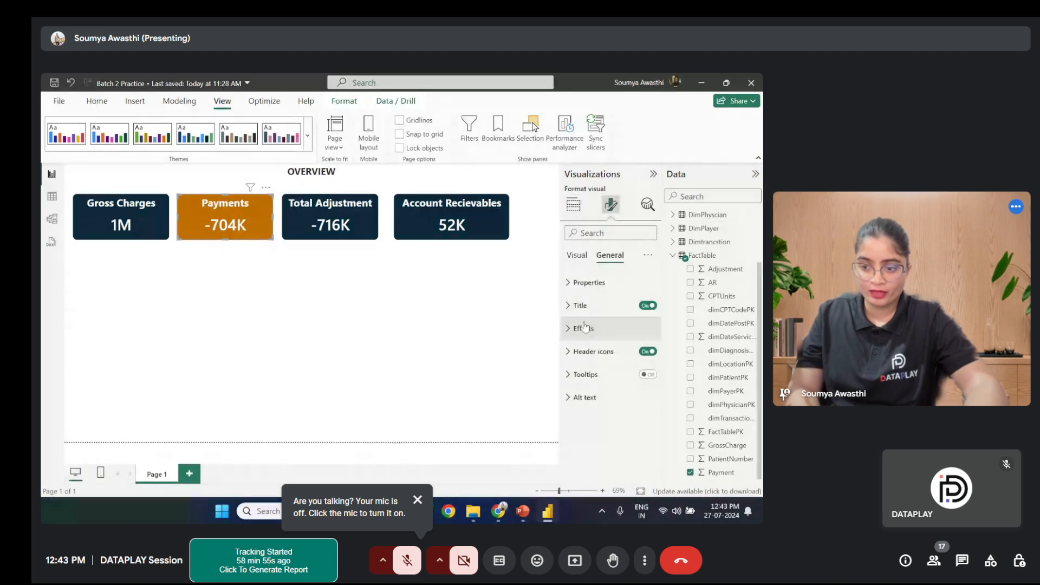
pyautogui.click(585, 328)
pyautogui.click(592, 385)
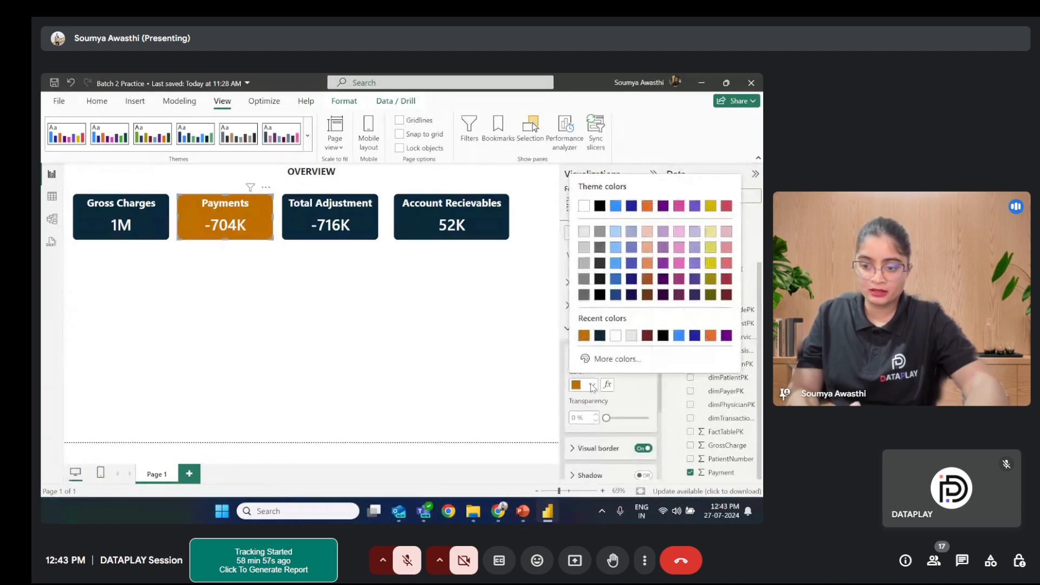
pyautogui.click(598, 355)
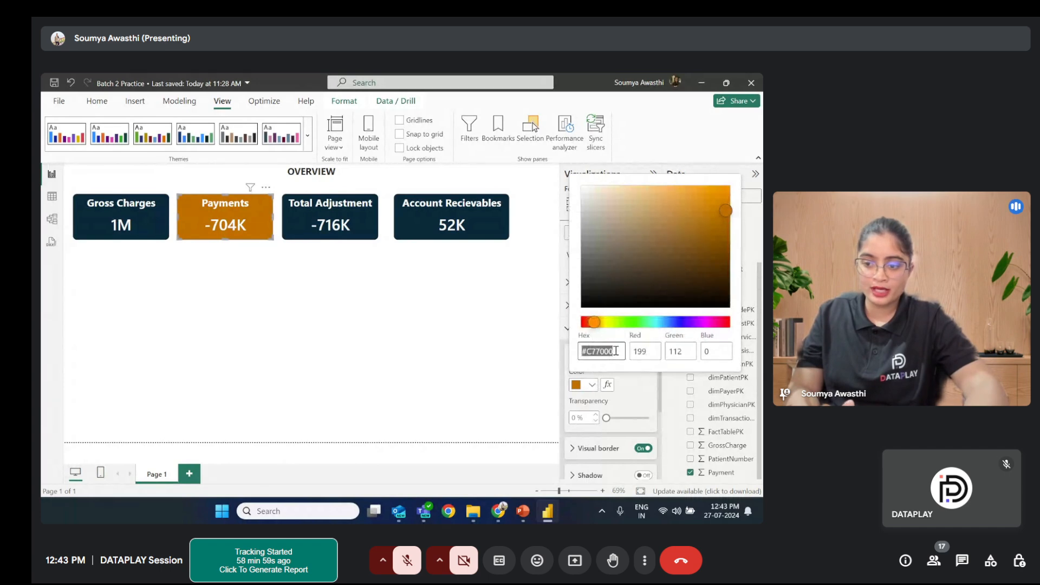
pyautogui.click(616, 351)
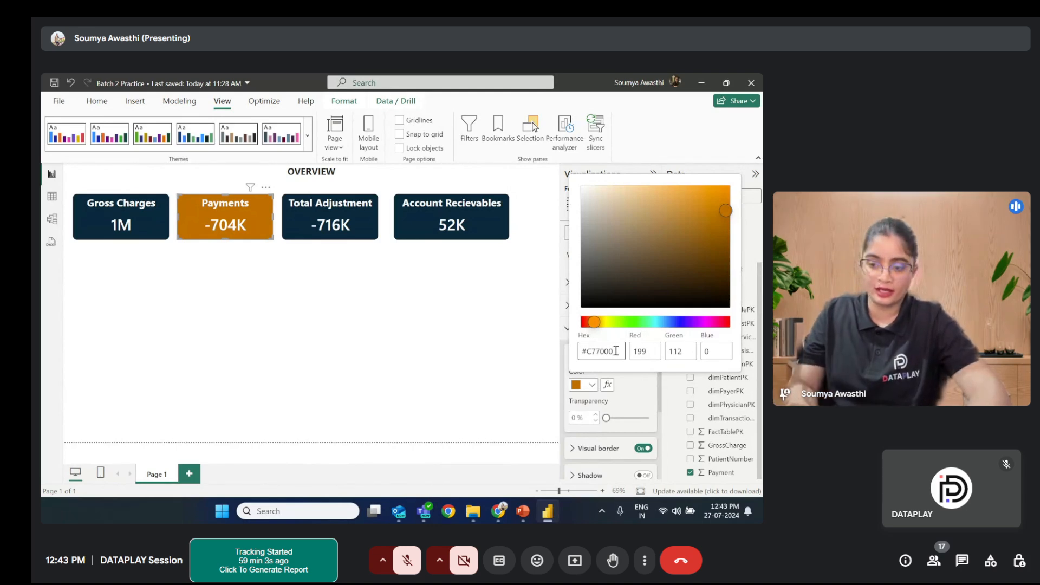
pyautogui.click(515, 352)
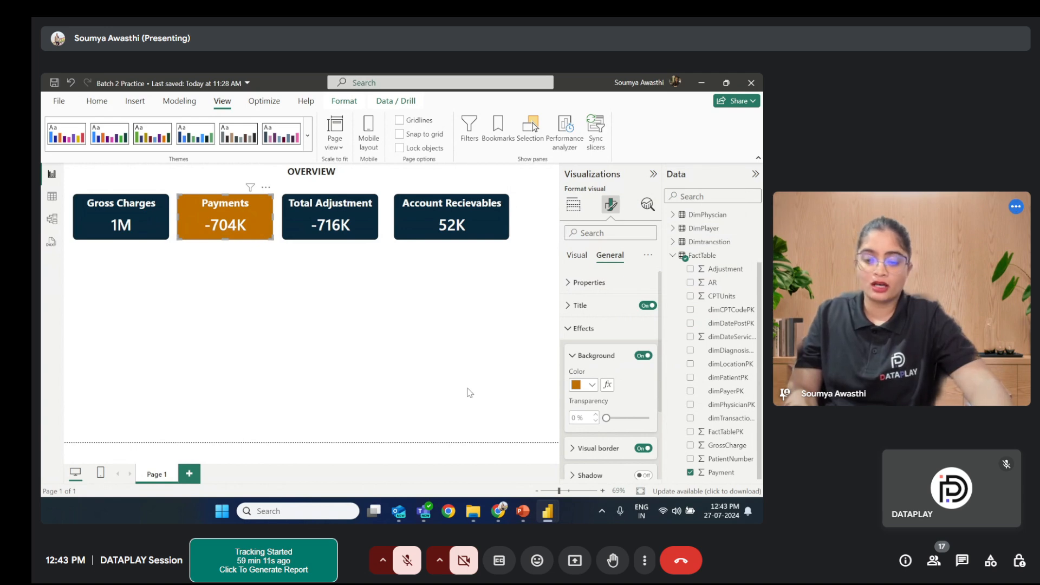
# Step: Switch to File Explorer, find the colour palette picture "shared image (3)" in Downloads and open it in Paint
pyautogui.moveTo(393, 521)
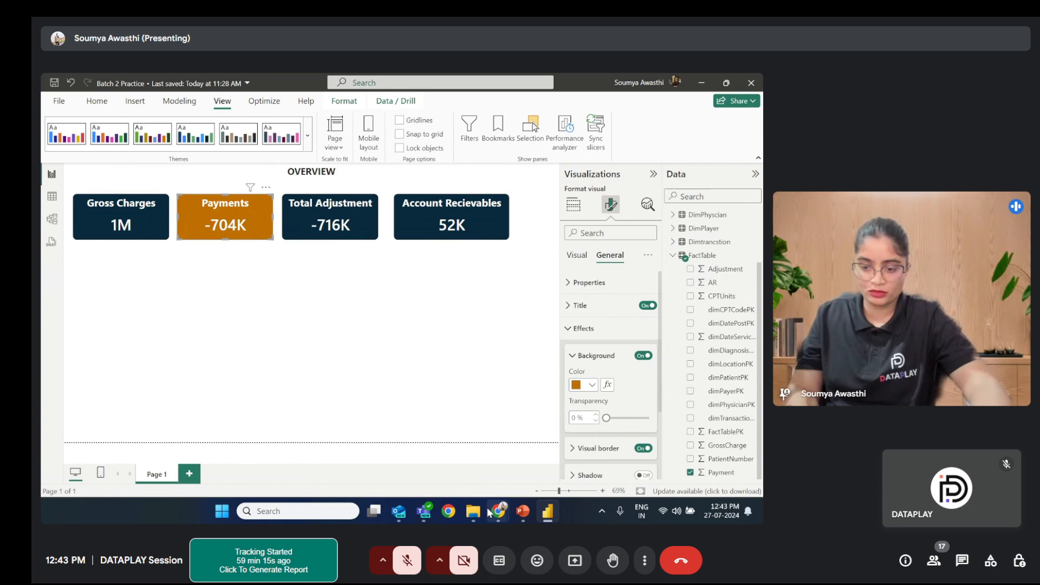
pyautogui.moveTo(487, 512)
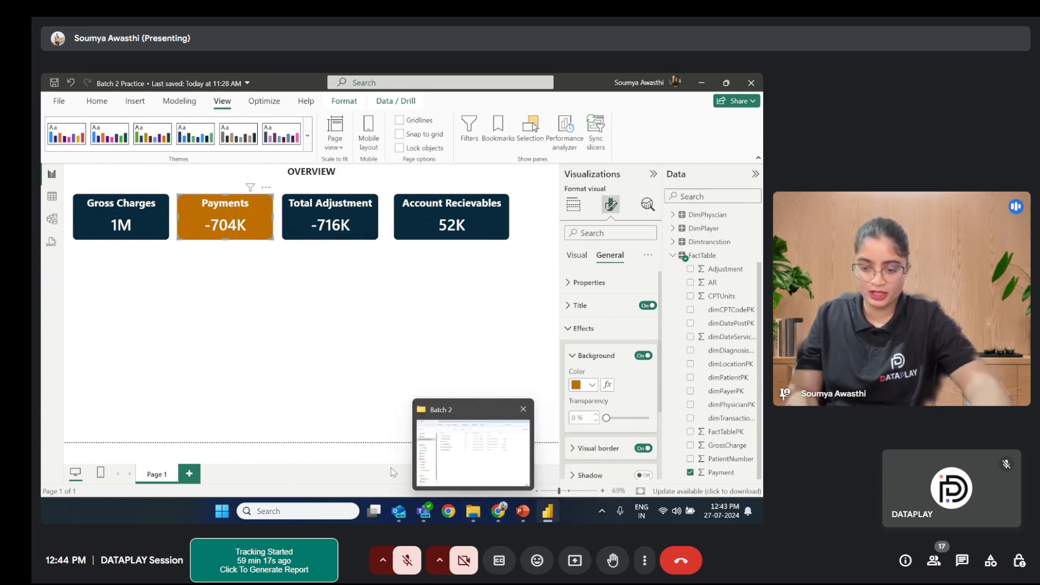
pyautogui.click(474, 515)
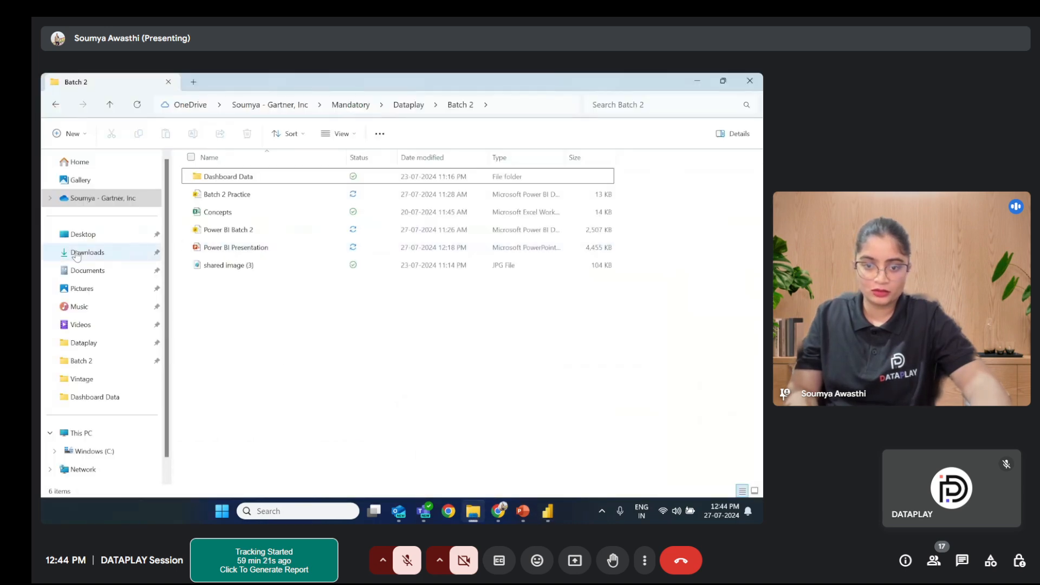
pyautogui.click(76, 255)
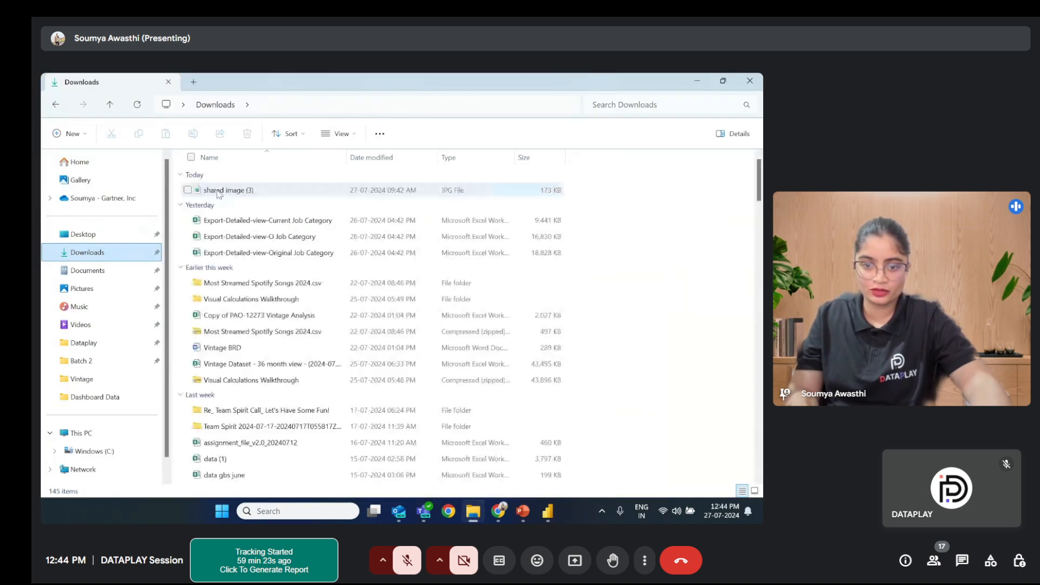
pyautogui.click(219, 191)
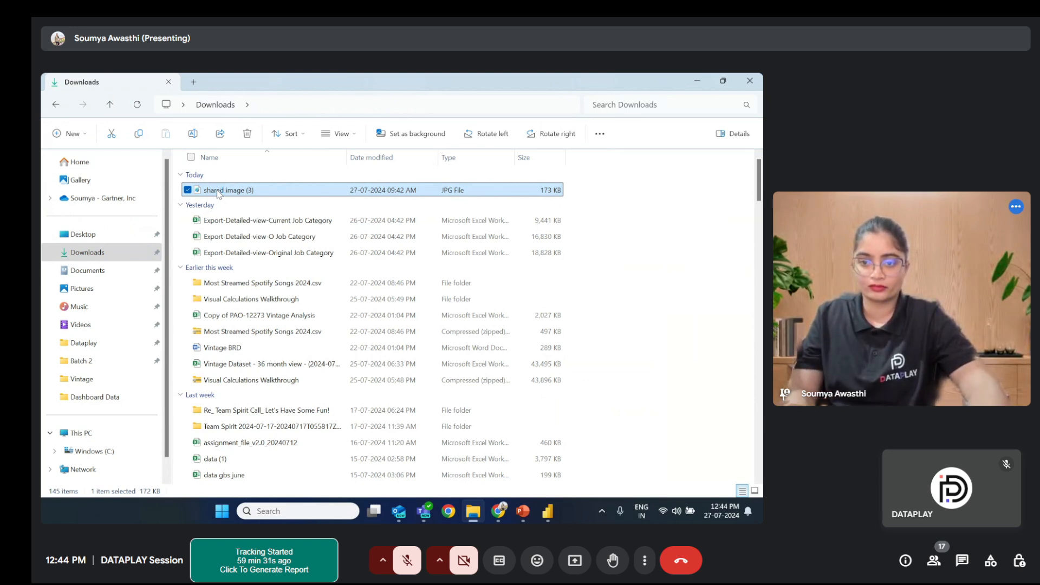
pyautogui.click(698, 81)
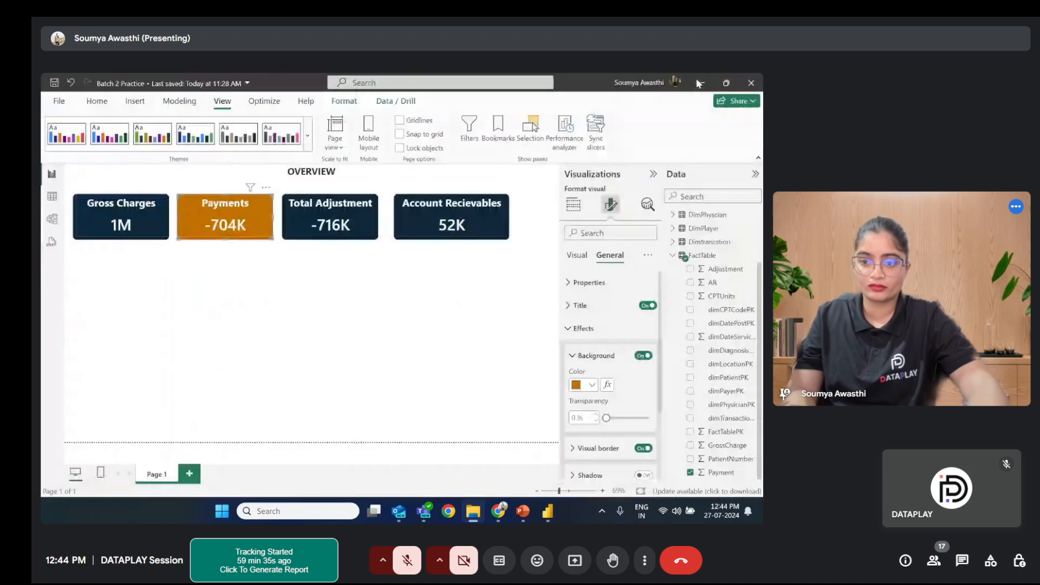
pyautogui.click(522, 511)
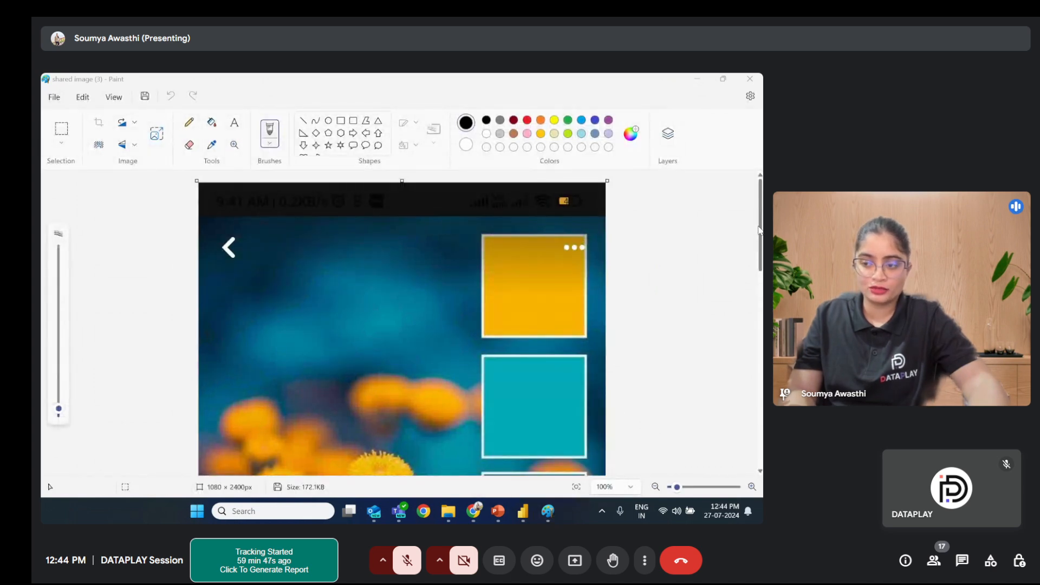
# Step: Sample the gold swatch of the palette picture with the Color picker and review its hex code in the colour editor
pyautogui.moveTo(759, 230)
pyautogui.mouseDown()
pyautogui.moveTo(760, 336)
pyautogui.moveTo(762, 223)
pyautogui.mouseUp()
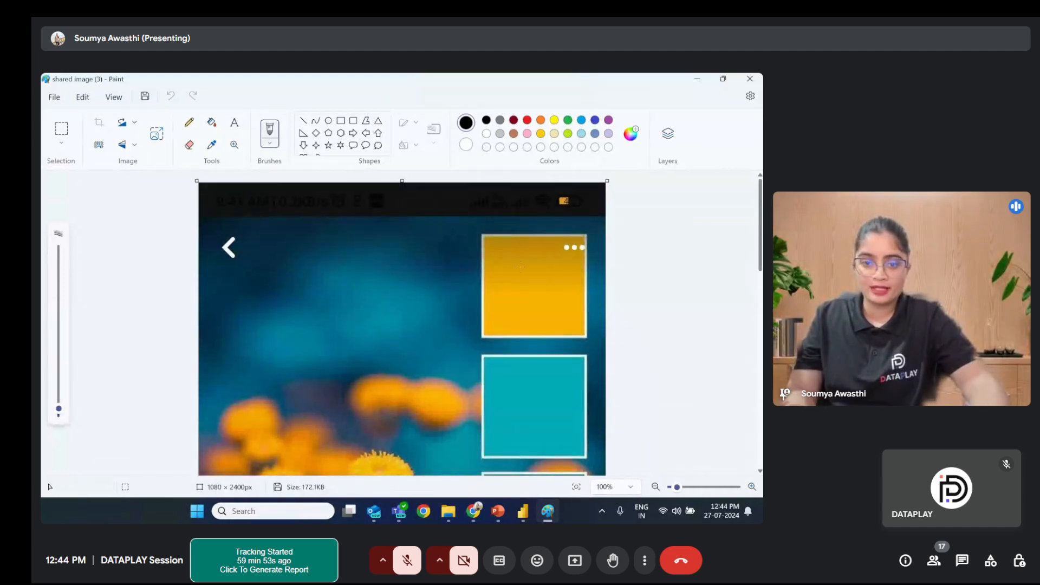
pyautogui.click(212, 145)
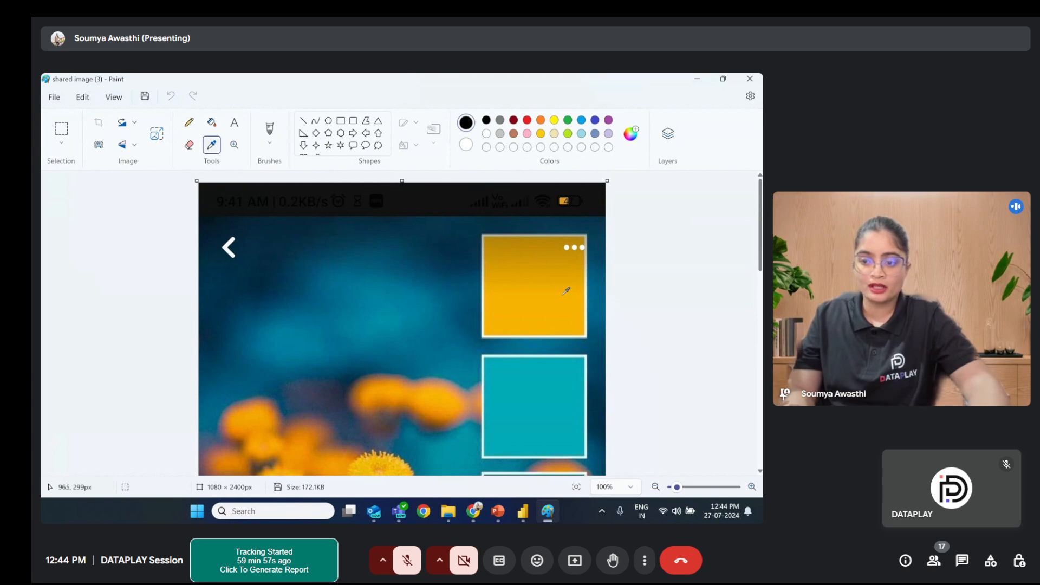
pyautogui.click(522, 286)
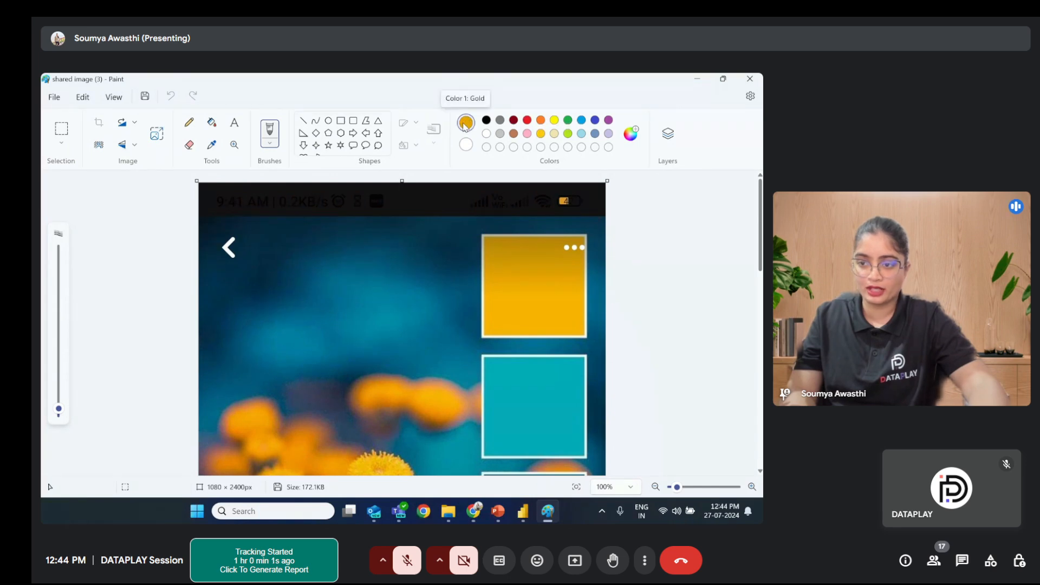
pyautogui.click(631, 134)
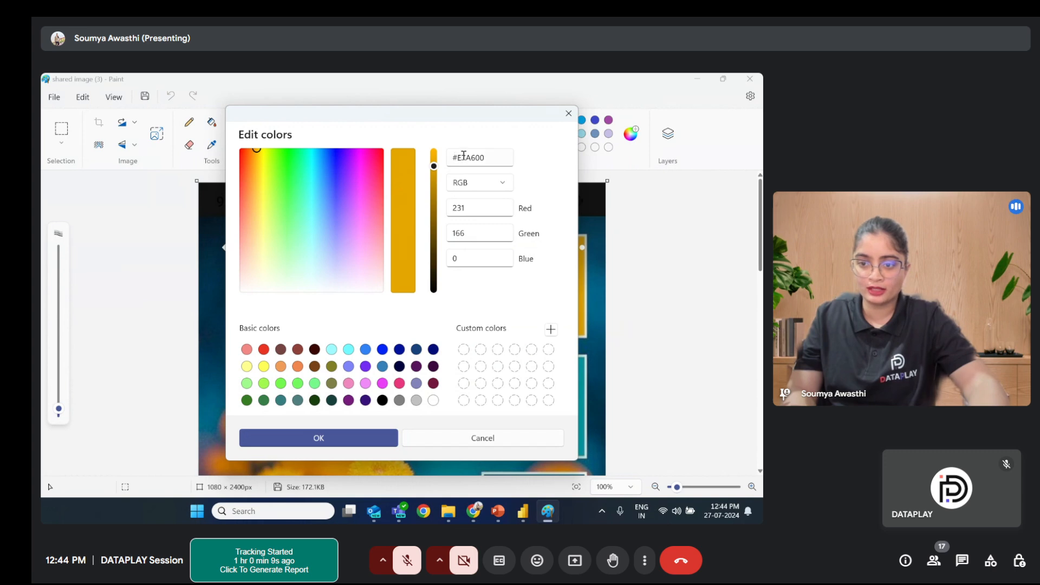
pyautogui.moveTo(497, 160); pyautogui.dragTo(443, 158)
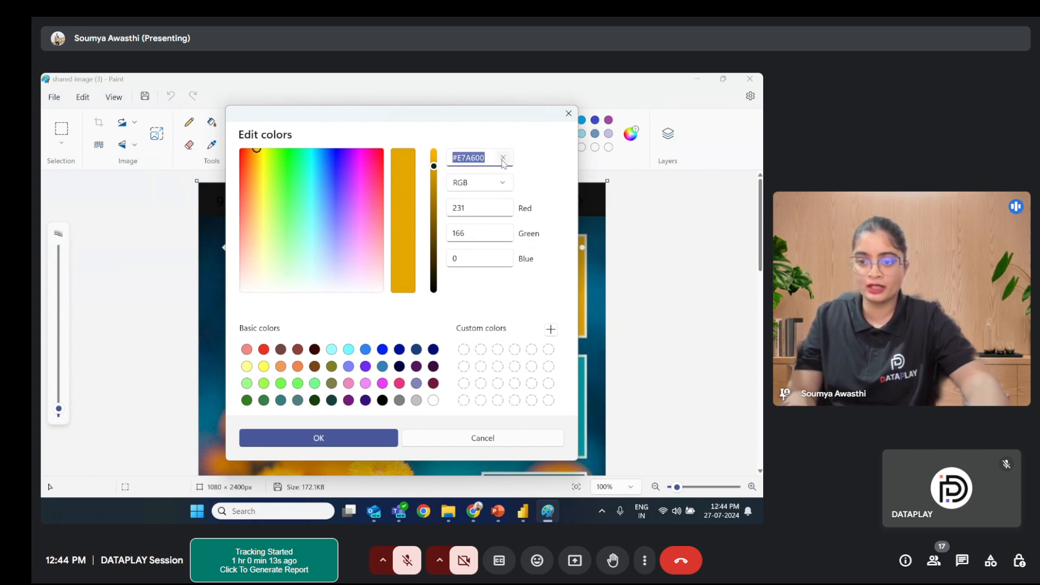
pyautogui.write('#')
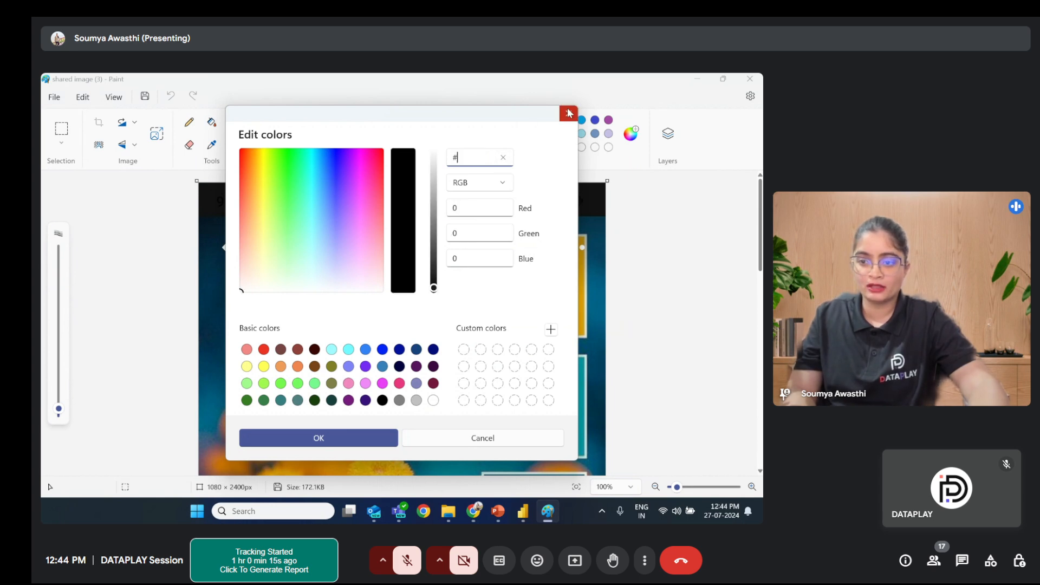
pyautogui.click(547, 155)
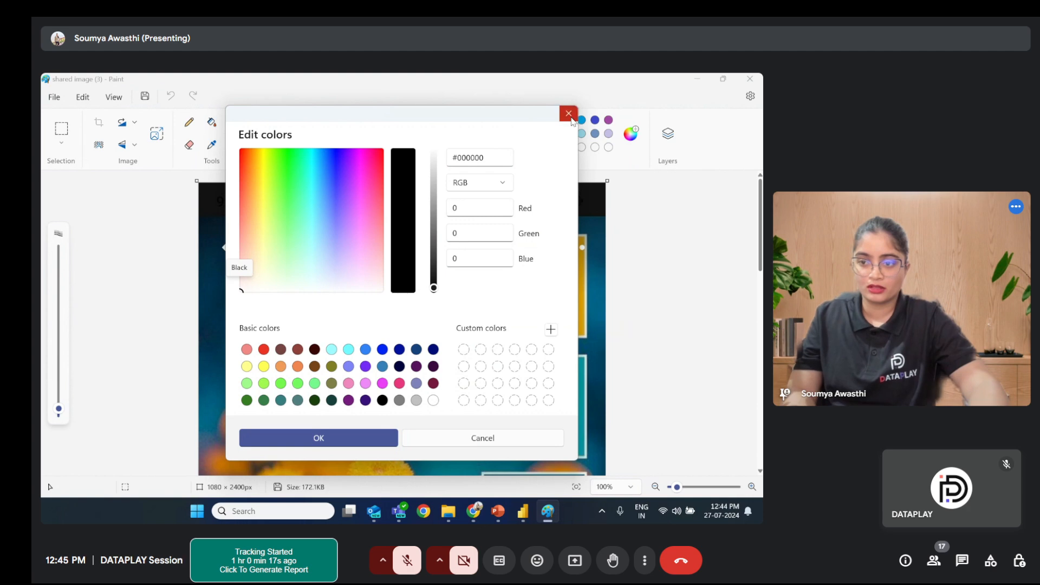
pyautogui.click(570, 115)
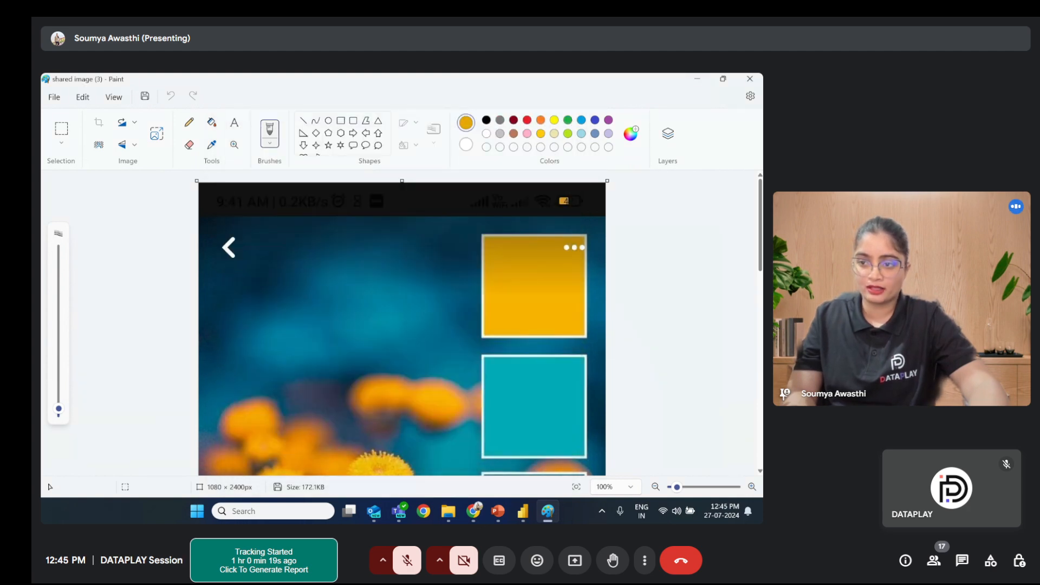
# Step: Switch back to the Power BI report and check the hex code of the Payments card's background colour
pyautogui.click(698, 79)
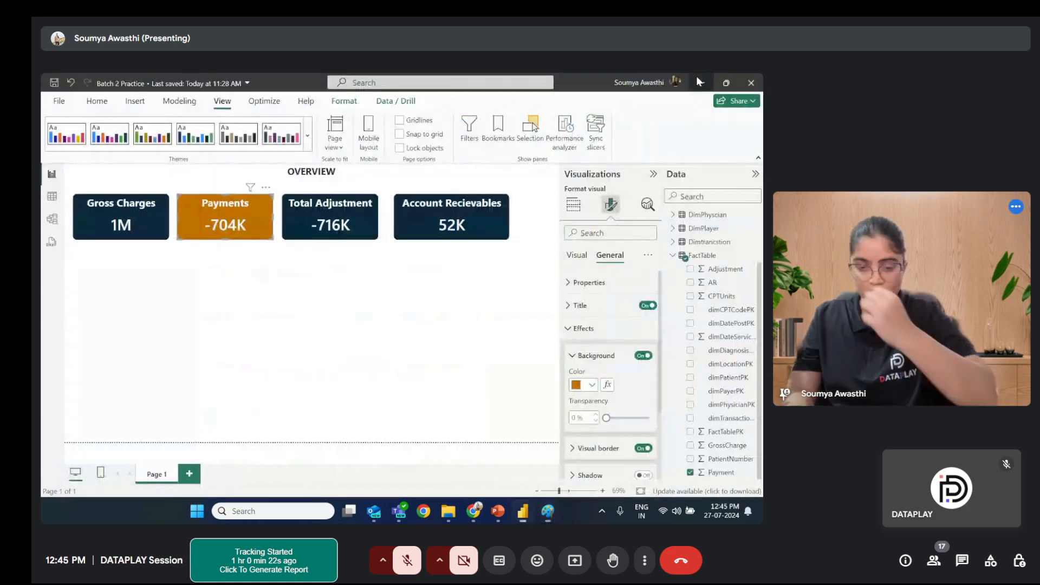
pyautogui.click(593, 386)
pyautogui.click(589, 361)
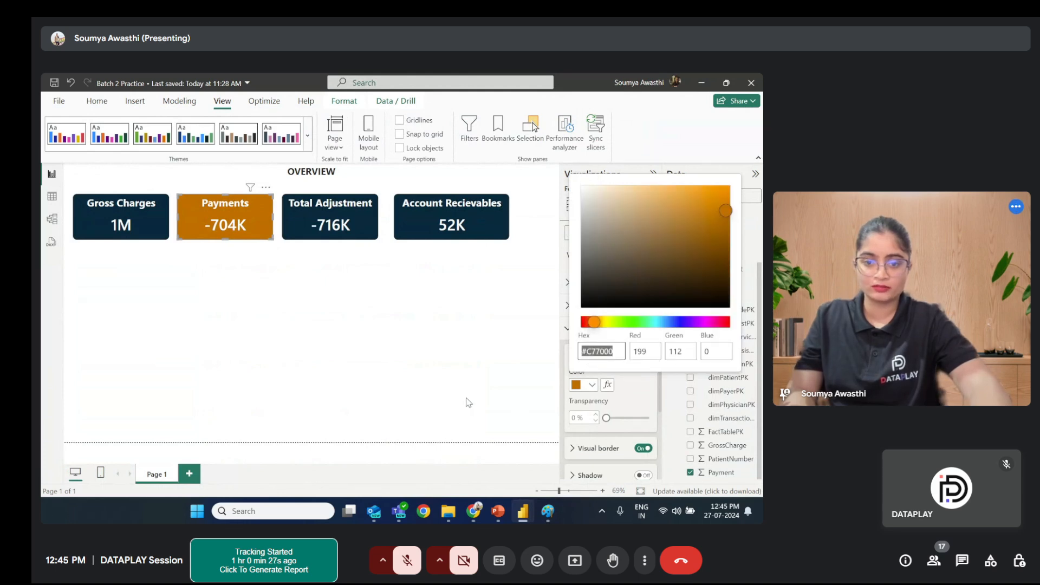
pyautogui.press('Escape')
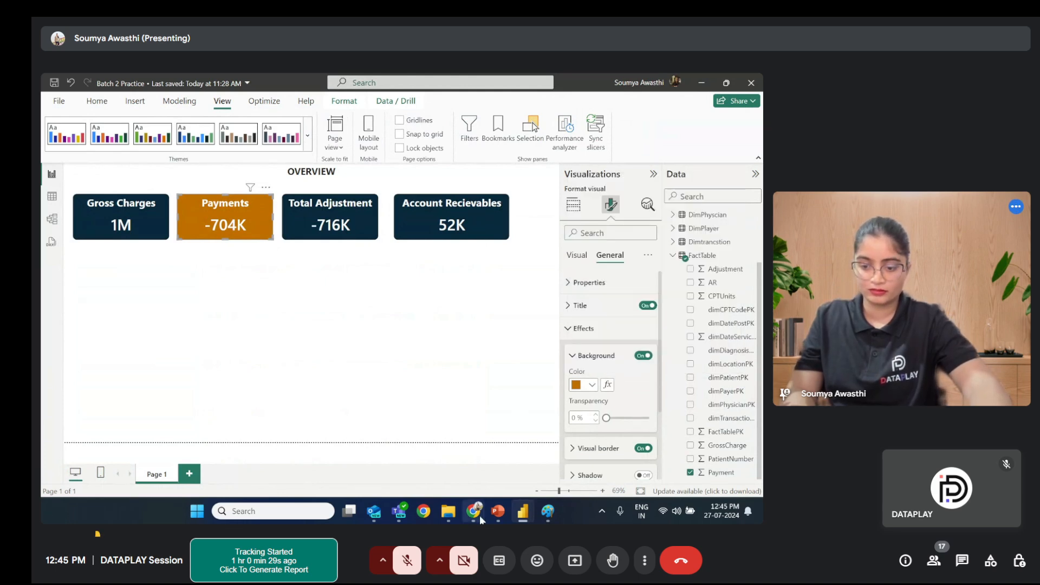
# Step: Look in on the Google Meet call in Chrome and return to the Power BI report
pyautogui.moveTo(472, 516)
pyautogui.click(427, 450)
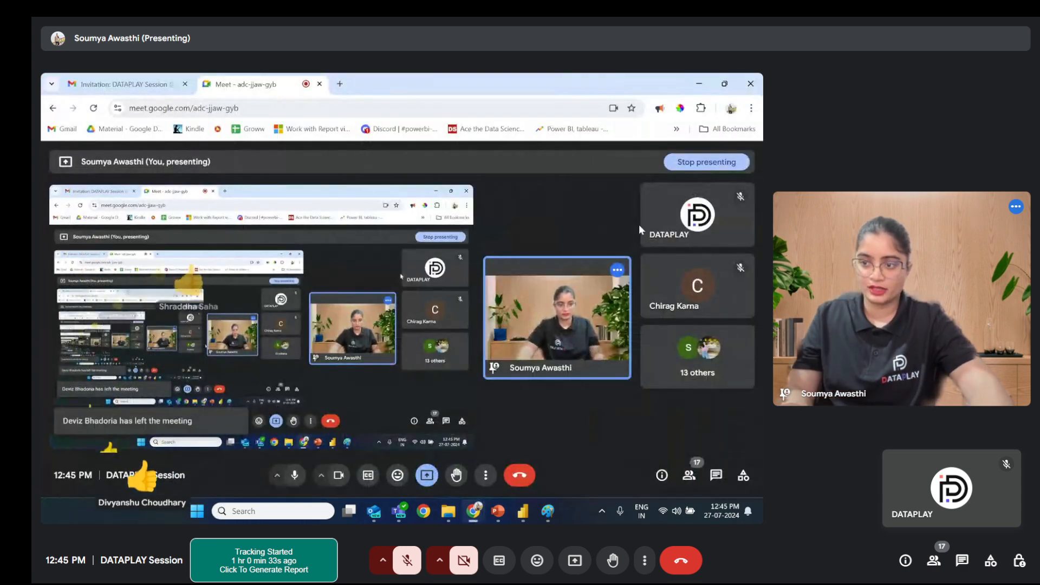
pyautogui.click(699, 86)
pyautogui.moveTo(548, 516)
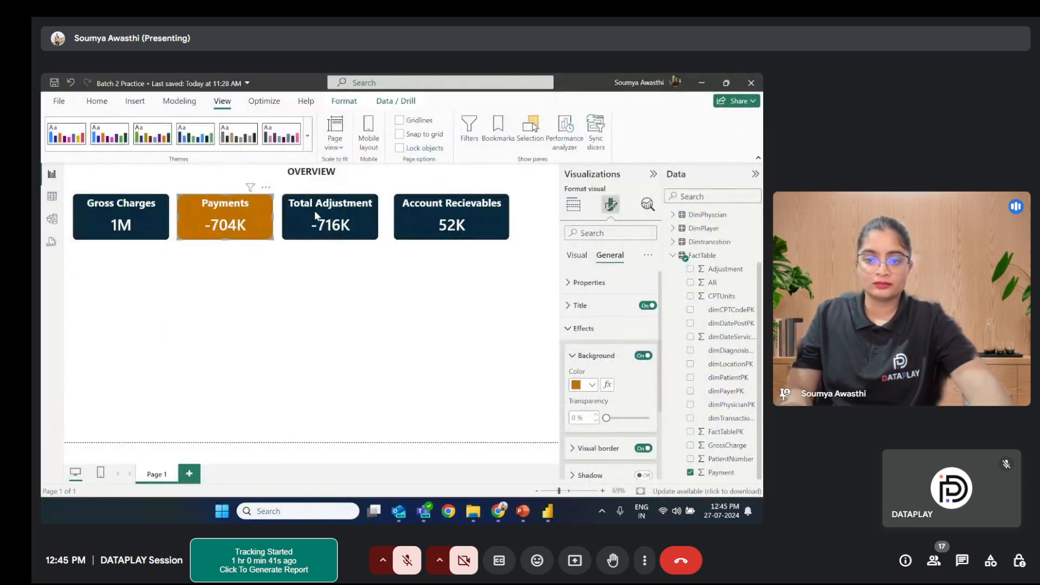
# Step: Set the Total Adjustment card's background to the custom colour #006080
pyautogui.click(295, 213)
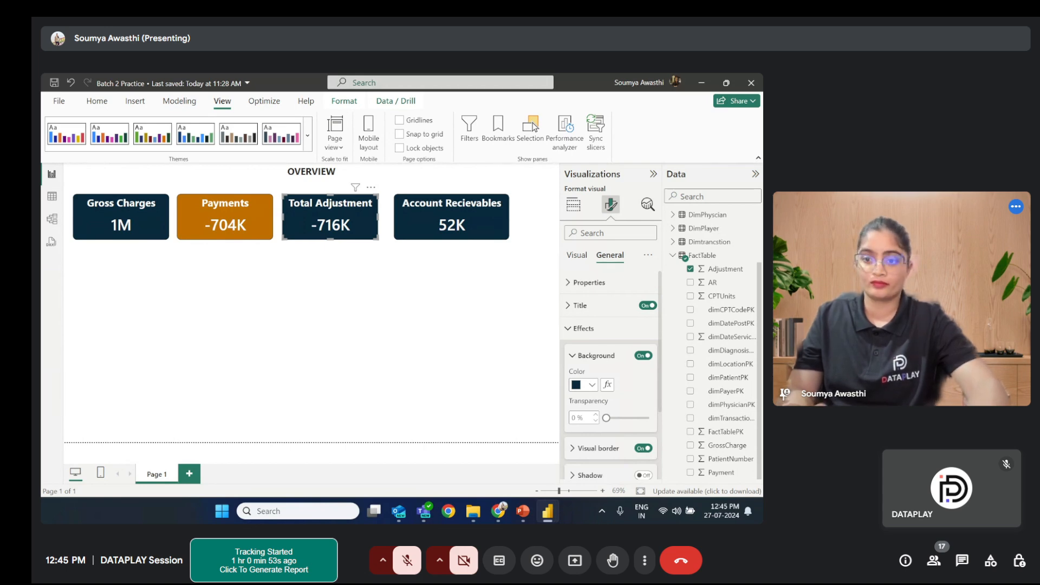
pyautogui.click(591, 385)
pyautogui.click(592, 361)
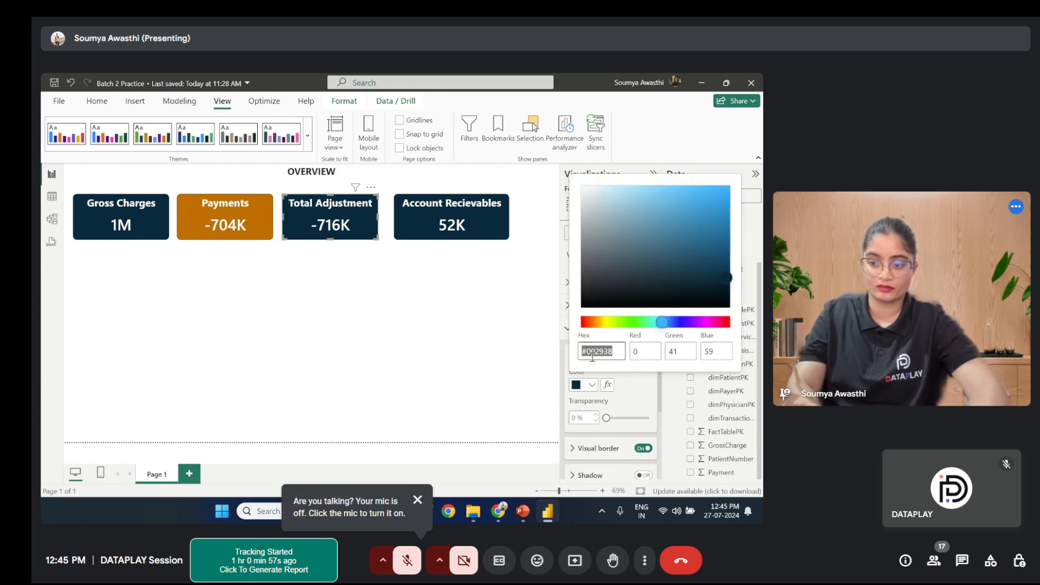
pyautogui.write('#006080')
pyautogui.click(423, 336)
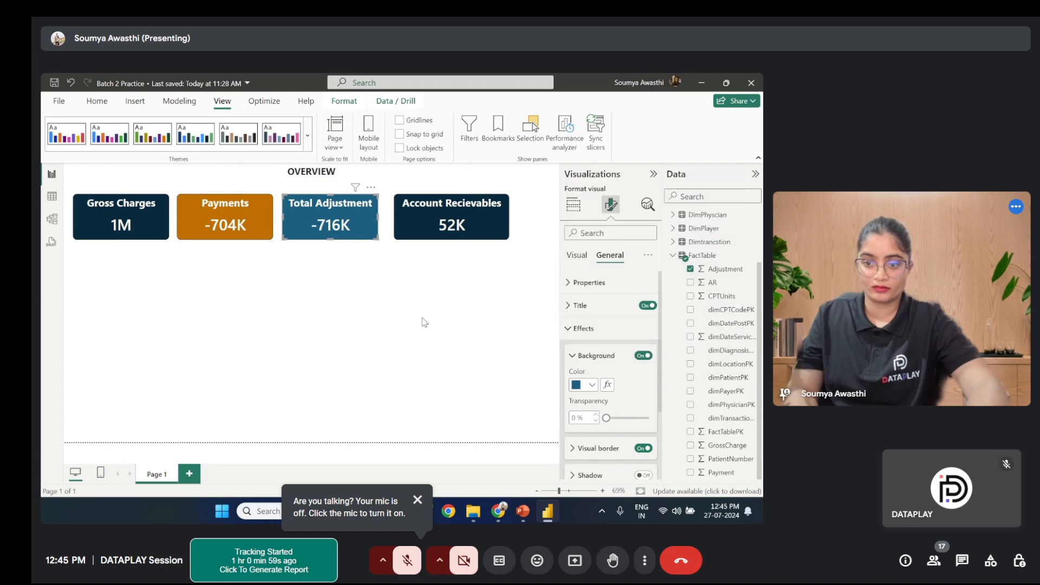
# Step: Set the Account Recievables card's background to the custom colour #02AAB7 and deselect the card
pyautogui.click(474, 218)
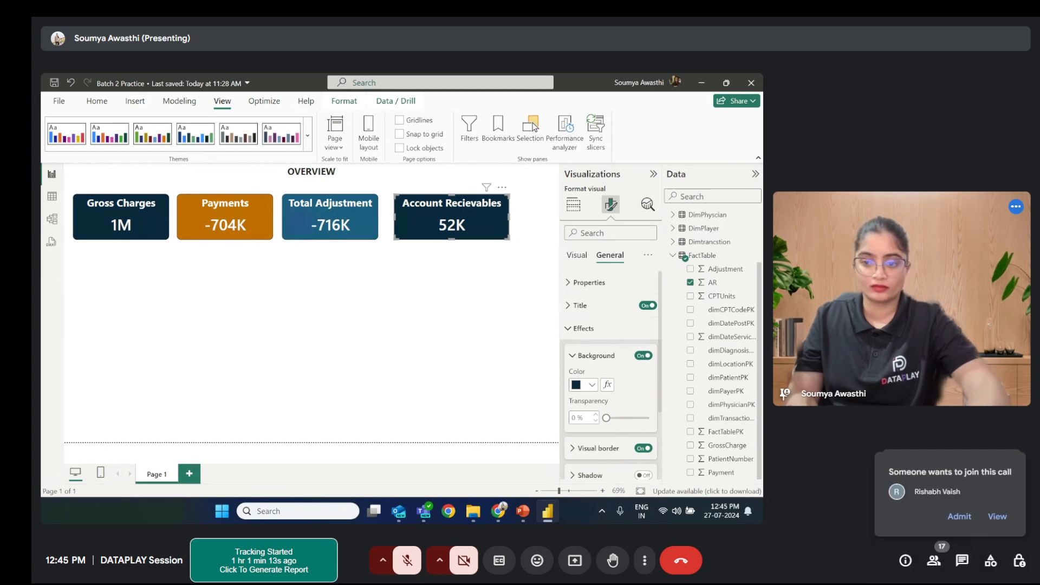
pyautogui.click(593, 385)
pyautogui.click(603, 359)
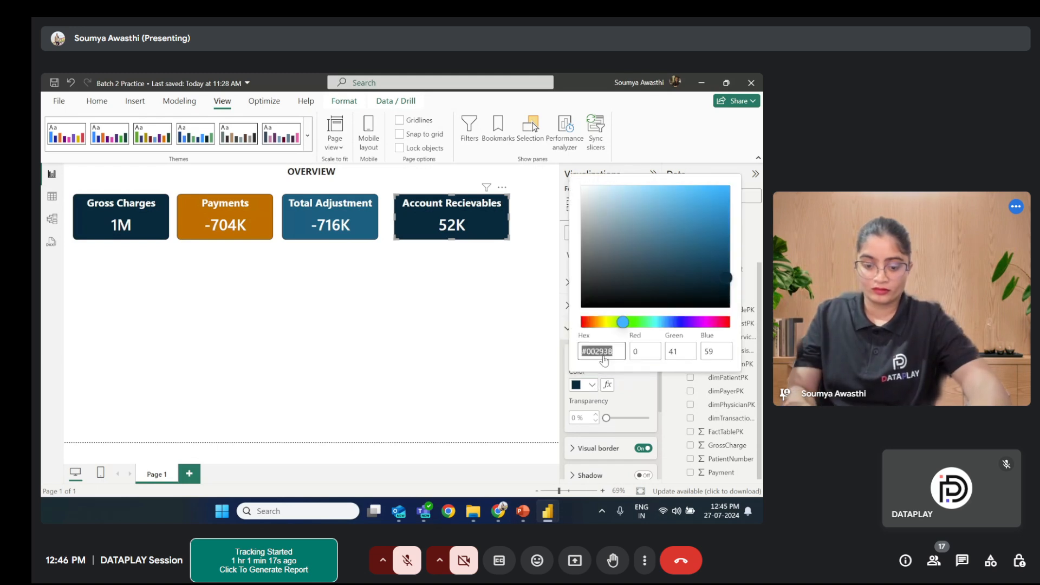
pyautogui.write('#02AAB7')
pyautogui.press('Return')
pyautogui.click(465, 355)
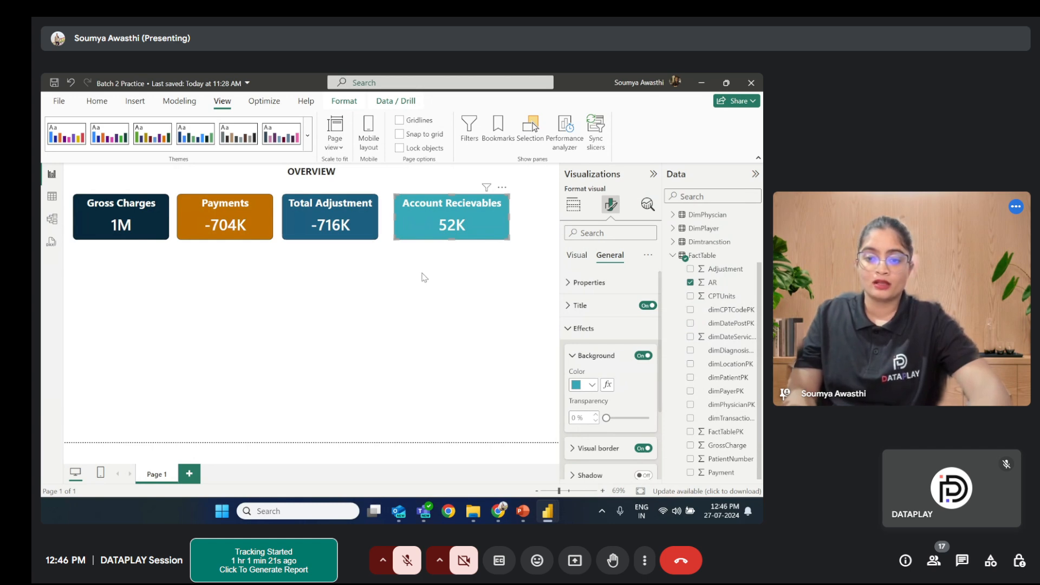
pyautogui.click(393, 297)
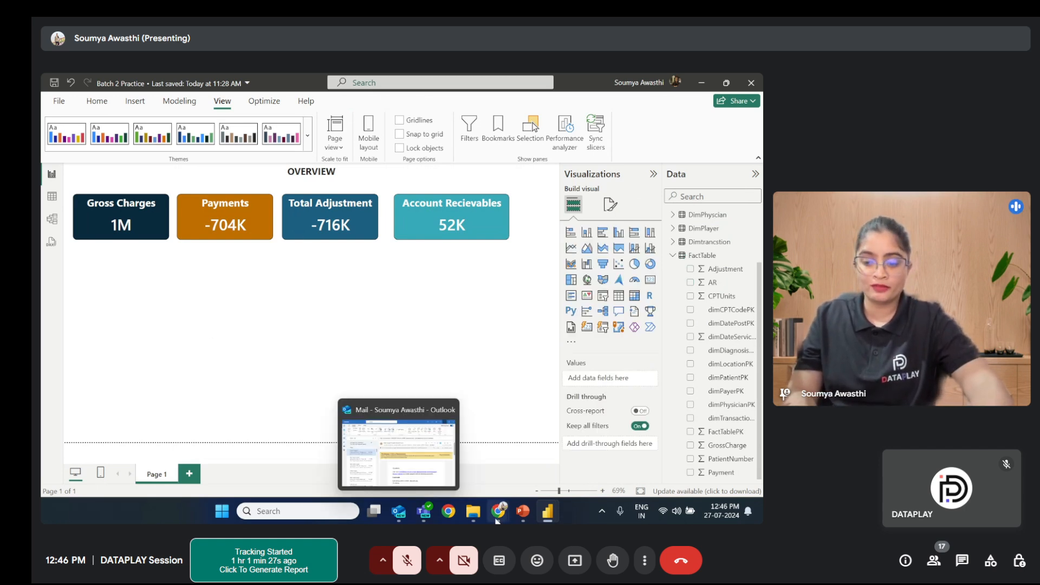
# Step: Switch to the PowerPoint brief, read the bar chart requirement for the Overview Dashboard and return to the Power BI report
pyautogui.click(526, 519)
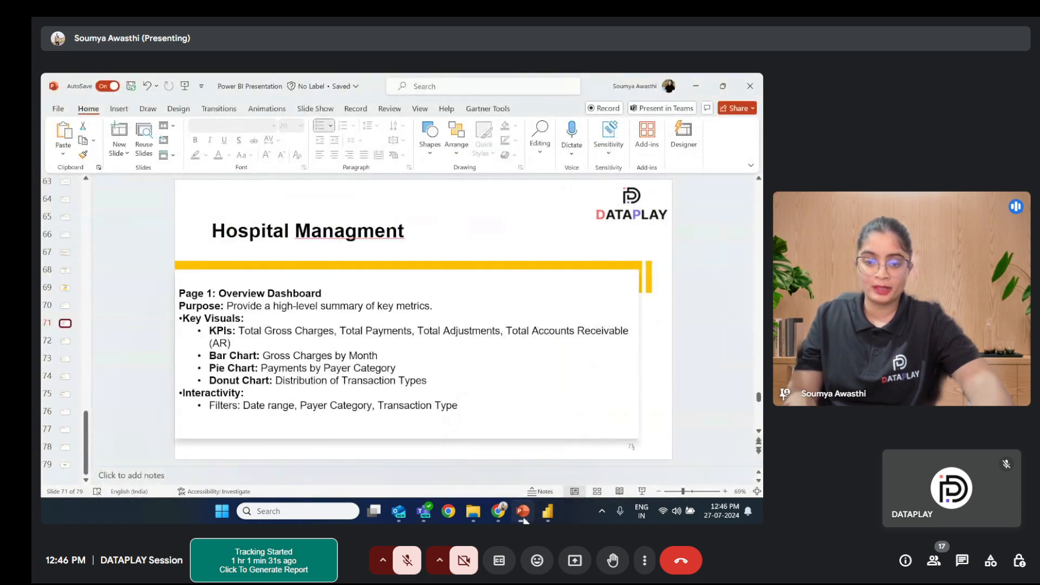
pyautogui.click(266, 355)
pyautogui.click(391, 359)
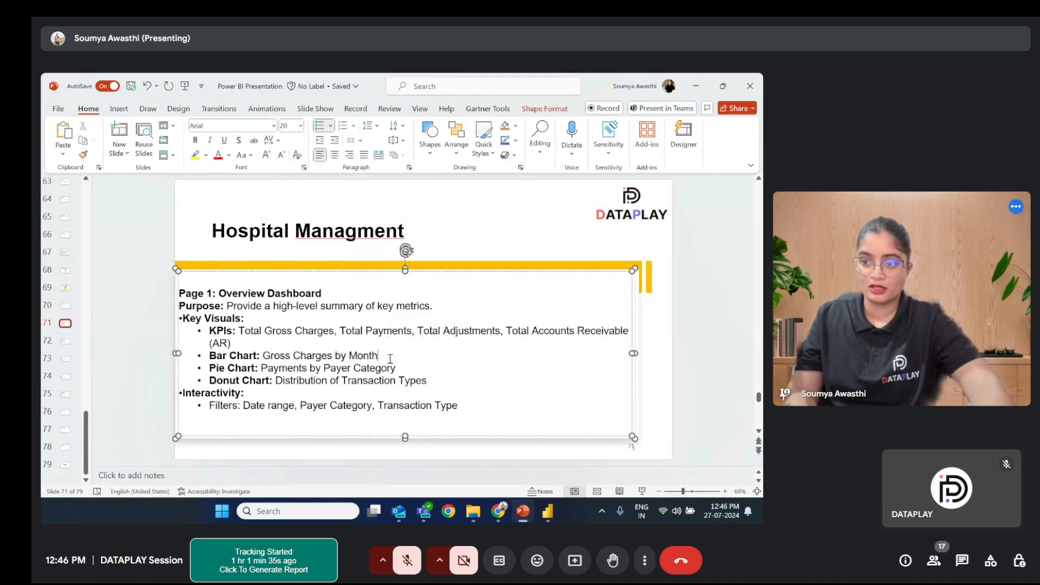
pyautogui.hotkey('alt', 'Tab')
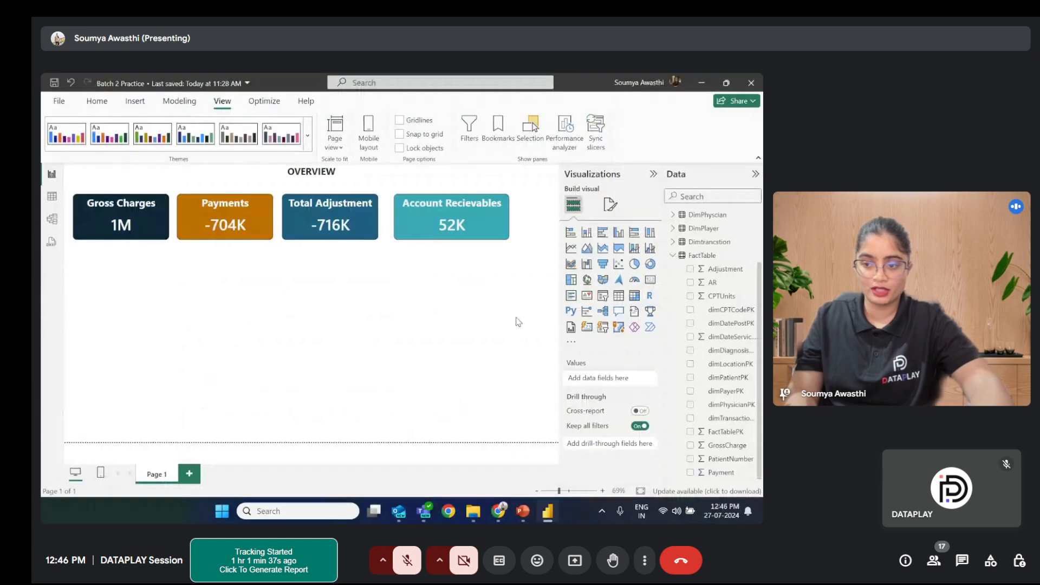
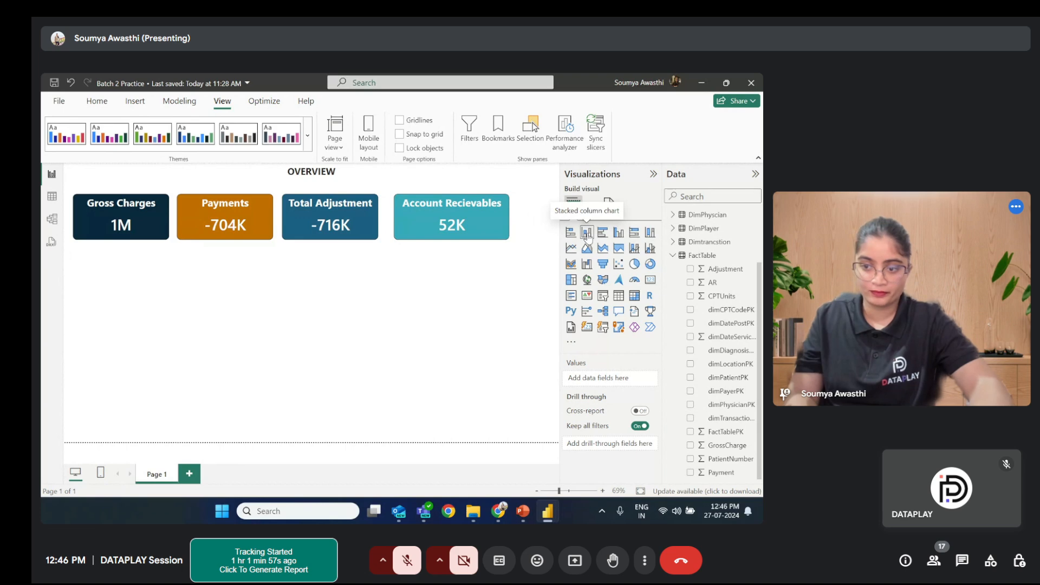
# Step: Insert a stacked column chart on the canvas and place it below the KPI cards
pyautogui.click(587, 233)
pyautogui.moveTo(149, 263); pyautogui.dragTo(223, 352)
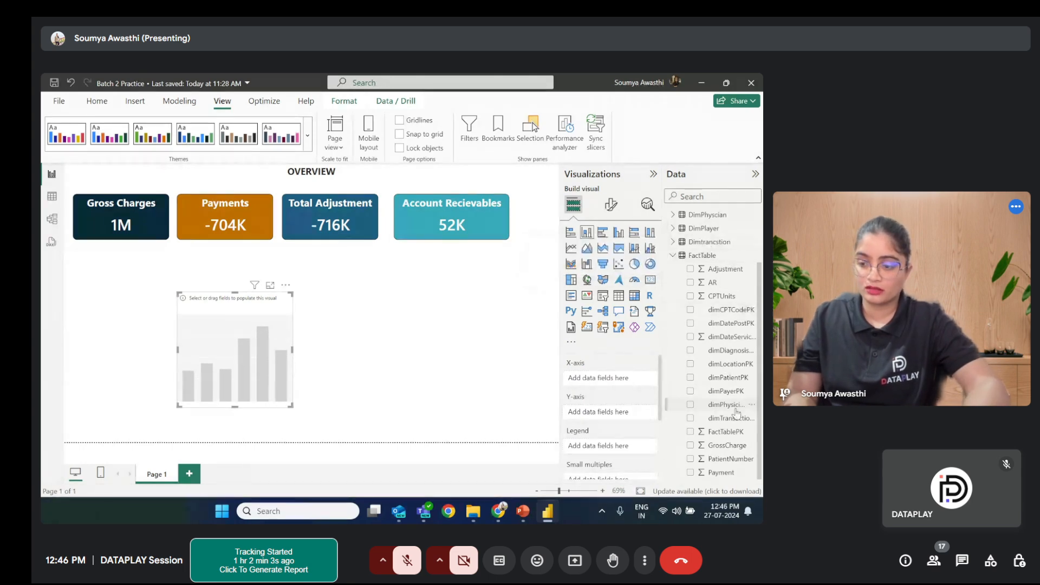
pyautogui.moveTo(729, 450); pyautogui.dragTo(603, 391)
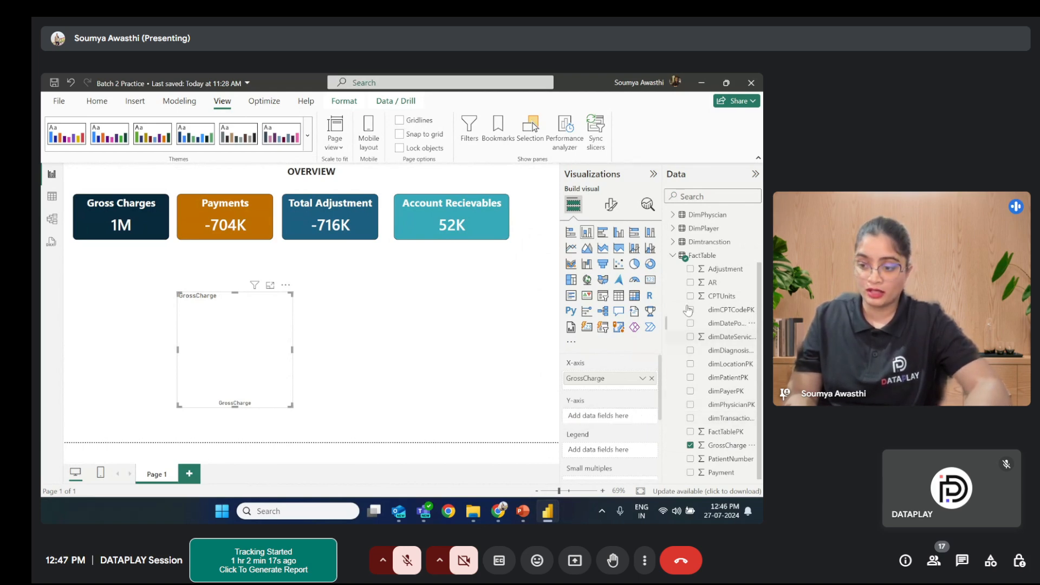
pyautogui.click(675, 257)
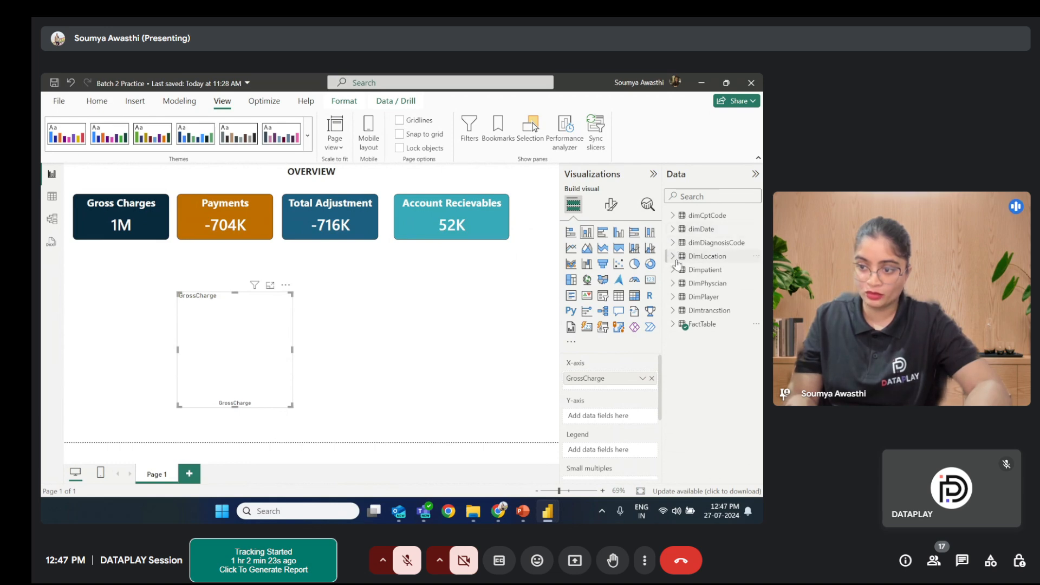
pyautogui.click(674, 230)
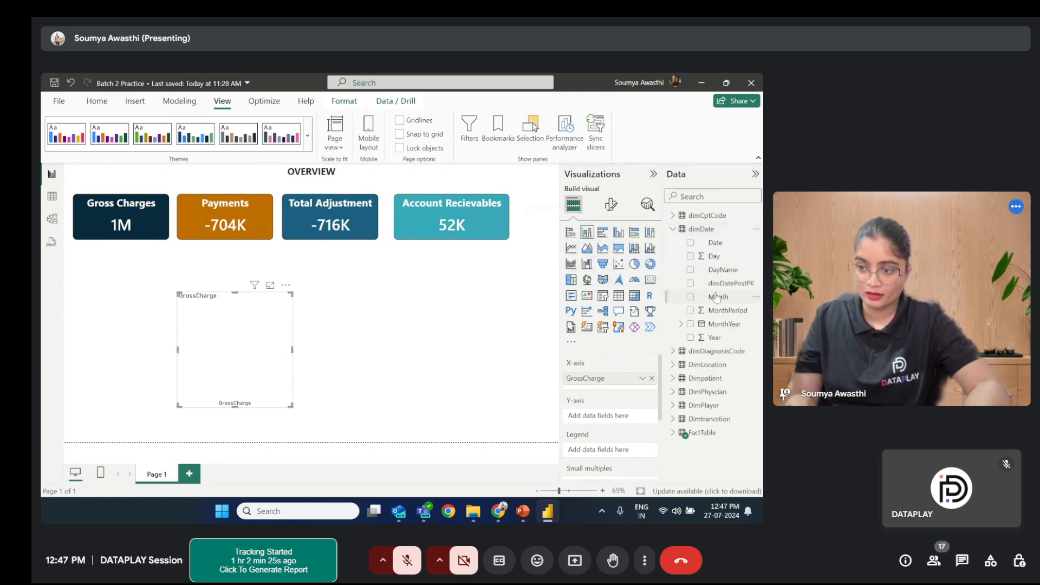
pyautogui.moveTo(718, 302); pyautogui.dragTo(612, 415)
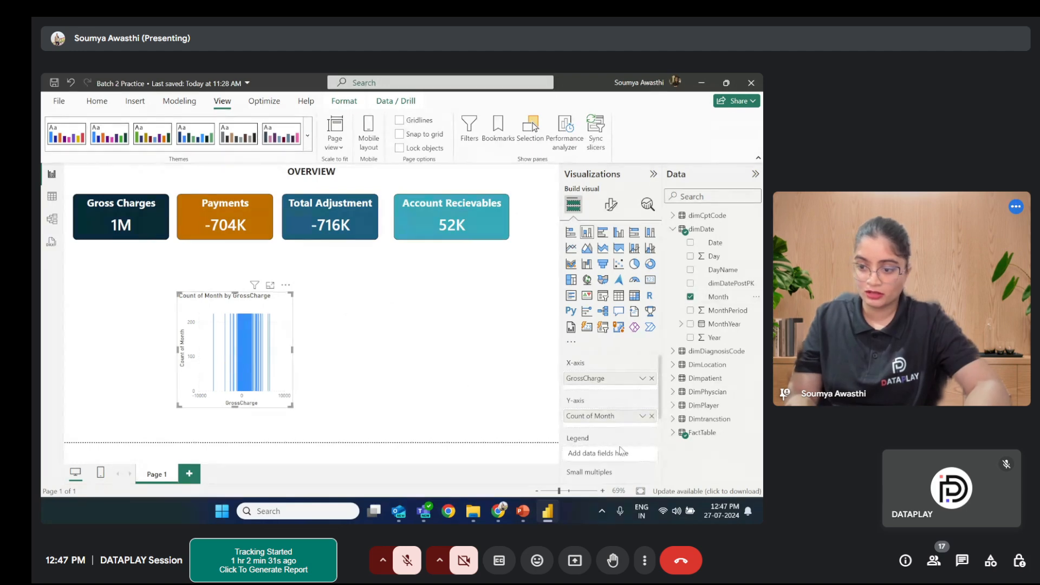
pyautogui.click(653, 416)
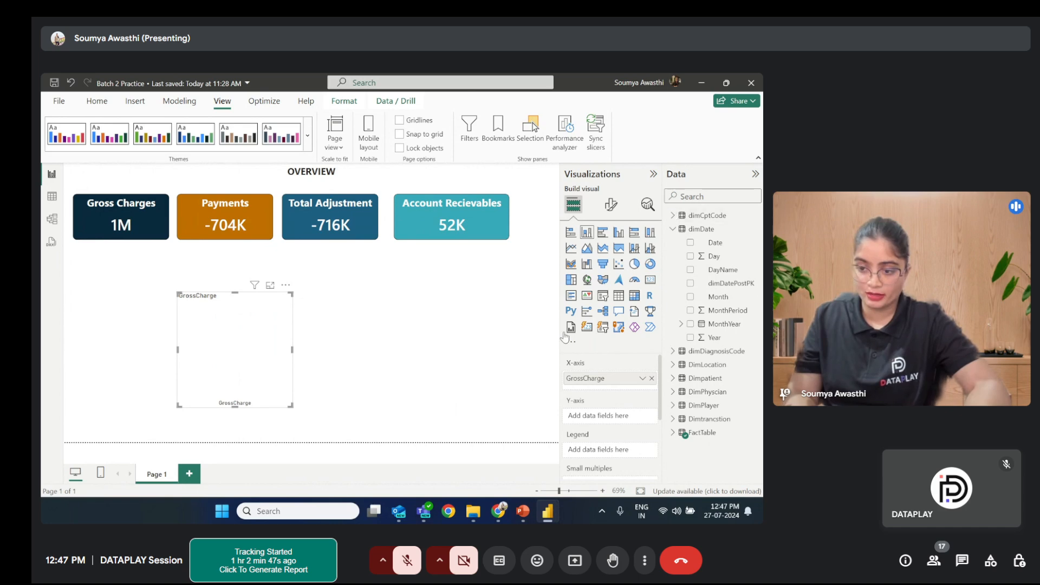
pyautogui.click(651, 379)
# Step: Assign Month from dimDate to the column chart's X-axis and GrossCharge from FactTable to its Y-axis
pyautogui.moveTo(716, 297); pyautogui.dragTo(609, 383)
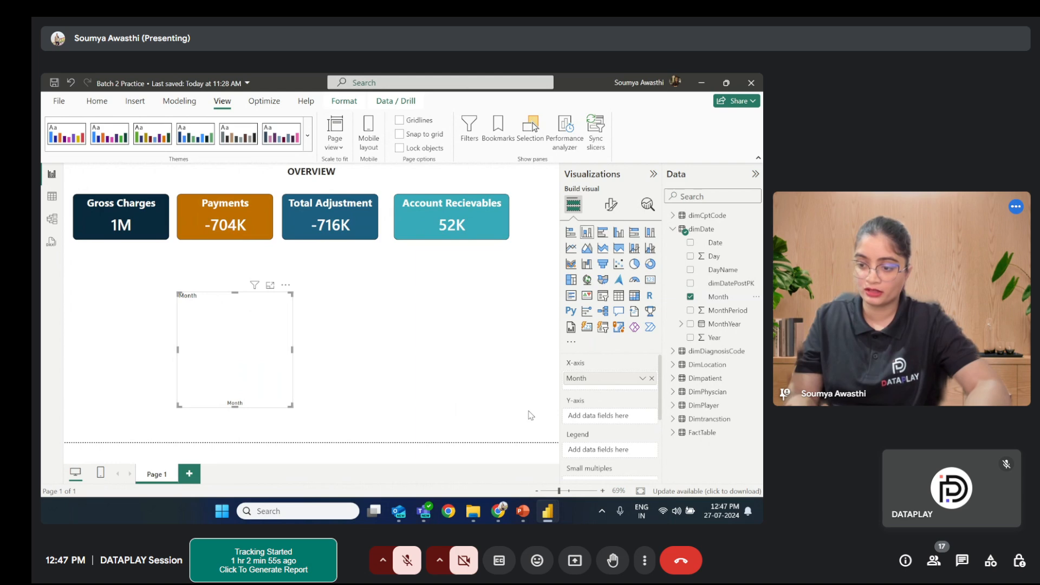
pyautogui.click(673, 432)
pyautogui.scroll(-3, 726, 461)
pyautogui.scroll(-3, 723, 461)
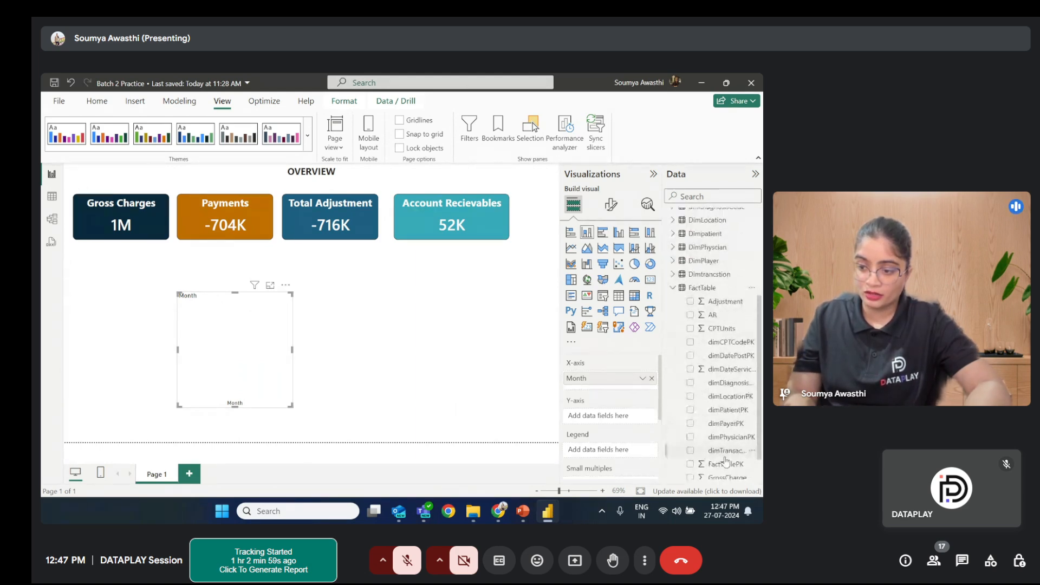
pyautogui.moveTo(727, 445)
pyautogui.mouseDown()
pyautogui.moveTo(595, 386)
pyautogui.moveTo(593, 423)
pyautogui.mouseUp()
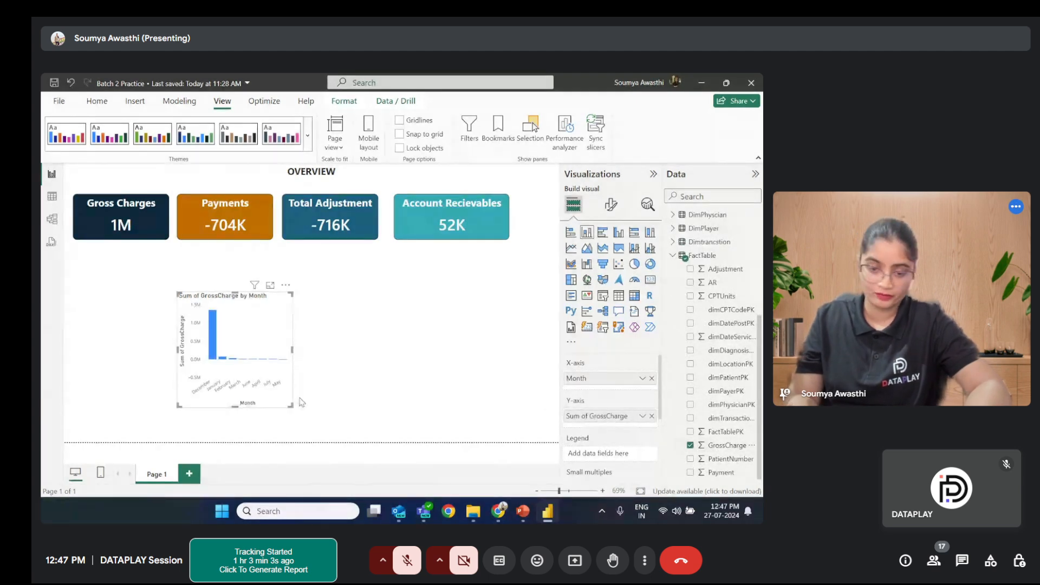
# Step: Enlarge the gross charge column chart by widening it on both sides and raising its upper edge towards the KPI cards
pyautogui.moveTo(438, 375); pyautogui.dragTo(452, 374)
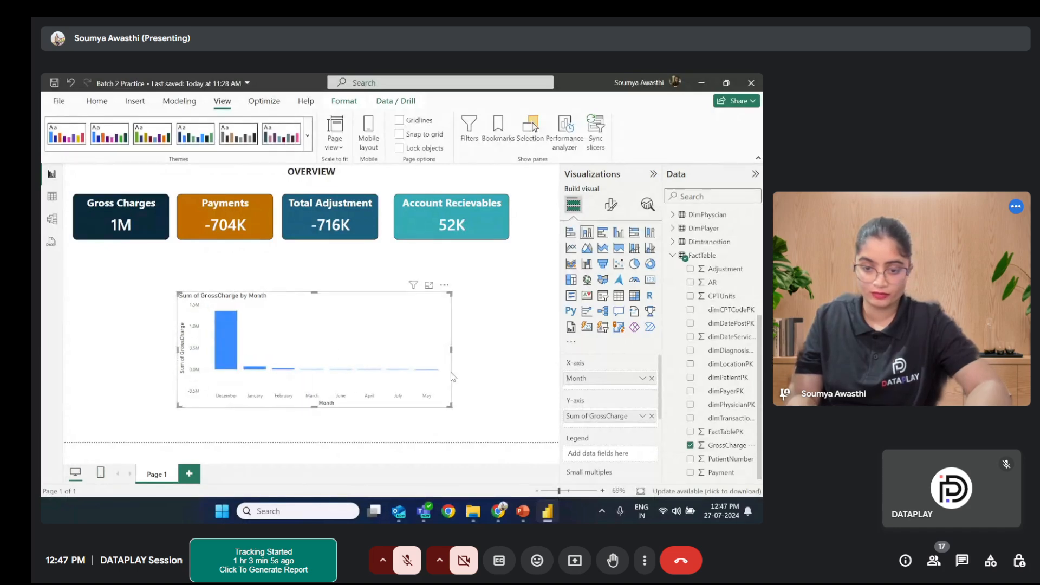
pyautogui.moveTo(176, 350); pyautogui.dragTo(121, 350)
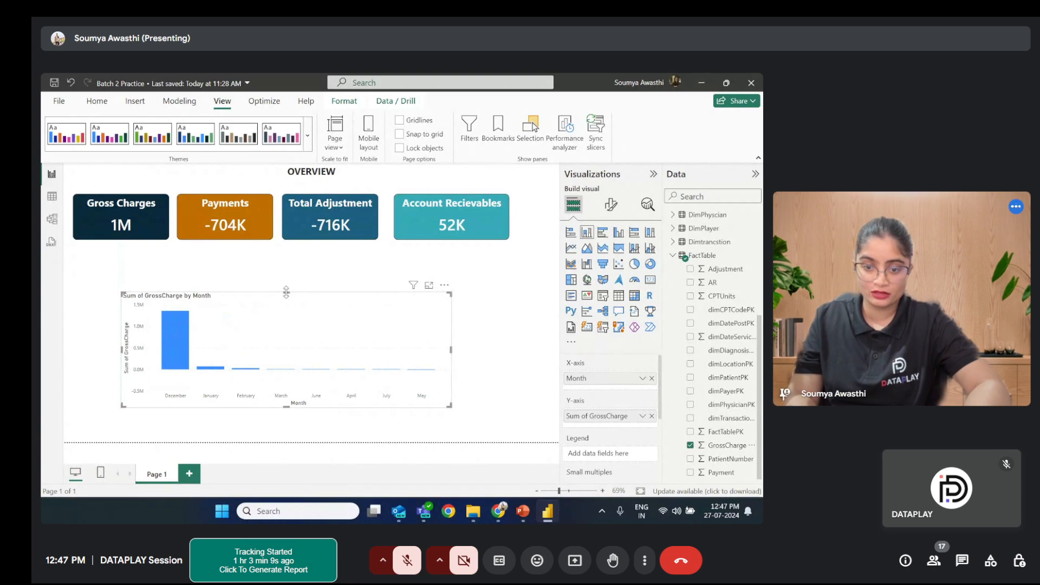
pyautogui.moveTo(286, 292); pyautogui.dragTo(287, 272)
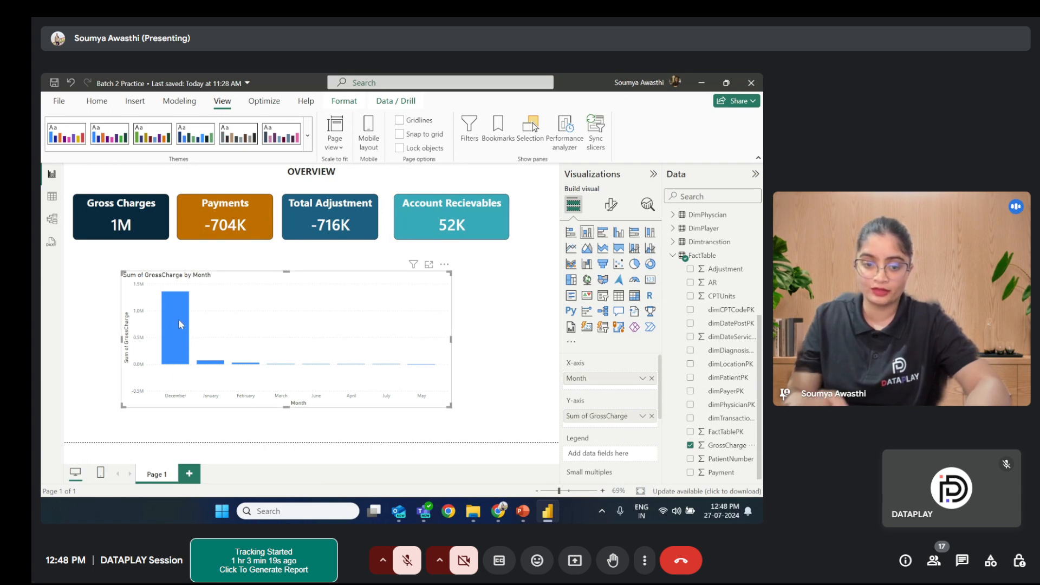
pyautogui.moveTo(180, 324)
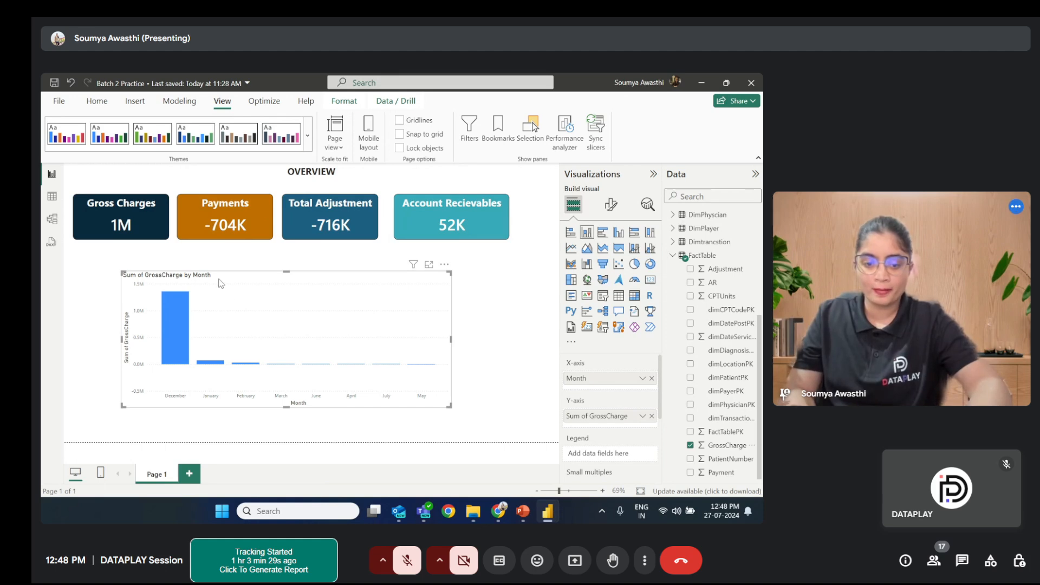
# Step: Turn off the X-axis values and X-axis title of the column chart
pyautogui.click(618, 209)
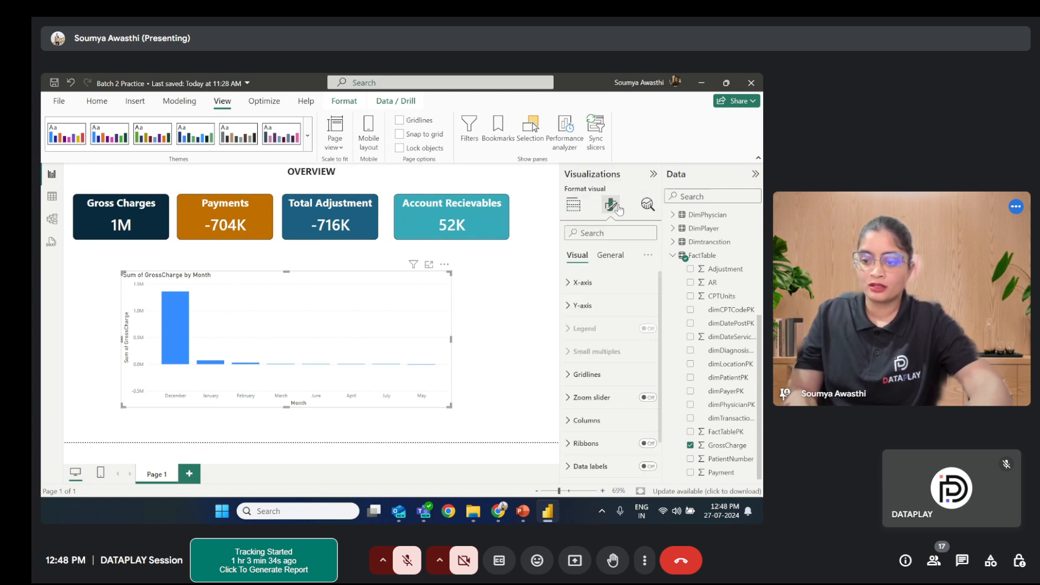
pyautogui.click(590, 281)
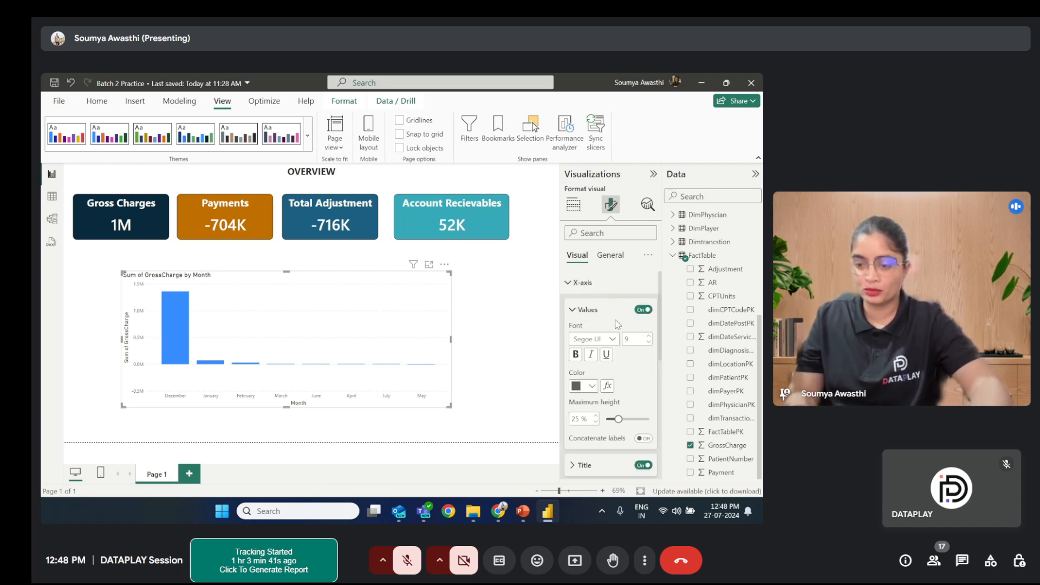
pyautogui.click(574, 311)
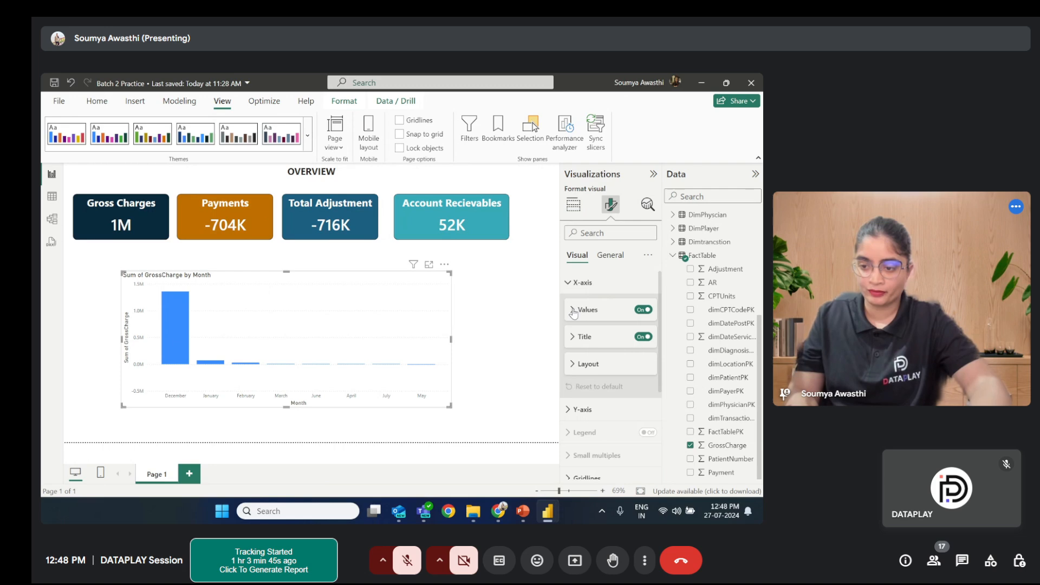
pyautogui.click(574, 311)
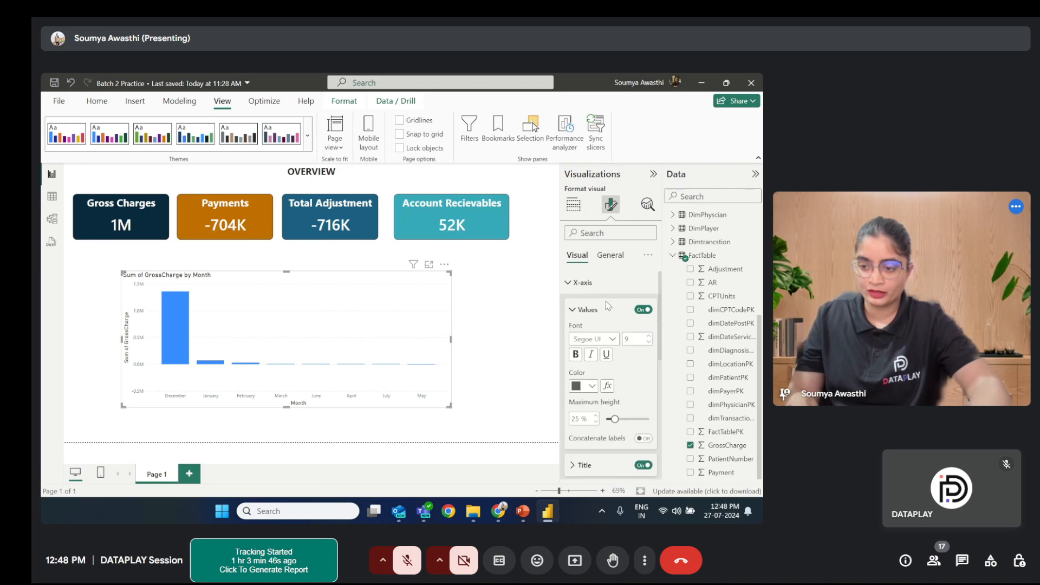
pyautogui.click(645, 310)
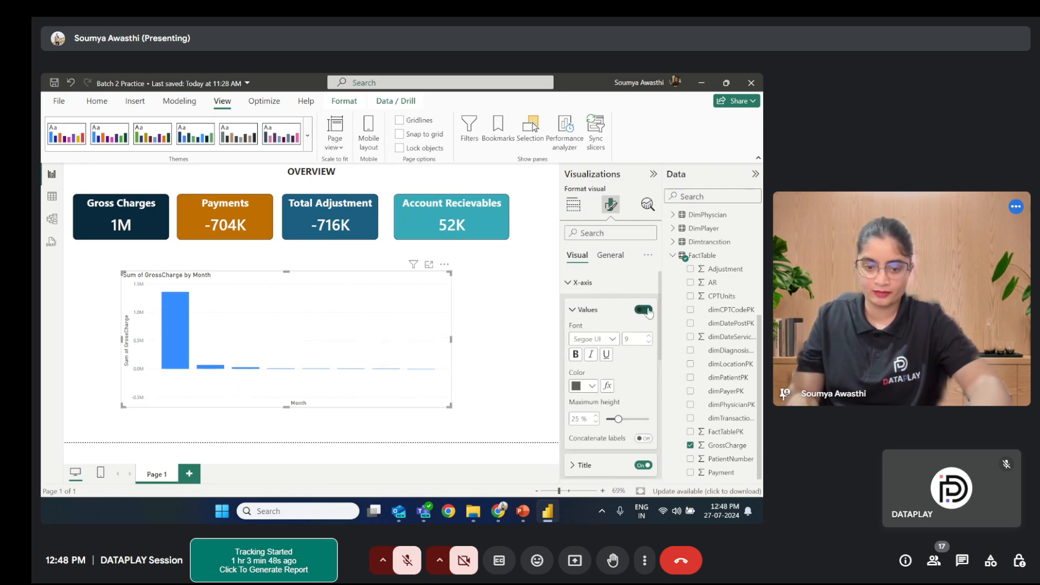
pyautogui.click(573, 311)
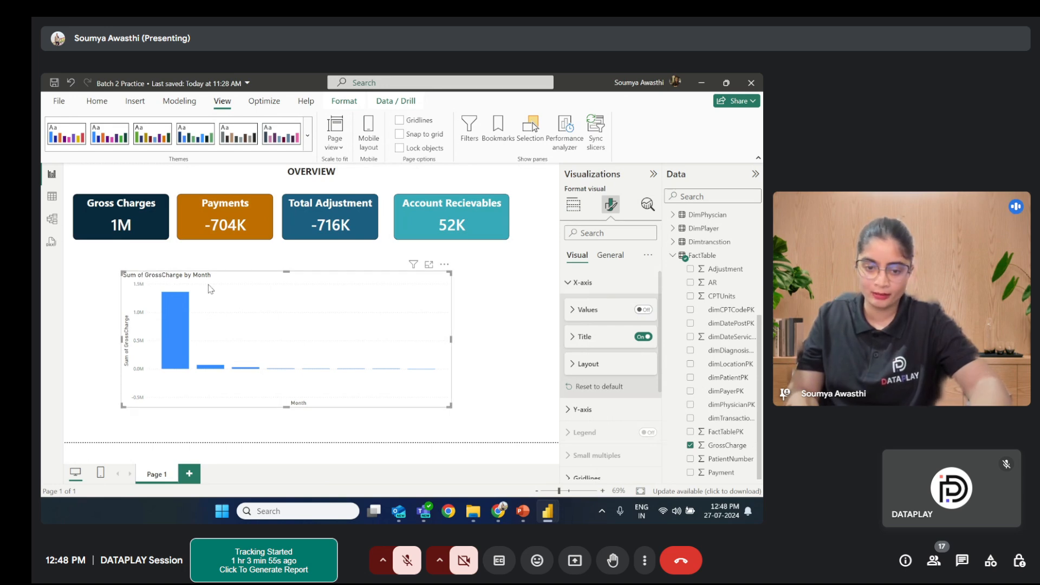
pyautogui.moveTo(177, 350)
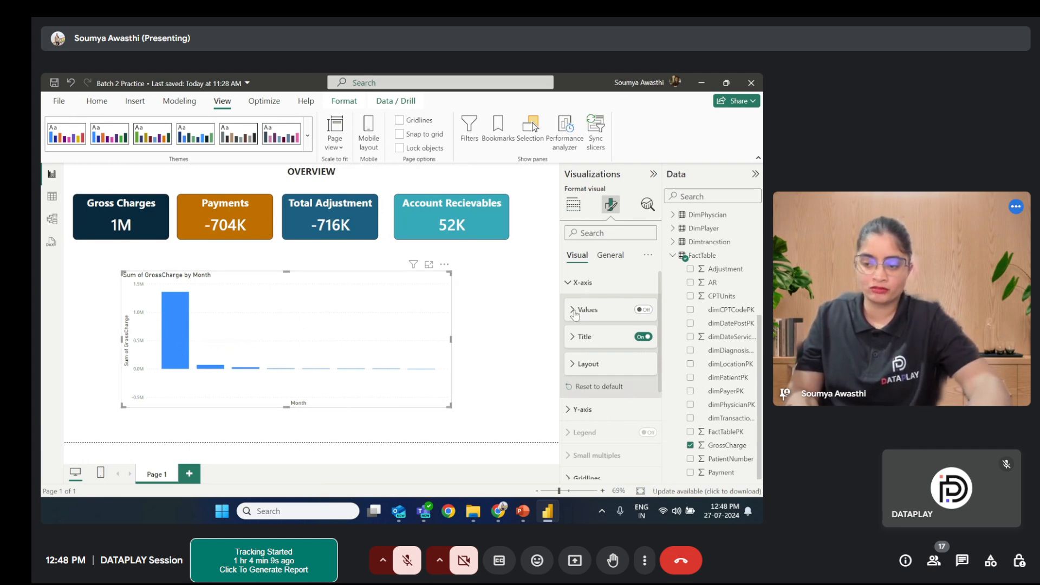
pyautogui.click(640, 310)
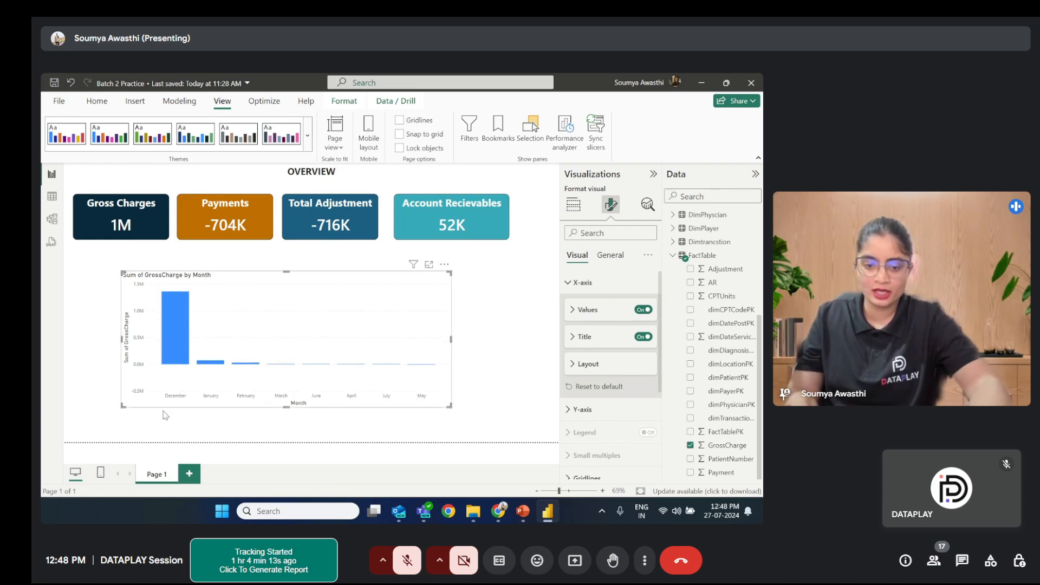
pyautogui.click(647, 311)
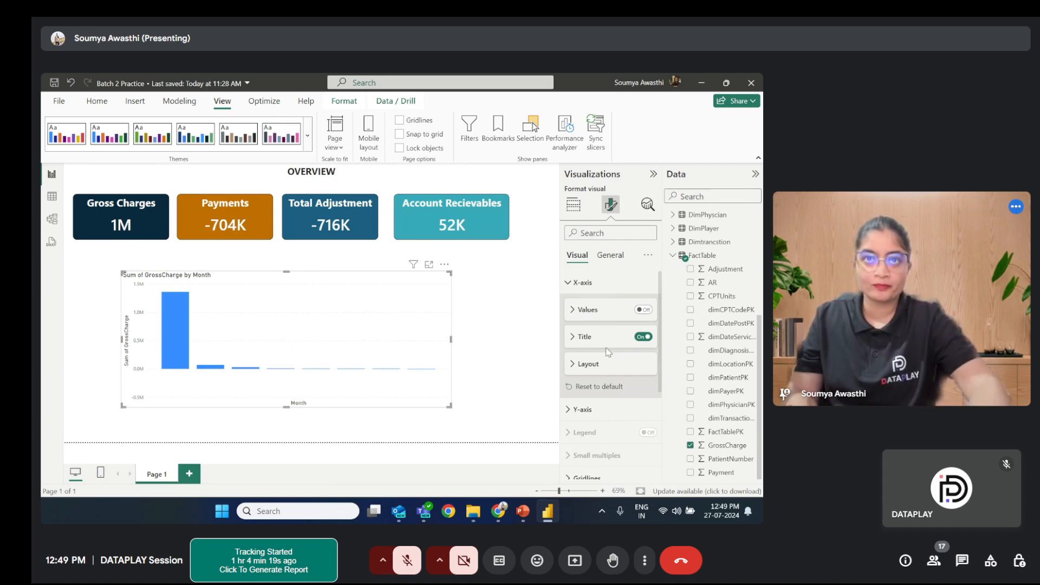
pyautogui.click(645, 337)
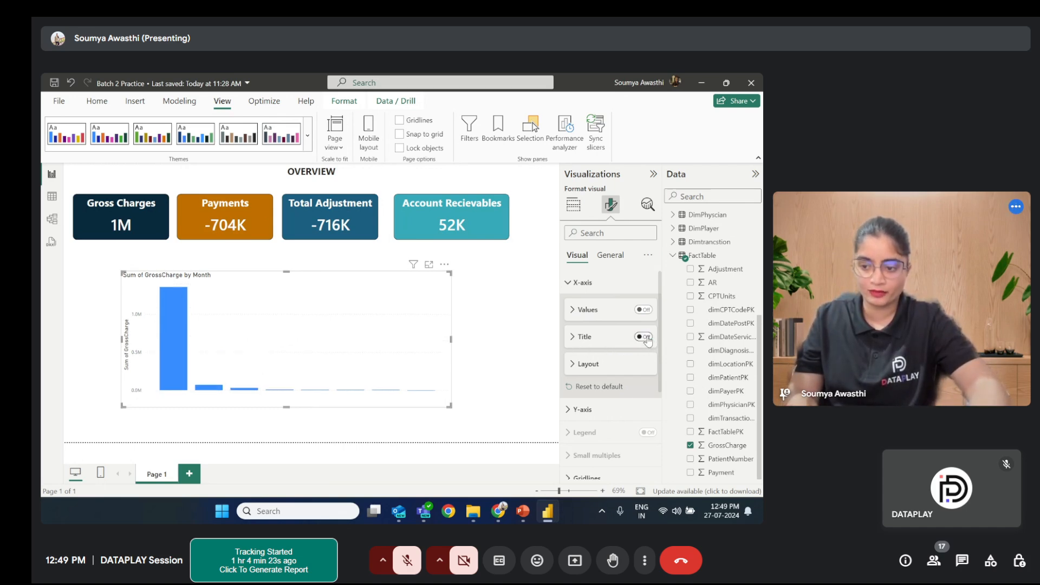
pyautogui.click(569, 283)
# Step: Turn off the Y-axis values and Y-axis title of the column chart
pyautogui.click(582, 305)
pyautogui.click(588, 333)
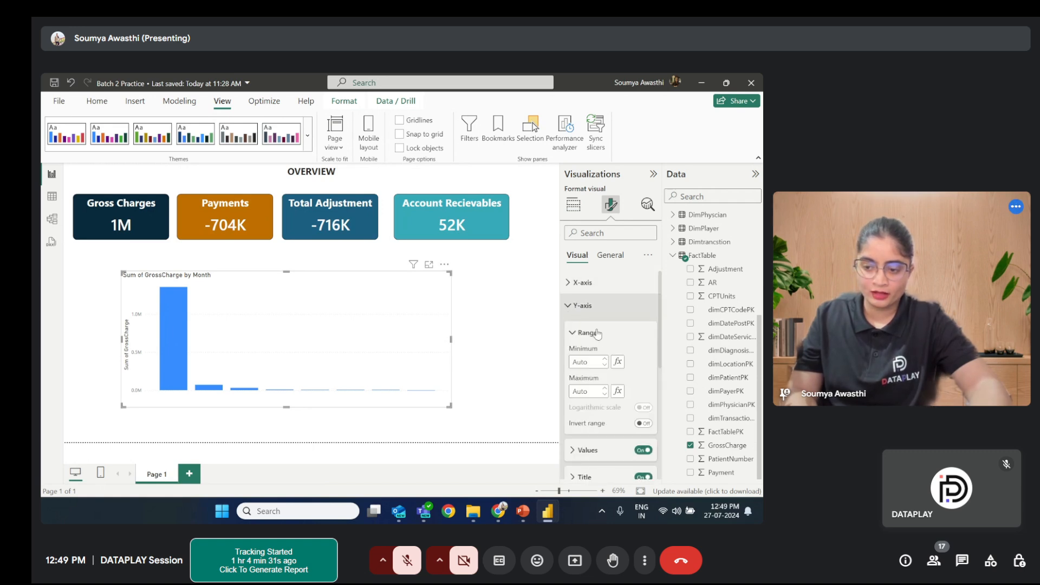
pyautogui.scroll(-2, 640, 355)
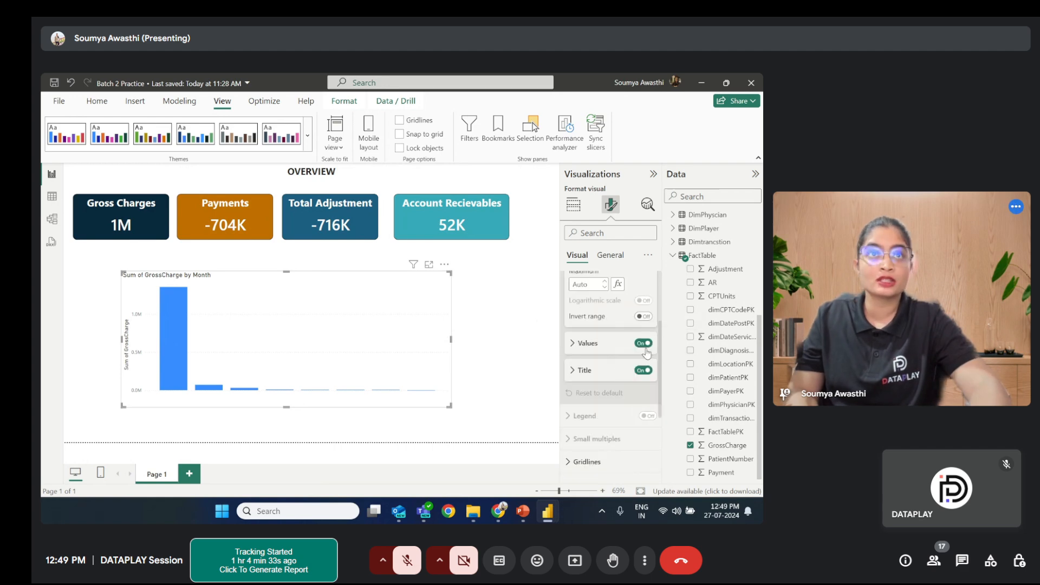
pyautogui.click(644, 345)
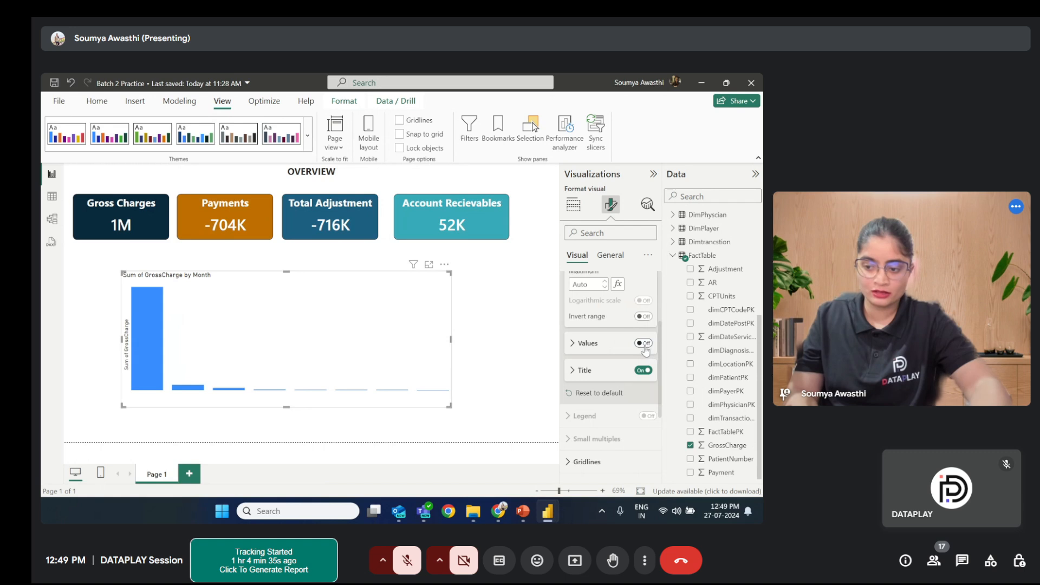
pyautogui.click(644, 370)
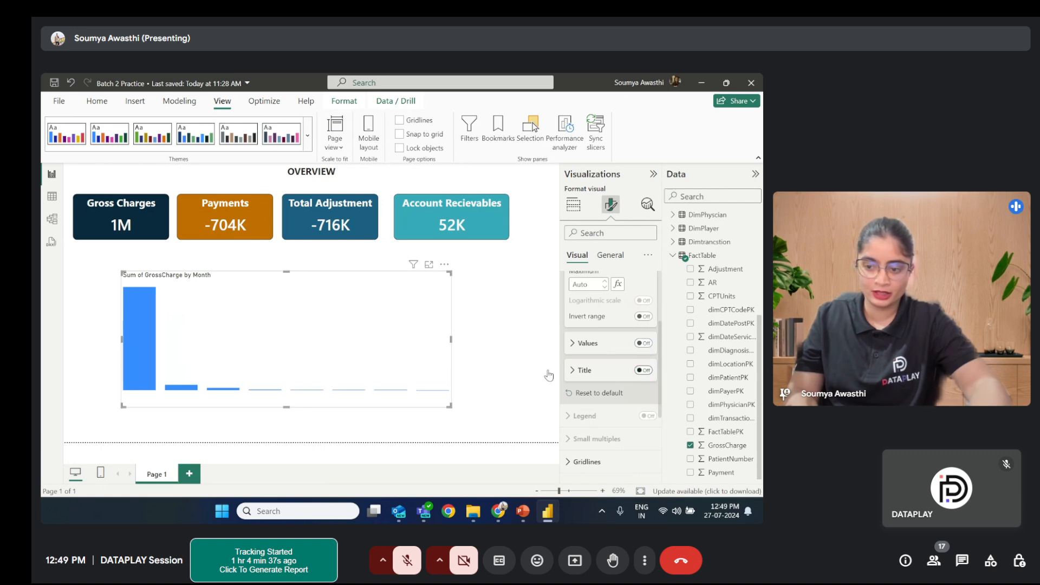
pyautogui.scroll(1, 625, 367)
pyautogui.scroll(1, 624, 368)
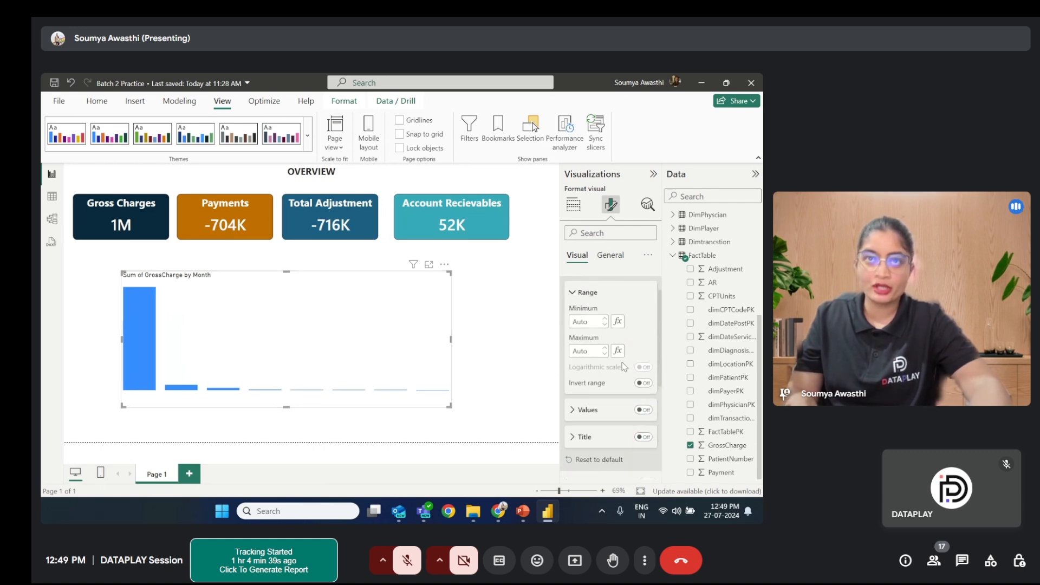
pyautogui.click(574, 294)
pyautogui.scroll(2, 574, 299)
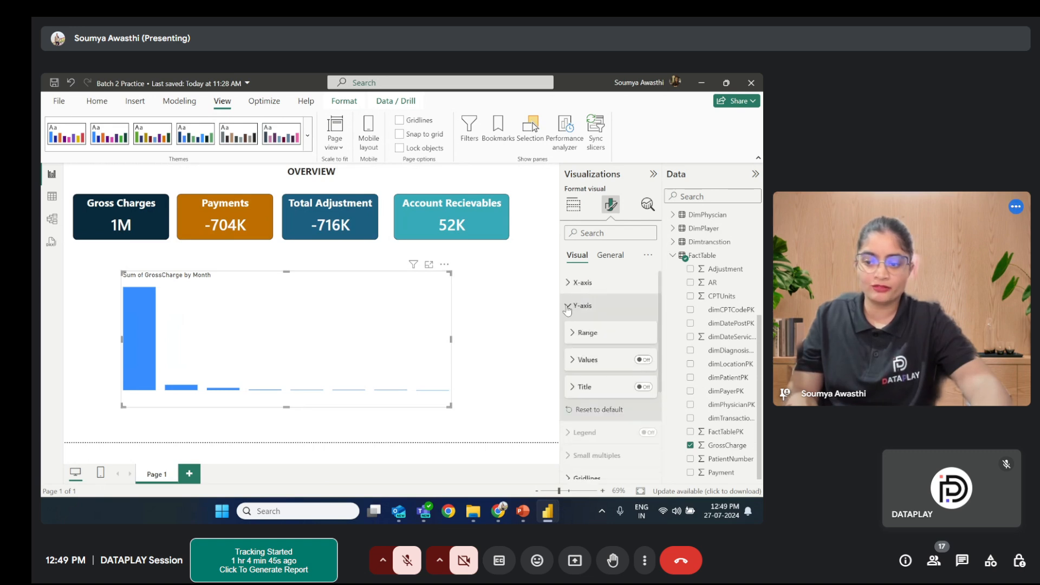
pyautogui.click(578, 305)
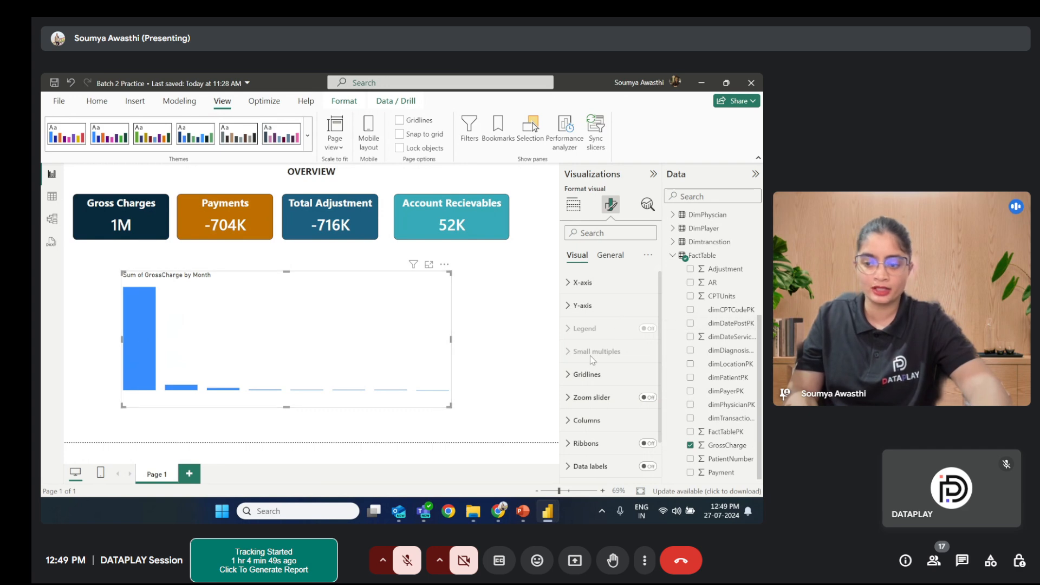
# Step: Turn on the column chart's data labels and format their values as bold Segoe UI Semibold, size 10
pyautogui.scroll(-1, 591, 389)
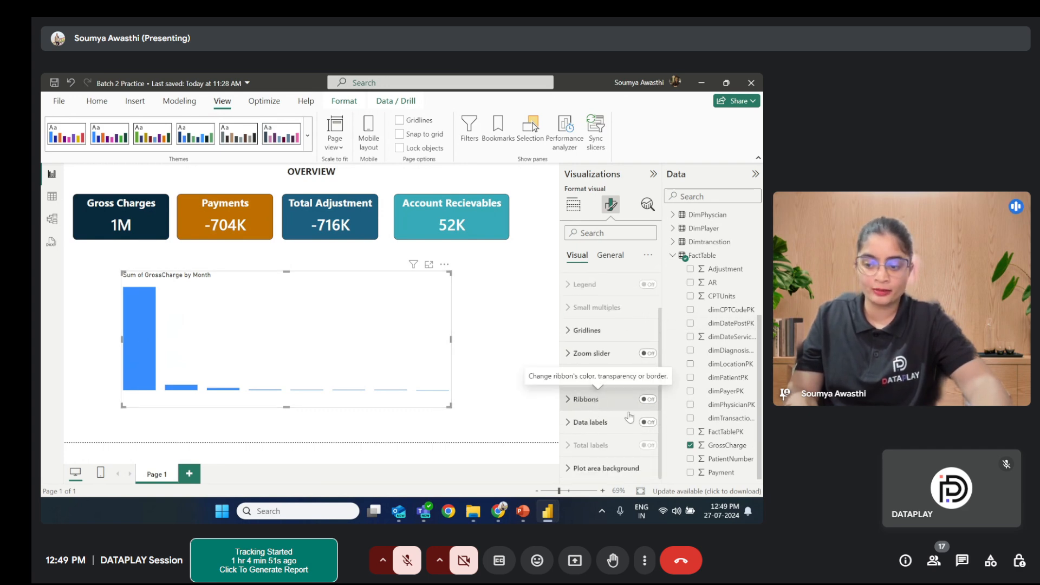
pyautogui.click(648, 422)
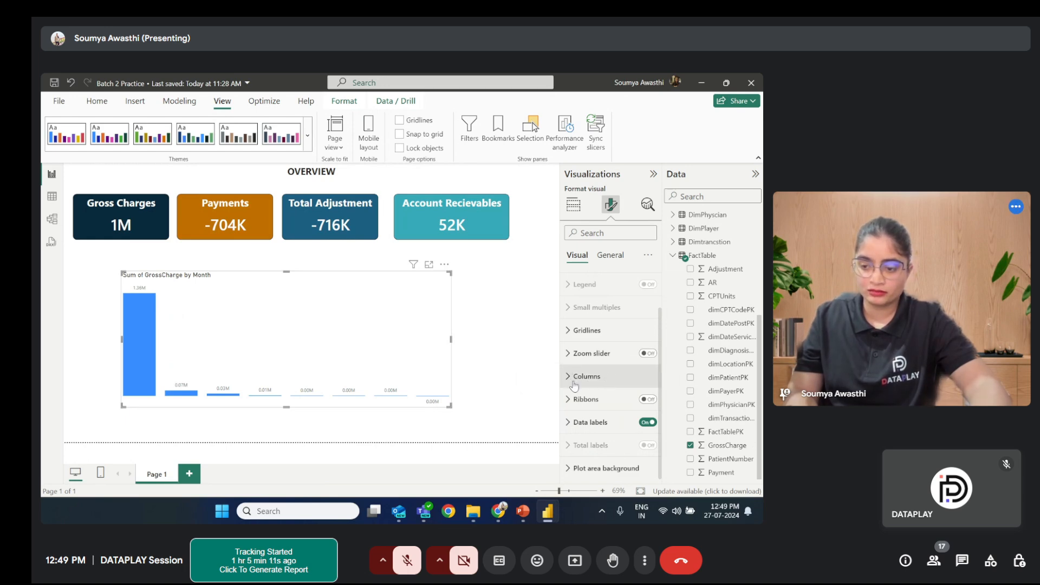
pyautogui.click(571, 424)
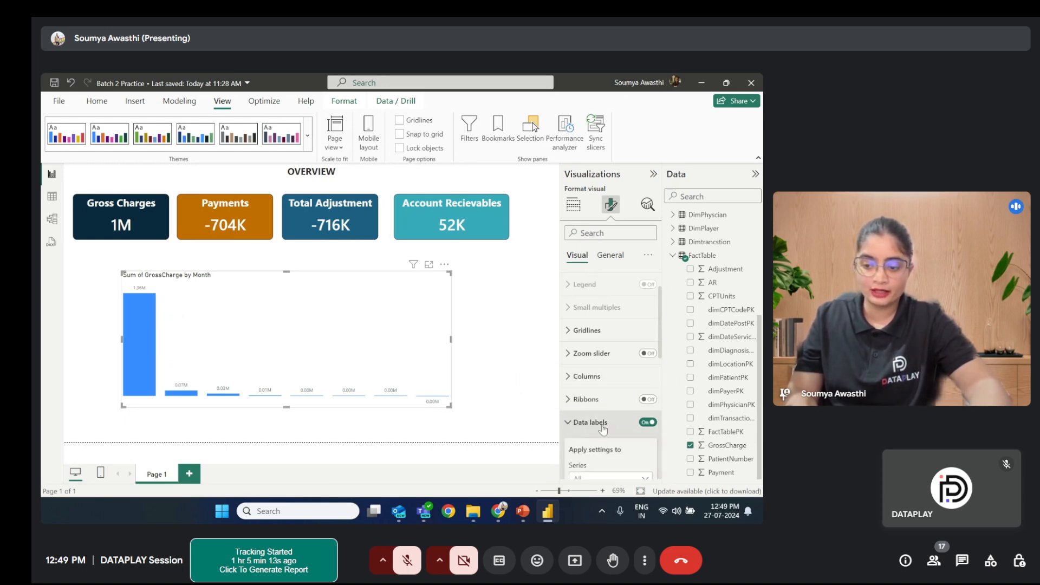
pyautogui.scroll(-6, 602, 412)
pyautogui.scroll(-3, 604, 429)
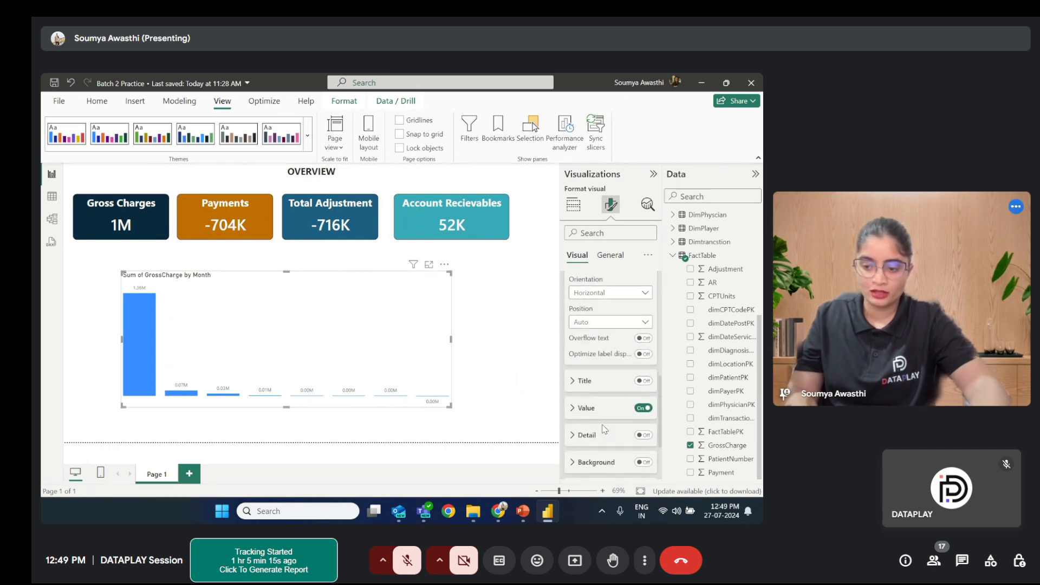
pyautogui.click(572, 380)
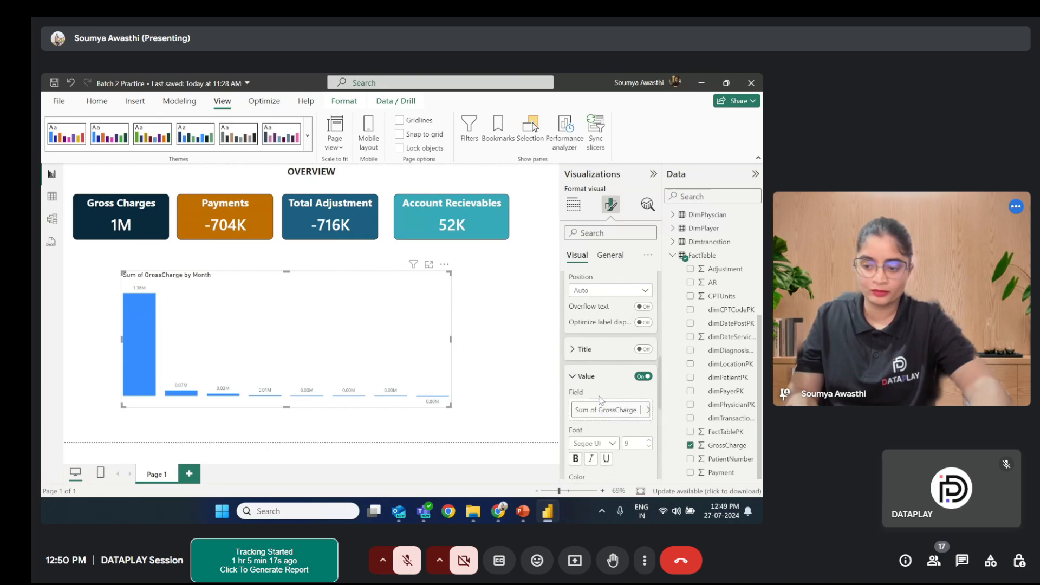
pyautogui.scroll(-5, 618, 326)
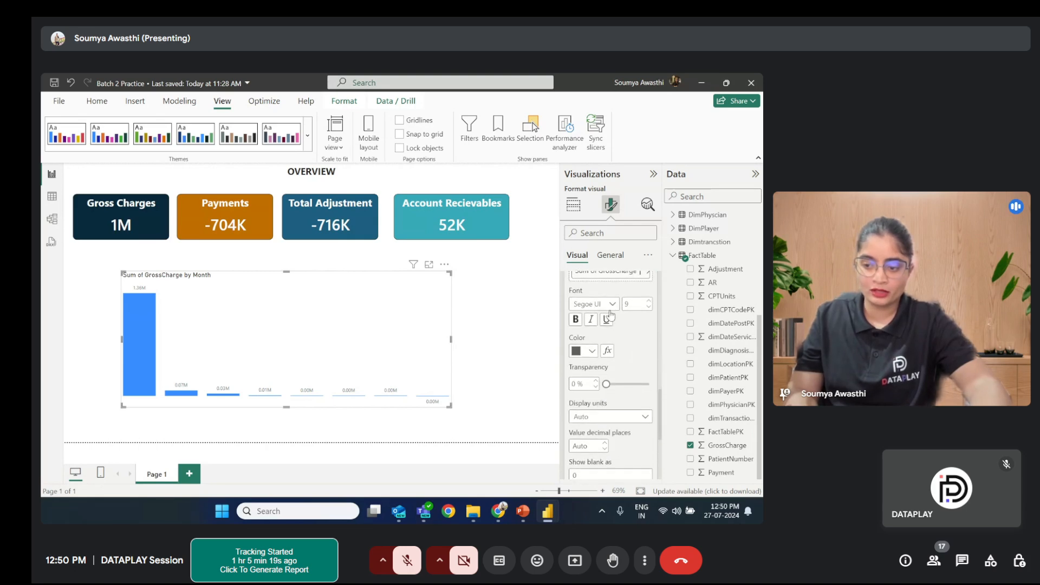
pyautogui.click(613, 305)
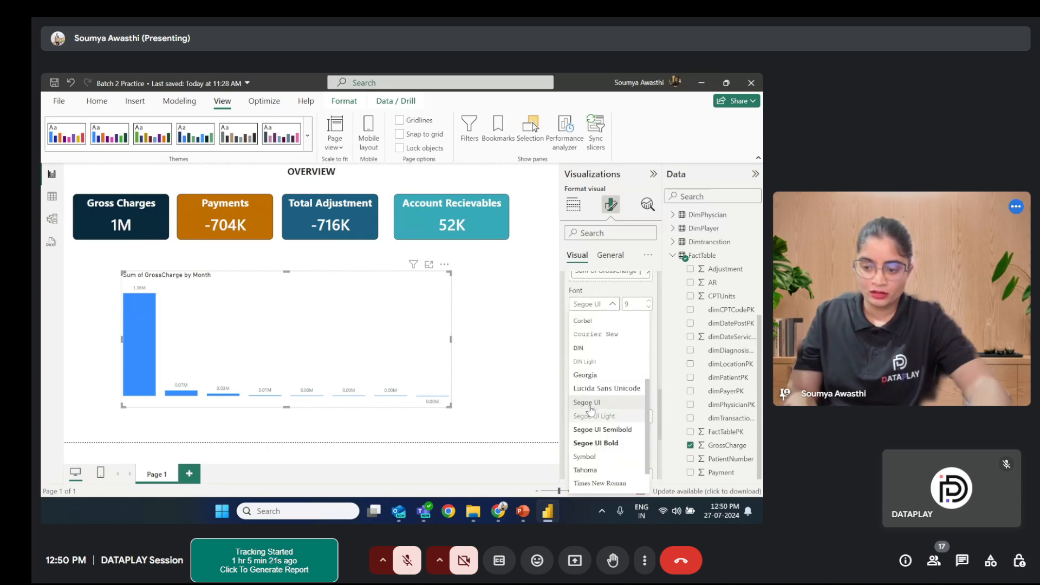
pyautogui.click(595, 430)
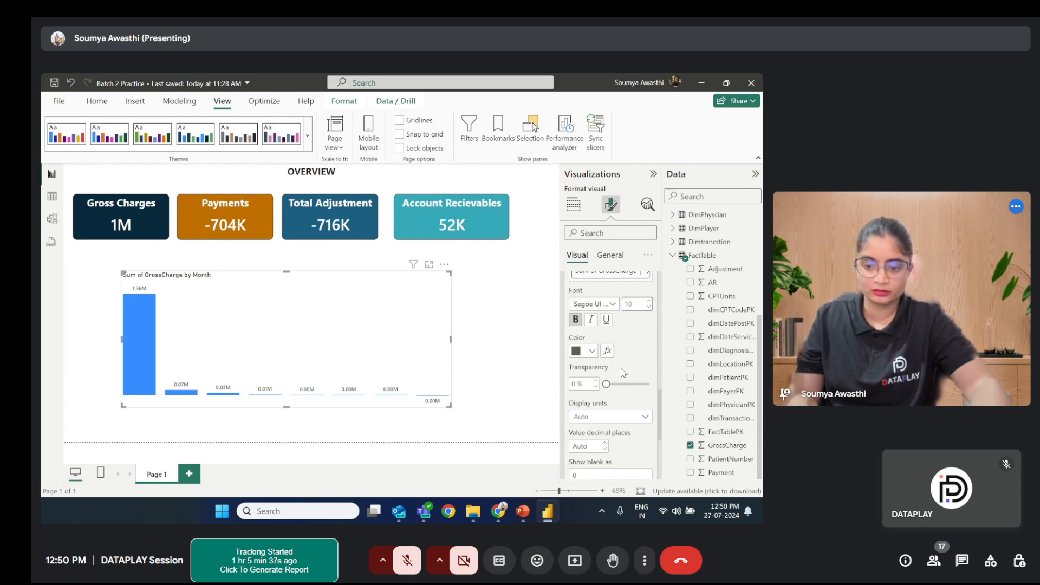
pyautogui.click(508, 379)
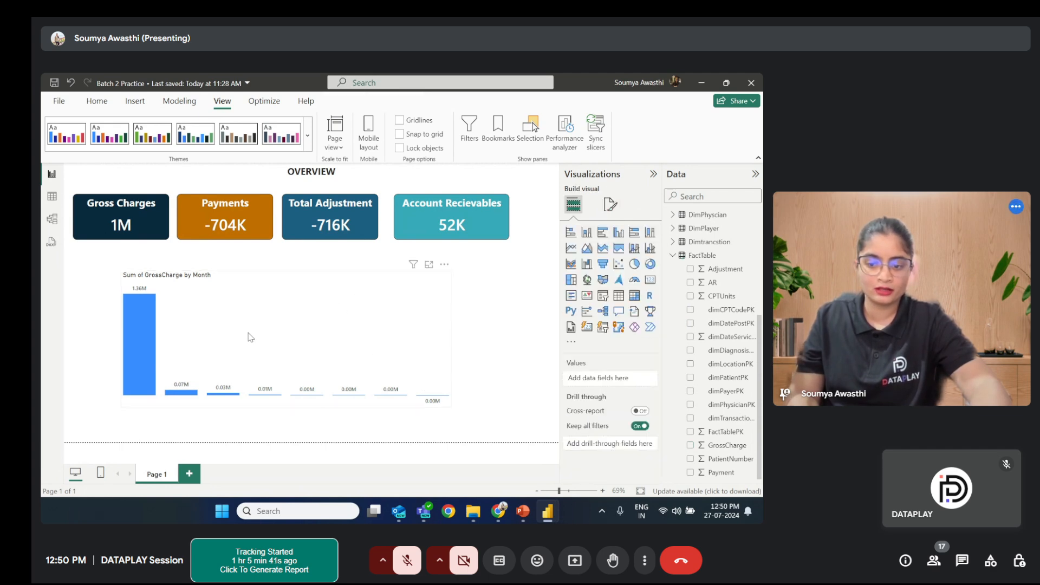
# Step: In the gross charge column chart's title text, separate GrossCharge into the two words "Gross Charge"
pyautogui.click(282, 345)
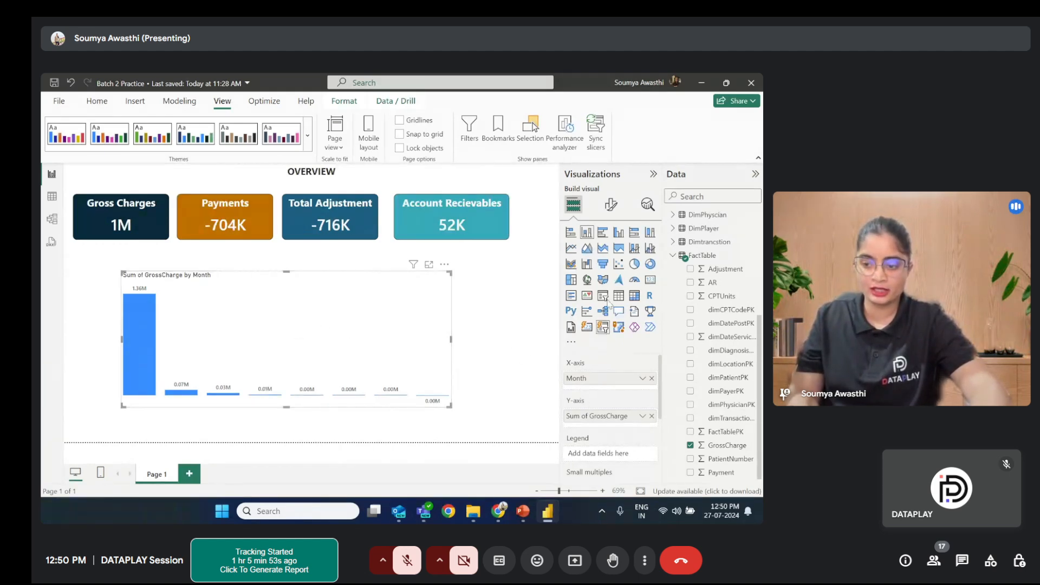
pyautogui.click(610, 206)
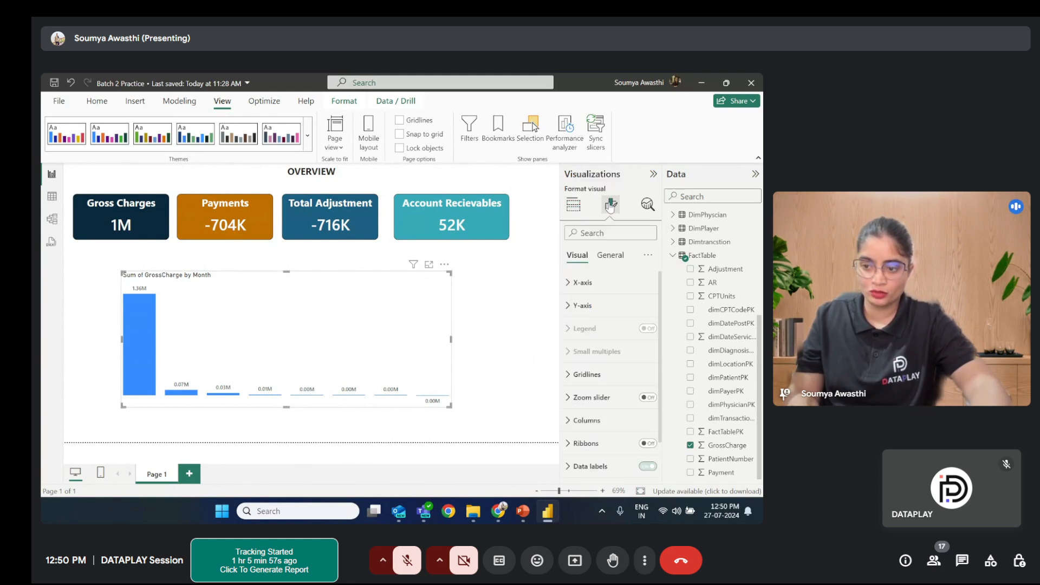
pyautogui.scroll(-1, 607, 325)
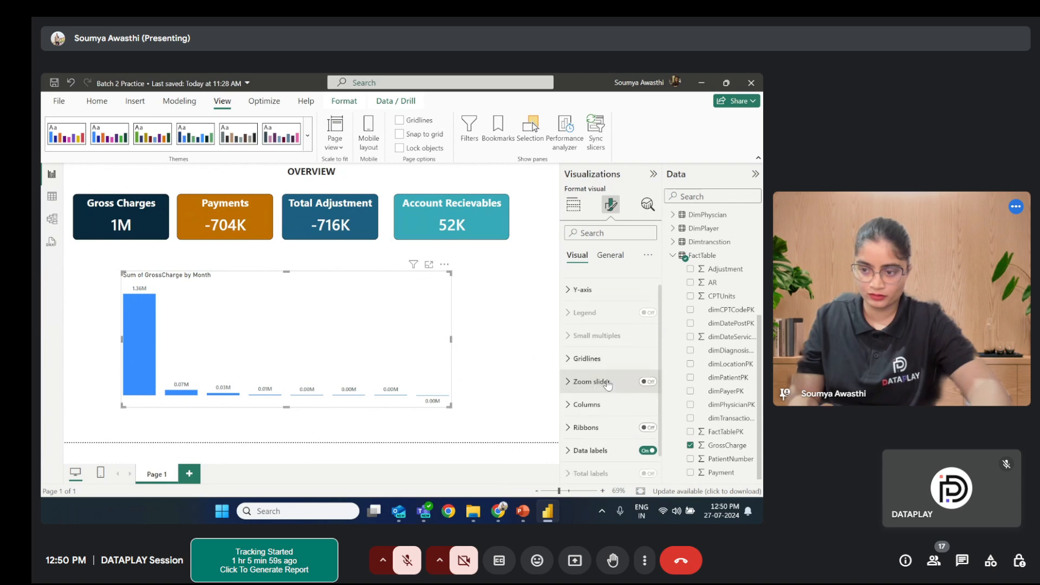
pyautogui.scroll(-2, 610, 382)
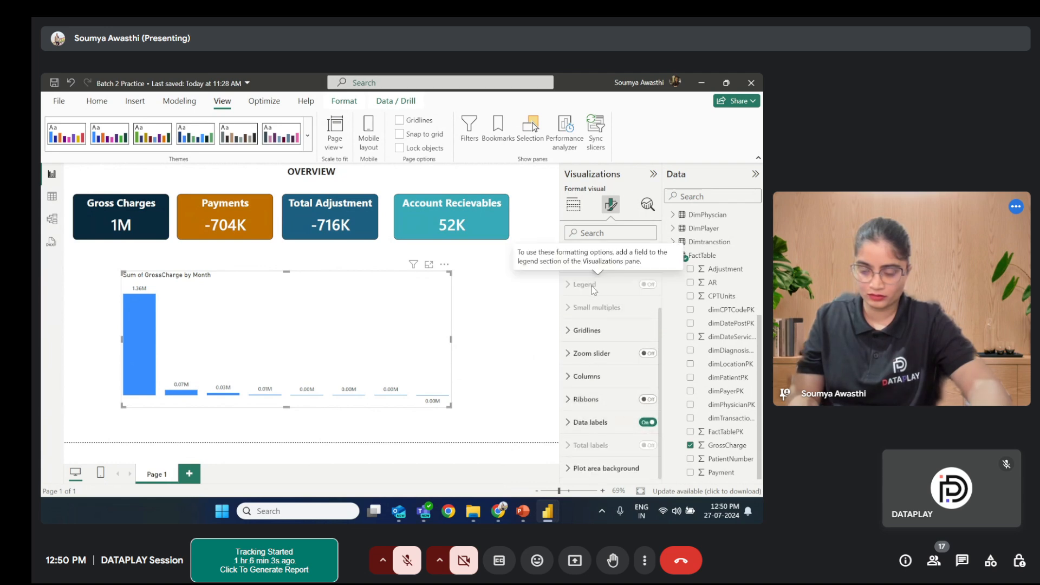
pyautogui.scroll(3, 594, 290)
pyautogui.click(610, 255)
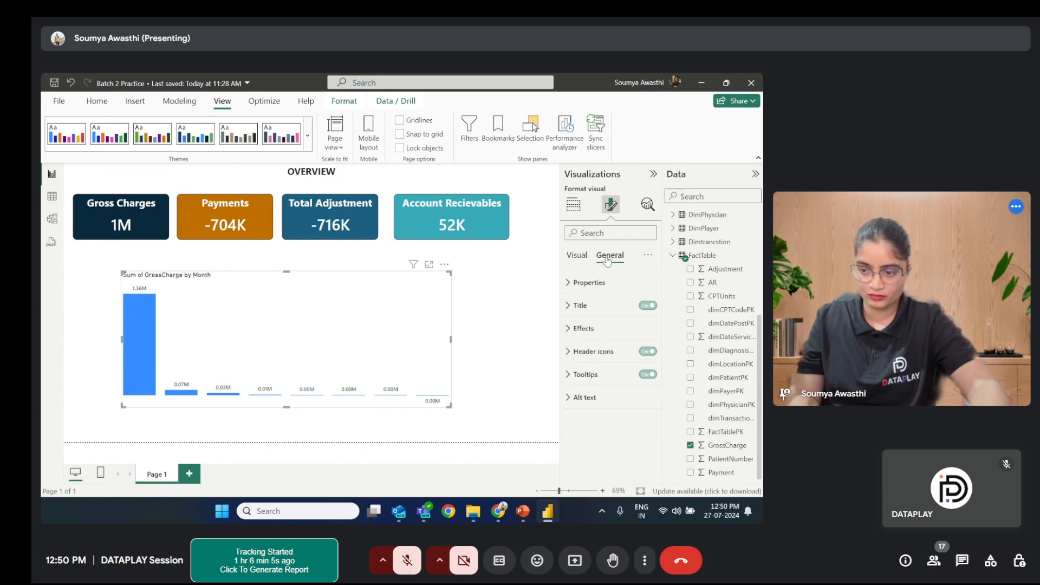
pyautogui.click(579, 306)
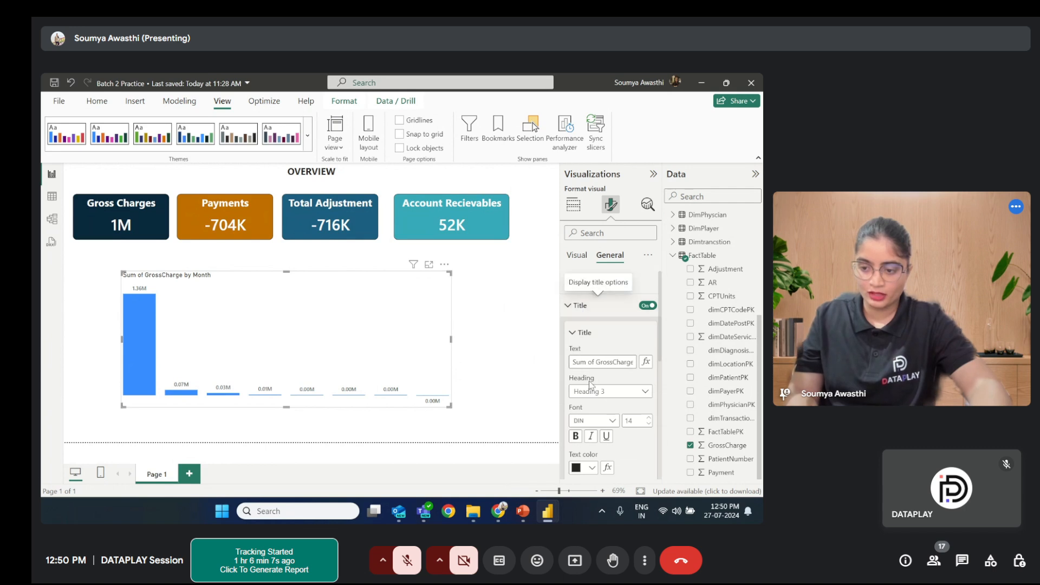
pyautogui.moveTo(577, 361); pyautogui.dragTo(636, 367)
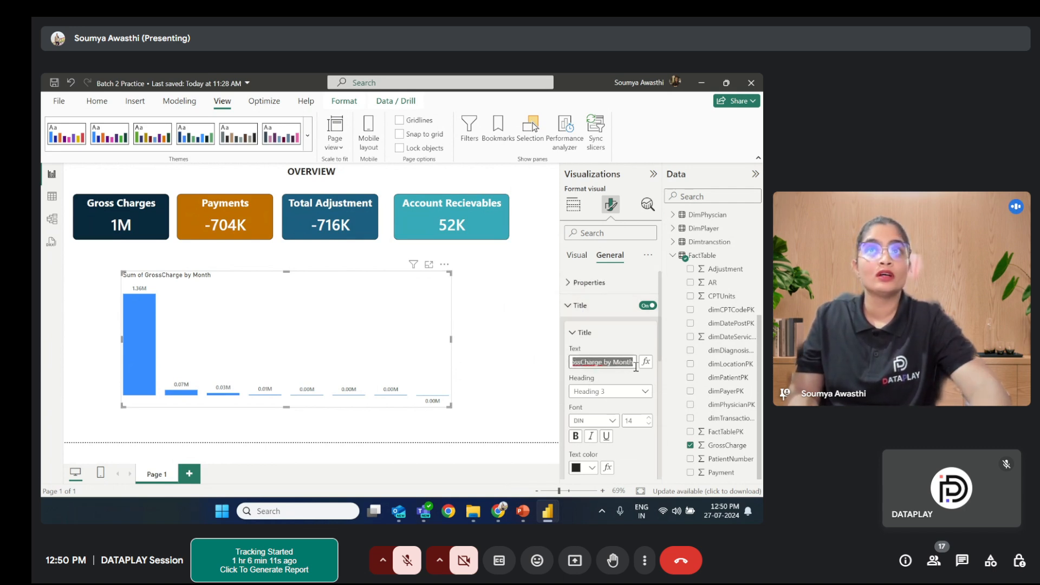
pyautogui.click(599, 362)
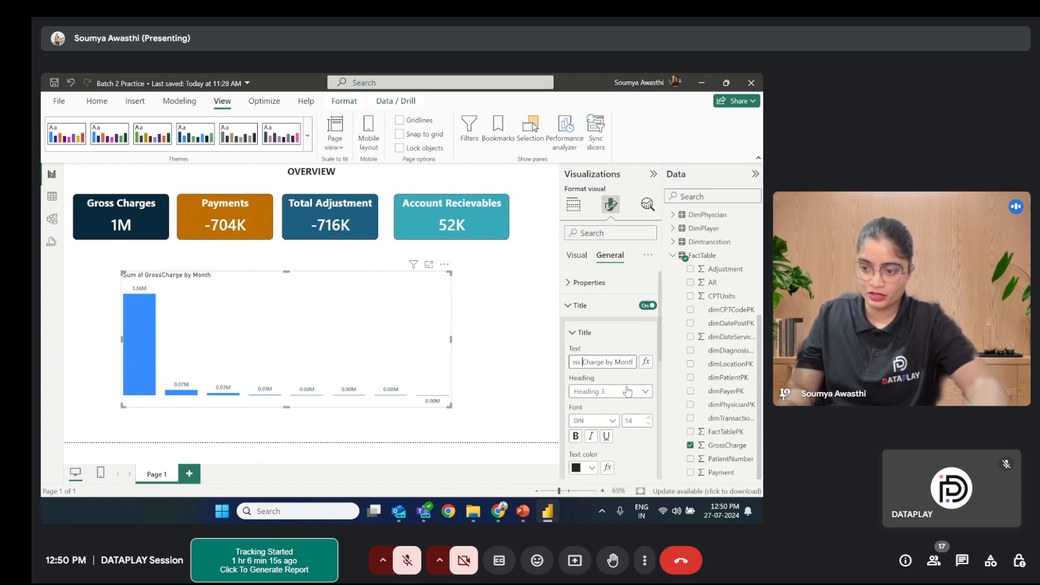
# Step: Remove the words "Sum of" from the chart title so it reads "Gross Charge by Month"
pyautogui.press('Left')
pyautogui.press('Left')
pyautogui.press('Left')
pyautogui.press('Left')
pyautogui.press('Left')
pyautogui.press('Left')
pyautogui.press('Left')
pyautogui.press('Left')
pyautogui.press('Left')
pyautogui.press('Left')
pyautogui.press('Left')
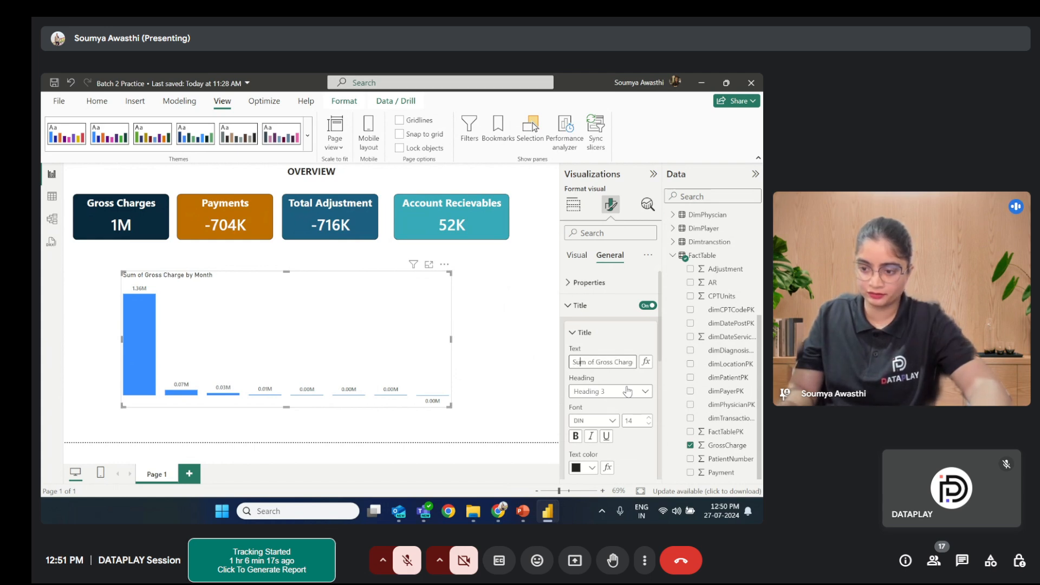
pyautogui.press('Right')
pyautogui.press('Right')
pyautogui.press('Delete')
pyautogui.press('Delete')
pyautogui.press('Delete')
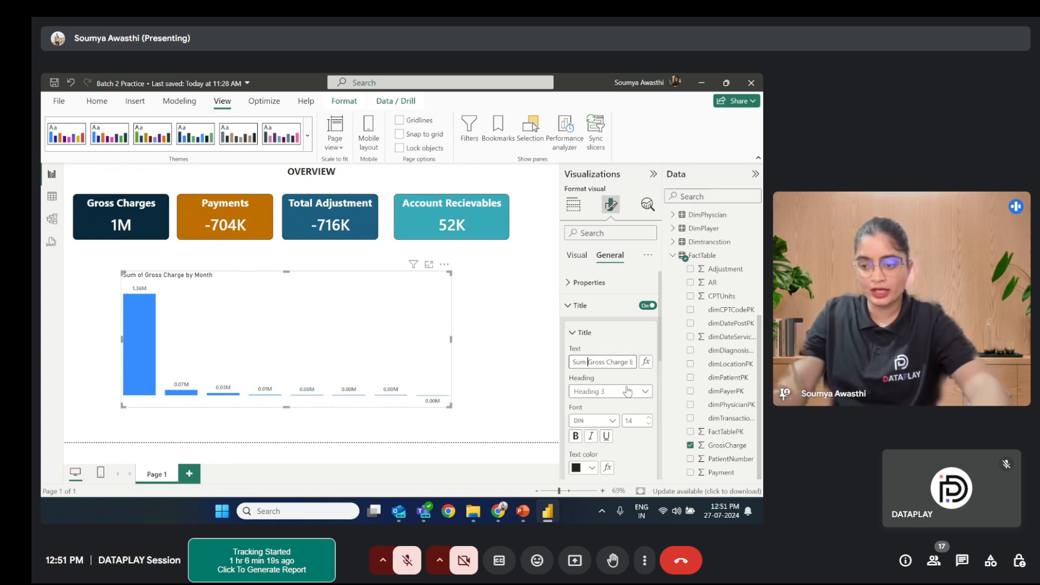
pyautogui.press('BackSpace')
pyautogui.press('BackSpace')
pyautogui.press('BackSpace')
pyautogui.press('BackSpace')
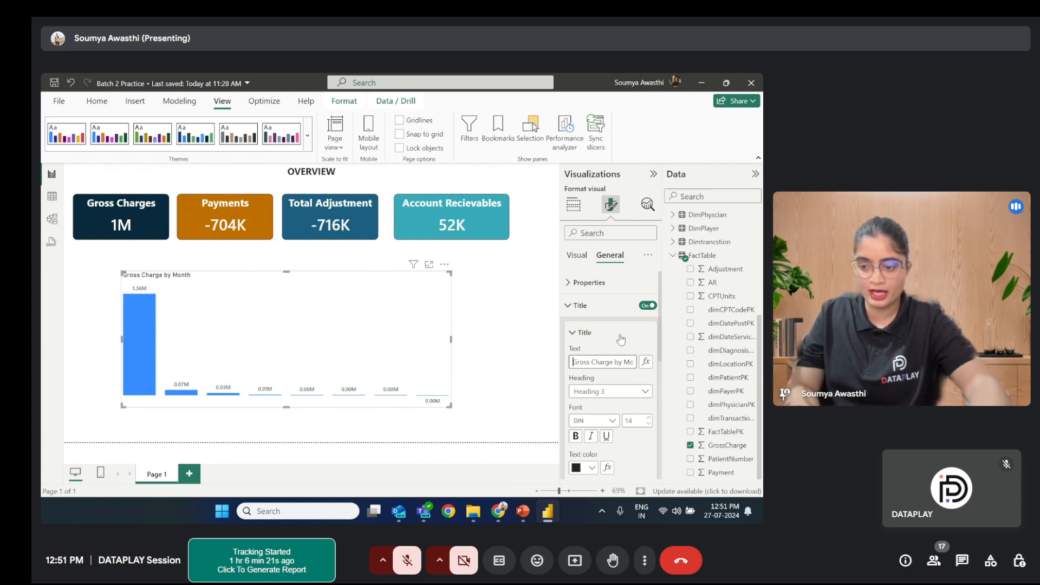
pyautogui.click(621, 339)
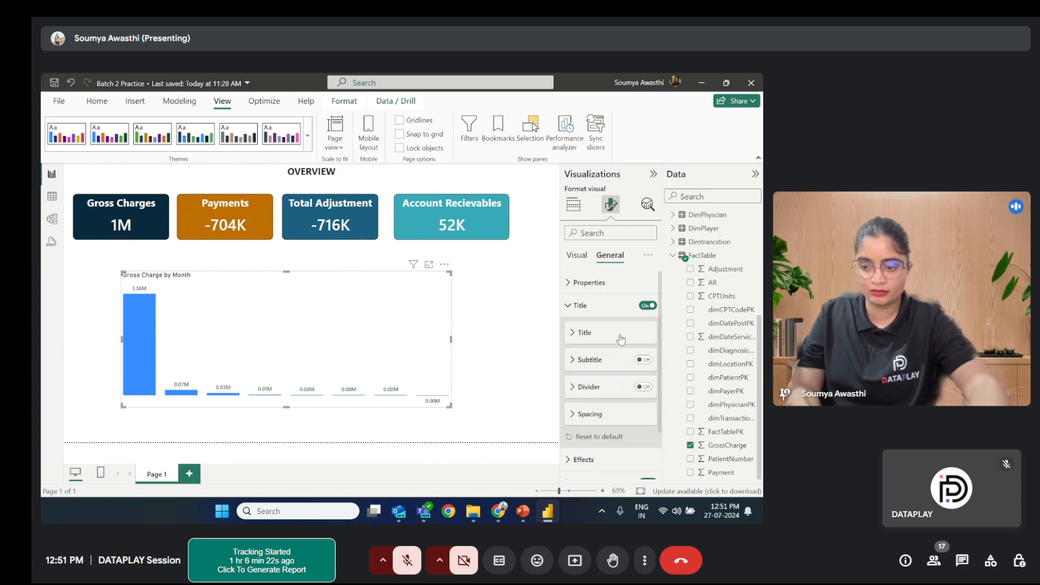
# Step: Format the column chart's title as Segoe UI Bold, size 15, and centre it horizontally
pyautogui.click(576, 334)
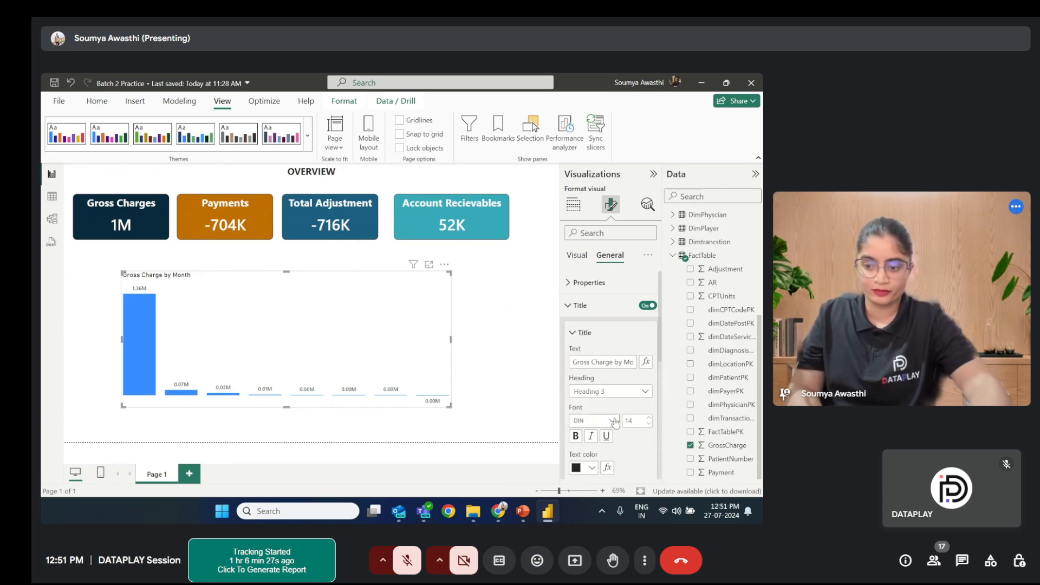
pyautogui.click(614, 421)
pyautogui.scroll(-5, 605, 346)
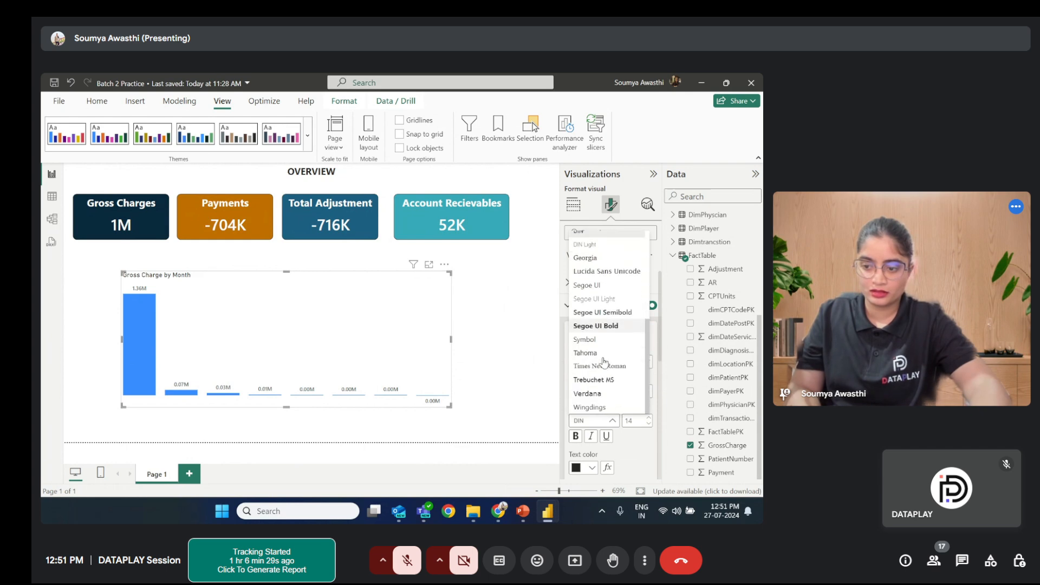
pyautogui.click(607, 327)
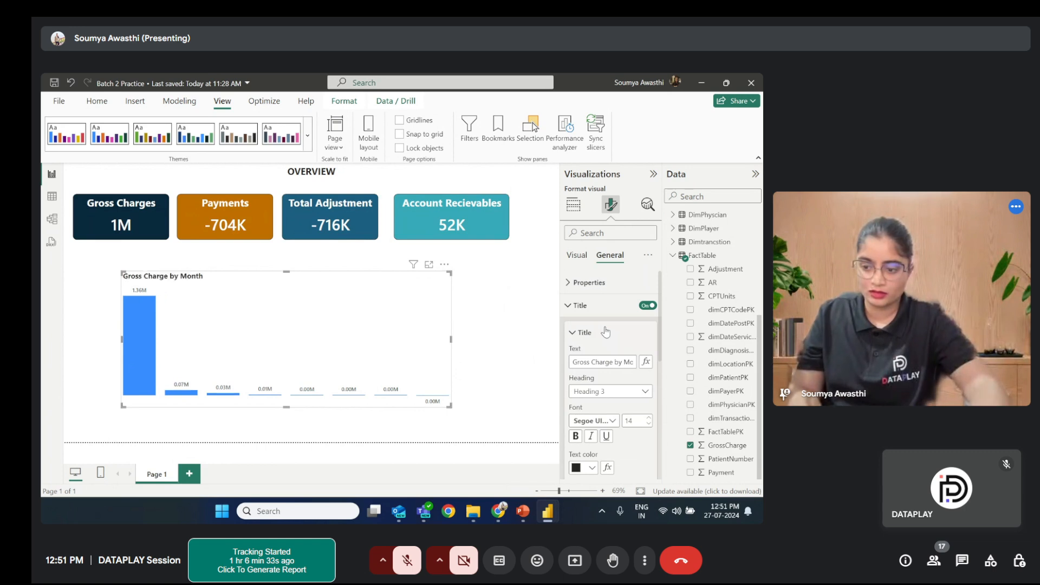
pyautogui.scroll(-2, 618, 442)
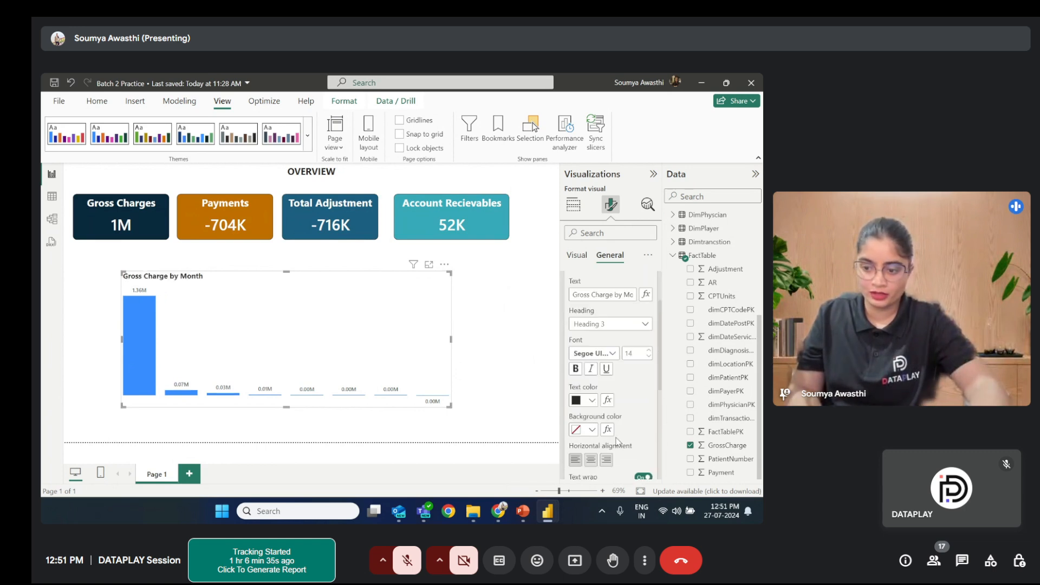
pyautogui.click(590, 460)
pyautogui.scroll(2, 594, 455)
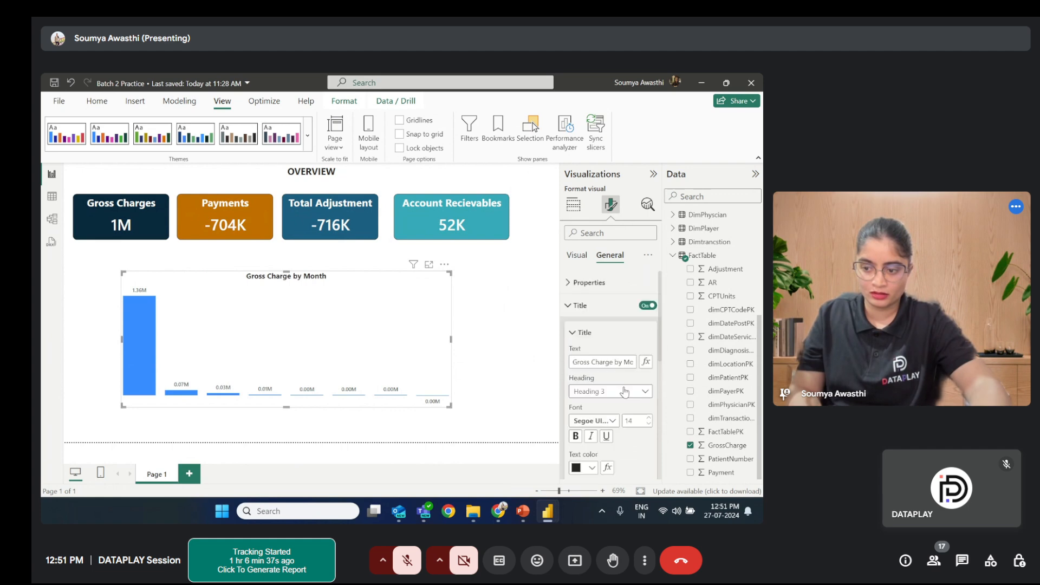
pyautogui.click(650, 419)
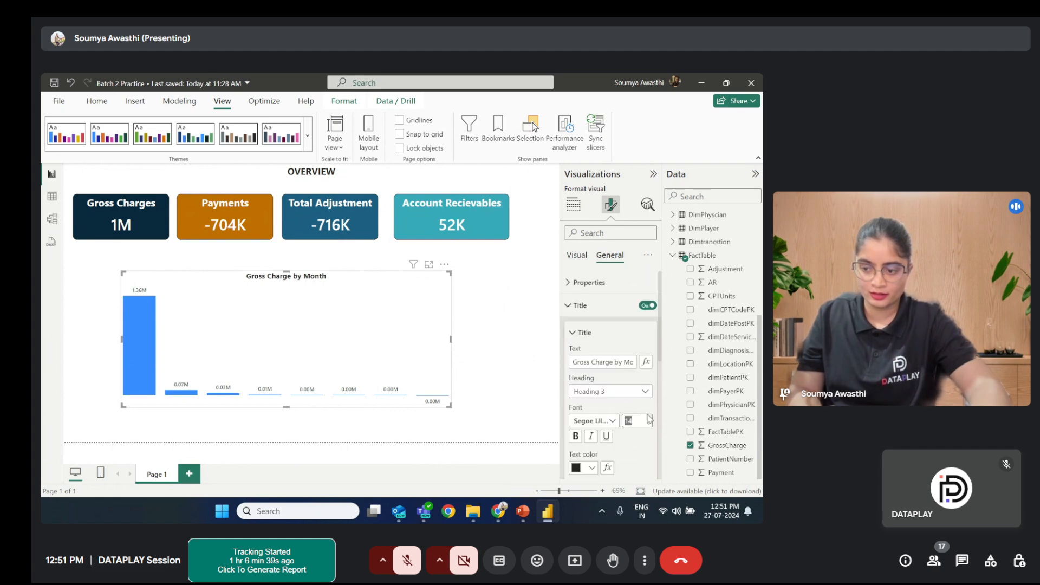
pyautogui.click(649, 418)
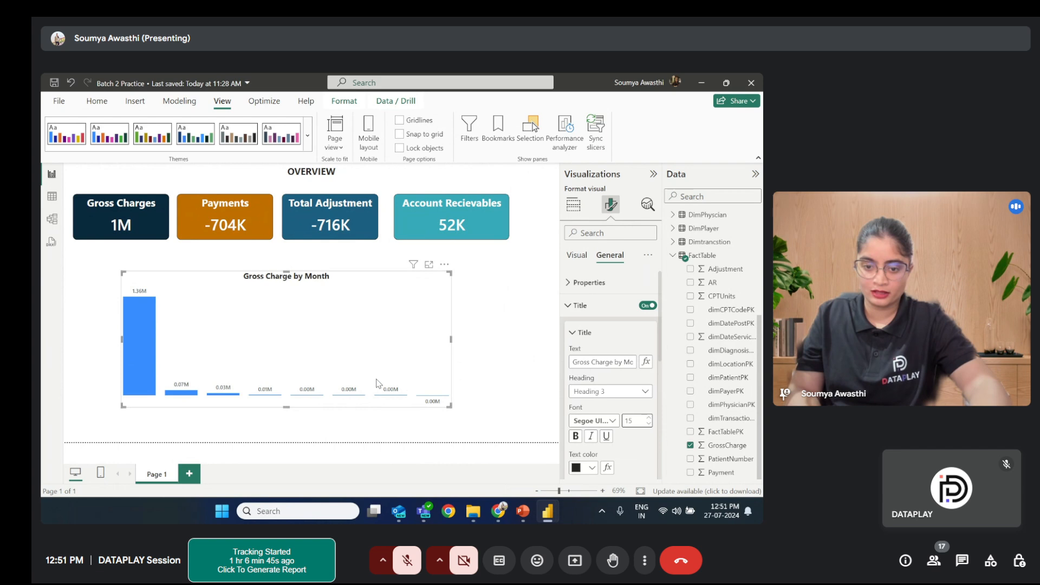
# Step: Shrink the column chart from its lower-right corner, then view it in focus mode and return to the report
pyautogui.moveTo(378, 384); pyautogui.dragTo(345, 362)
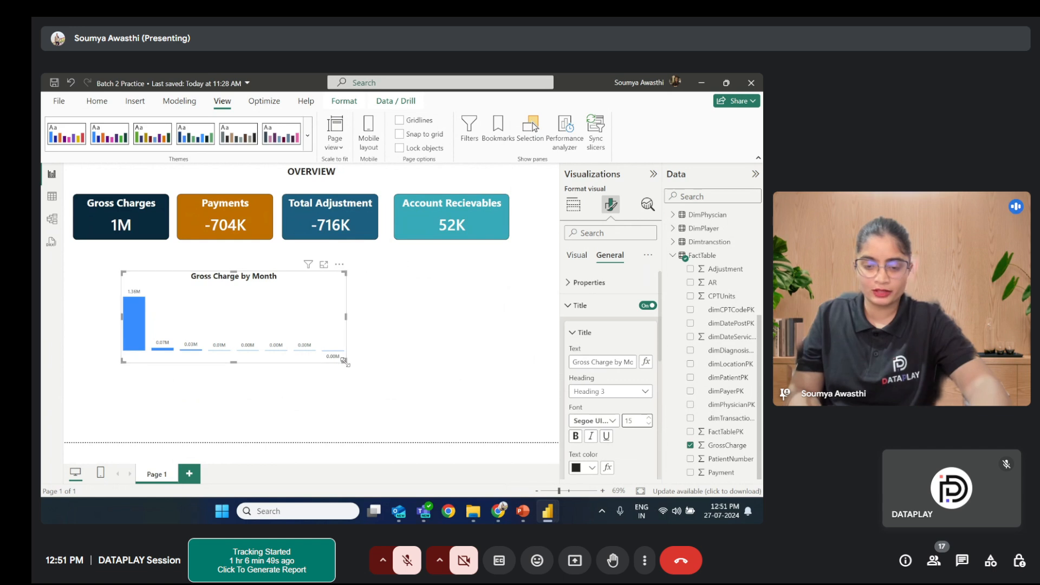
pyautogui.moveTo(344, 361); pyautogui.dragTo(377, 382)
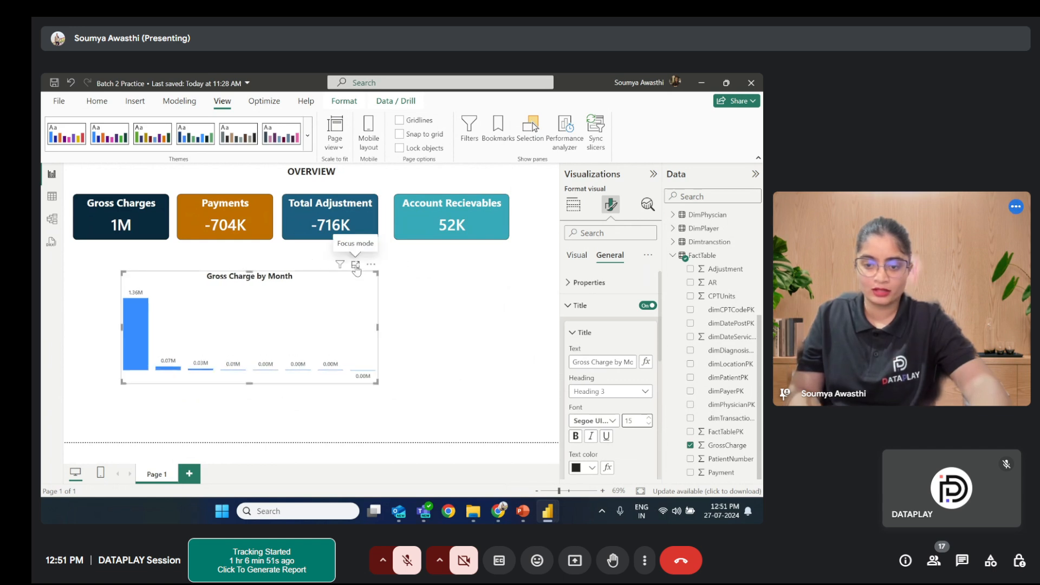
pyautogui.click(356, 266)
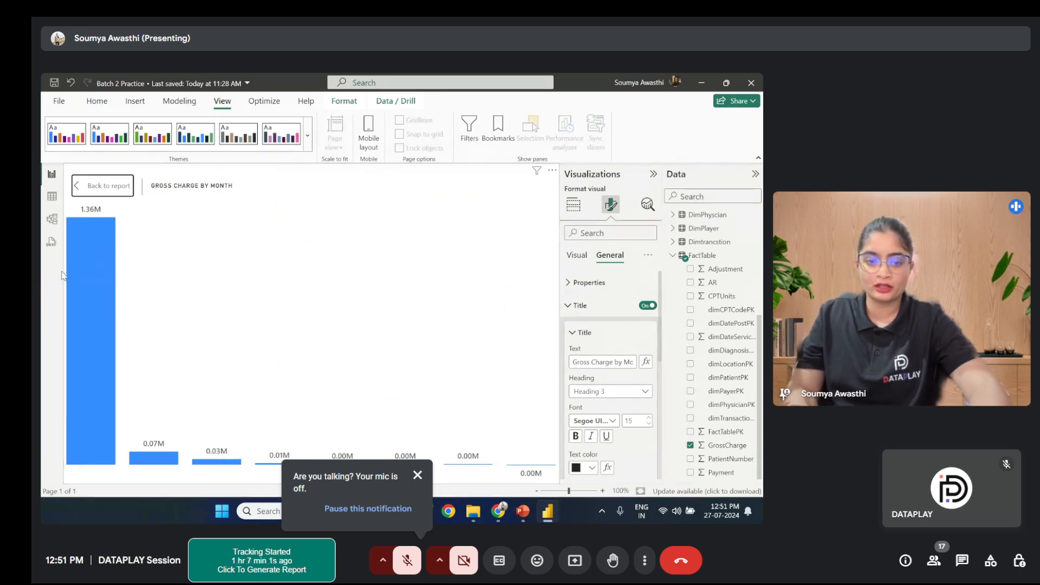
pyautogui.click(106, 187)
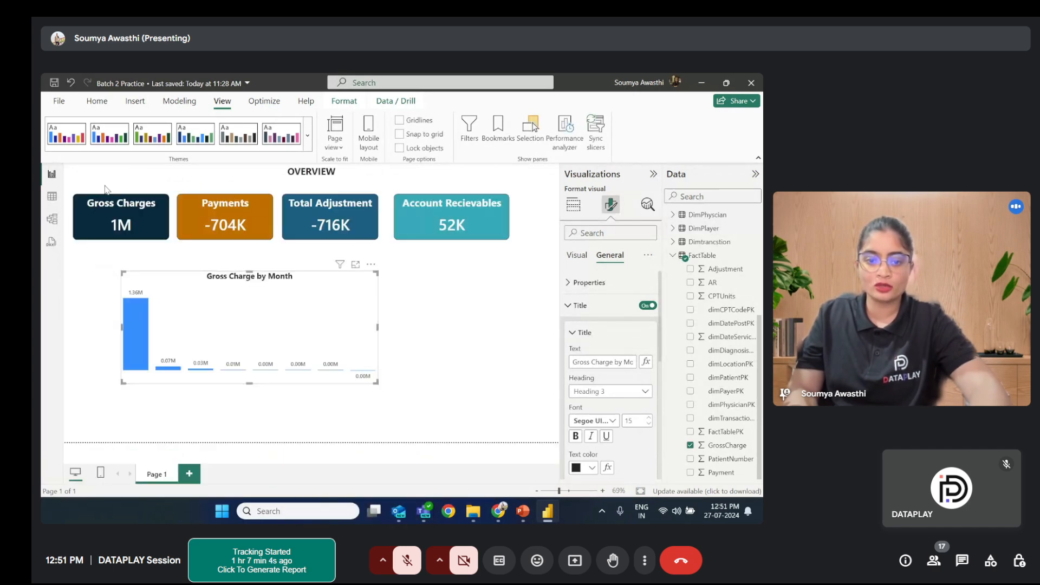
# Step: Copy the hex code of the Gross Charges card's background colour
pyautogui.click(138, 215)
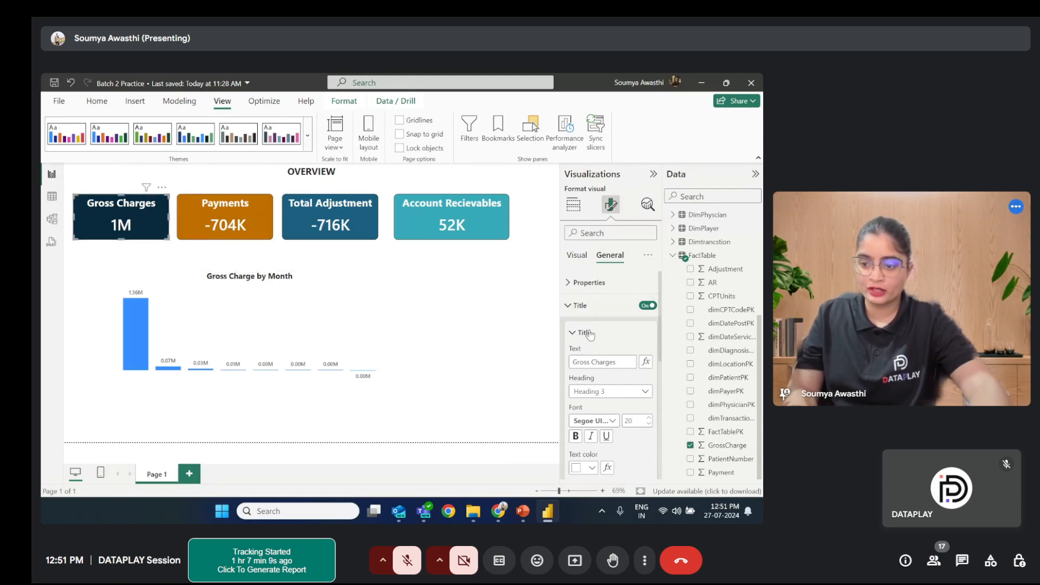
pyautogui.click(569, 307)
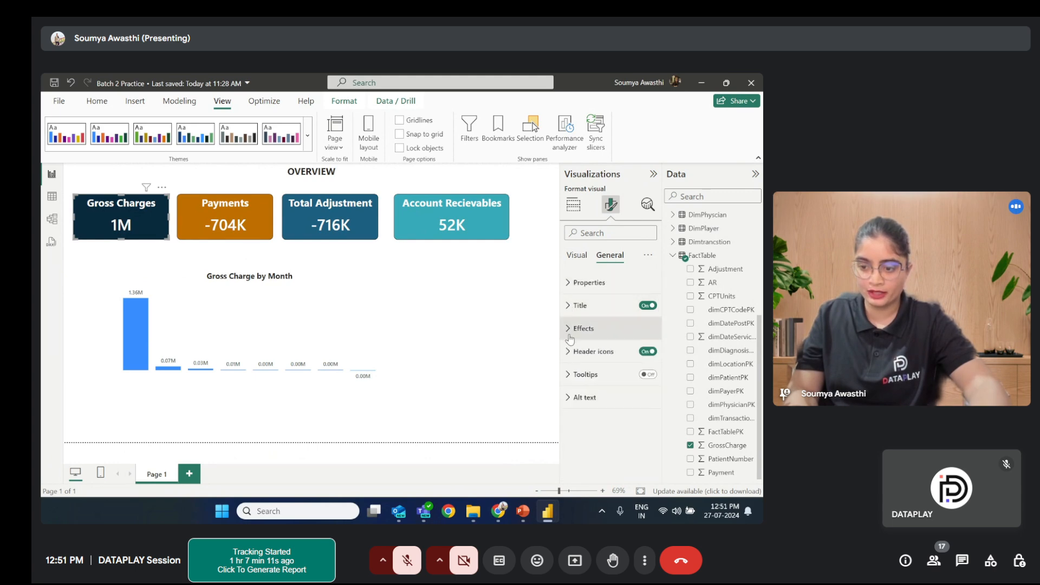
pyautogui.click(569, 330)
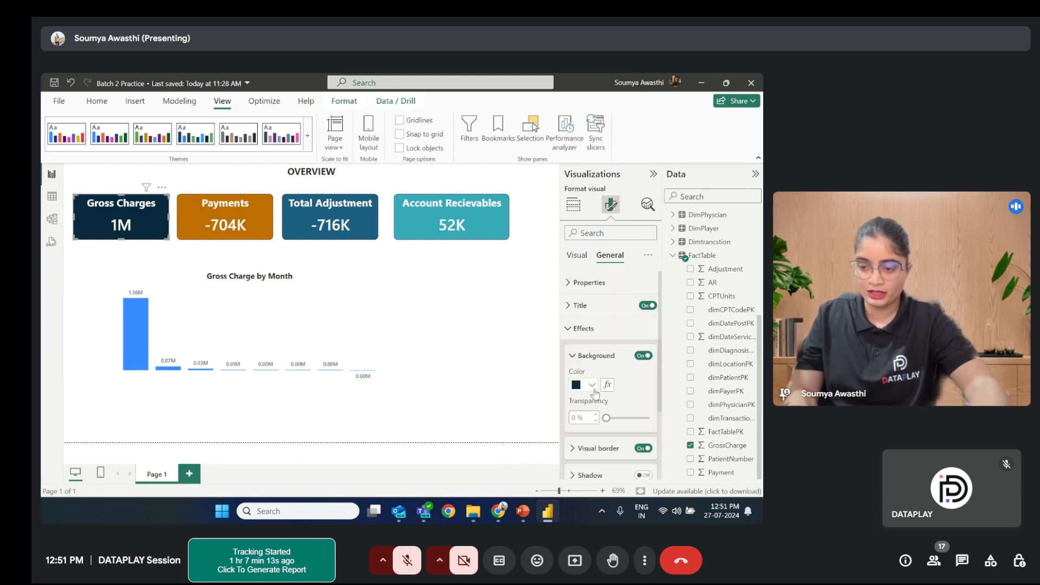
pyautogui.click(593, 385)
pyautogui.click(588, 359)
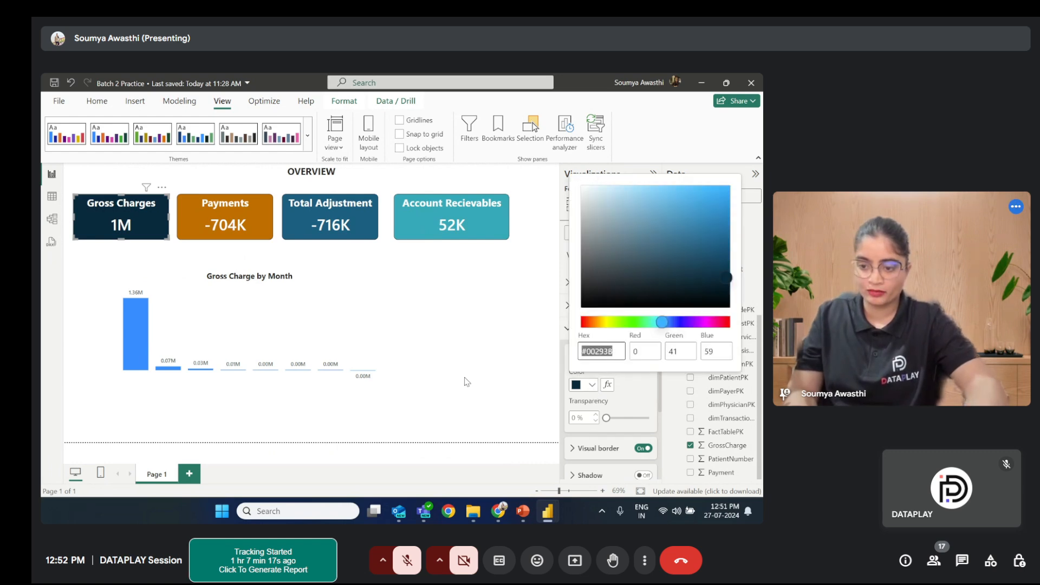
pyautogui.click(435, 378)
# Step: Select the Gross Charge by Month chart again and open its visual-specific formatting options
pyautogui.click(205, 292)
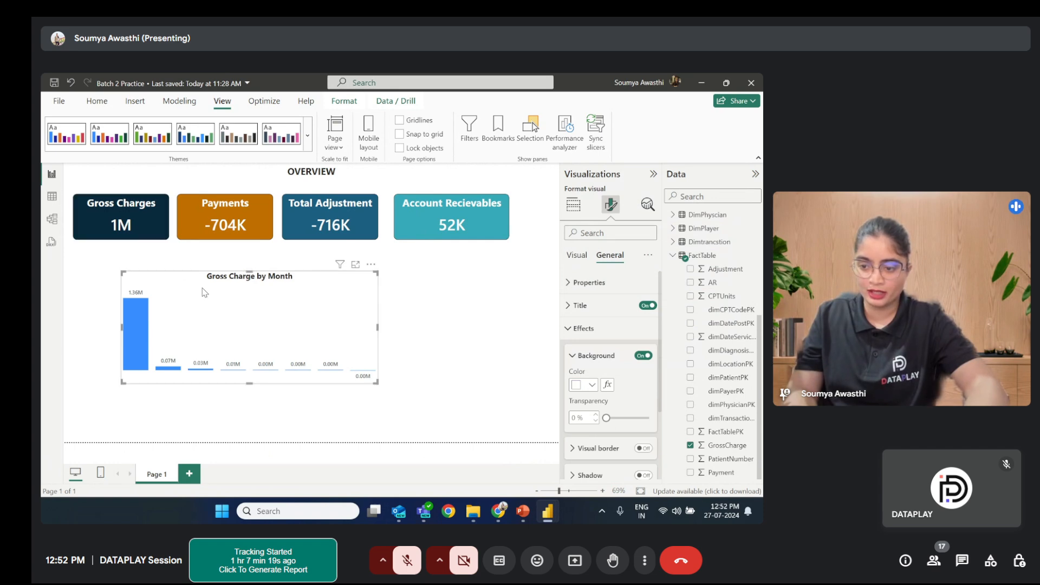
pyautogui.click(571, 334)
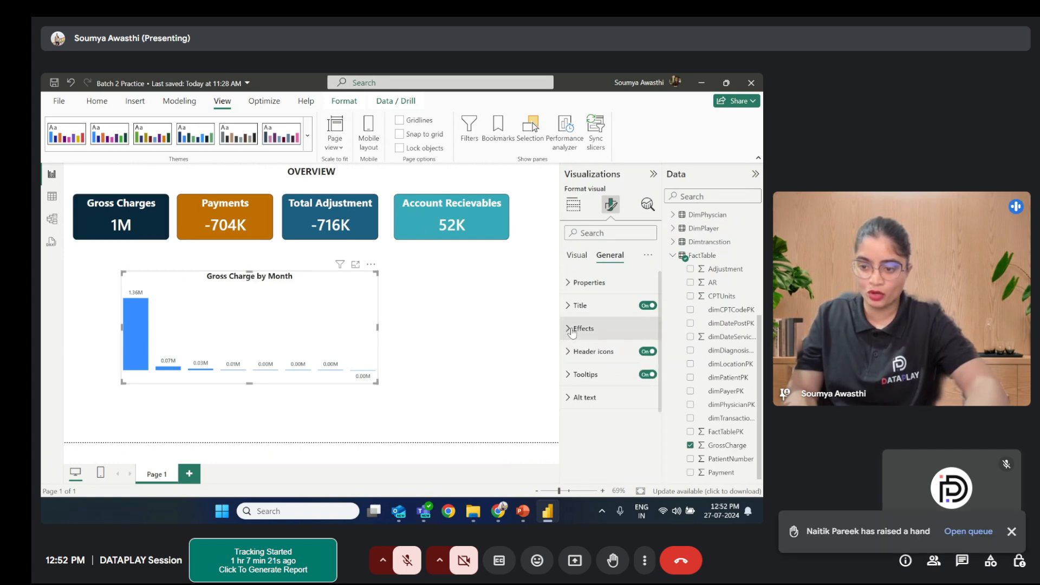
pyautogui.click(578, 255)
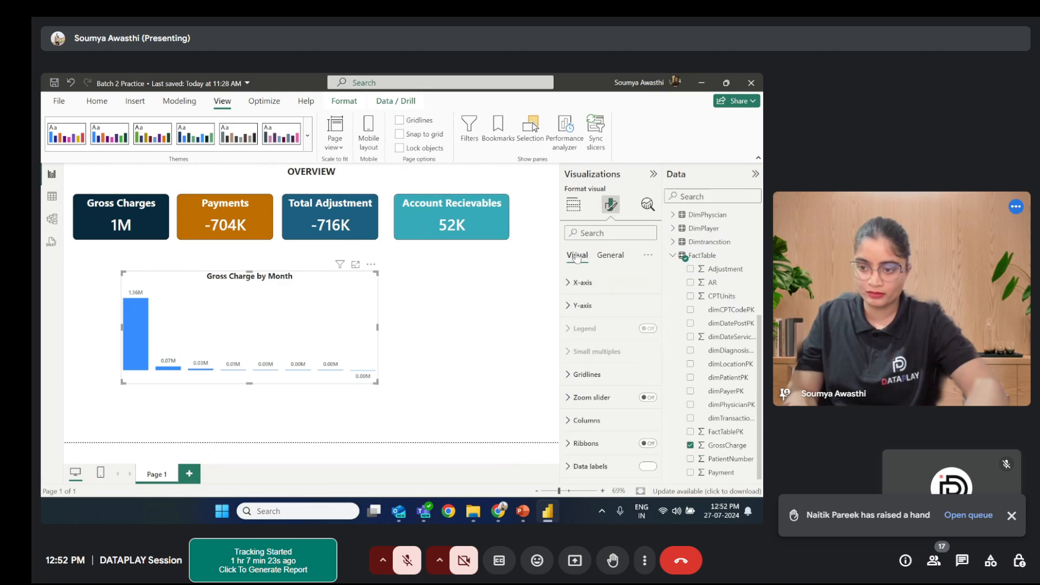
# Step: Switch to the Google Meet window, dismiss the raised-hand notification and return to the Power BI report
pyautogui.moveTo(502, 515)
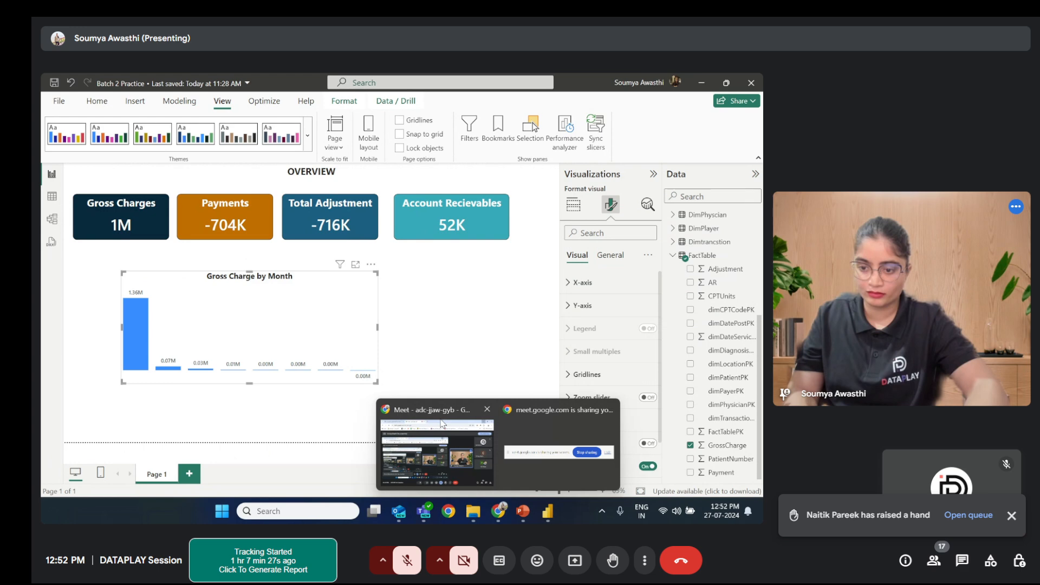
pyautogui.click(443, 424)
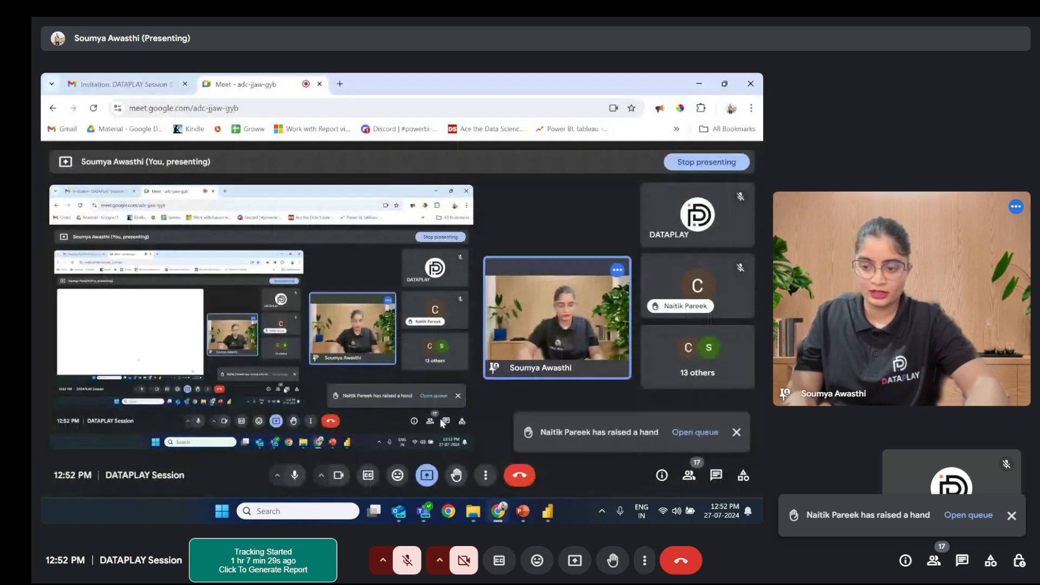
pyautogui.click(736, 432)
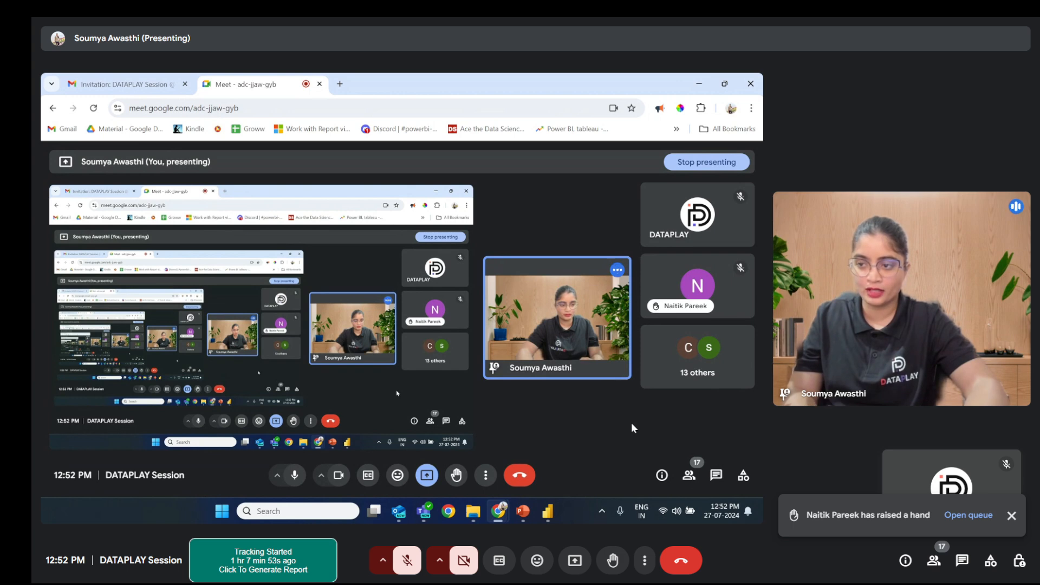
pyautogui.click(699, 84)
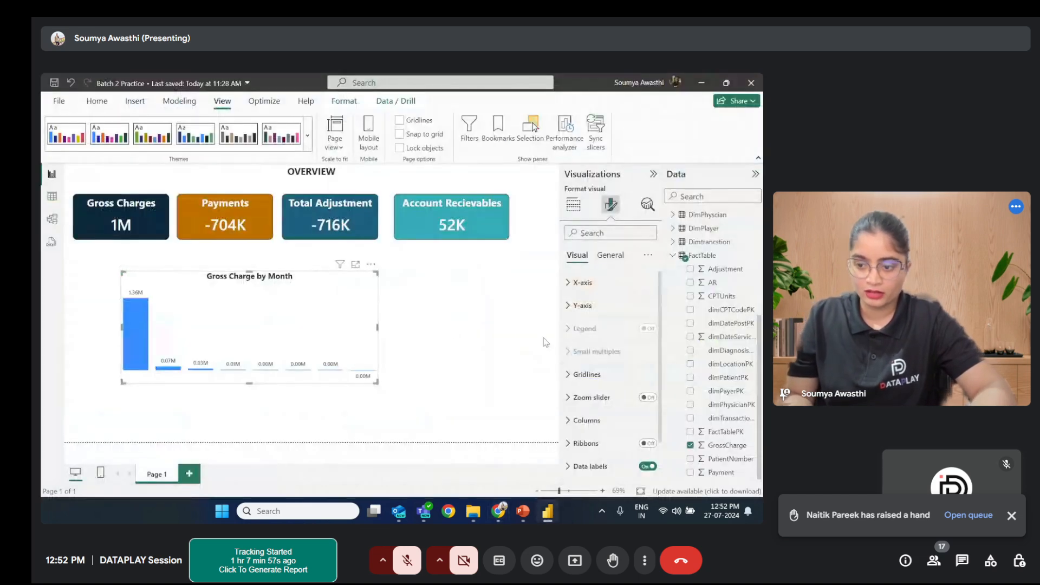
# Step: Recolour the Gross Charge by Month columns with the dark navy recent colour used on the Gross Charges card
pyautogui.click(596, 421)
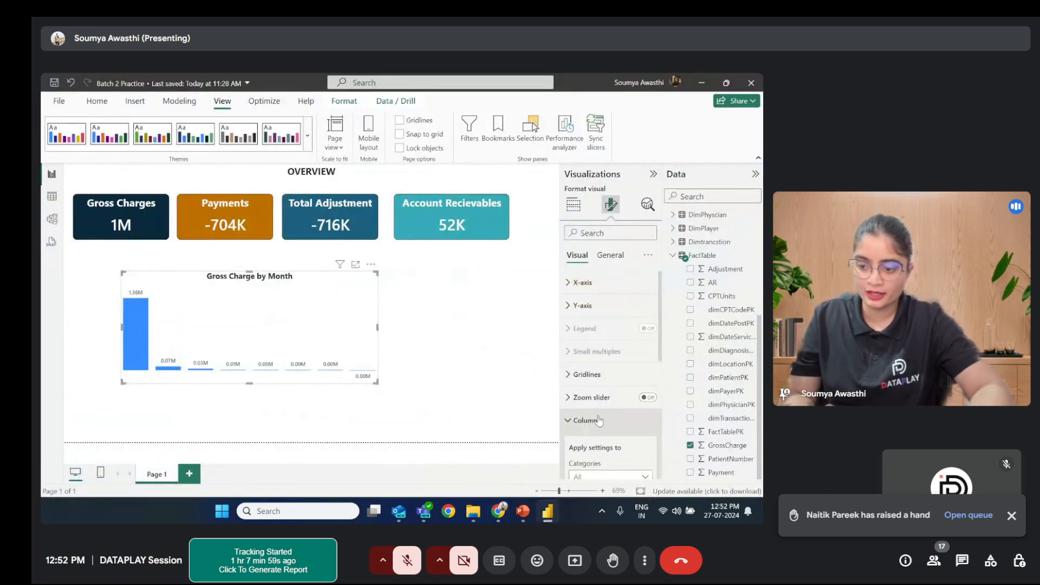
pyautogui.scroll(-3, 596, 401)
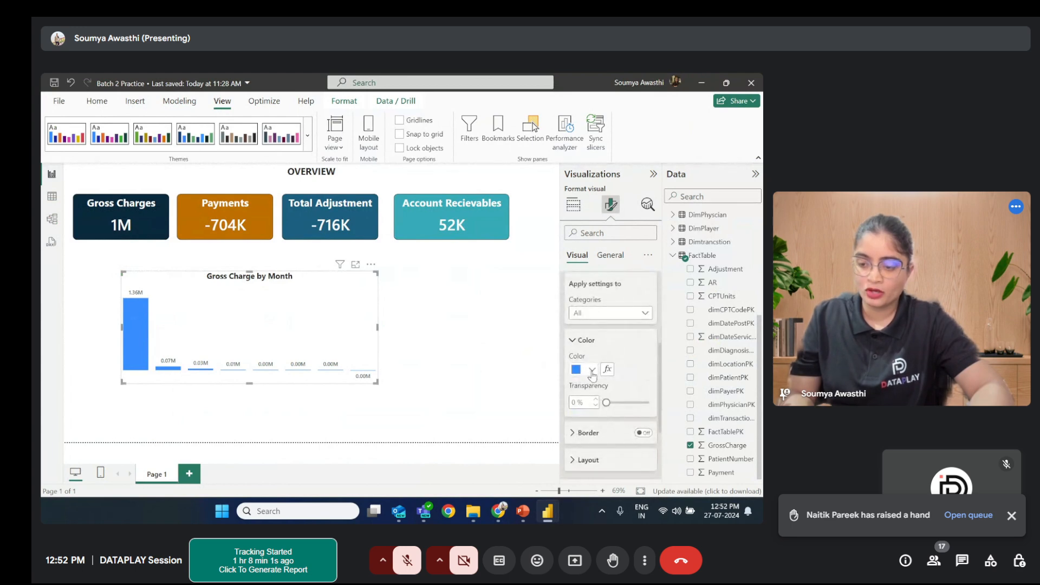
pyautogui.click(592, 371)
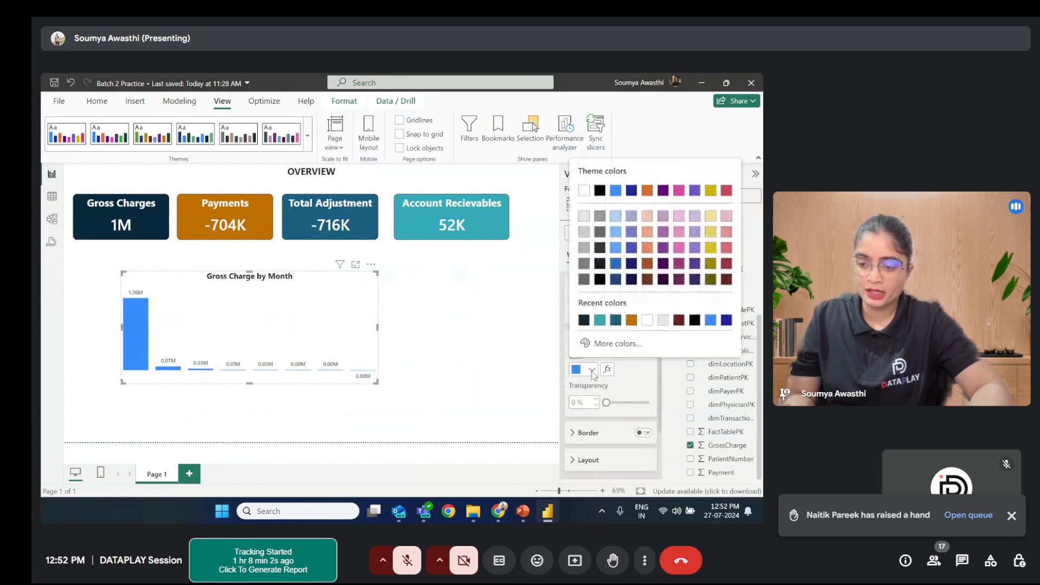
pyautogui.click(583, 320)
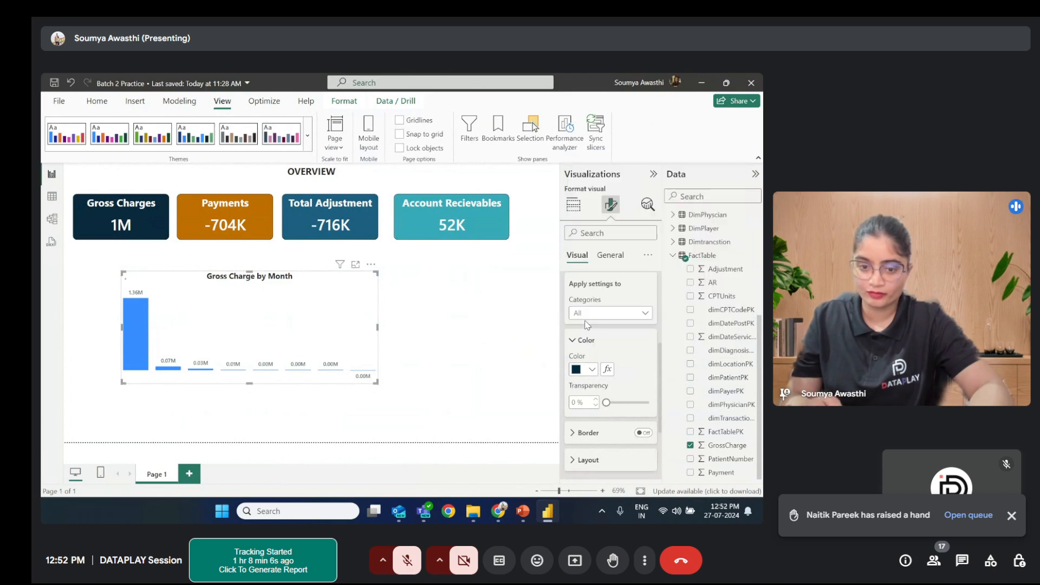
pyautogui.click(498, 318)
pyautogui.moveTo(425, 518)
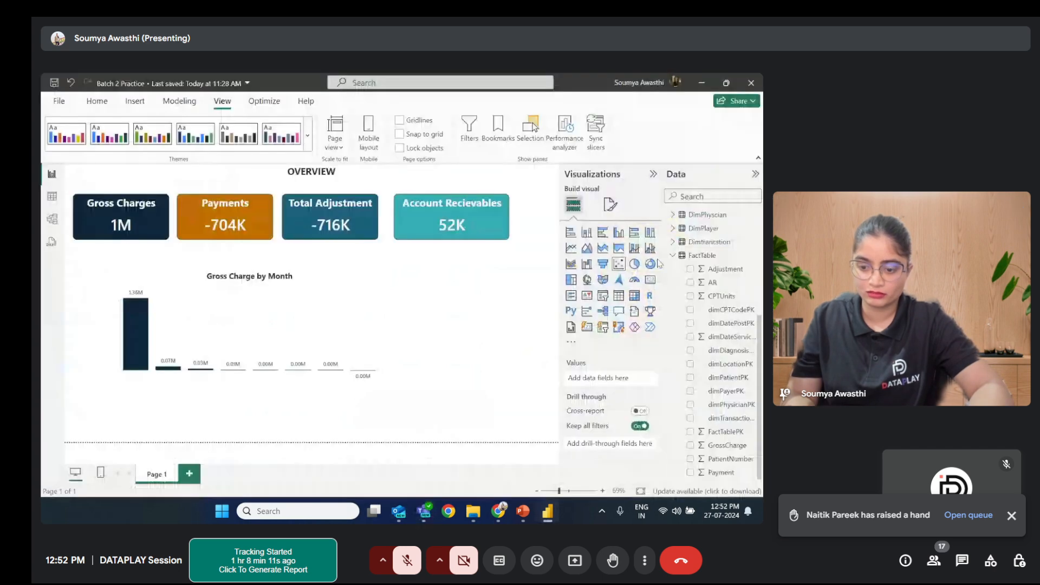
pyautogui.moveTo(501, 519)
pyautogui.click(460, 442)
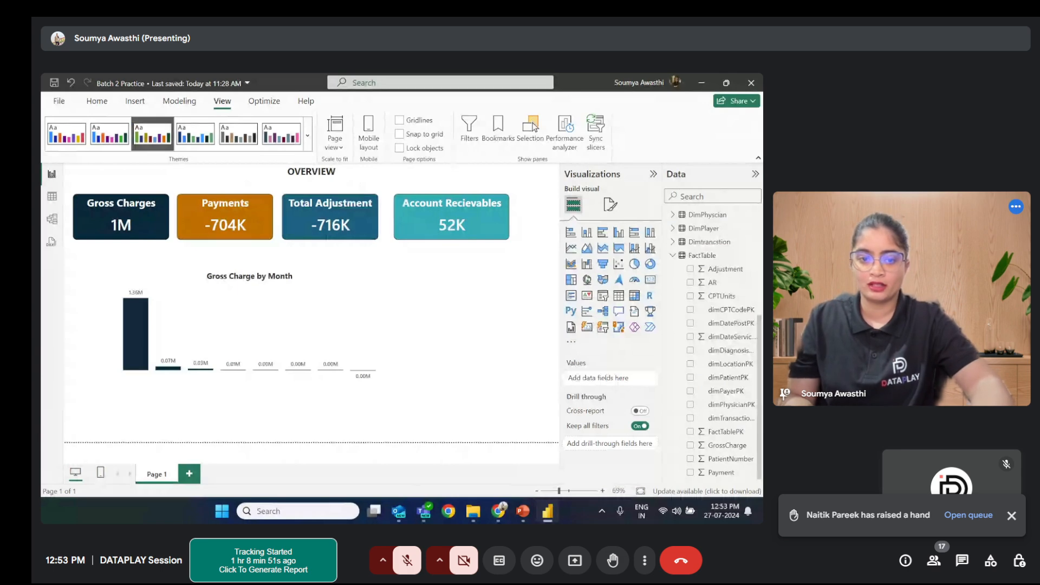
# Step: Try copying the Payments card's formatting onto the Total Adjustment card with Format Painter, and undo the change
pyautogui.click(97, 101)
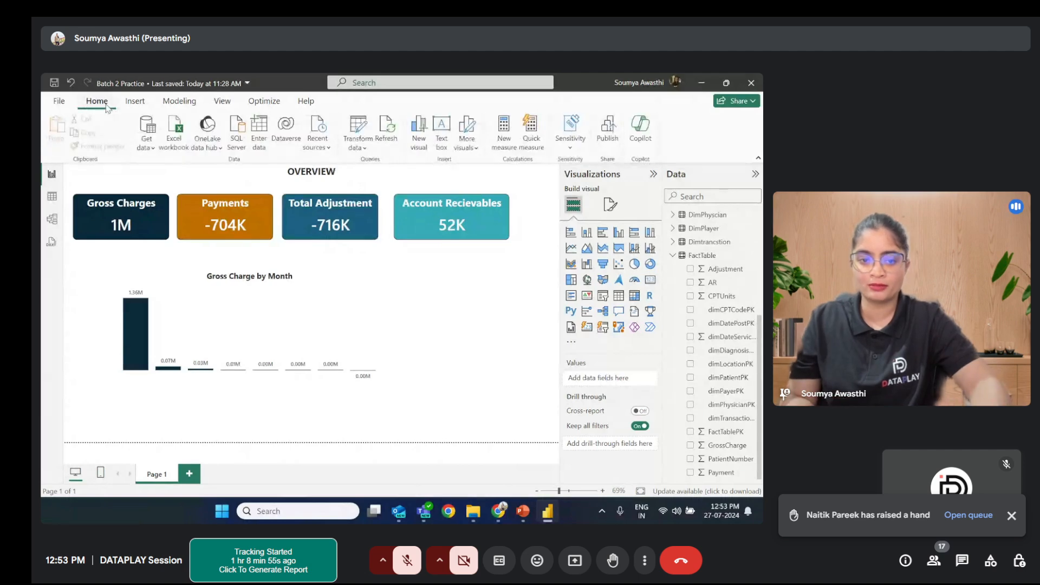
pyautogui.click(123, 222)
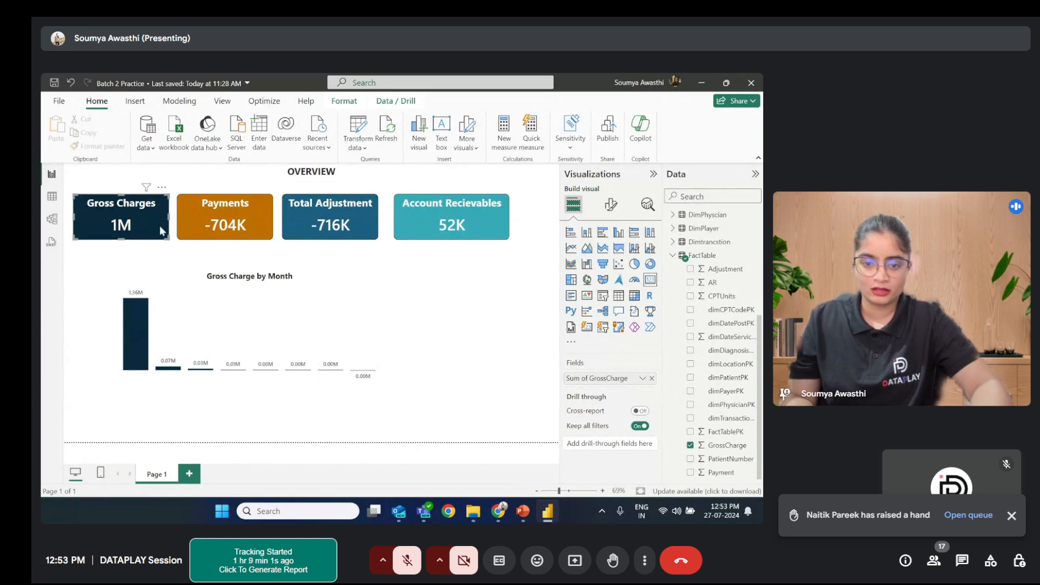
pyautogui.click(199, 220)
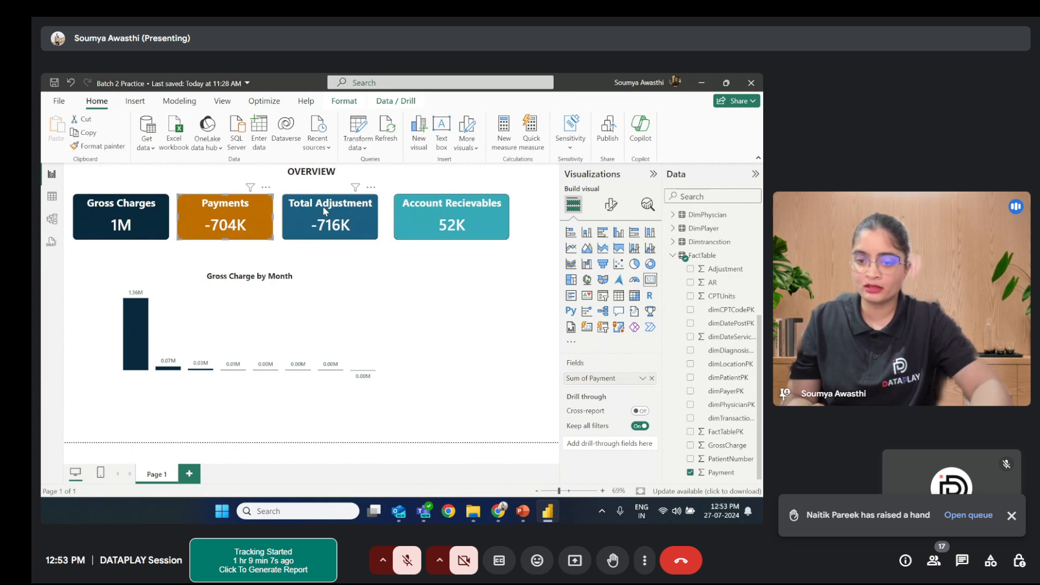
pyautogui.click(118, 148)
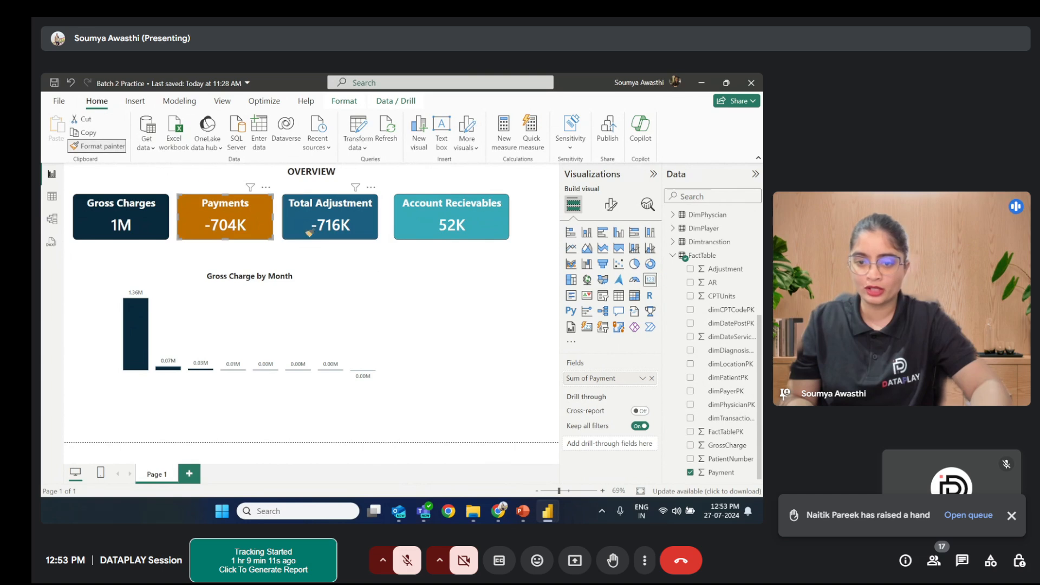
pyautogui.click(341, 210)
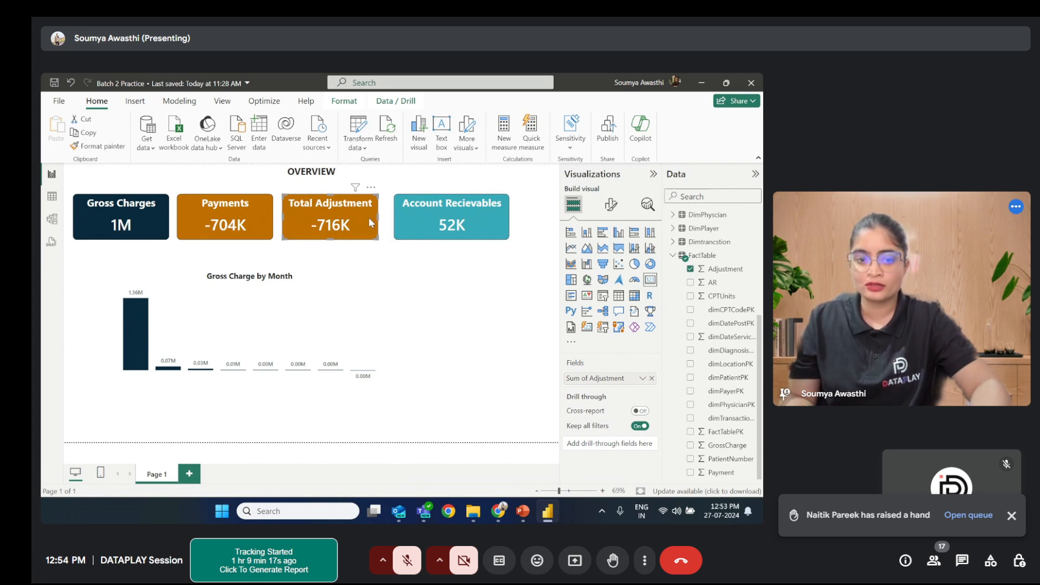
pyautogui.click(70, 83)
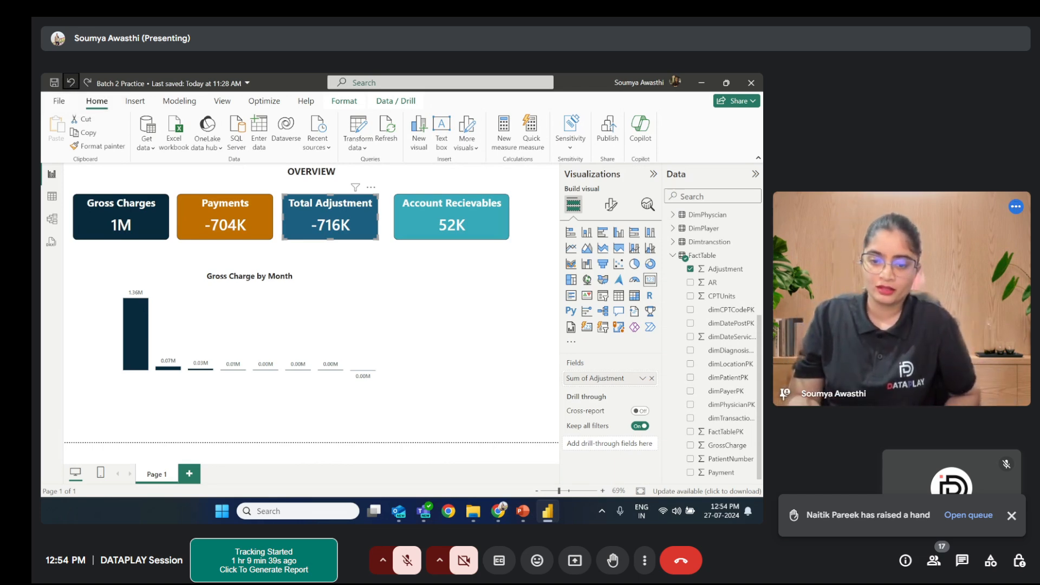
# Step: Move the Gross Charge by Month chart to the right side of the report page, below the KPI cards
pyautogui.click(321, 287)
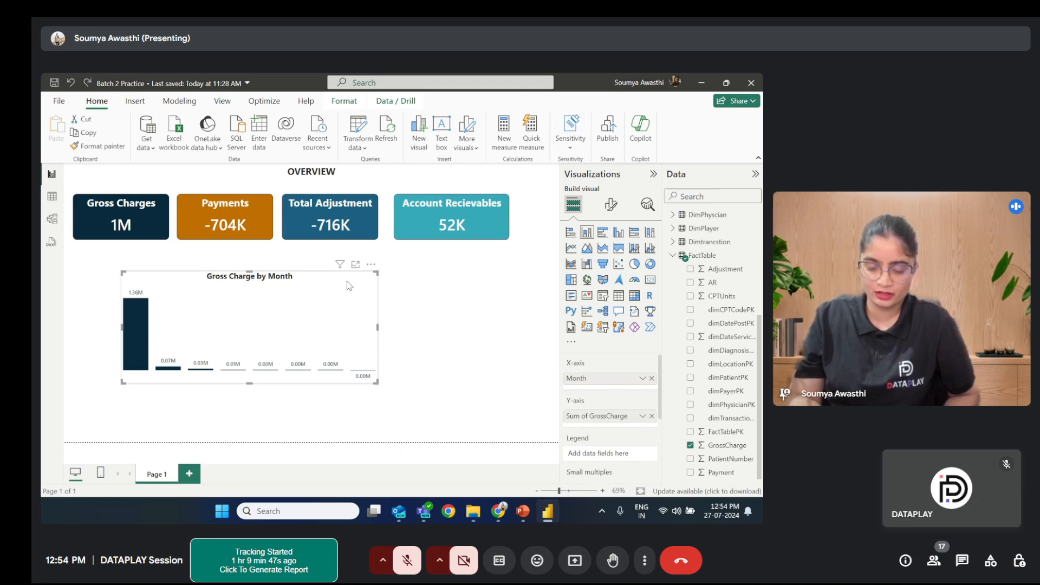
pyautogui.moveTo(329, 291); pyautogui.dragTo(292, 274)
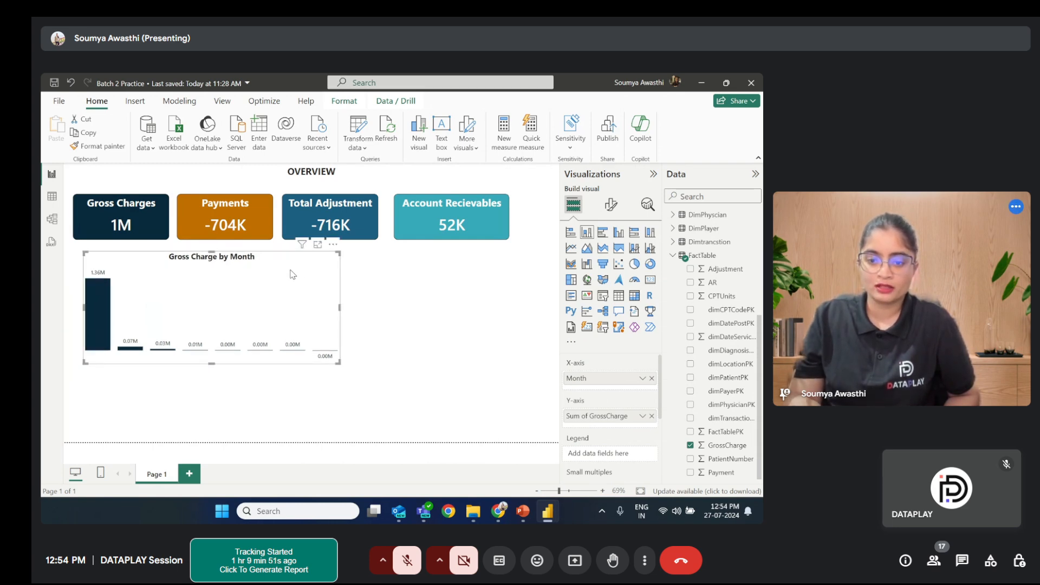
pyautogui.moveTo(312, 275); pyautogui.dragTo(517, 288)
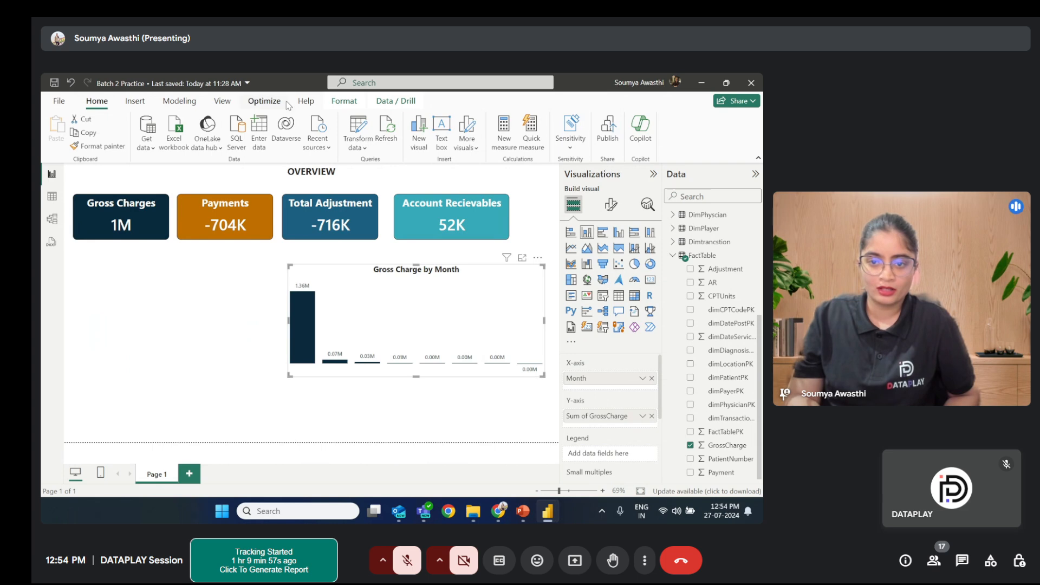
# Step: Display the Selection list of the page's visuals to review their layer order, and collapse it
pyautogui.click(222, 101)
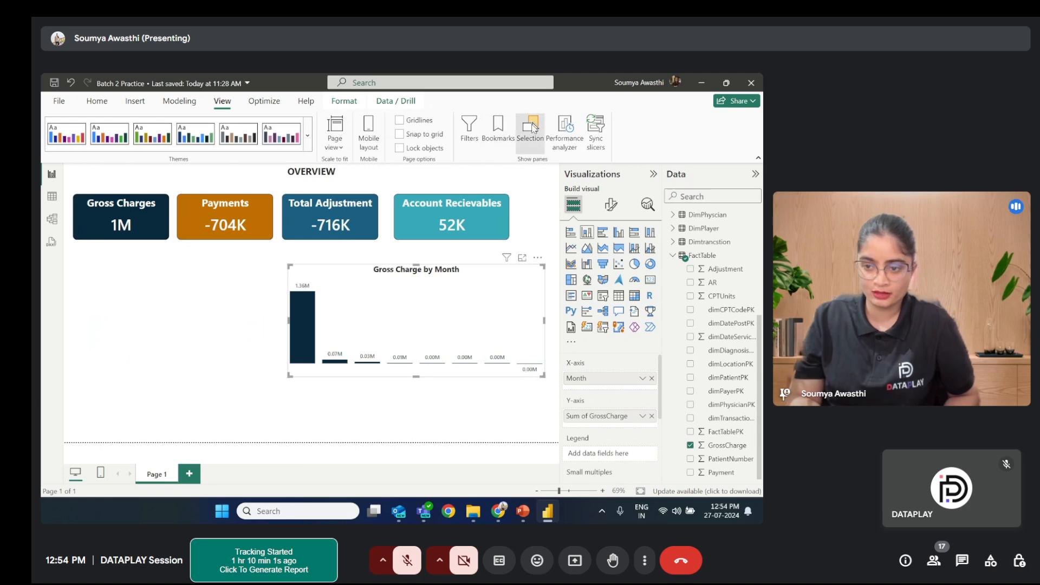
pyautogui.click(530, 128)
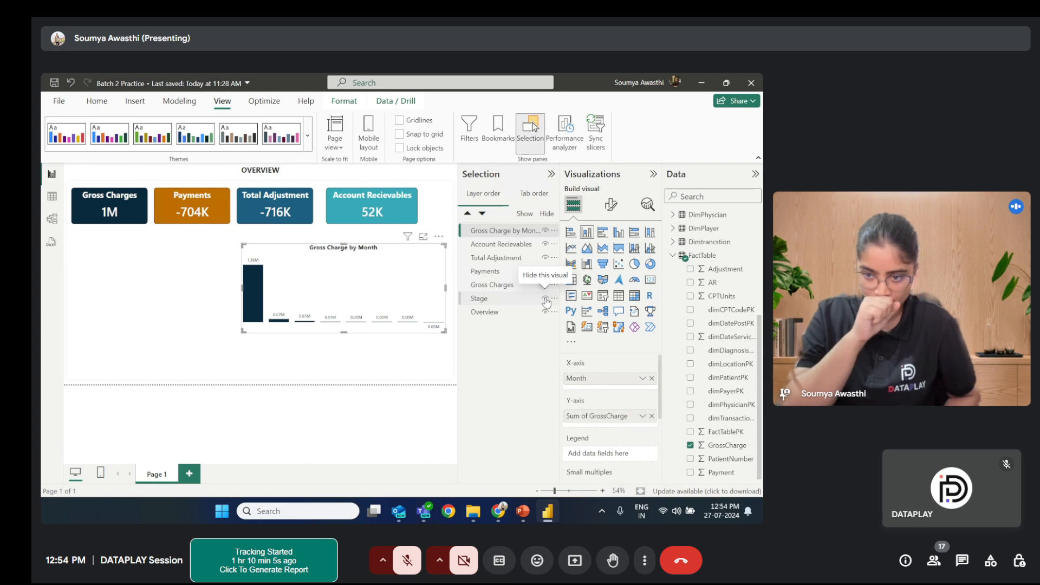
pyautogui.click(552, 178)
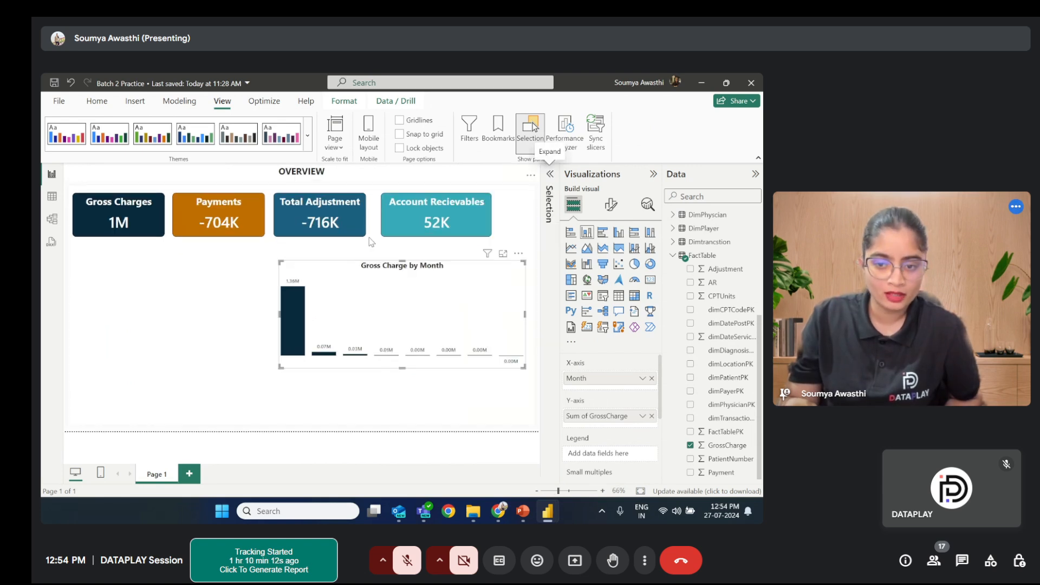
# Step: Stack the Gross Charges, Payments, Total Adjustment and Account Recievables cards vertically along the left edge of the report page
pyautogui.click(132, 213)
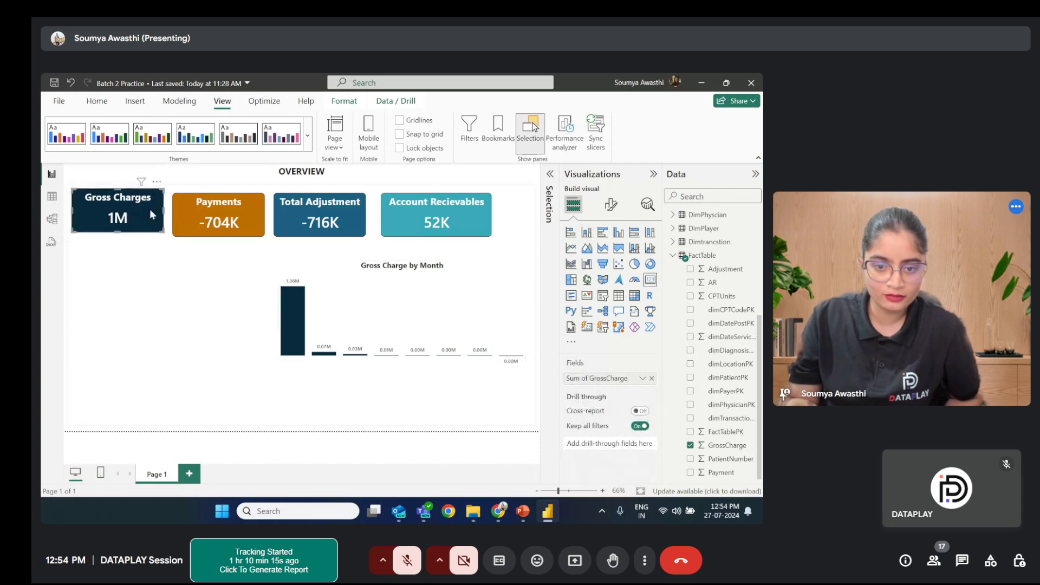
pyautogui.moveTo(176, 213); pyautogui.dragTo(93, 257)
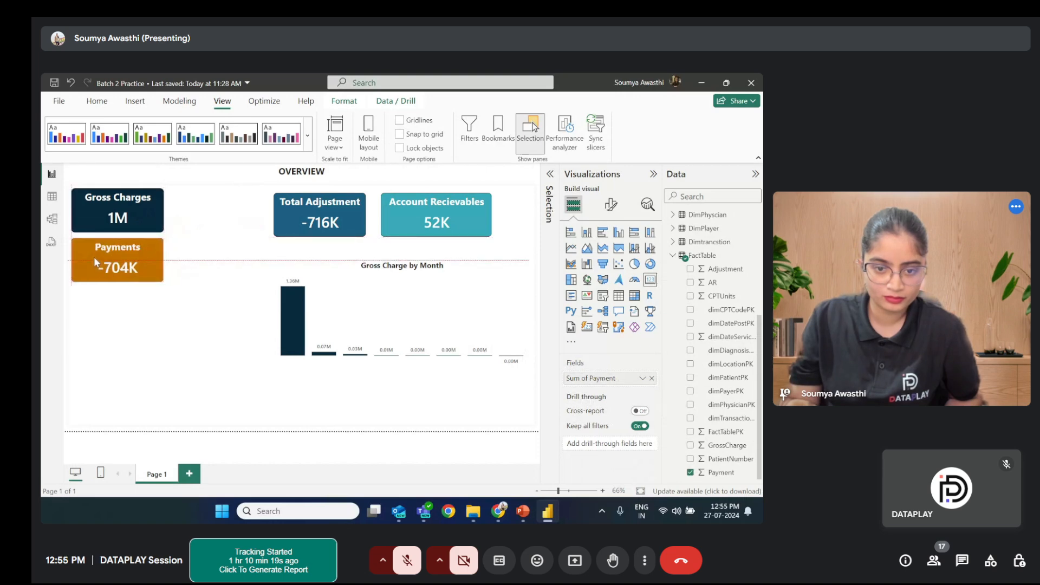
pyautogui.moveTo(94, 257); pyautogui.dragTo(93, 257)
pyautogui.moveTo(295, 210); pyautogui.dragTo(73, 300)
pyautogui.moveTo(77, 300); pyautogui.dragTo(103, 308)
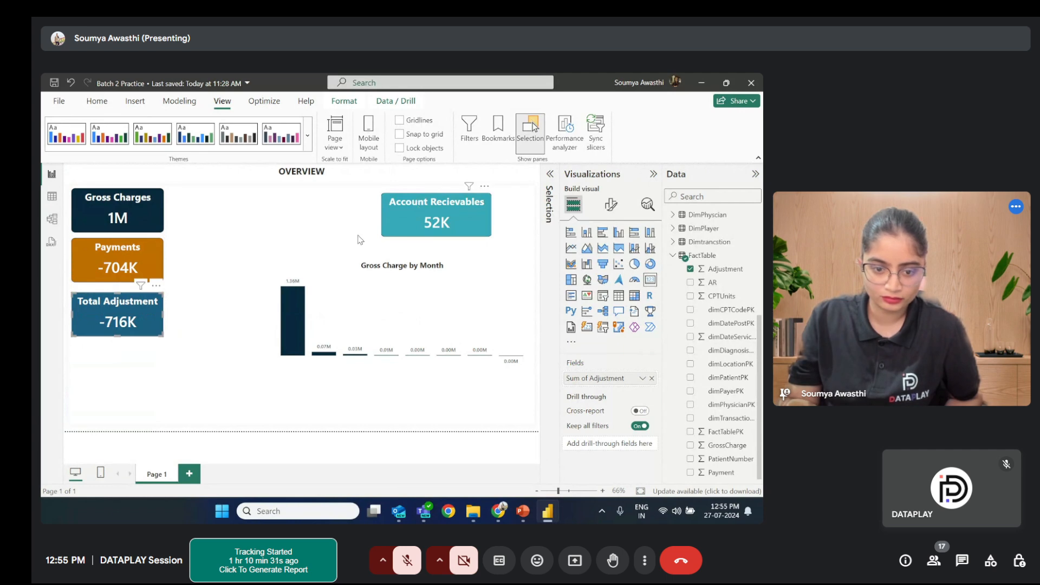
pyautogui.moveTo(410, 214); pyautogui.dragTo(107, 389)
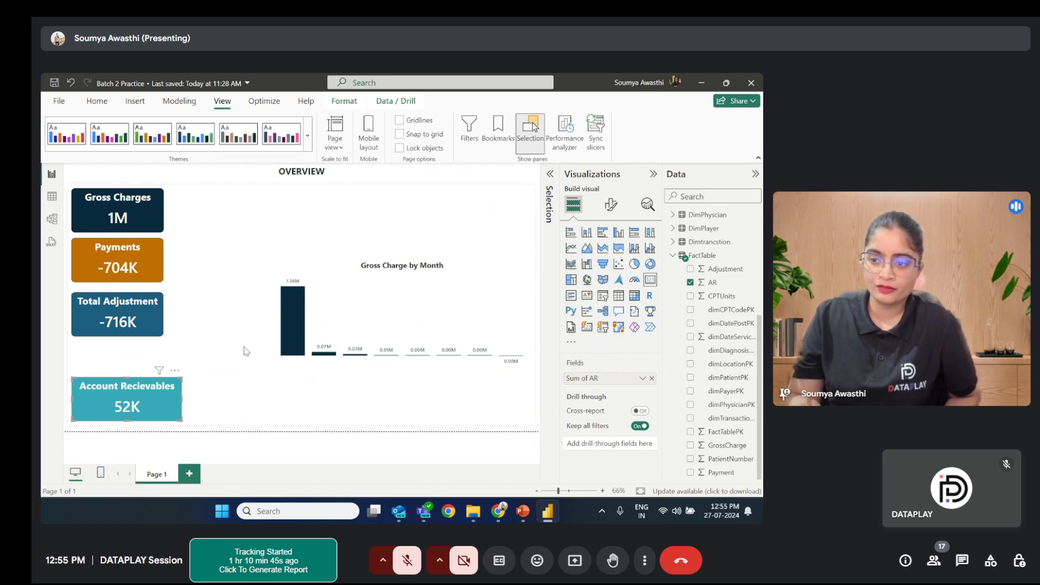
# Step: Open the Account Recievables card's size properties and set its width to 295, reducing it further to 290
pyautogui.click(611, 205)
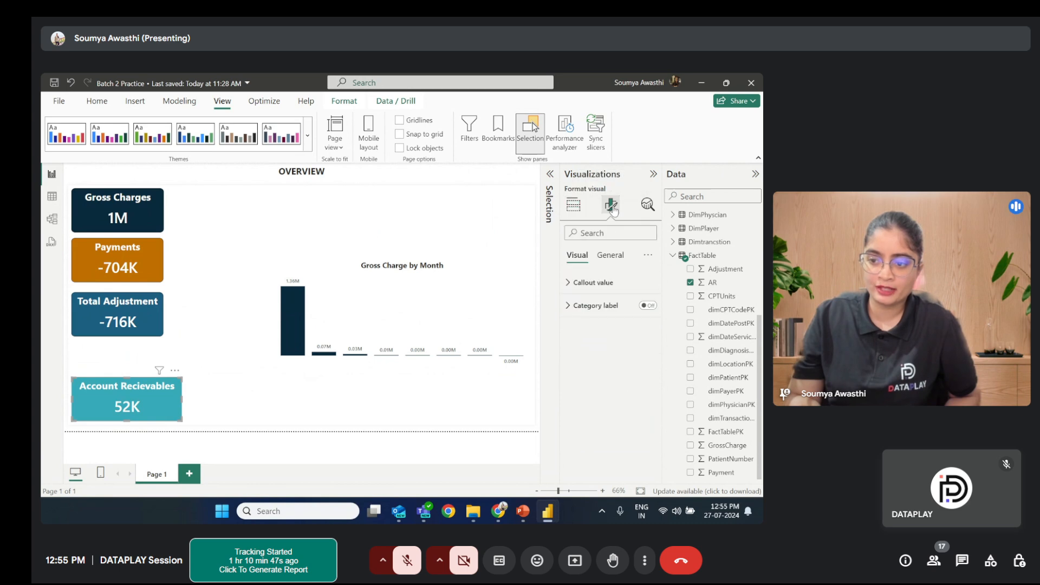
pyautogui.click(610, 260)
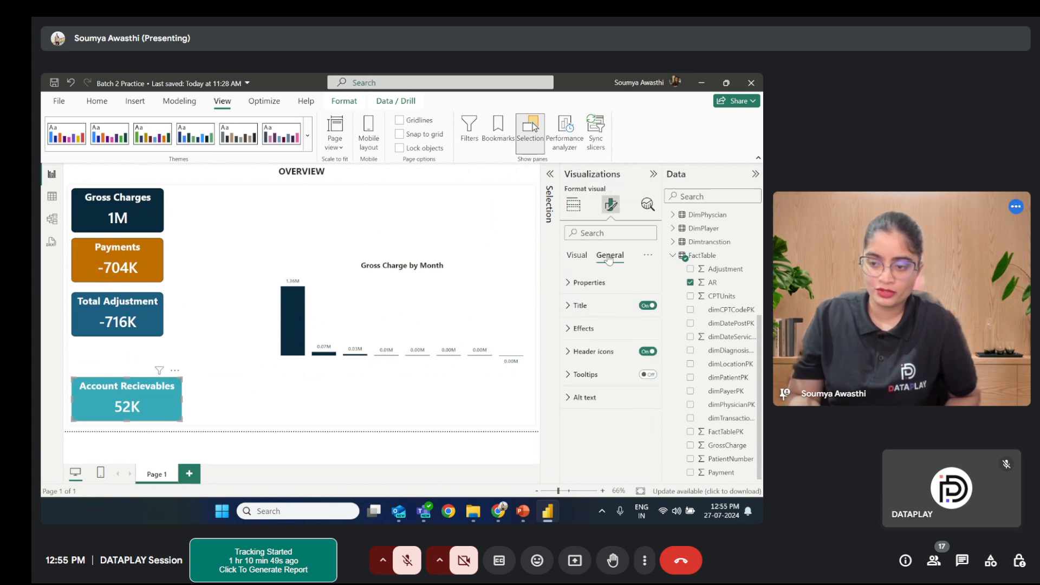
pyautogui.click(589, 282)
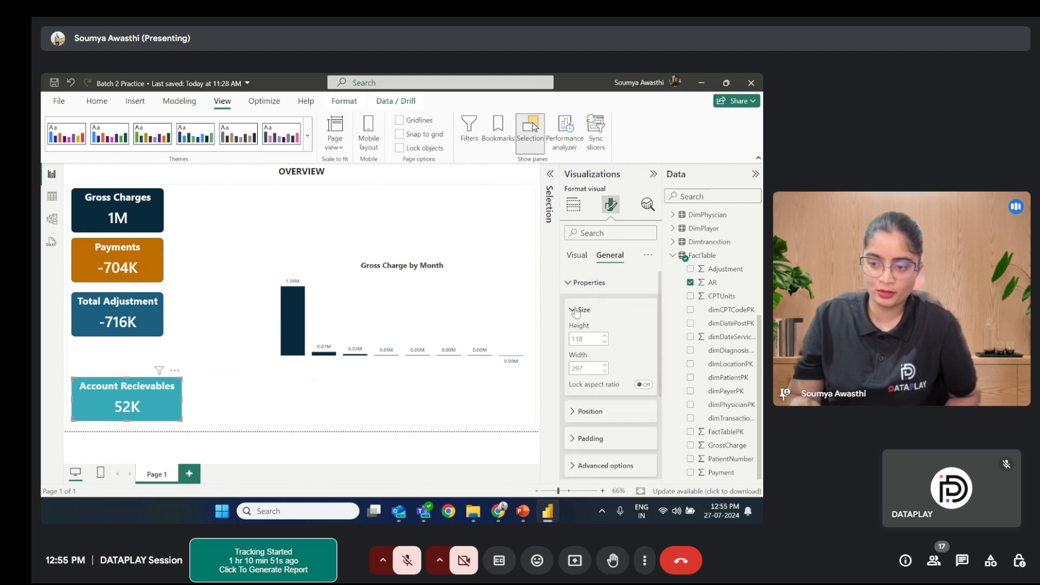
pyautogui.doubleClick(590, 368)
pyautogui.click(590, 369)
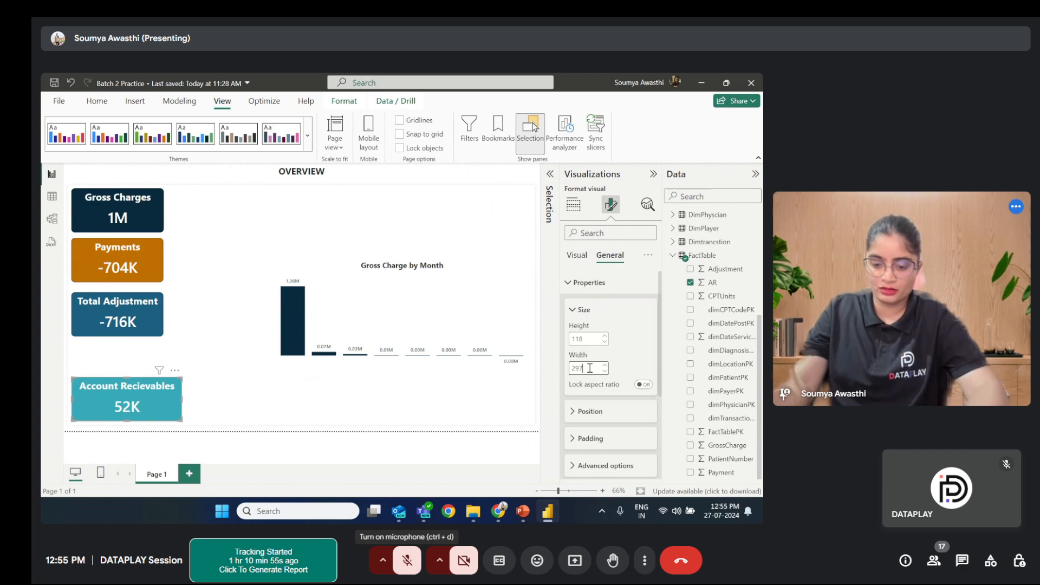
pyautogui.press('BackSpace')
pyautogui.write('5')
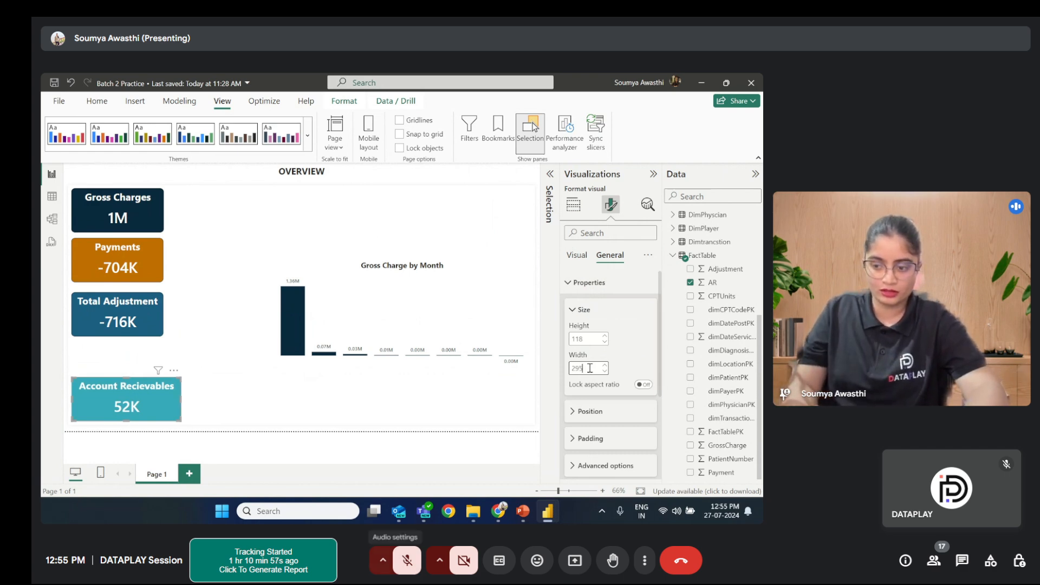
pyautogui.press('BackSpace')
pyautogui.write('0')
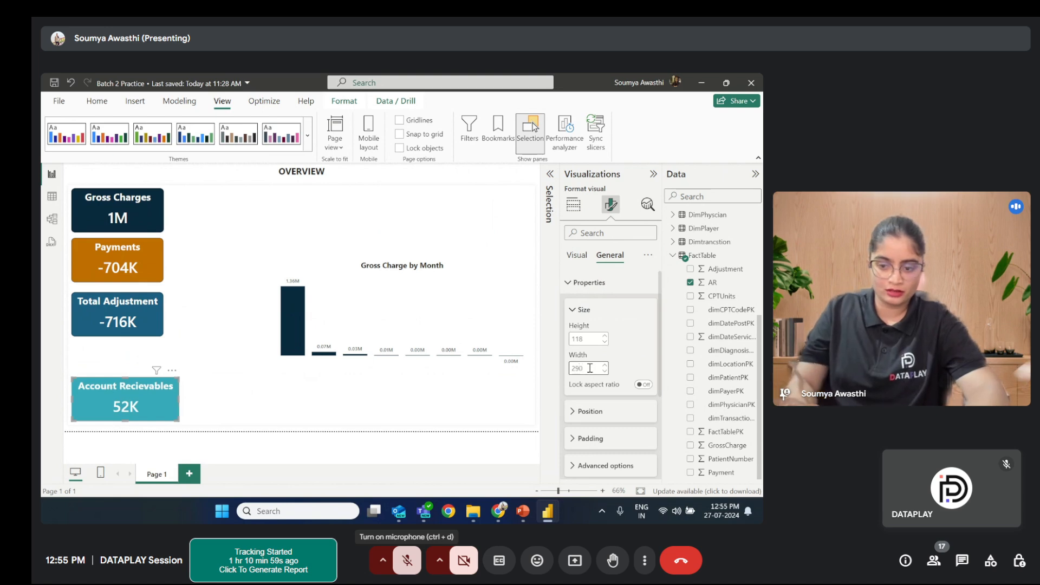
# Step: Set the Account Recievables card's width to 285, unmuting and re-muting the meeting microphone around the change
pyautogui.click(407, 560)
pyautogui.press('BackSpace')
pyautogui.press('BackSpace')
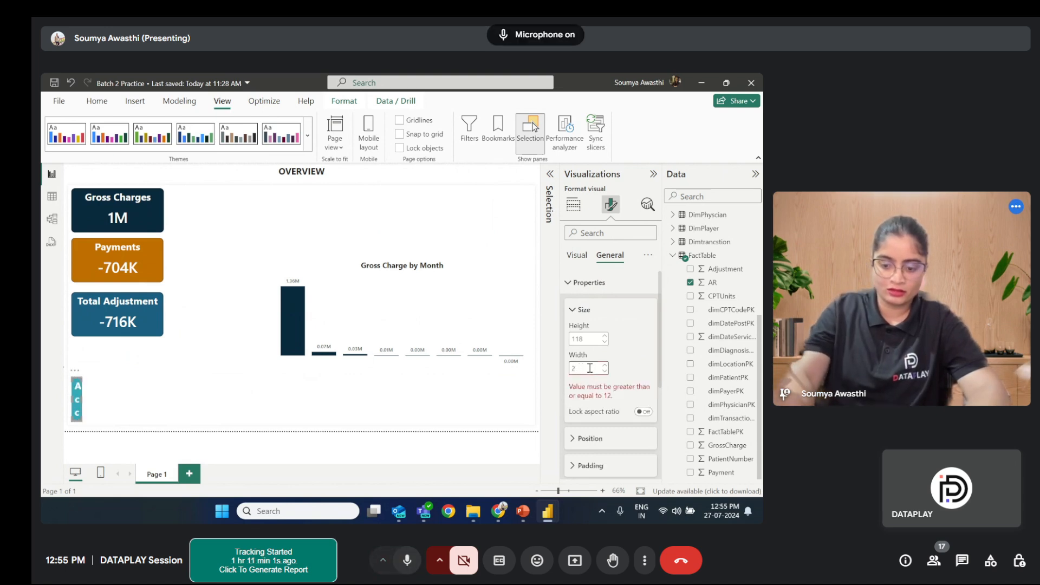
pyautogui.write('85')
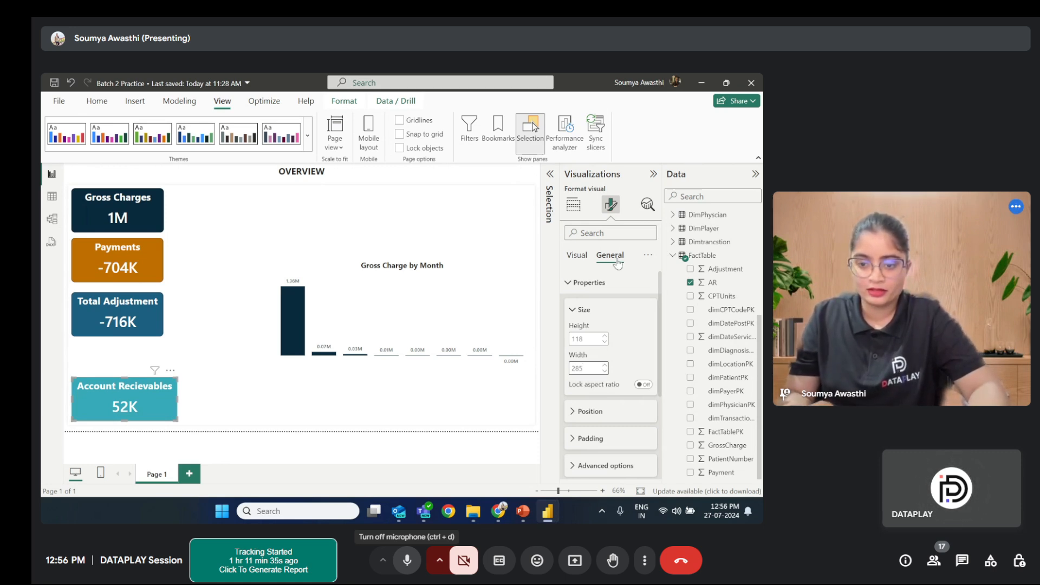
pyautogui.click(408, 561)
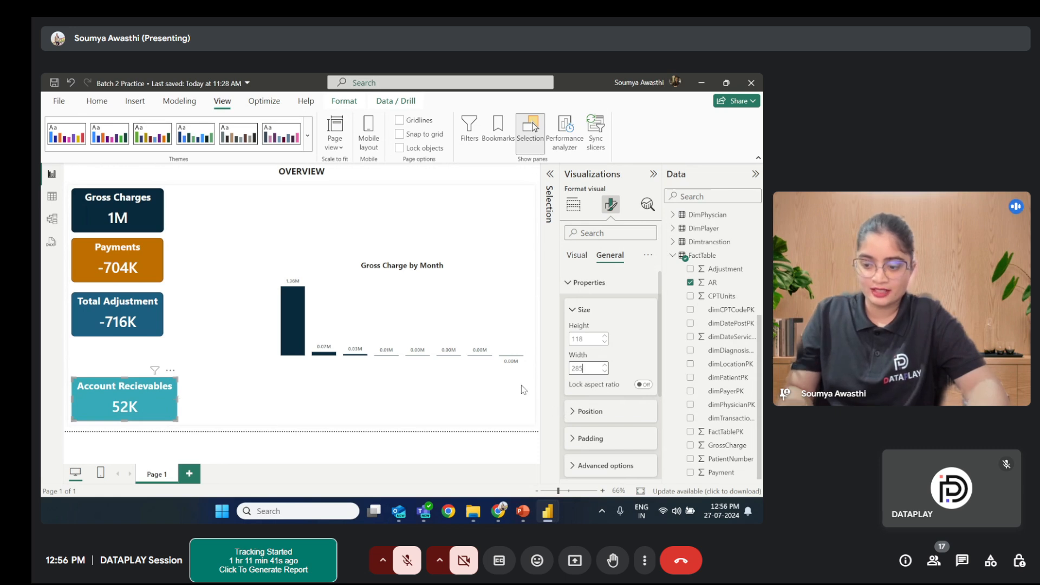
# Step: Set the Account Recievables card's width to 280
pyautogui.press('BackSpace')
pyautogui.press('BackSpace')
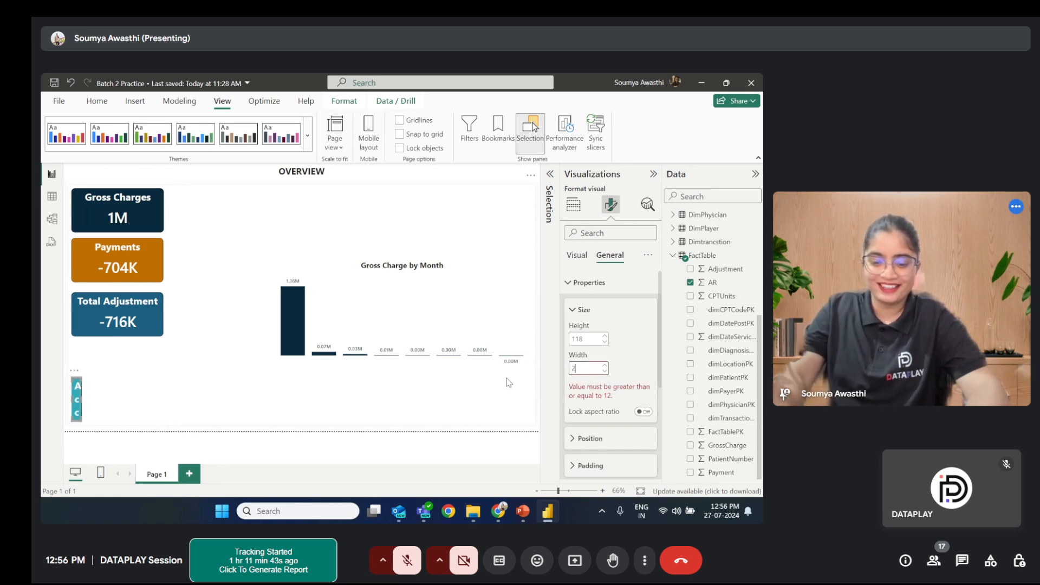
pyautogui.write('8')
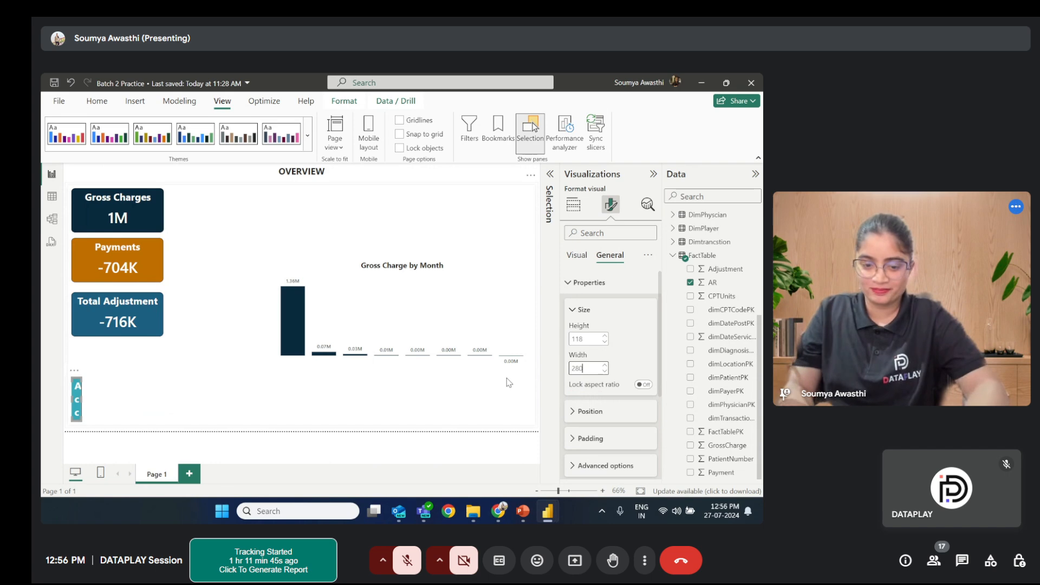
pyautogui.write('0')
pyautogui.press('Return')
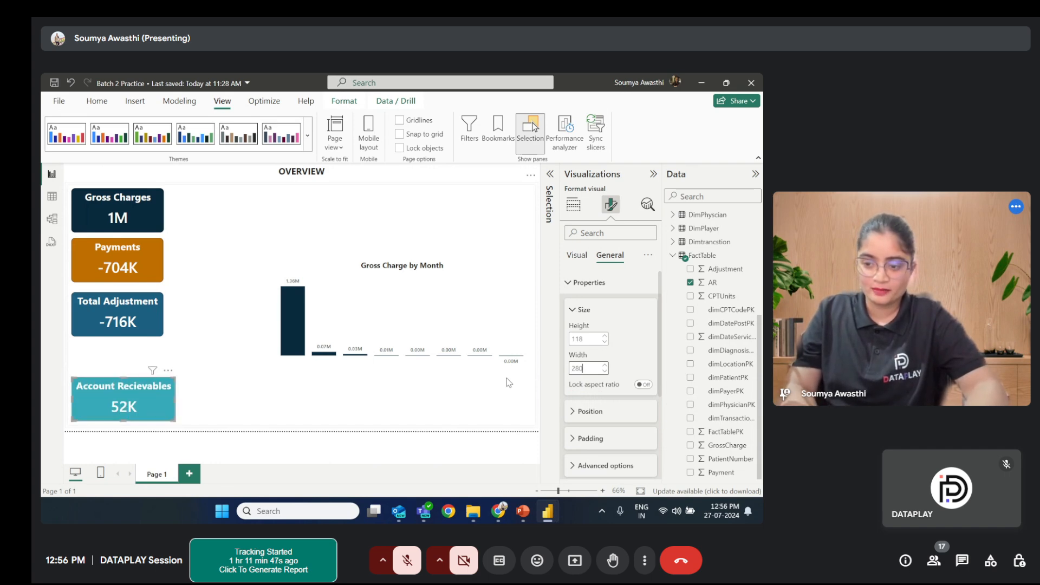
# Step: Narrow the Account Recievables card's width to 270, and settle on 275
pyautogui.press('BackSpace')
pyautogui.write('7')
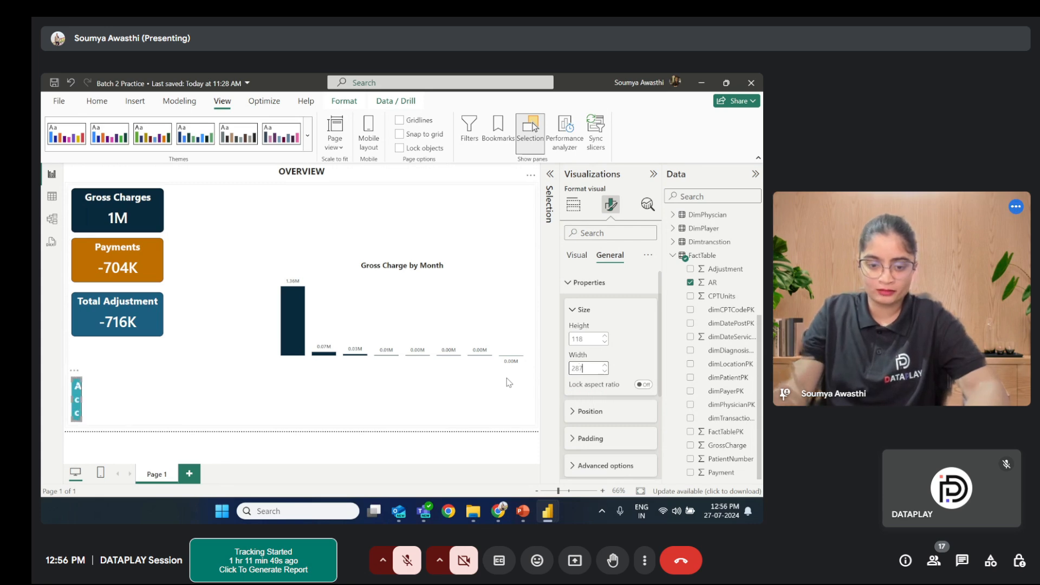
pyautogui.write('0')
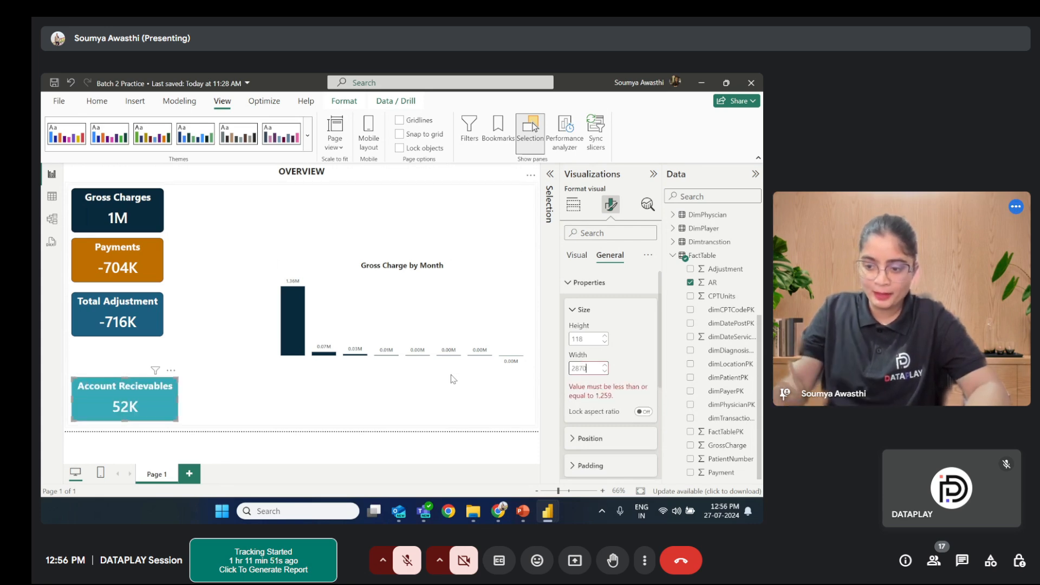
pyautogui.press('BackSpace')
pyautogui.press('BackSpace')
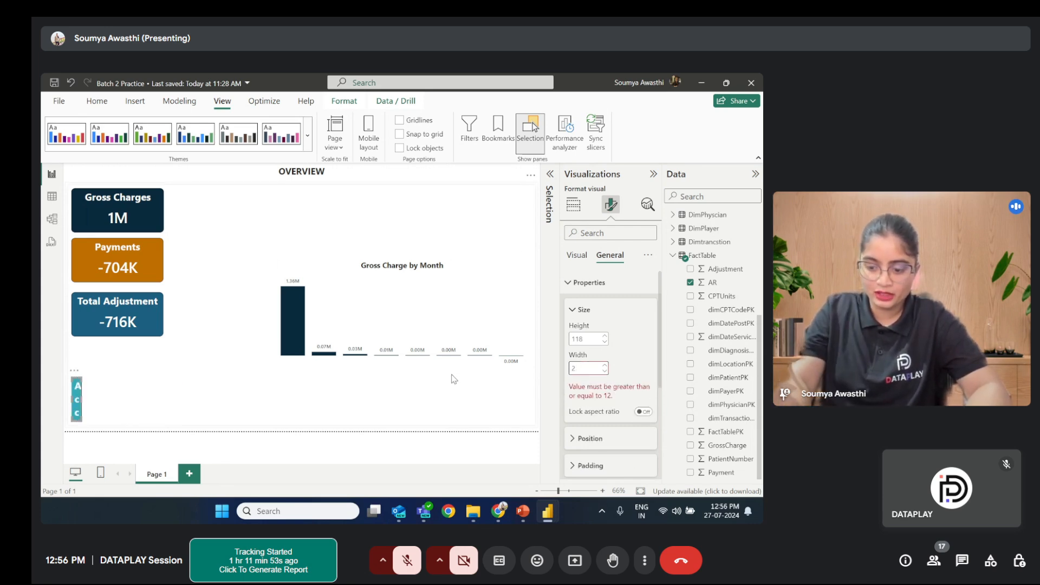
pyautogui.write('70')
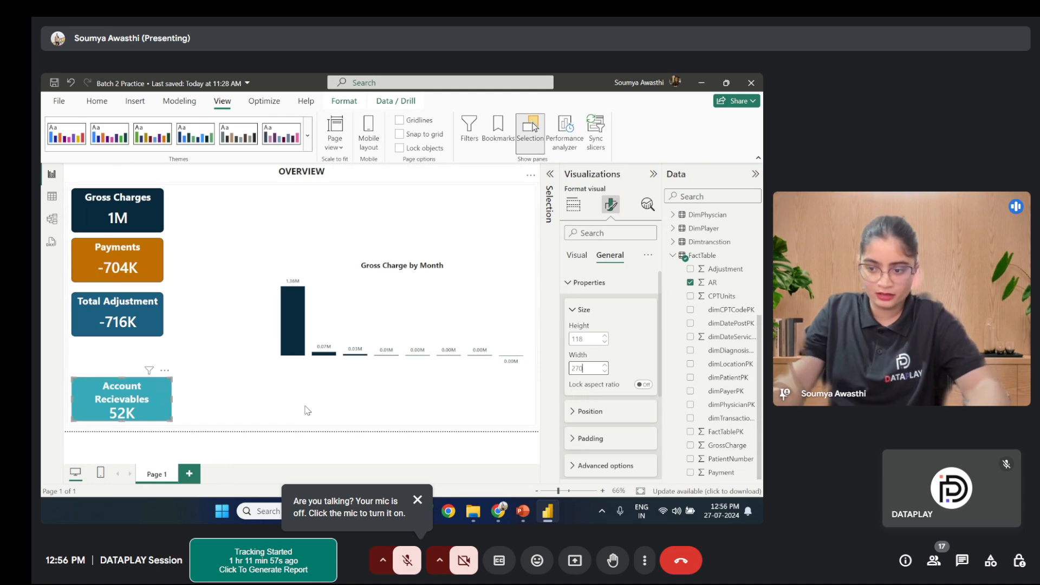
pyautogui.press('BackSpace')
pyautogui.write('5')
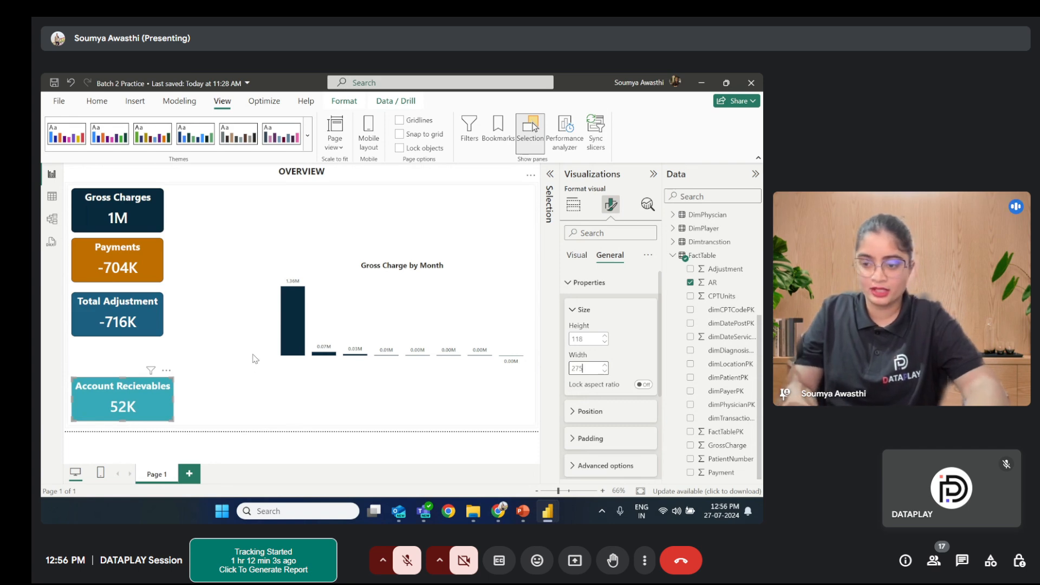
# Step: Copy the Account Recievables card's width value of 275 and apply it to the Total Adjustment card
pyautogui.moveTo(593, 369); pyautogui.dragTo(571, 372)
pyautogui.hotkey('ctrl', 'c')
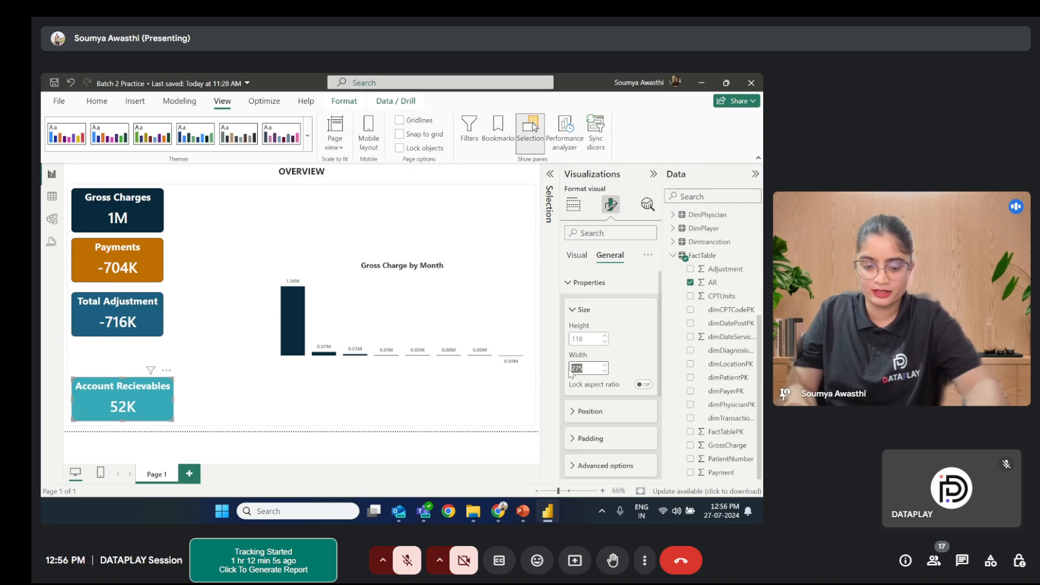
pyautogui.click(161, 333)
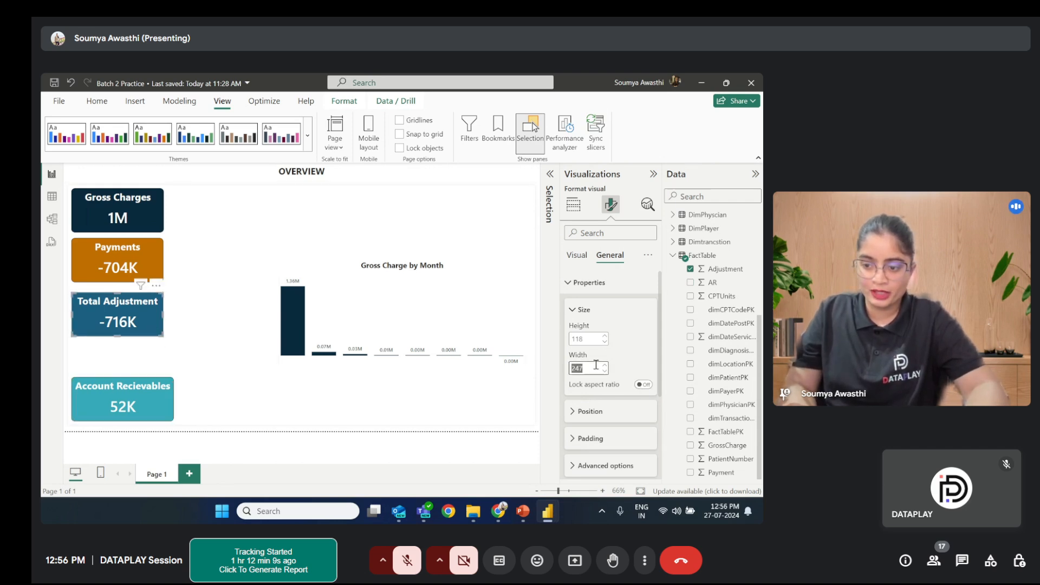
pyautogui.hotkey('ctrl', 'v')
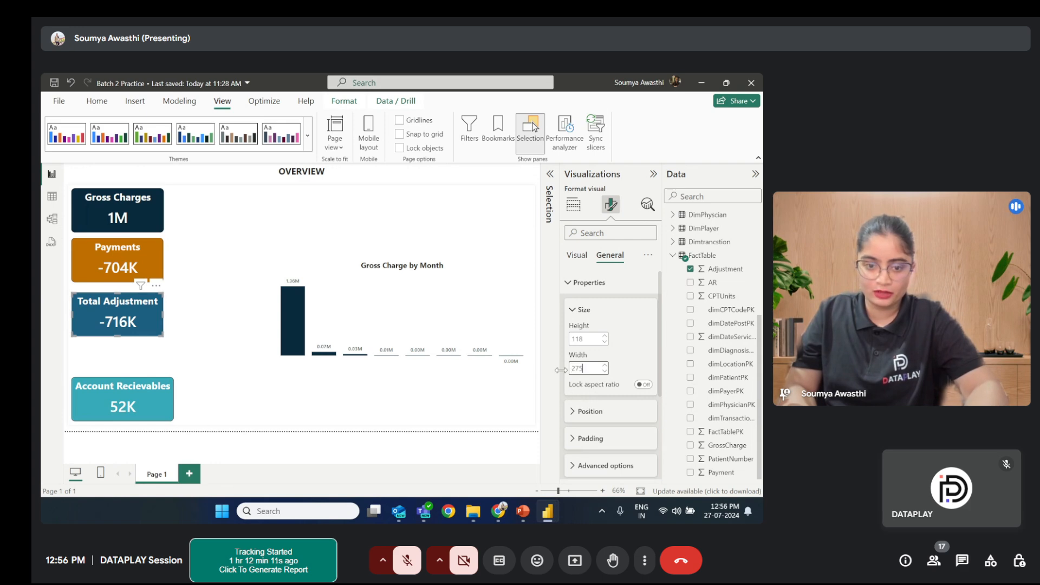
# Step: Apply the copied width of 275 to the Payments card and the Gross Charges card
pyautogui.click(138, 257)
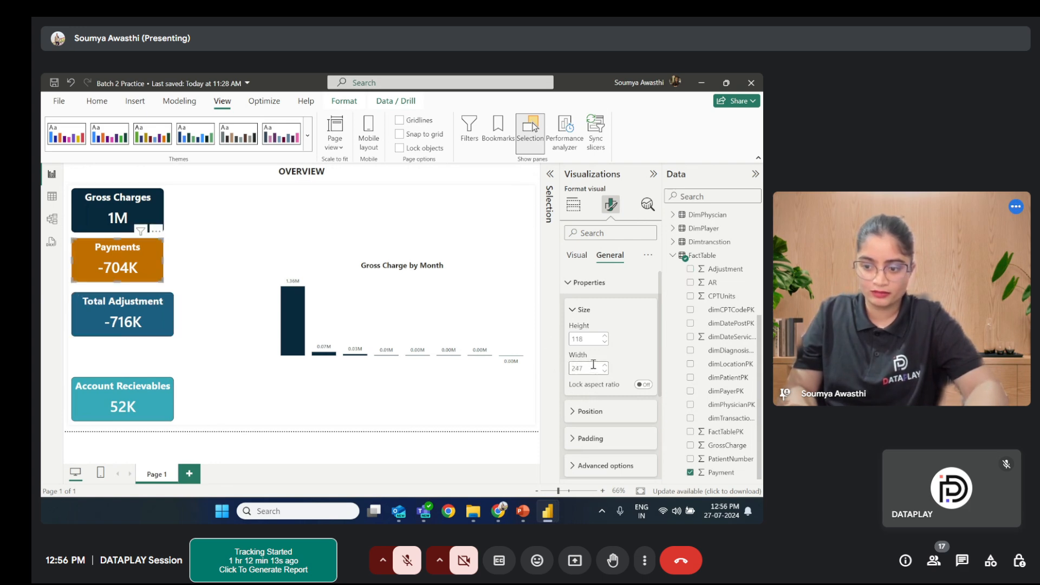
pyautogui.doubleClick(595, 368)
pyautogui.hotkey('ctrl', 'v')
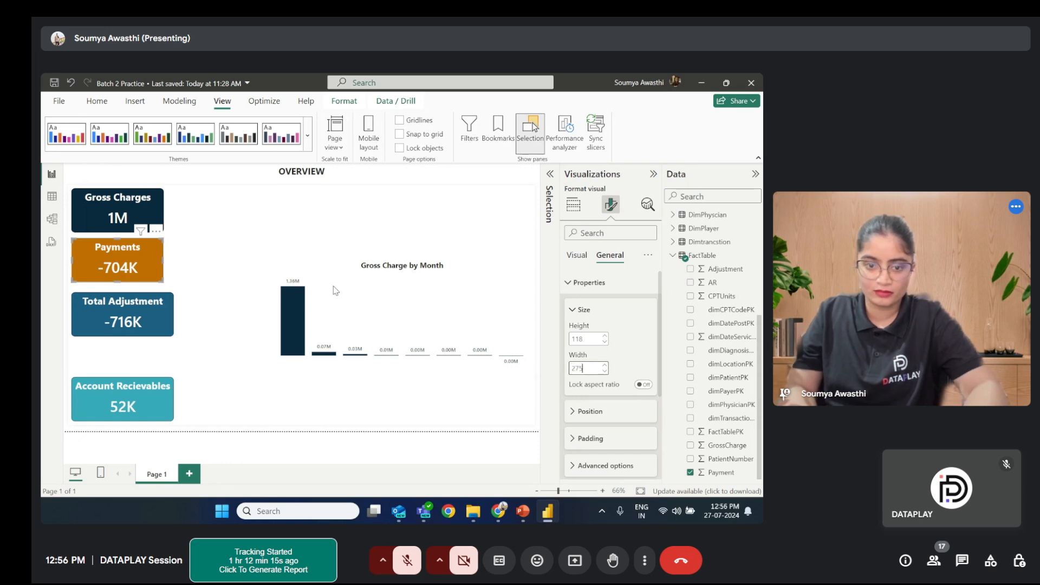
pyautogui.click(99, 206)
pyautogui.doubleClick(592, 368)
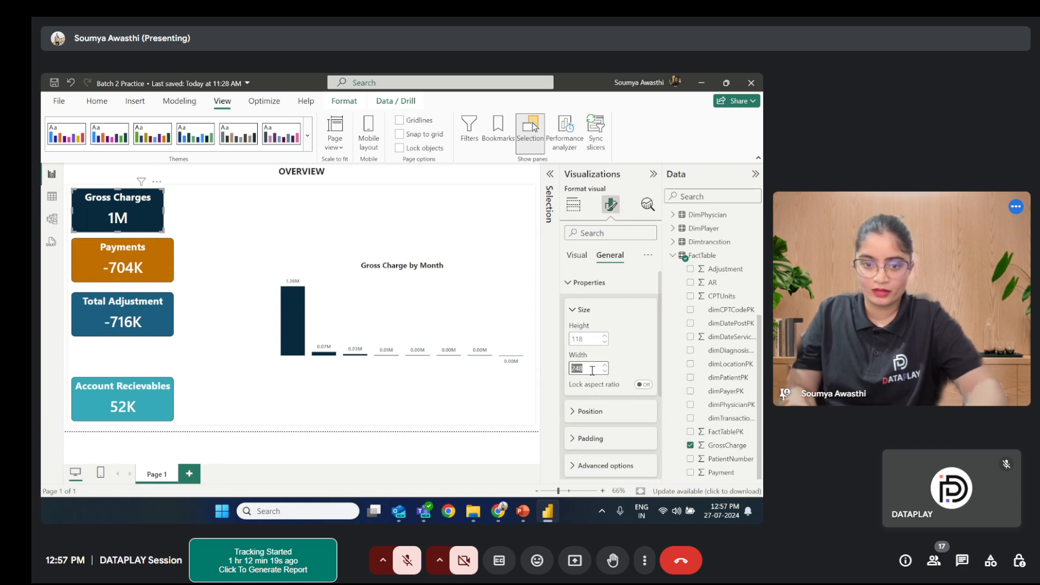
pyautogui.hotkey('ctrl', 'v')
pyautogui.press('Return')
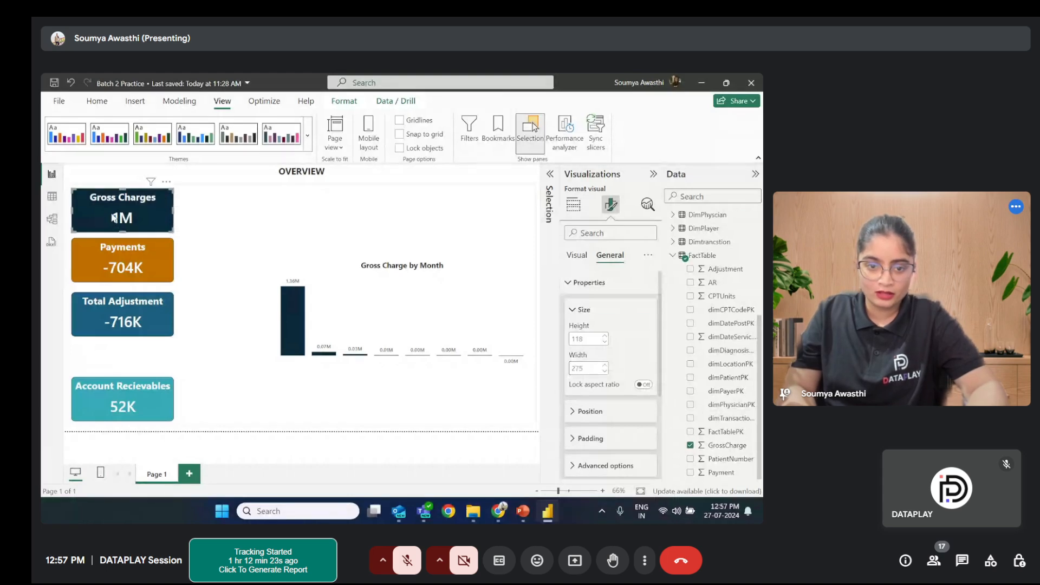
# Step: Nudge the Gross Charges card slightly upward, keeping its edges in line with the cards below
pyautogui.moveTo(114, 218); pyautogui.dragTo(113, 218)
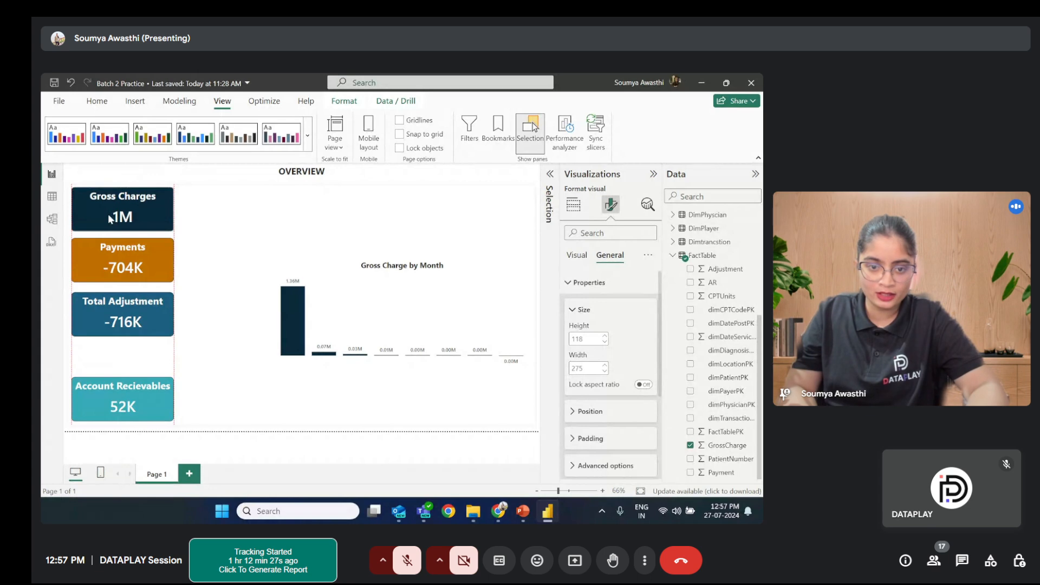
pyautogui.moveTo(109, 216); pyautogui.dragTo(109, 215)
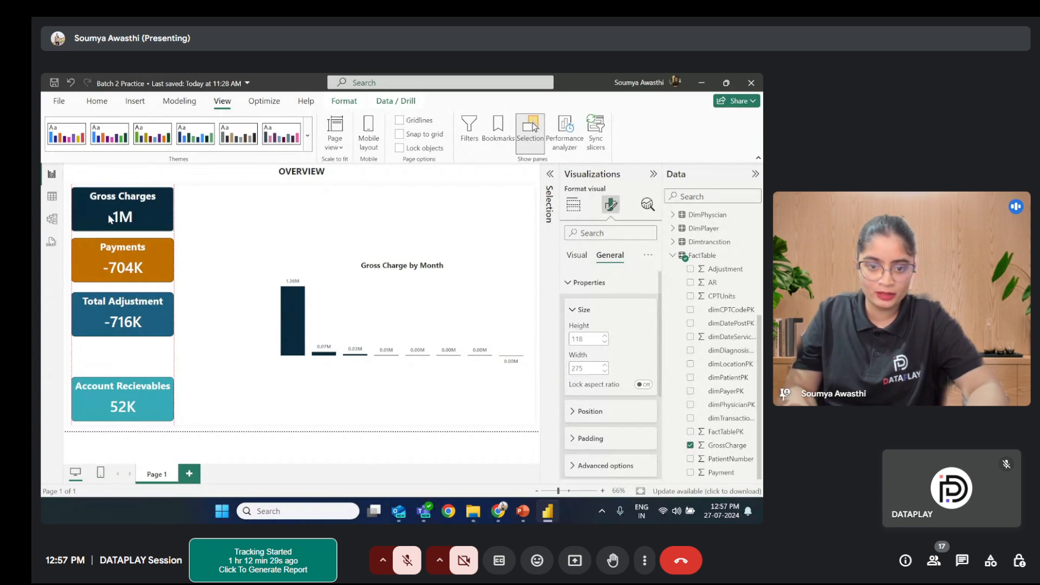
pyautogui.moveTo(110, 219); pyautogui.dragTo(110, 218)
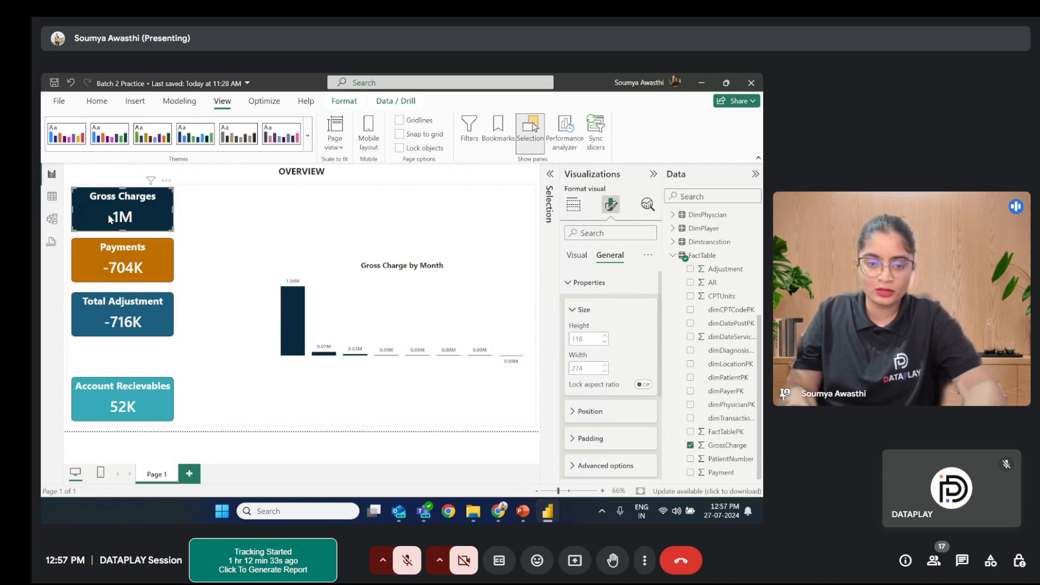
pyautogui.moveTo(110, 218); pyautogui.dragTo(111, 218)
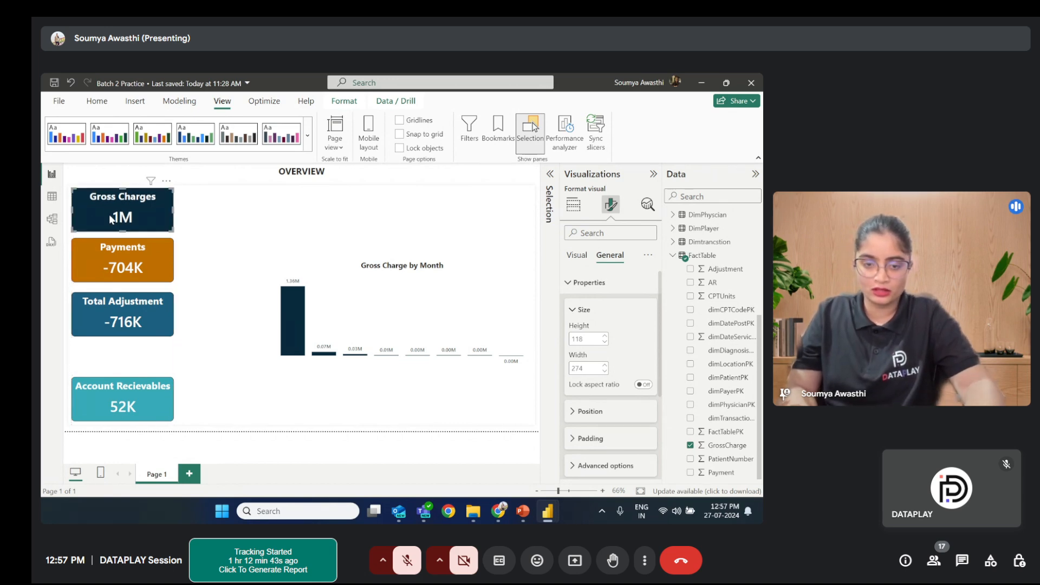
# Step: Select the Gross Charges, Payments, Total Adjustment and Account Recievables cards together and distribute them vertically
pyautogui.keyDown('ctrl'); pyautogui.click(103, 249); pyautogui.keyUp('ctrl')
pyautogui.keyDown('ctrl'); pyautogui.click(99, 304); pyautogui.keyUp('ctrl')
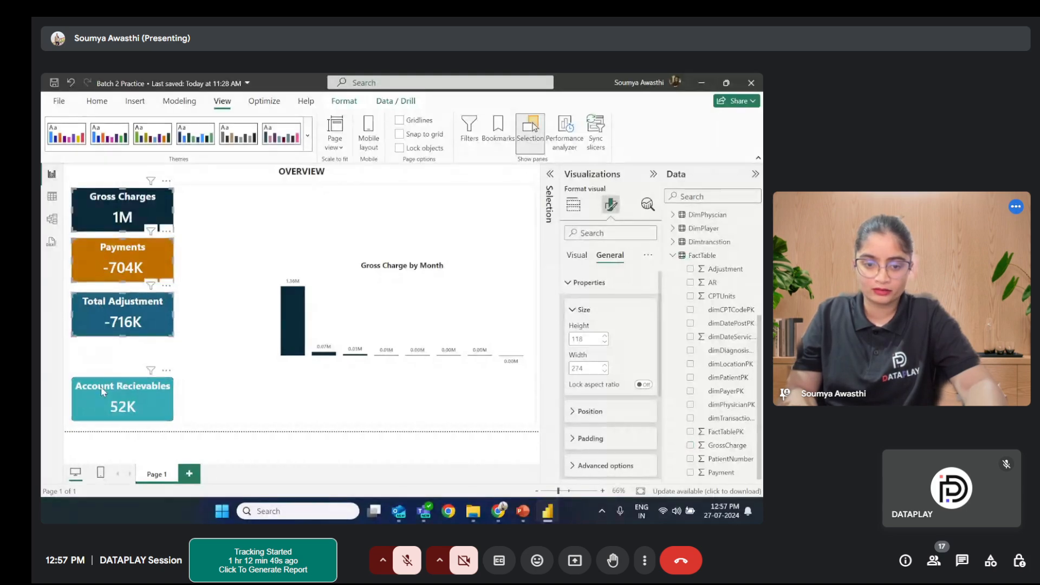
pyautogui.keyDown('ctrl'); pyautogui.click(101, 392); pyautogui.keyUp('ctrl')
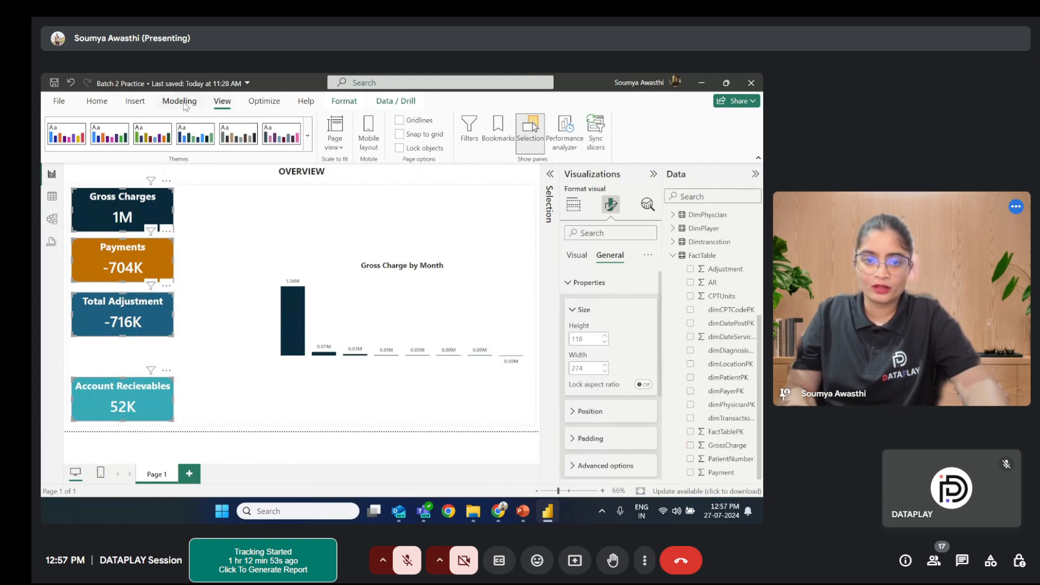
pyautogui.click(347, 103)
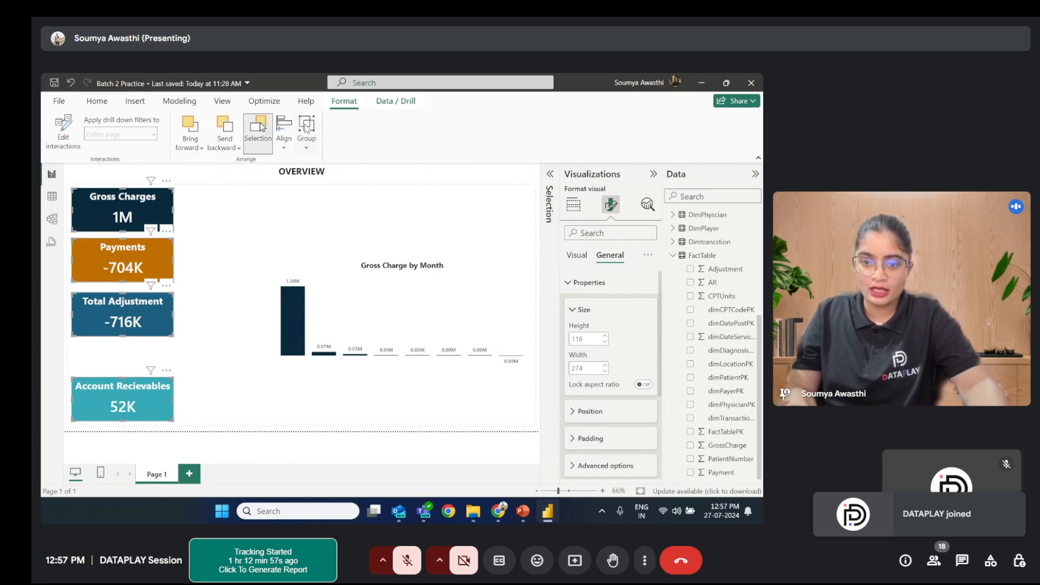
pyautogui.click(288, 147)
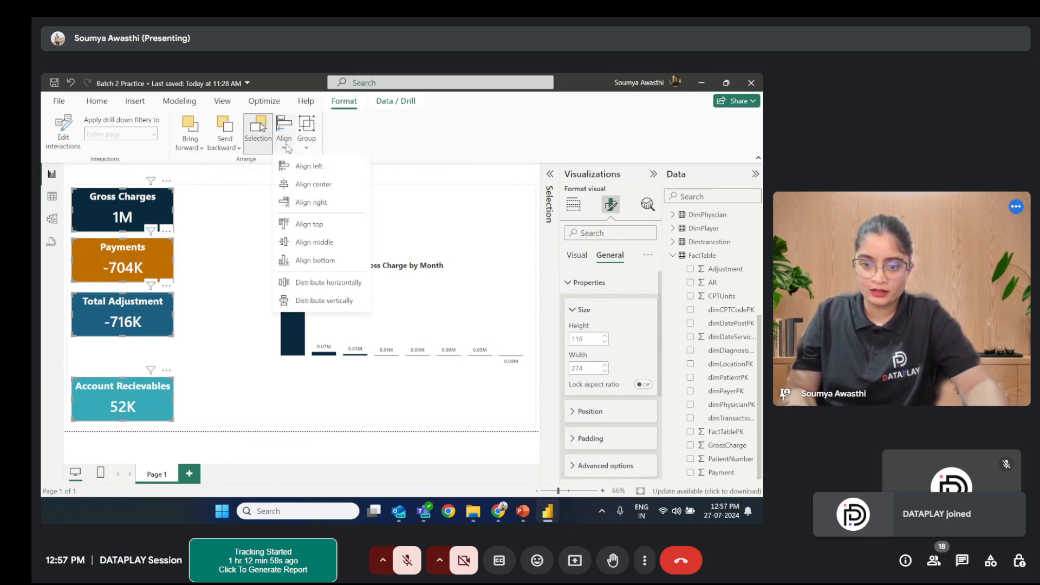
pyautogui.click(324, 300)
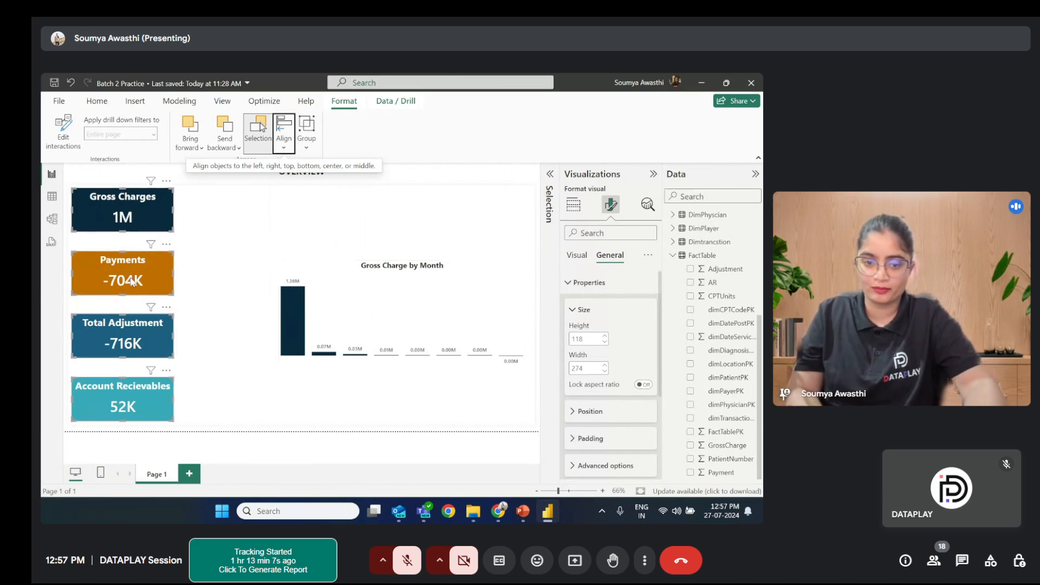
# Step: Expand the Selection list and hide the Stage background shape behind the cards and chart
pyautogui.click(190, 262)
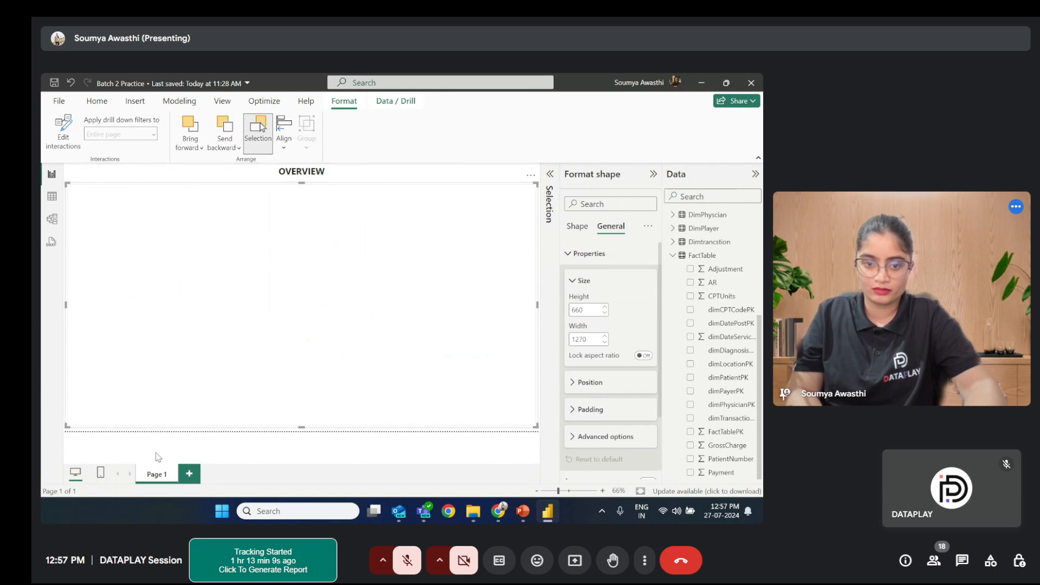
pyautogui.press('Delete')
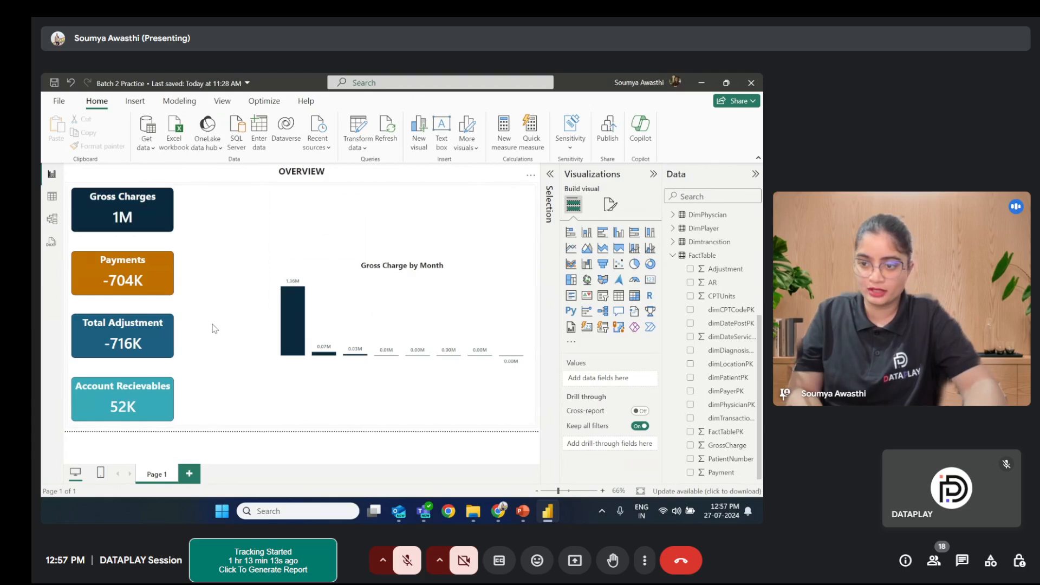
pyautogui.click(216, 329)
pyautogui.click(550, 174)
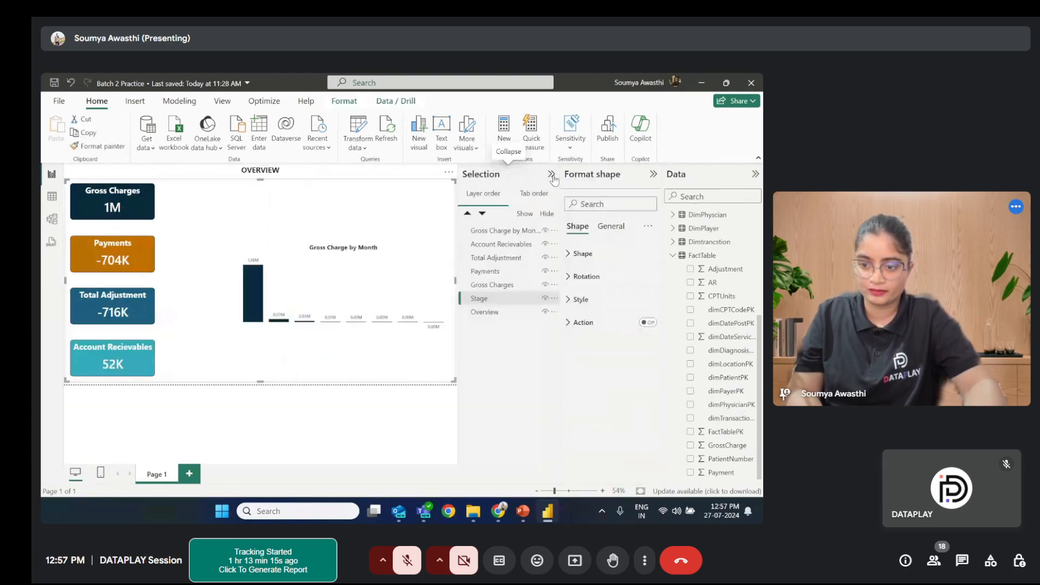
pyautogui.click(545, 298)
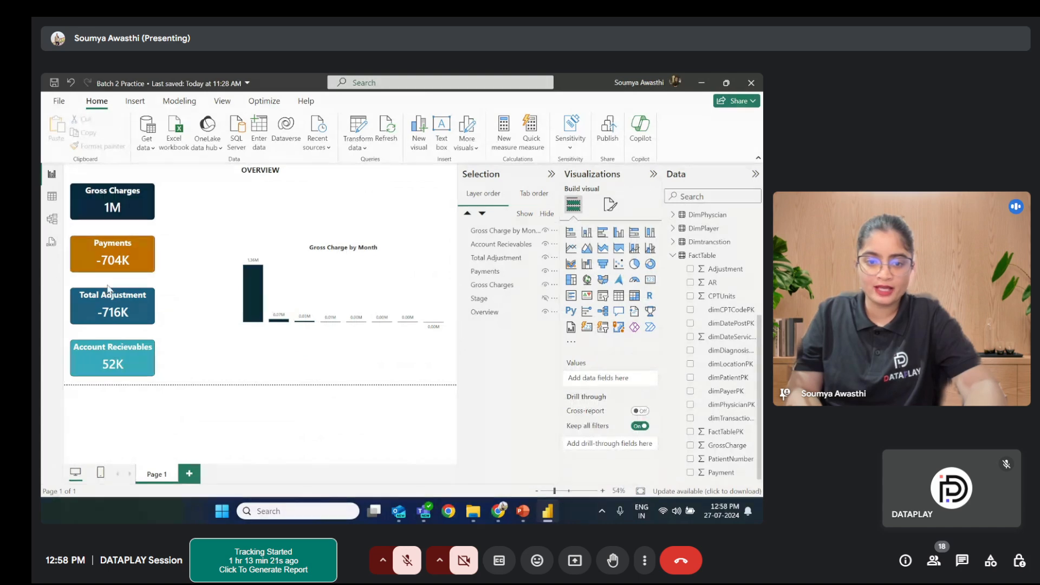
# Step: Set the Gross Charges card's height to 130 in its size properties and select the value
pyautogui.click(93, 206)
pyautogui.click(612, 206)
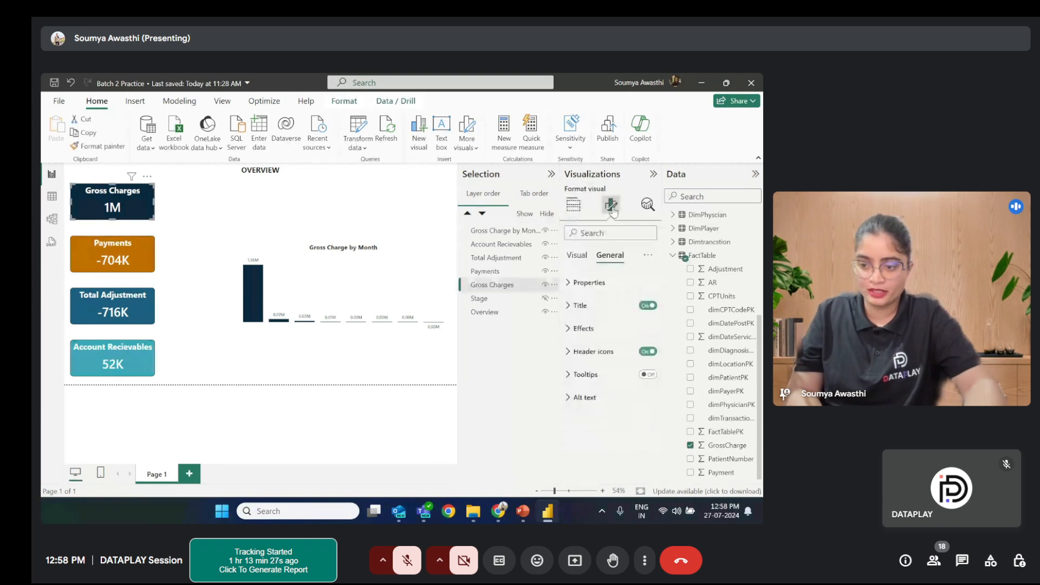
pyautogui.click(616, 282)
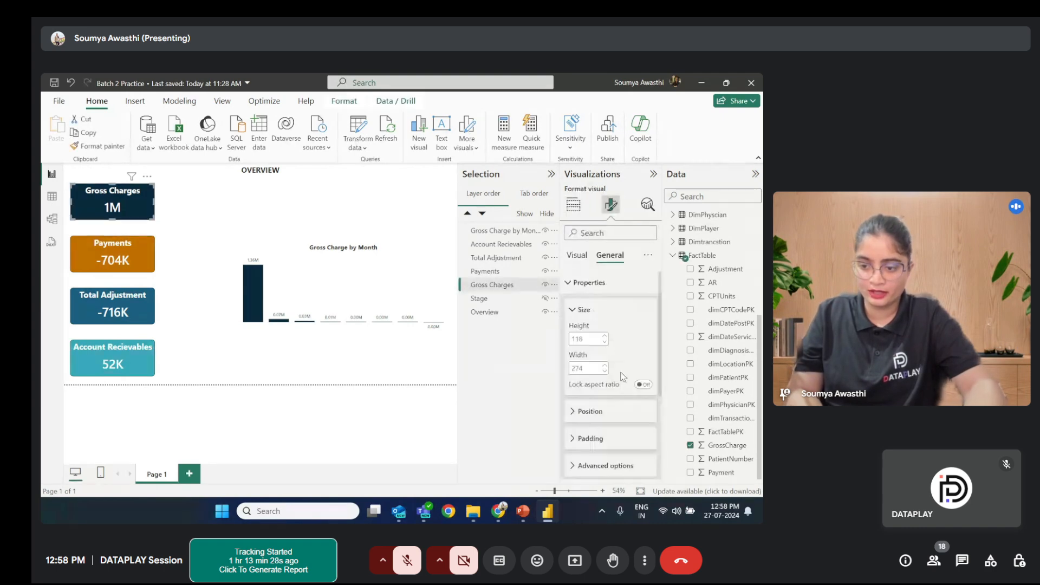
pyautogui.click(591, 339)
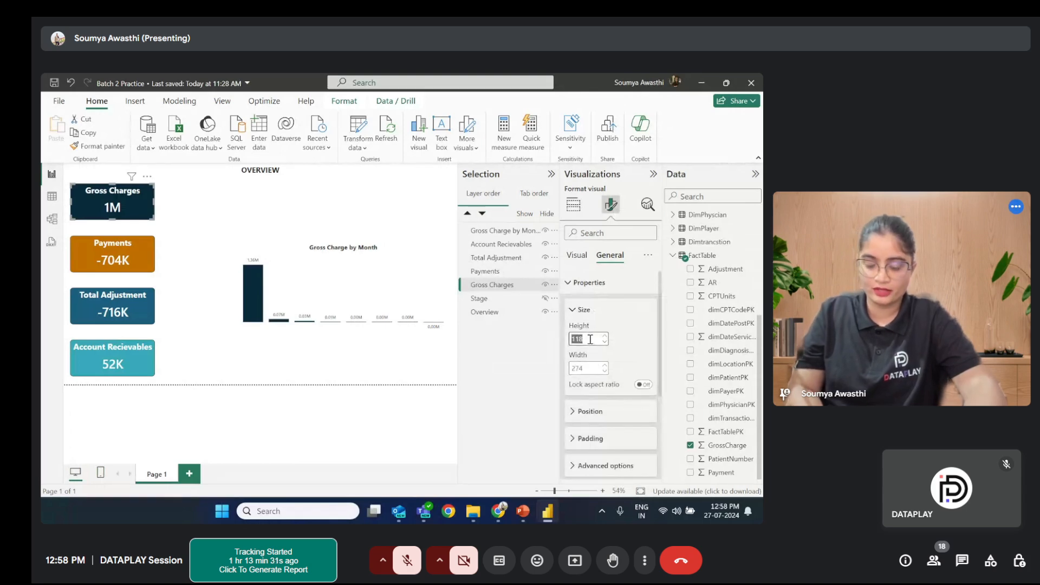
pyautogui.click(591, 339)
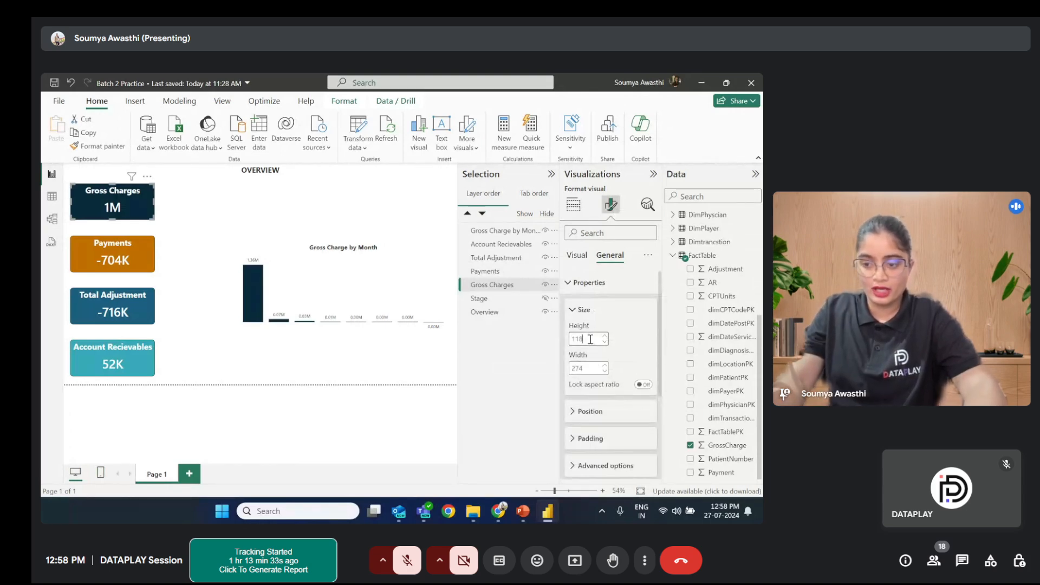
pyautogui.press('BackSpace')
pyautogui.press('BackSpace')
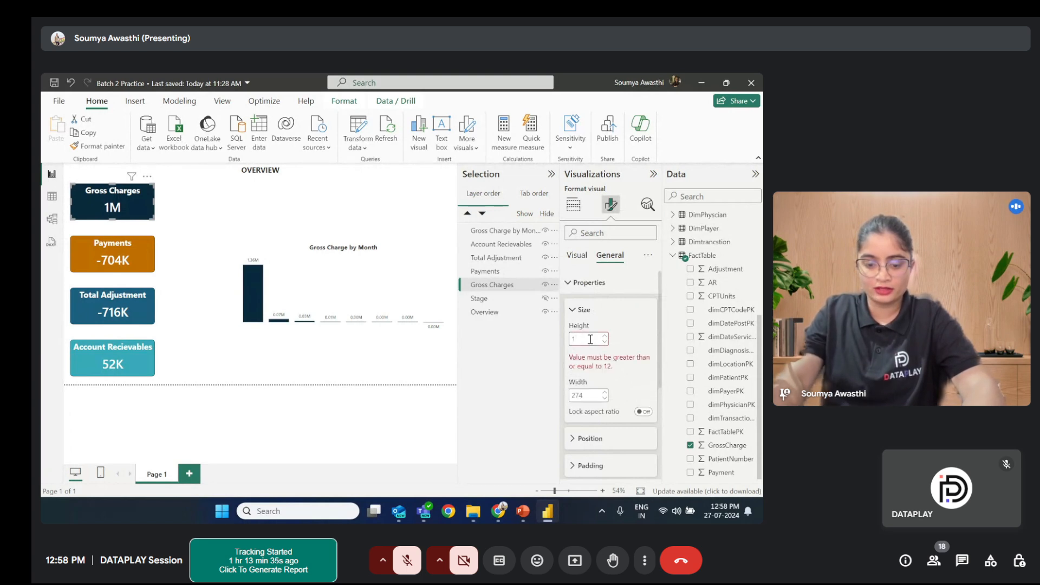
pyautogui.write('30')
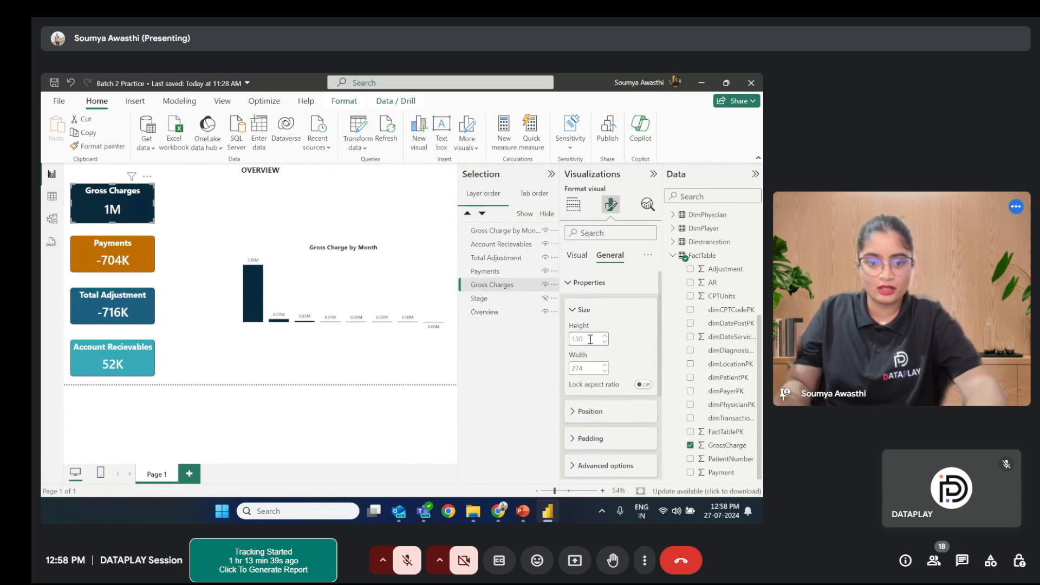
pyautogui.hotkey('shift', 'Left')
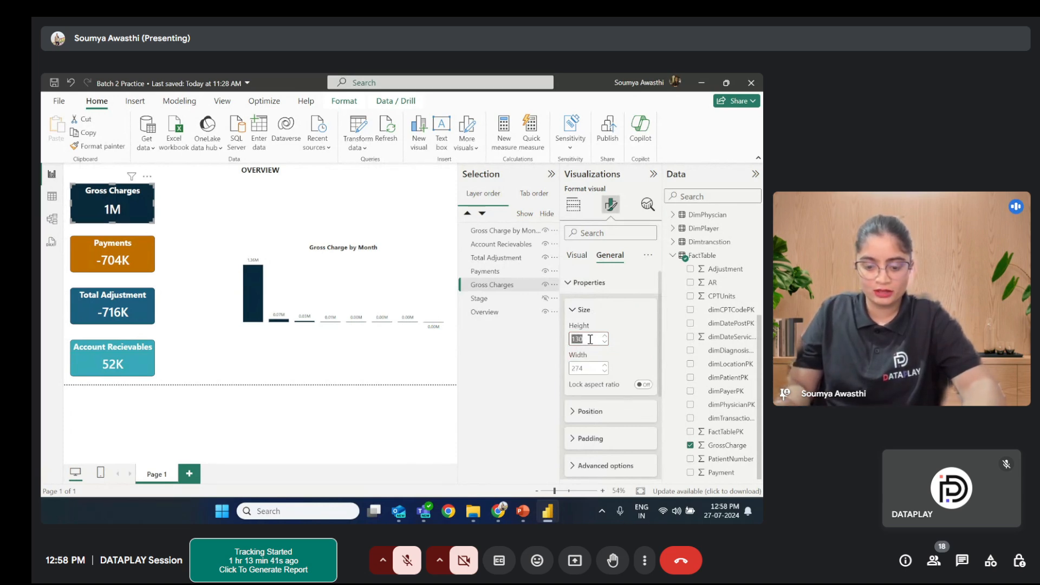
# Step: Set the height of the Payments, Total Adjustment and Account Recievables cards to 130 each
pyautogui.click(135, 256)
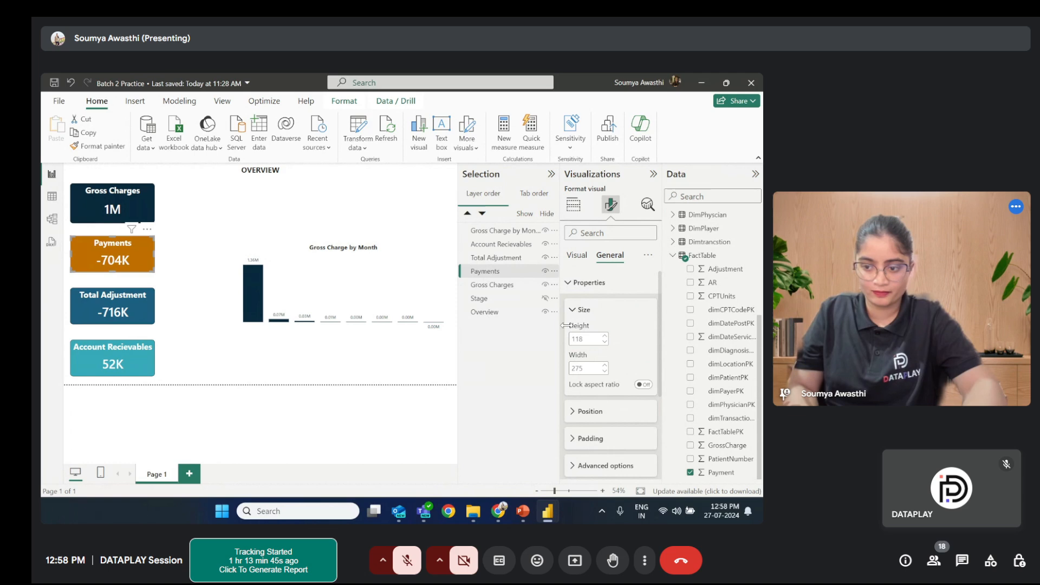
pyautogui.click(596, 338)
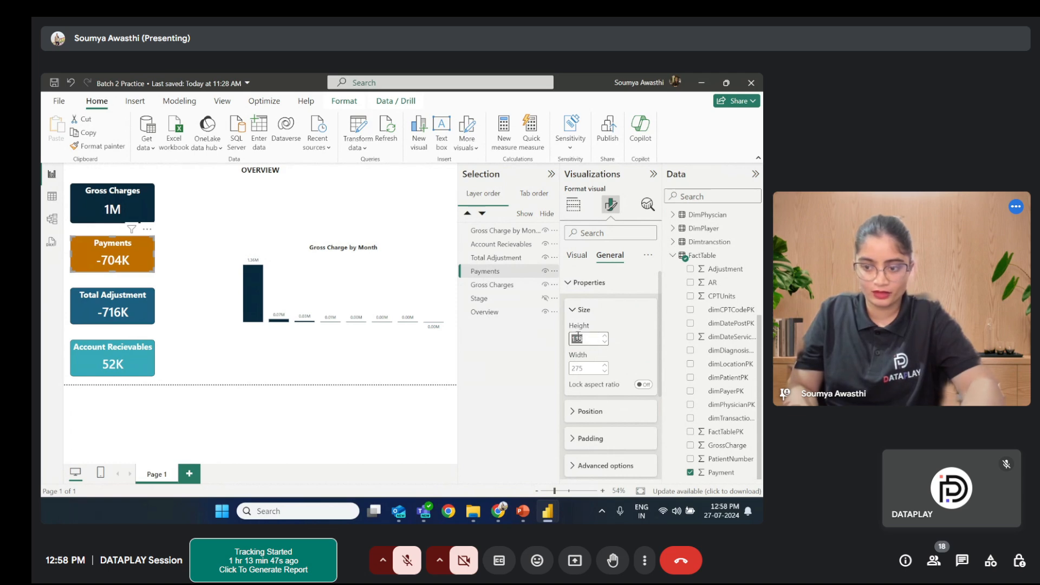
pyautogui.write('130')
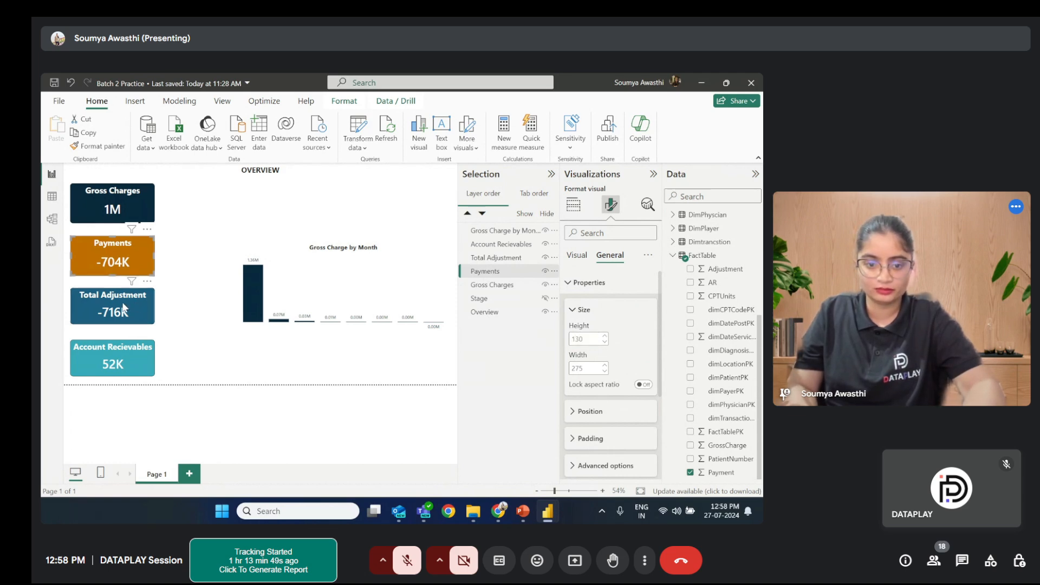
pyautogui.click(124, 309)
pyautogui.click(592, 339)
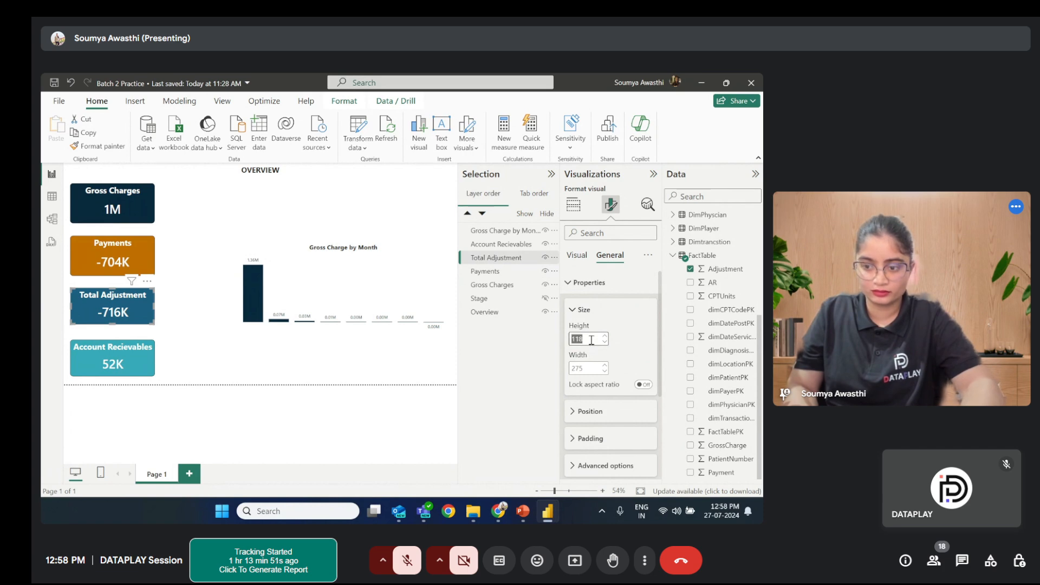
pyautogui.write('130')
pyautogui.click(124, 351)
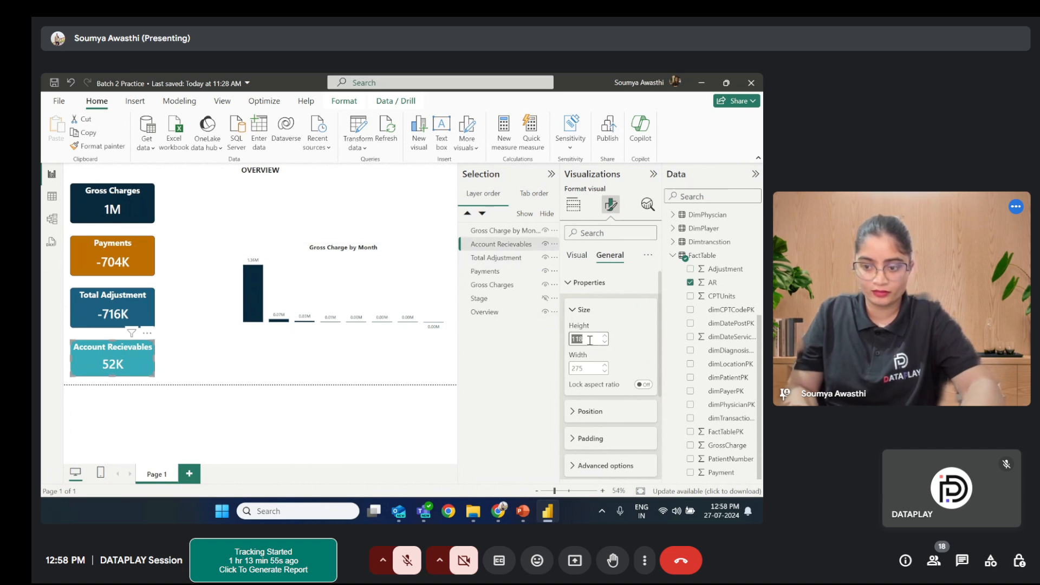
pyautogui.write('130')
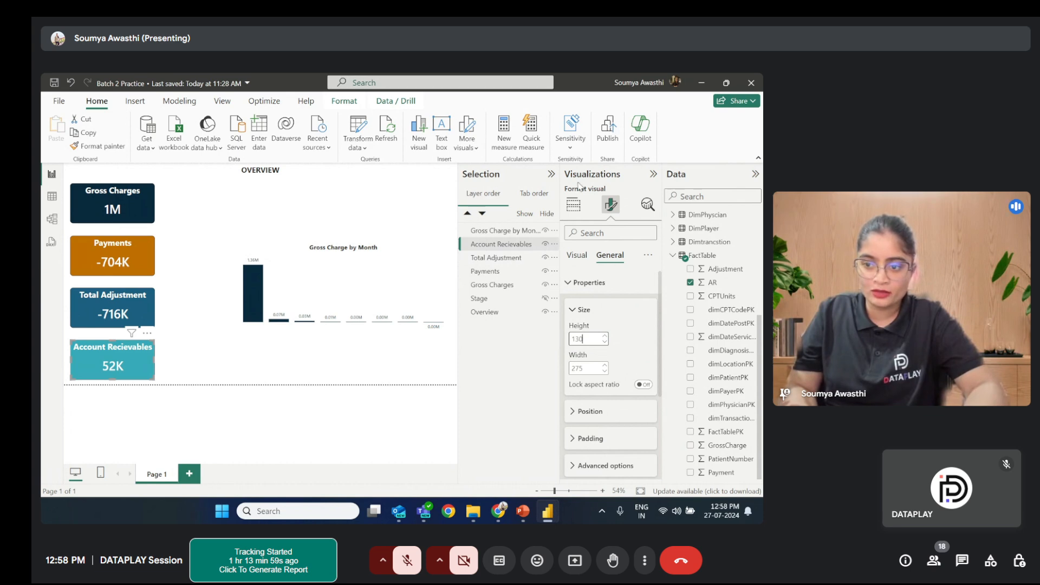
# Step: Enlarge the canvas view and nudge the Account Recievables card slightly upward, keeping its edges in line with the cards above
pyautogui.click(551, 174)
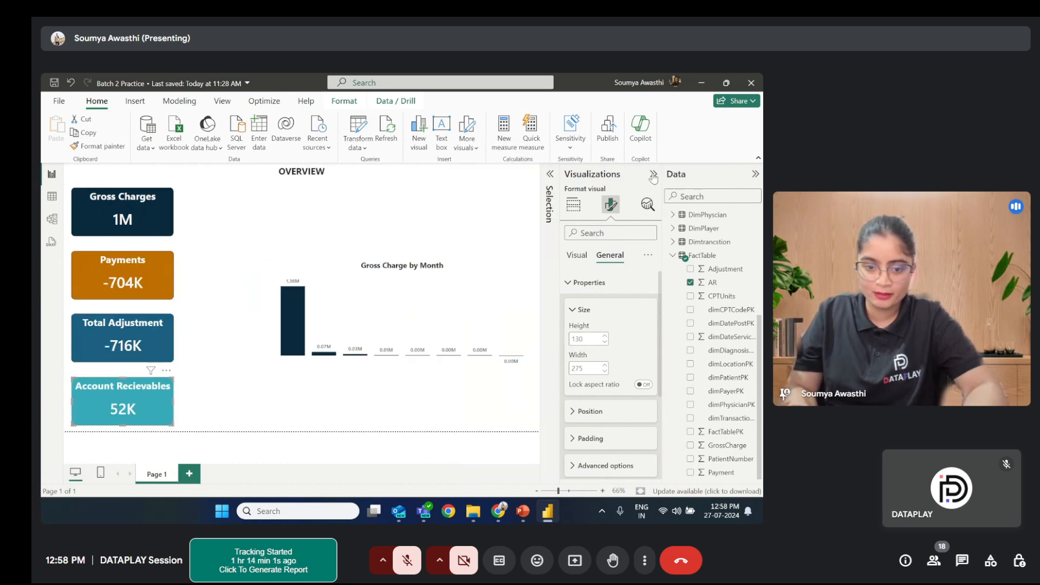
pyautogui.click(653, 175)
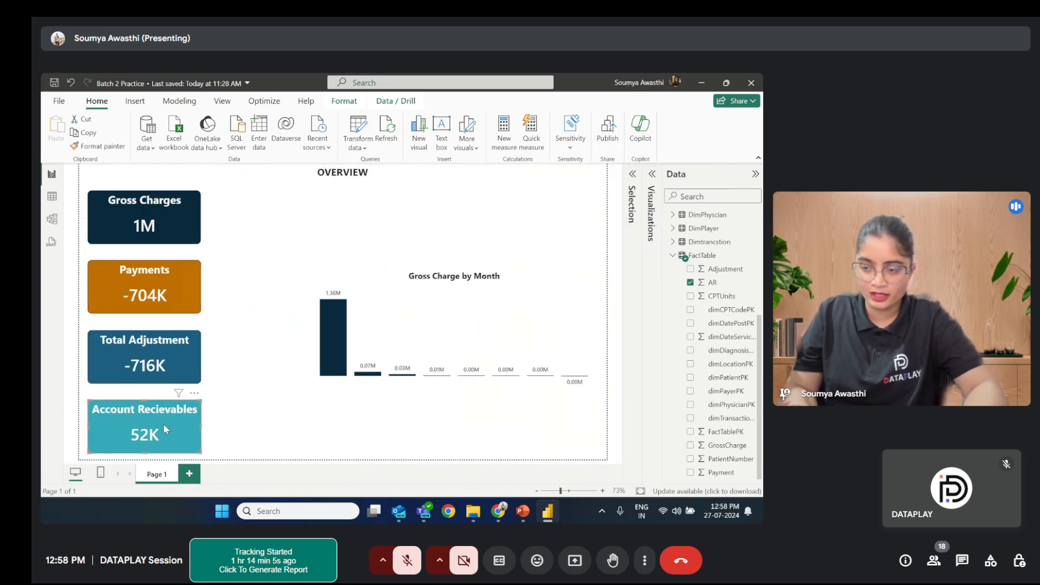
pyautogui.click(632, 174)
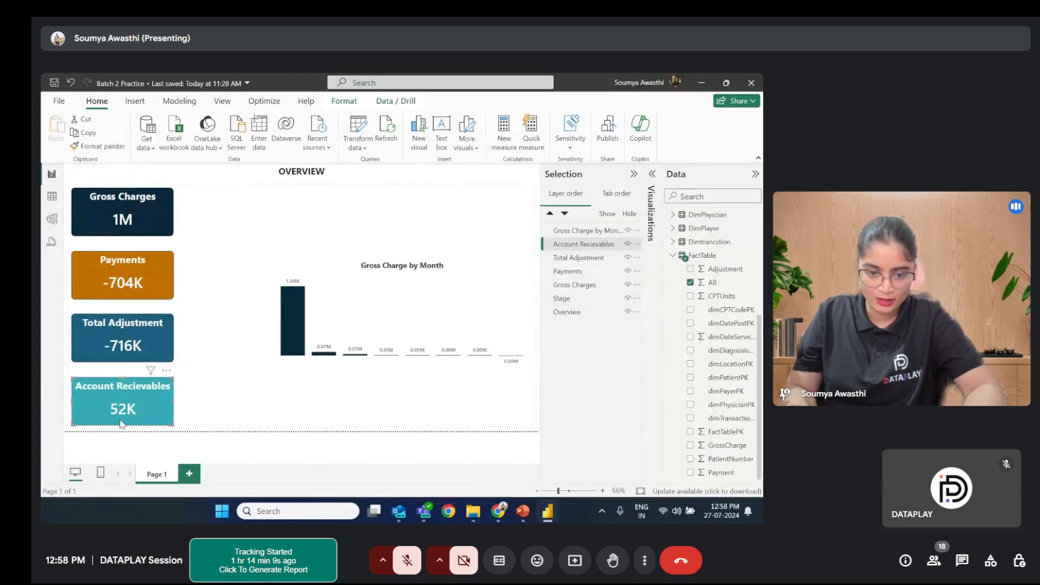
pyautogui.moveTo(123, 408); pyautogui.dragTo(122, 404)
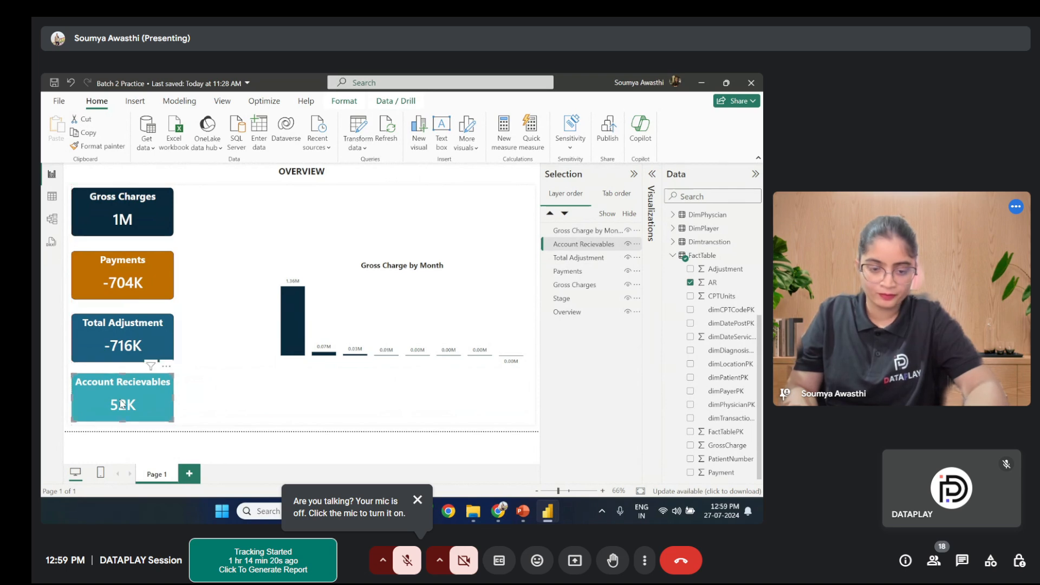
# Step: Select all four KPI cards, from Account Recievables up to Gross Charges, and distribute them vertically
pyautogui.keyDown('ctrl'); pyautogui.click(116, 348); pyautogui.keyUp('ctrl')
pyautogui.keyDown('ctrl'); pyautogui.click(119, 279); pyautogui.keyUp('ctrl')
pyautogui.keyDown('ctrl'); pyautogui.click(119, 217); pyautogui.keyUp('ctrl')
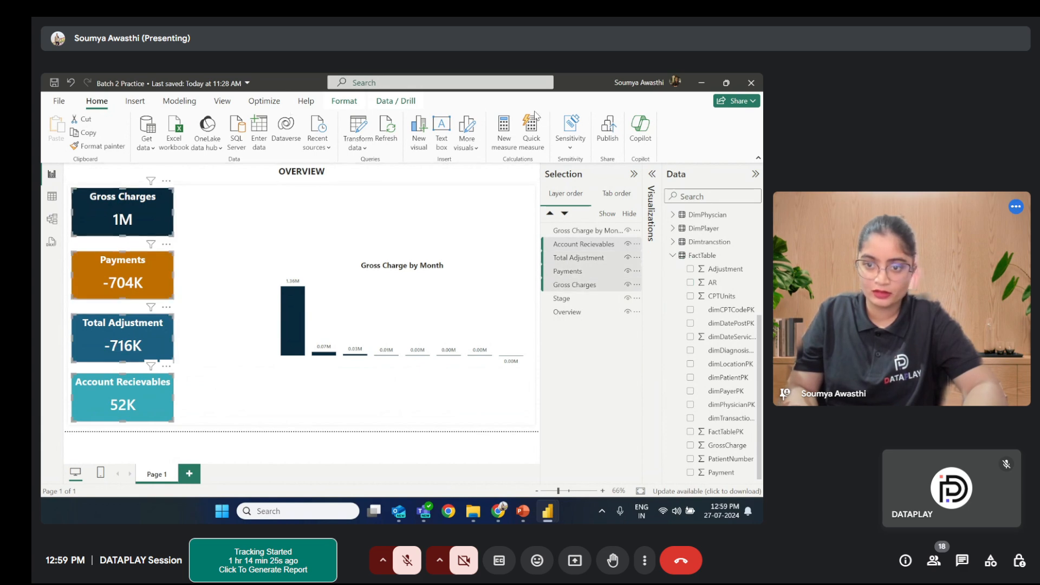
pyautogui.click(361, 103)
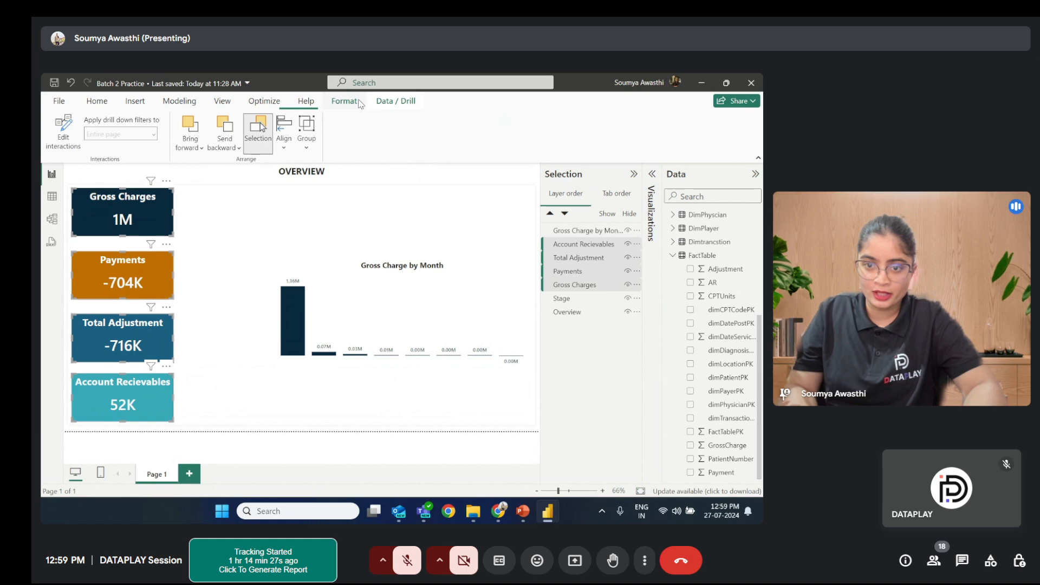
pyautogui.click(284, 133)
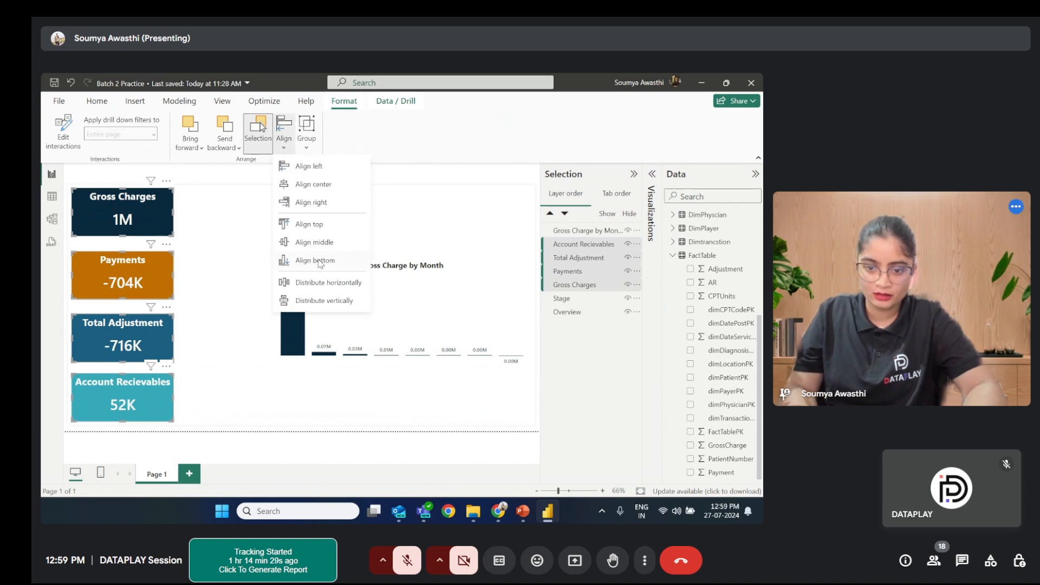
pyautogui.click(324, 300)
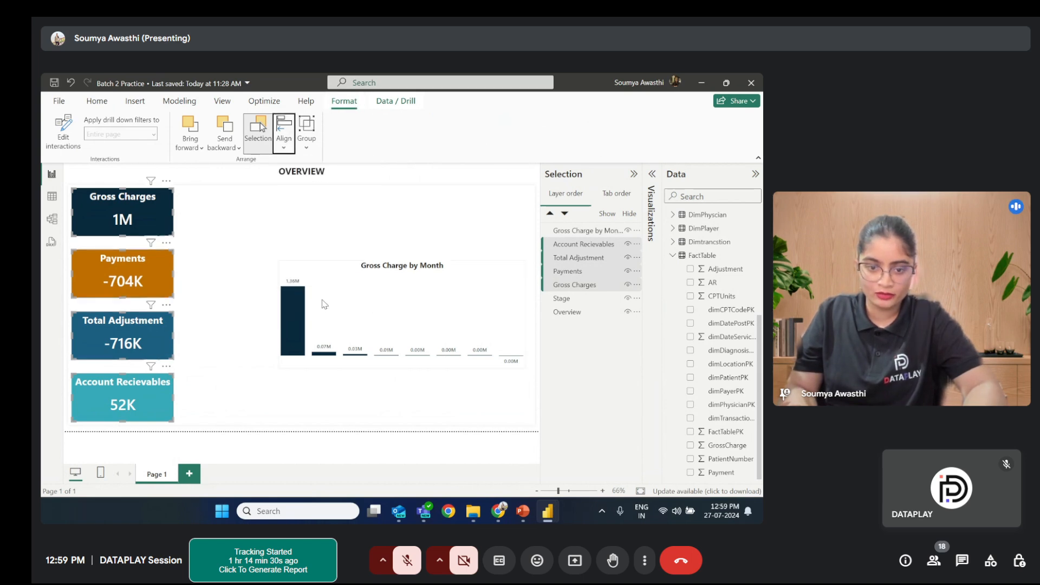
# Step: Hide the Stage background shape that covers the cards and the Gross Charge by Month chart
pyautogui.click(186, 303)
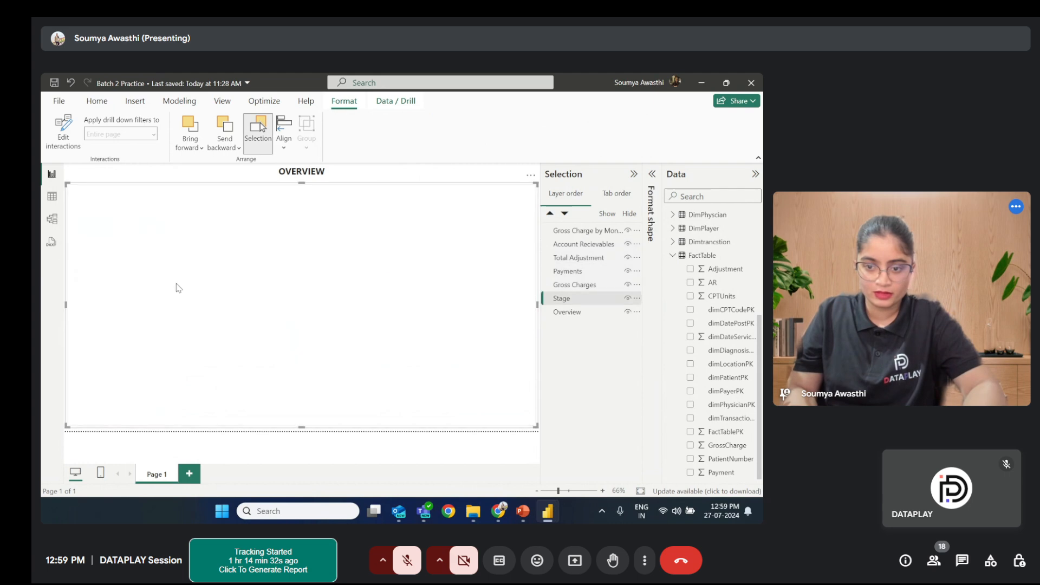
pyautogui.click(628, 298)
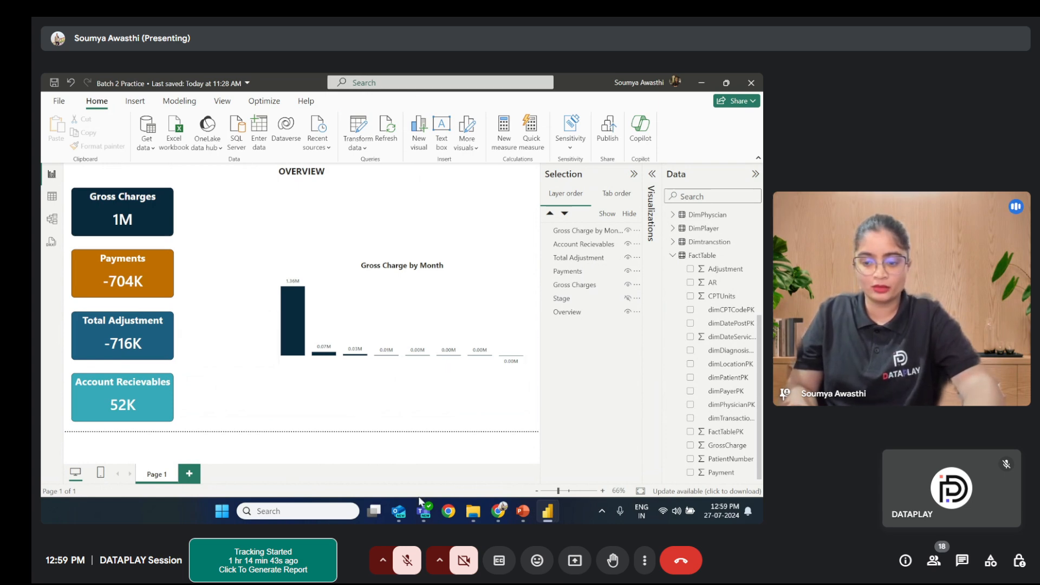
# Step: Switch to the Google Meet window in Chrome
pyautogui.moveTo(503, 514)
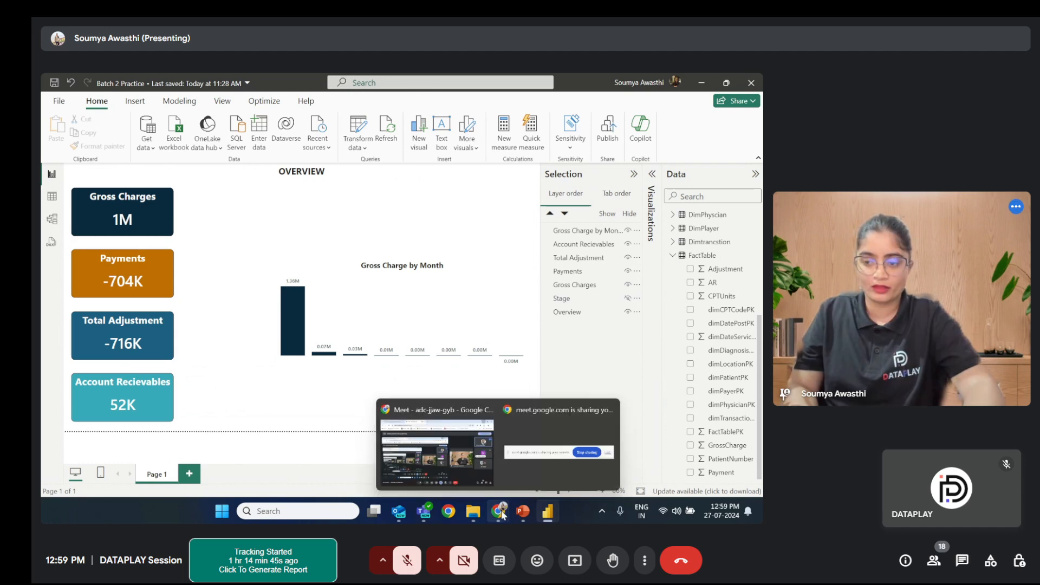
pyautogui.click(440, 449)
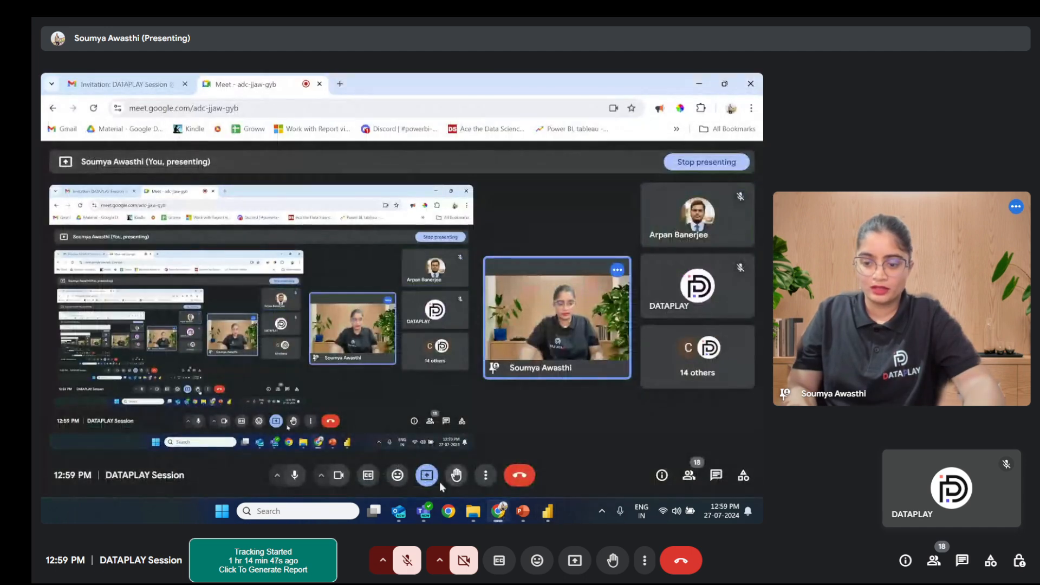